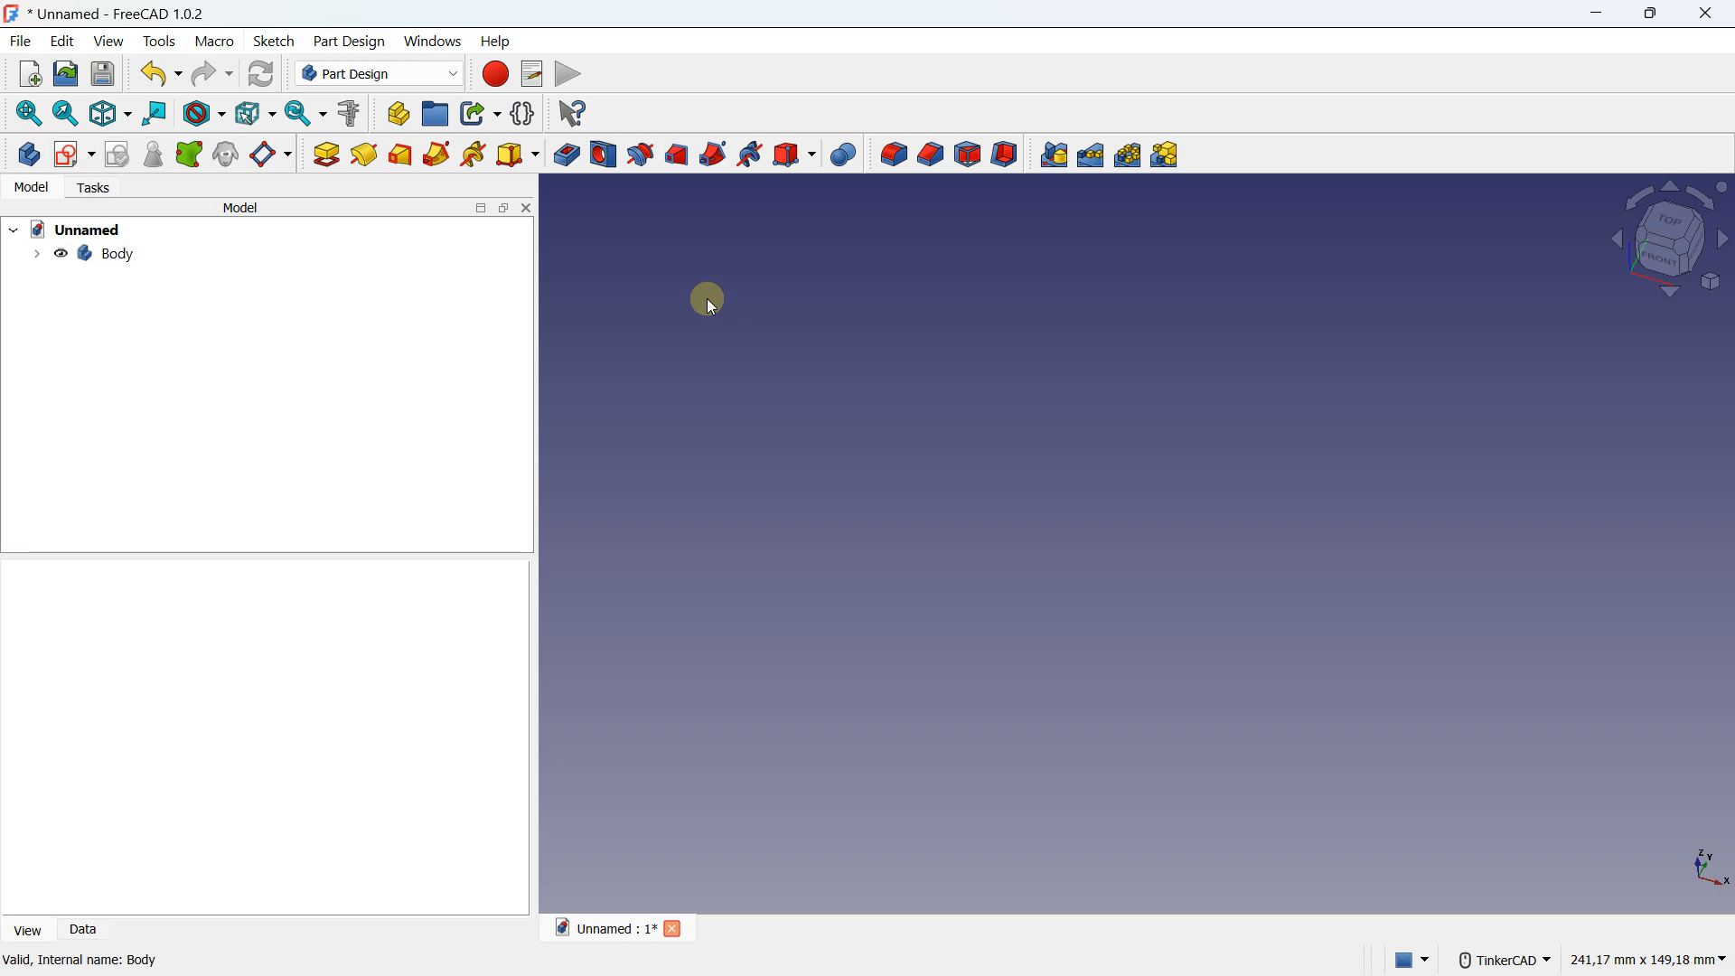
# Expand the Body's origin elements and create a new sketch on the XY plane.
pyautogui.click(37, 256)
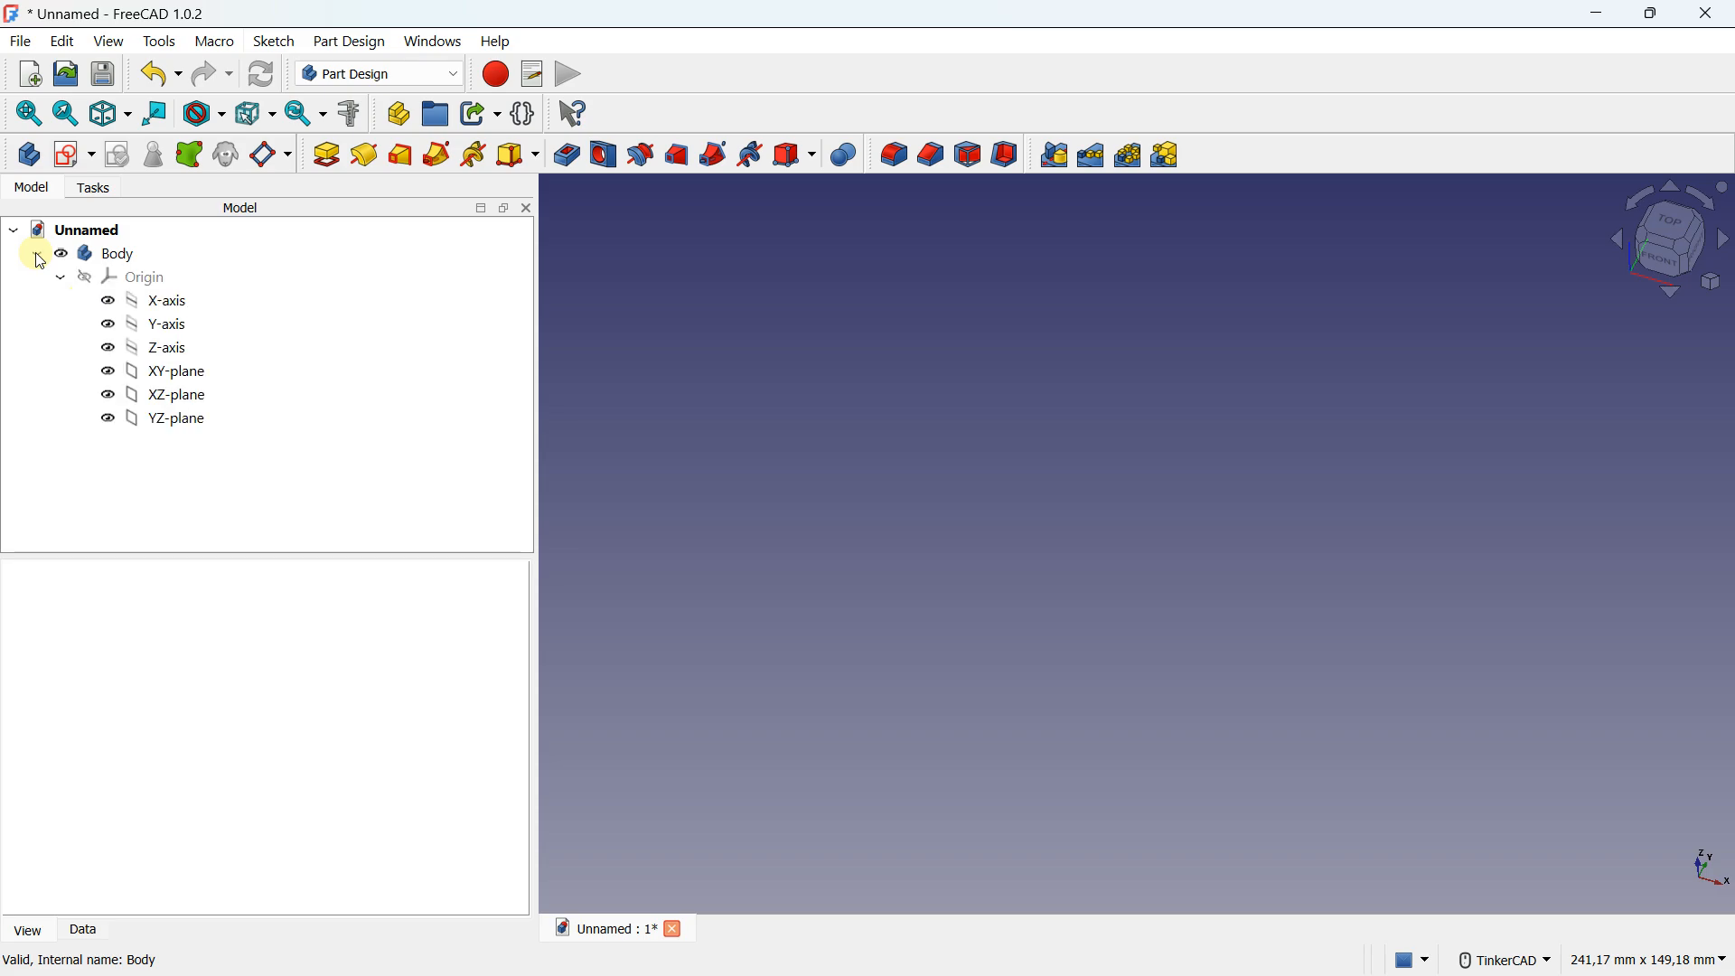
pyautogui.click(101, 256)
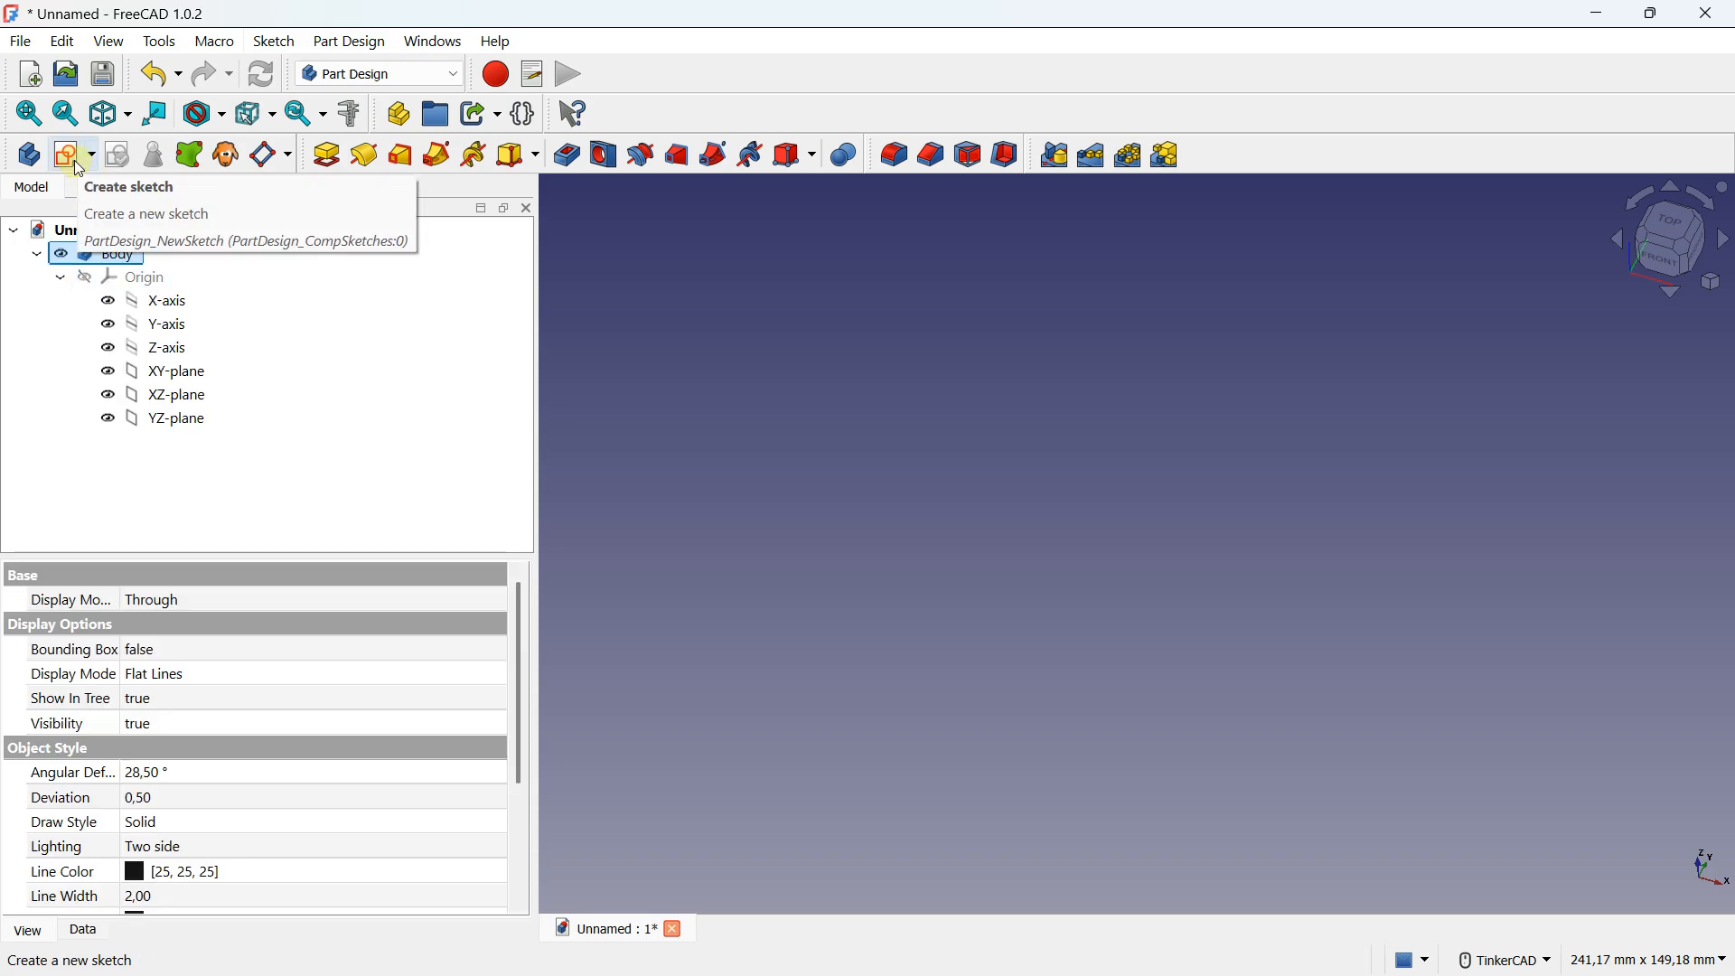
pyautogui.click(91, 284)
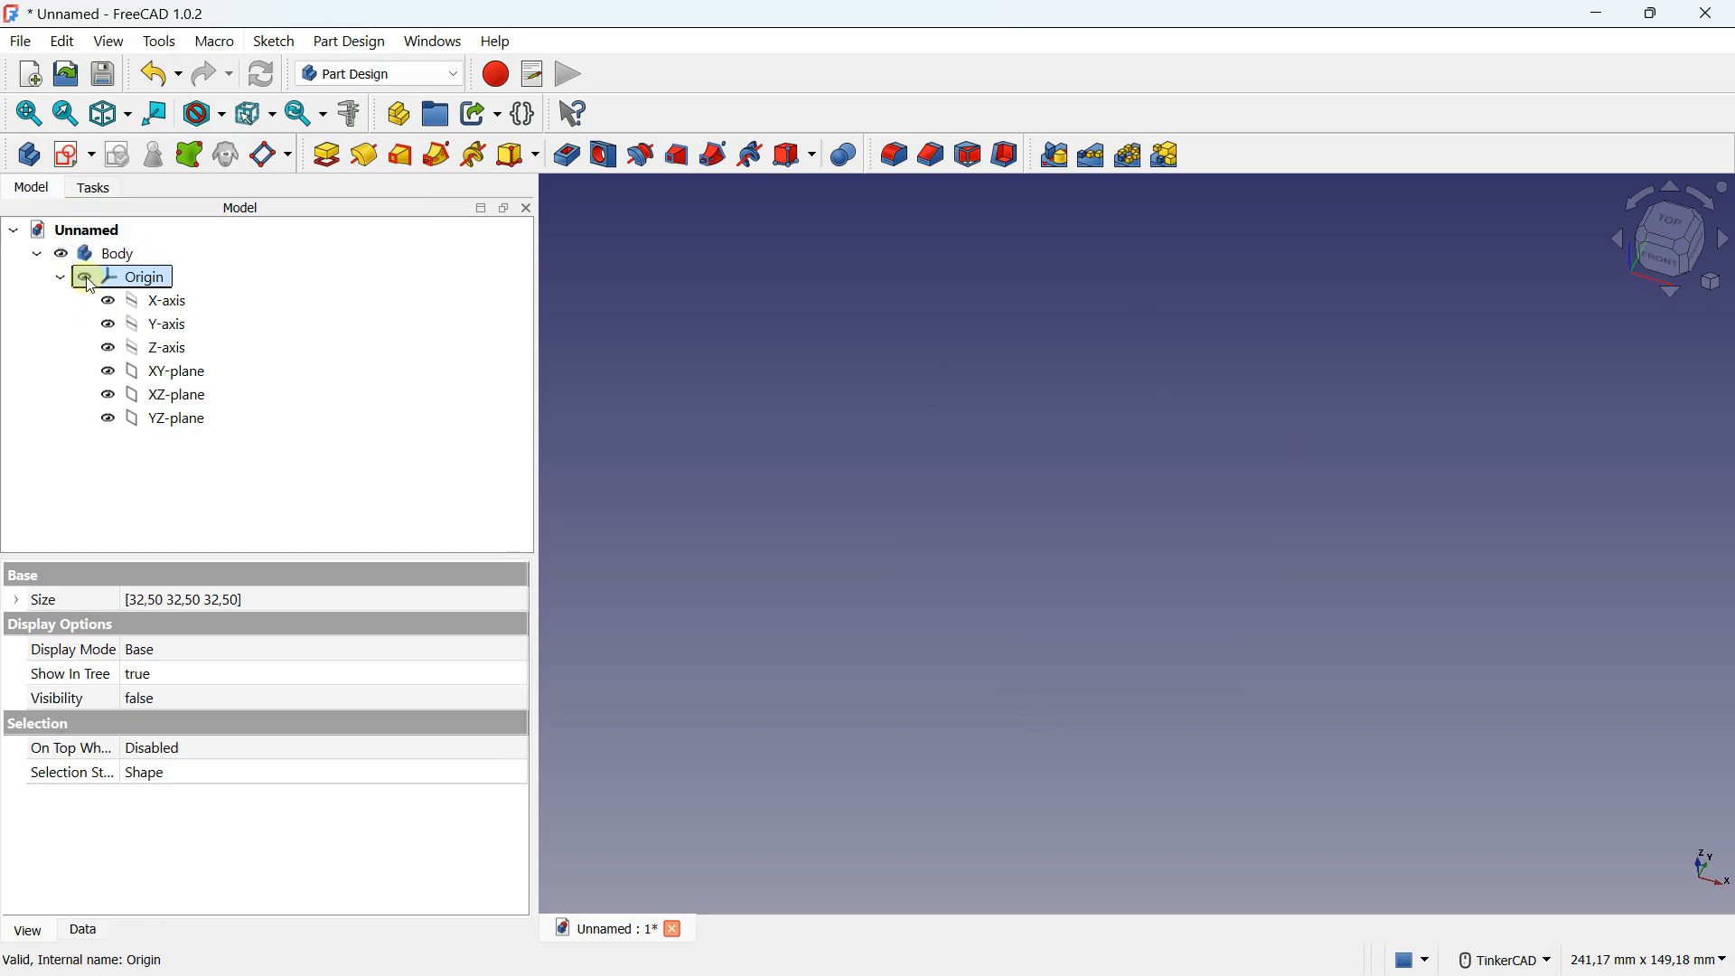
pyautogui.click(90, 285)
pyautogui.click(594, 327)
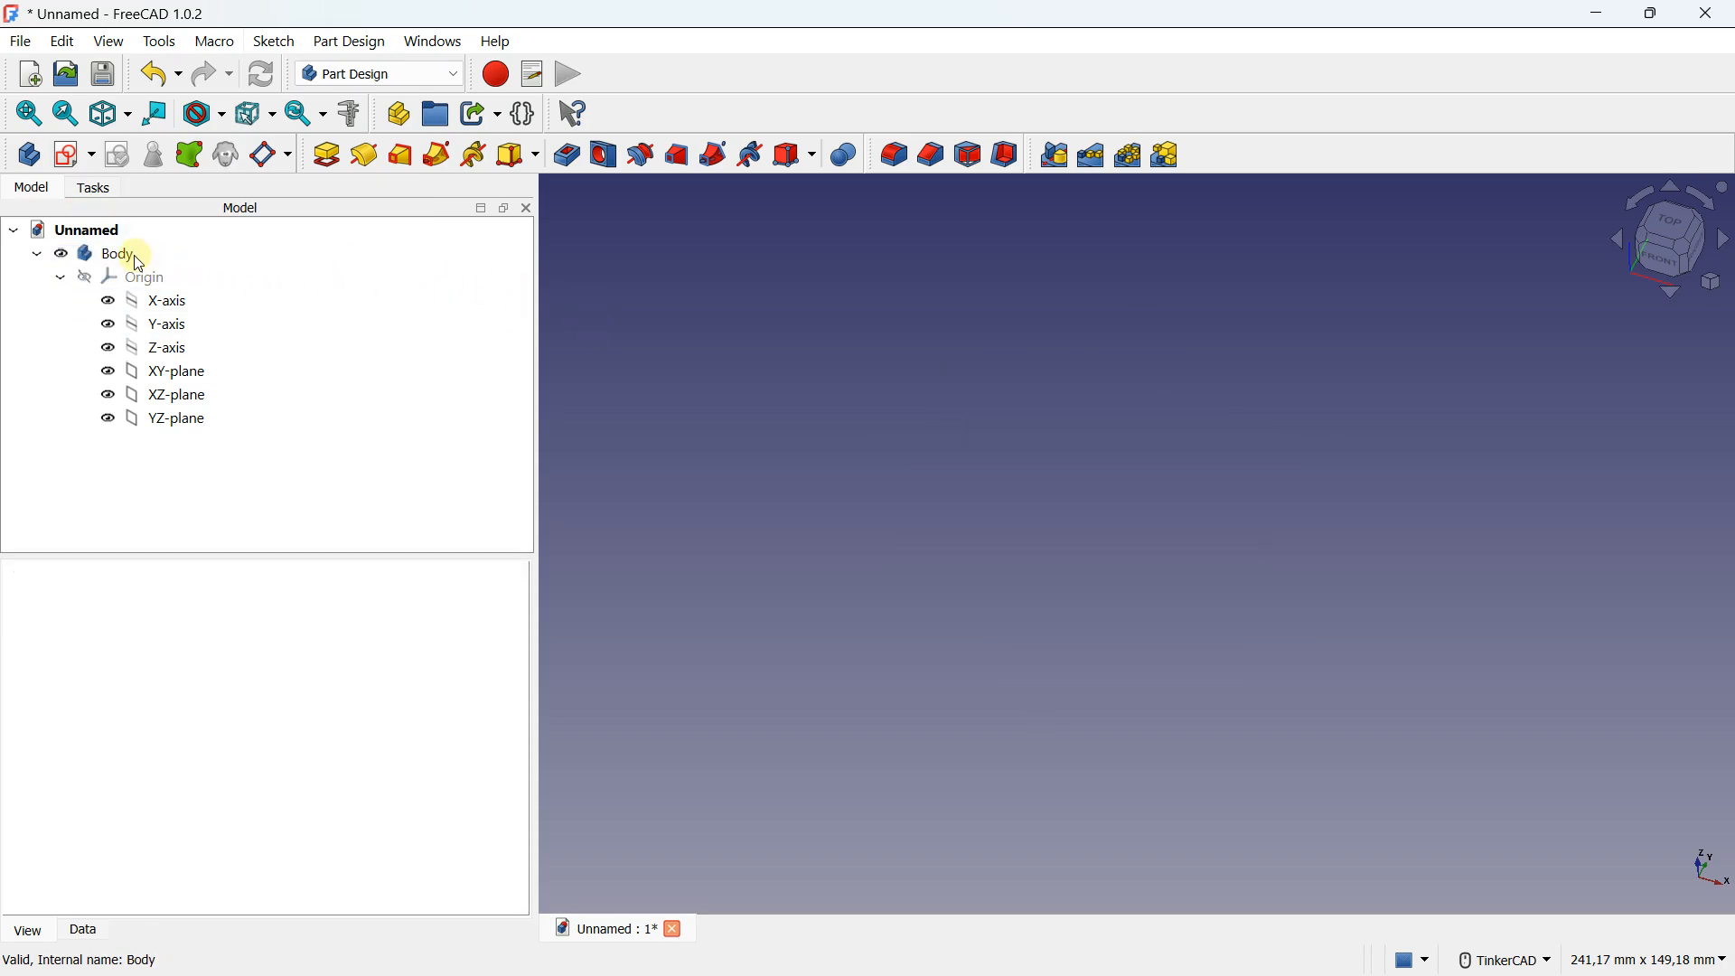
pyautogui.click(69, 154)
pyautogui.scroll(-5, 1036, 461)
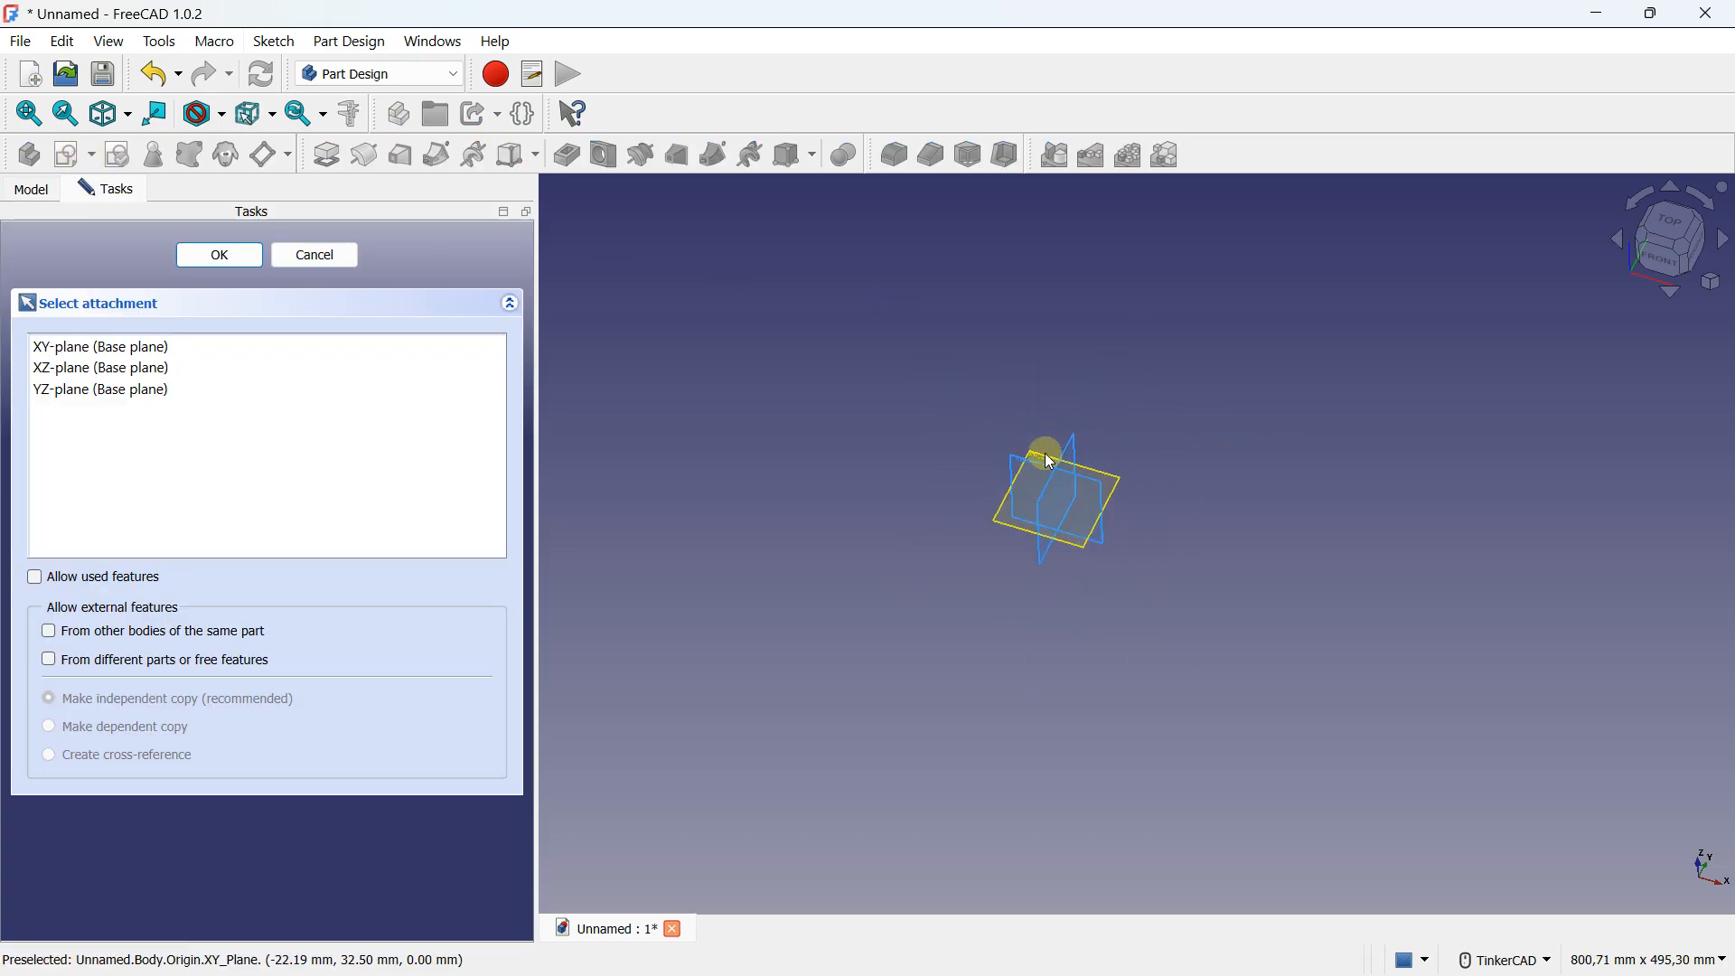
pyautogui.moveTo(1050, 463); pyautogui.dragTo(1077, 463, button='middle')
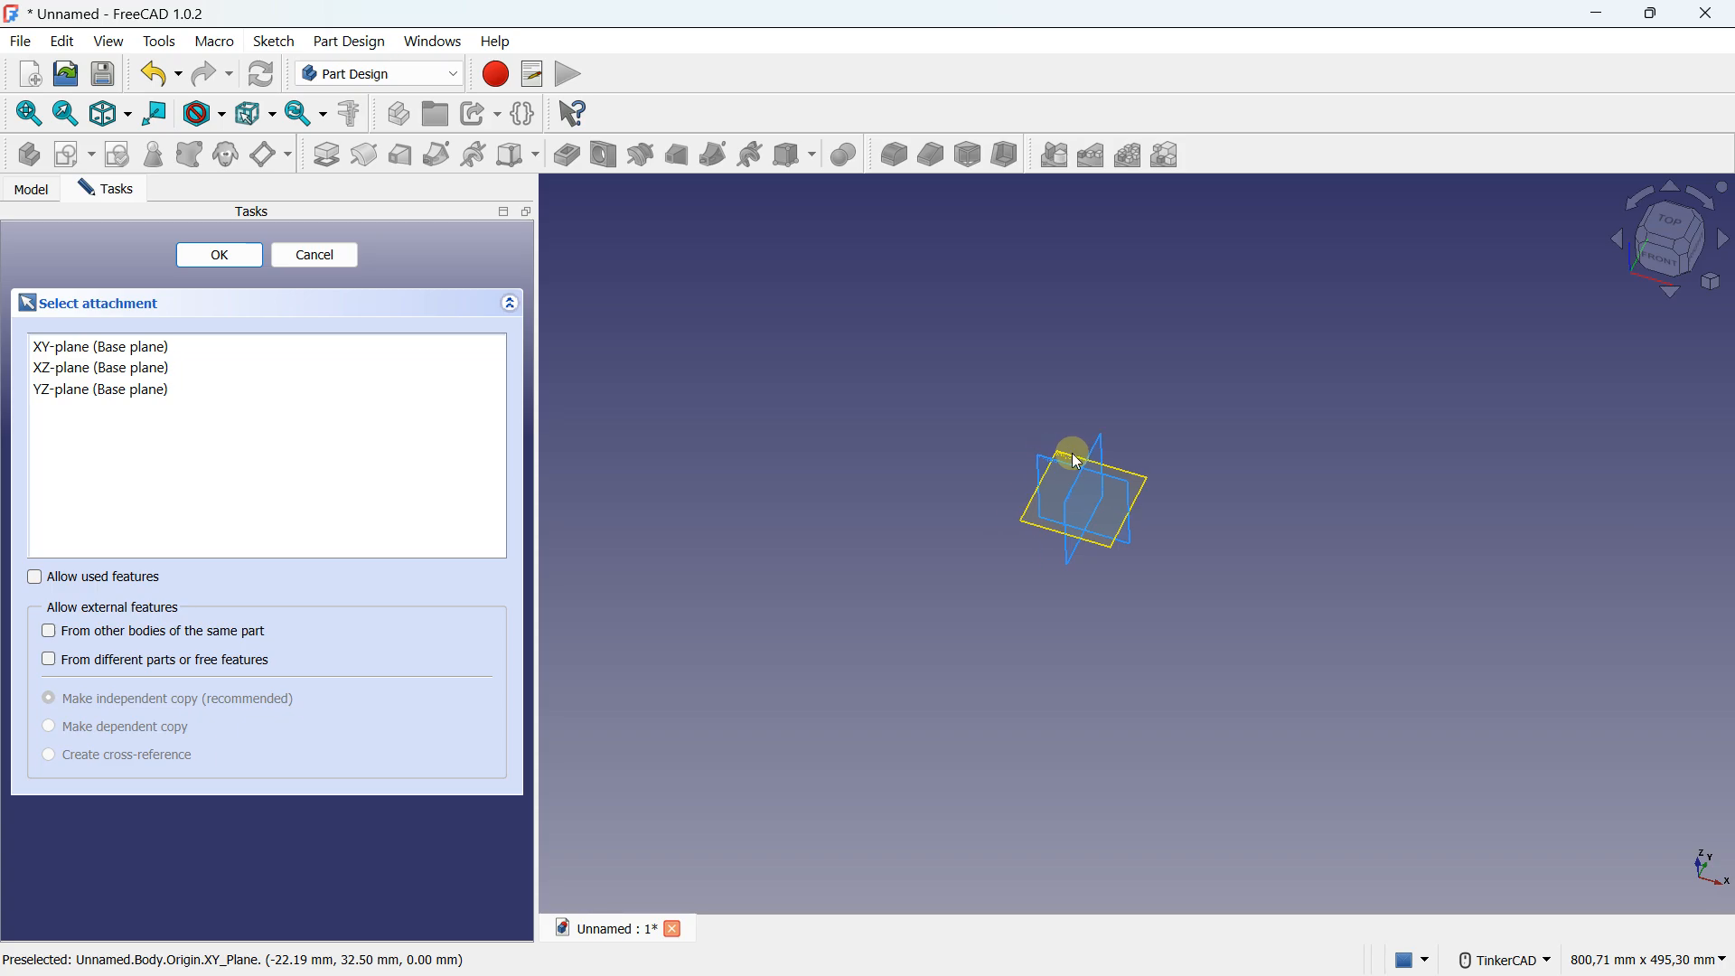
pyautogui.click(1076, 460)
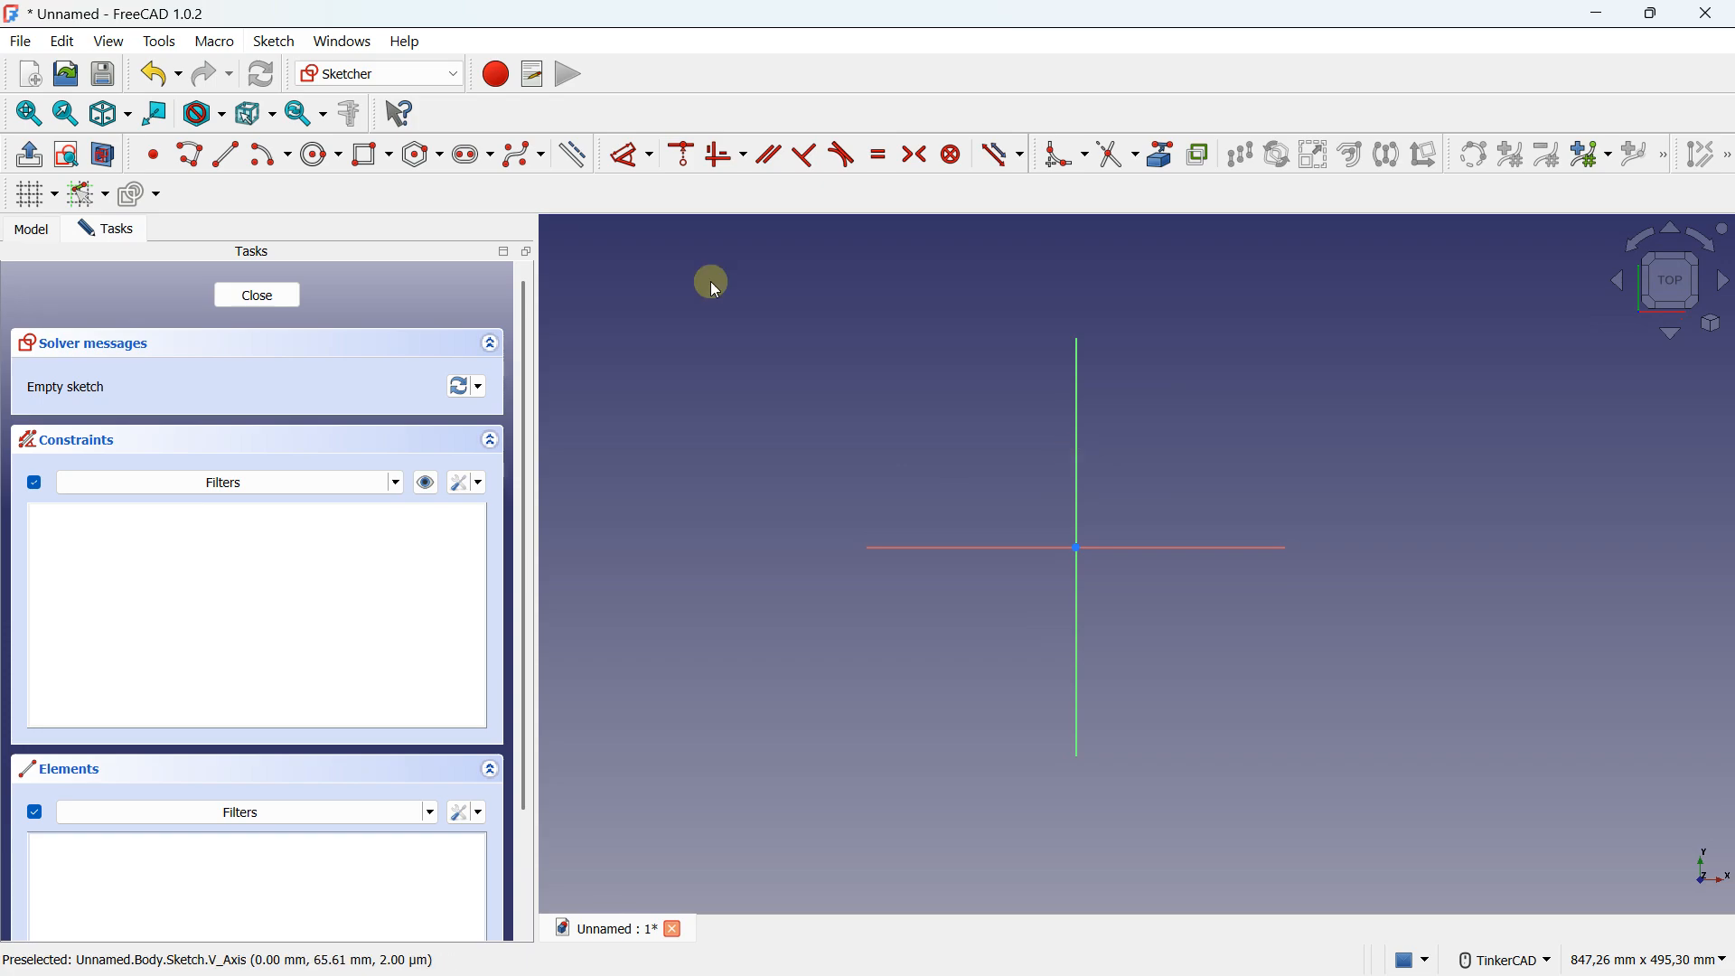
# Sketch a corner-defined rectangle about 40 mm high in the sketch's upper-left quadrant, clear of both axes.
pyautogui.scroll(1, 1077, 390)
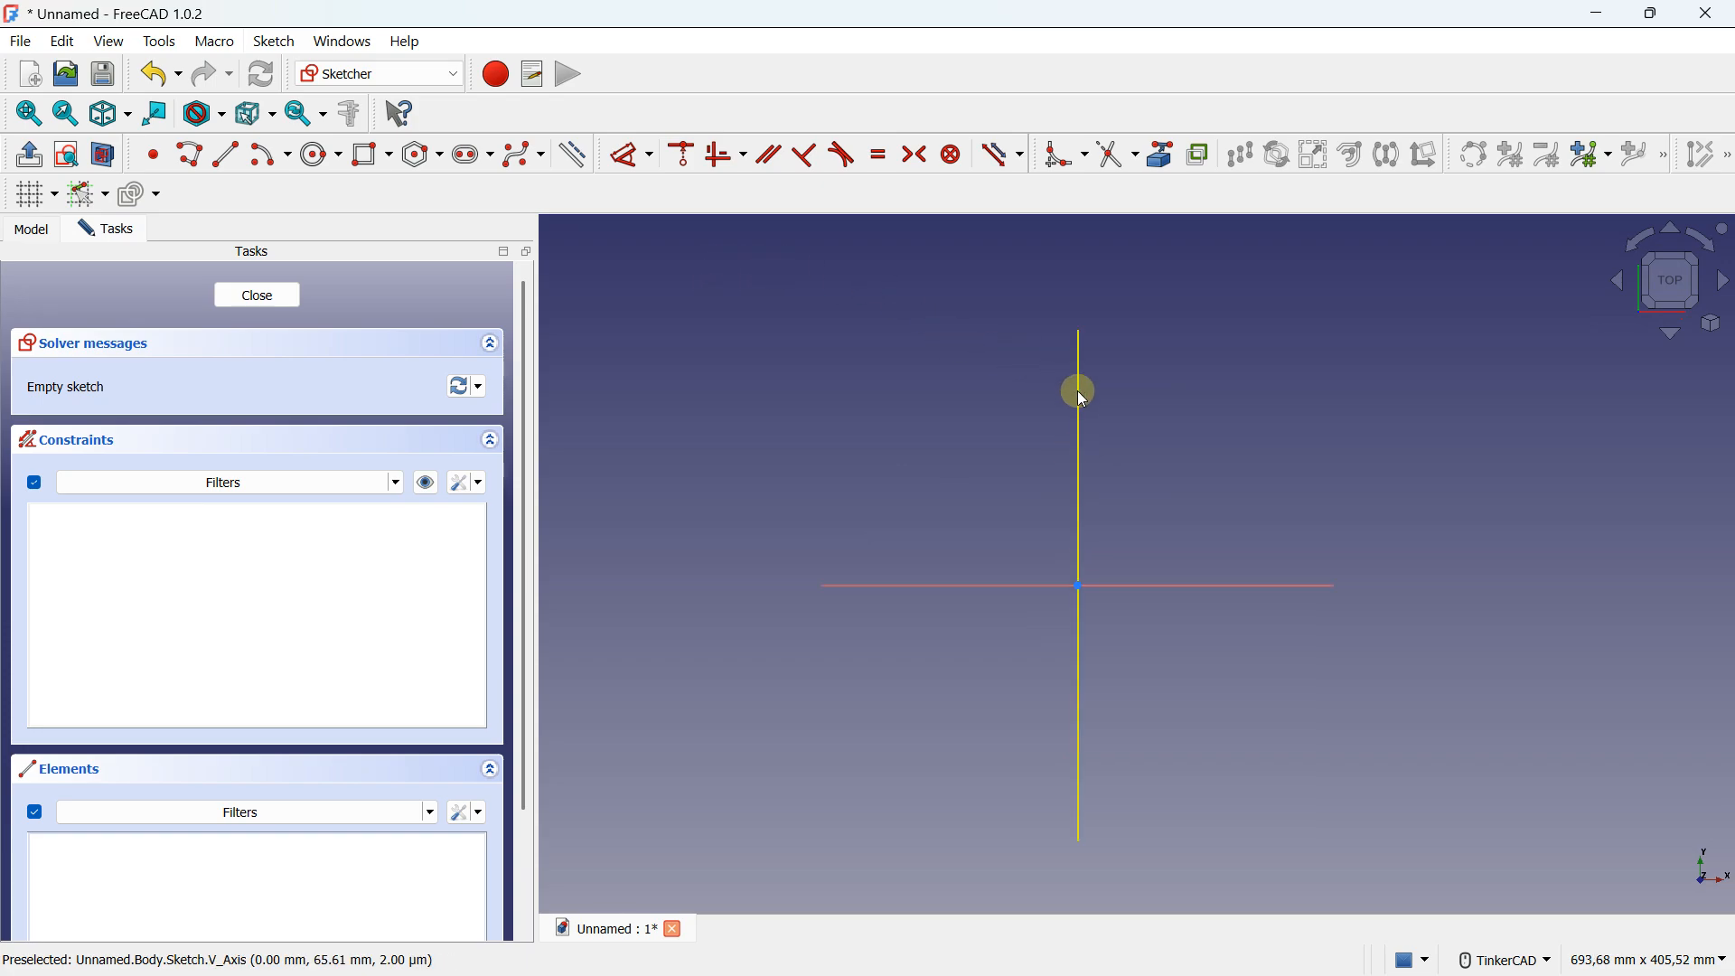
pyautogui.moveTo(1077, 391); pyautogui.dragTo(1026, 369, button='middle')
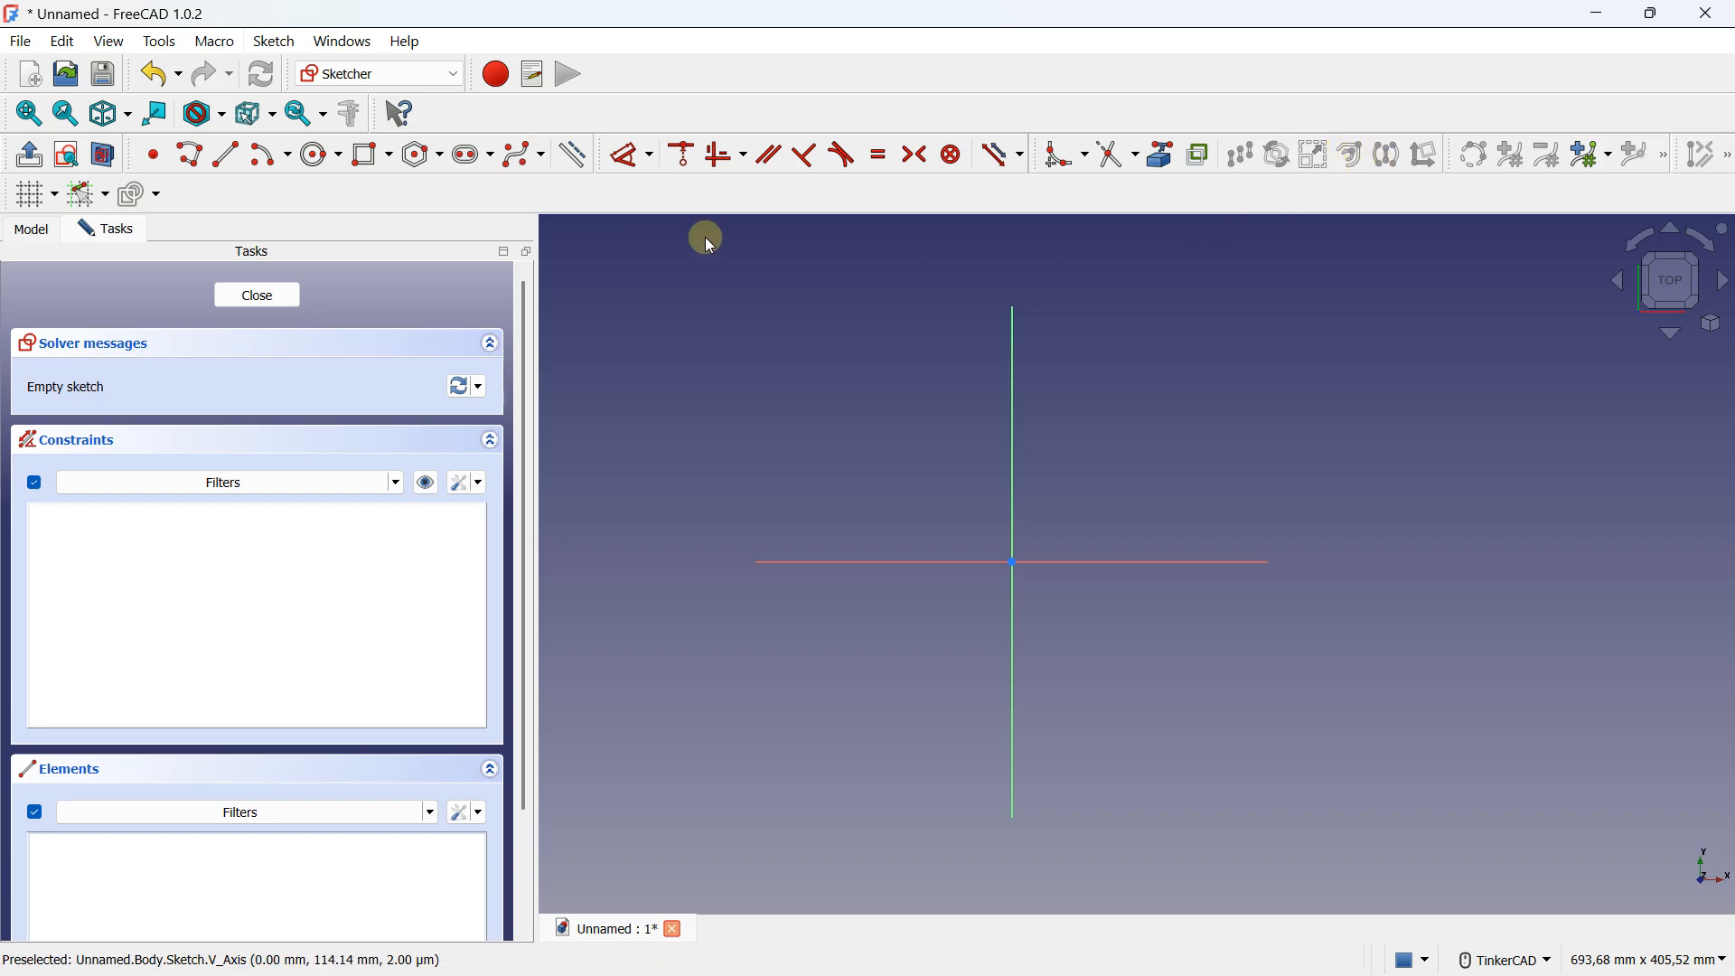
pyautogui.click(389, 156)
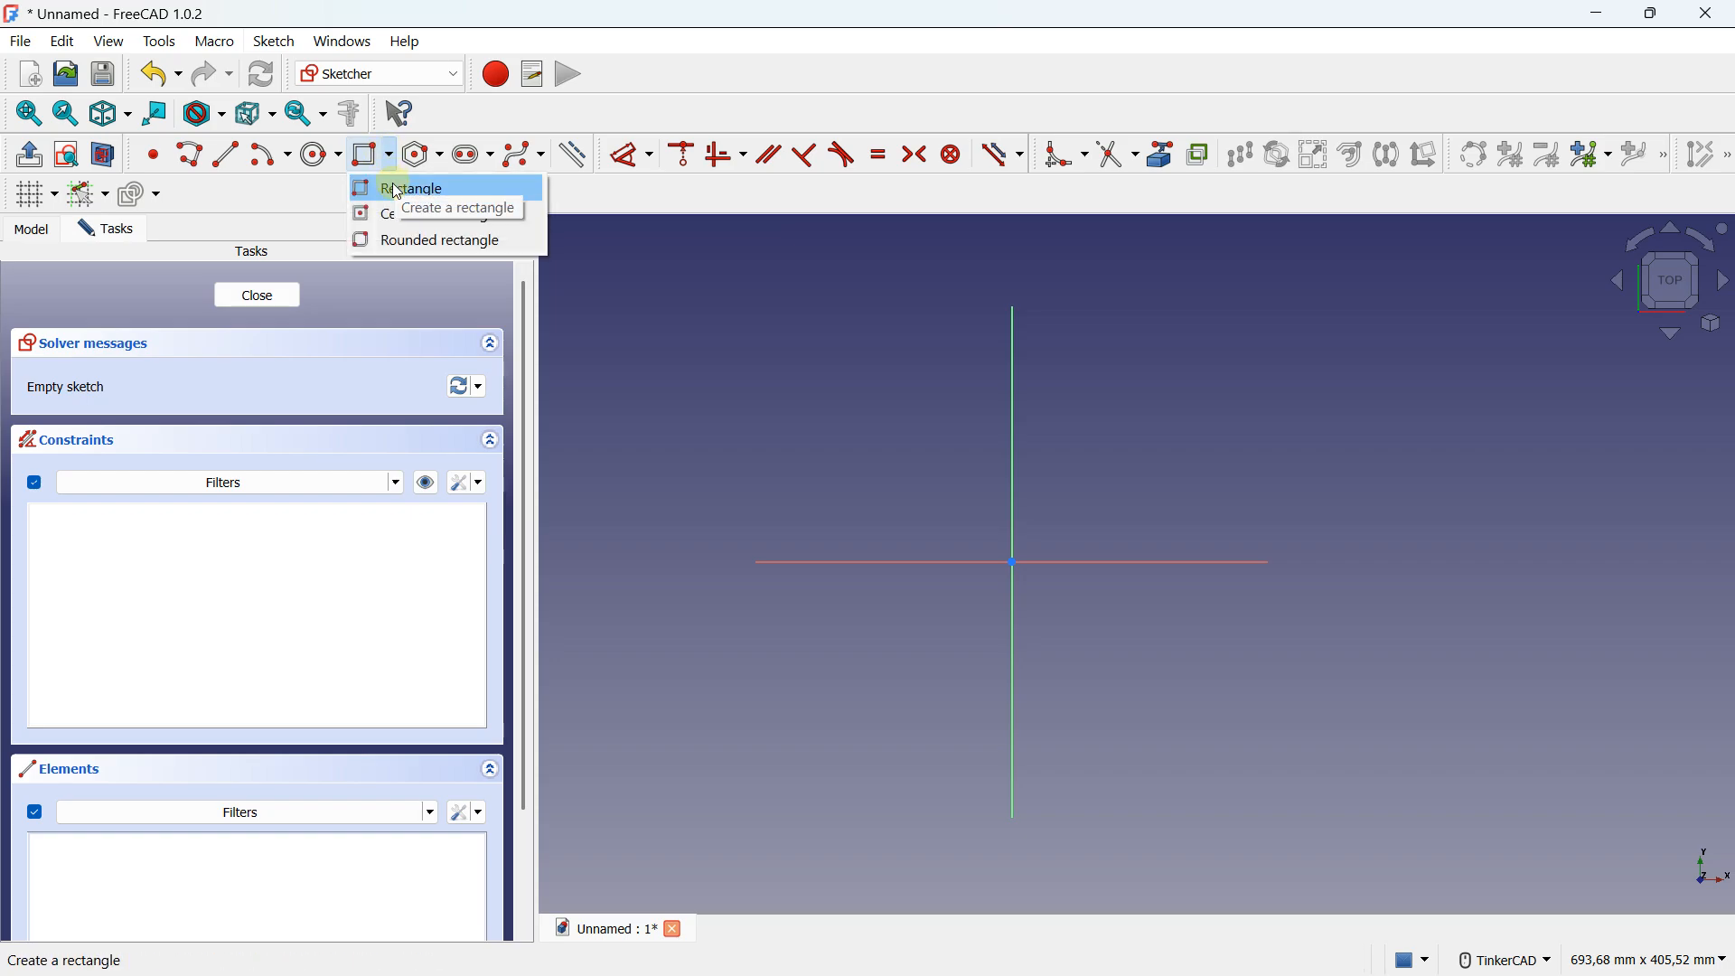
pyautogui.click(398, 191)
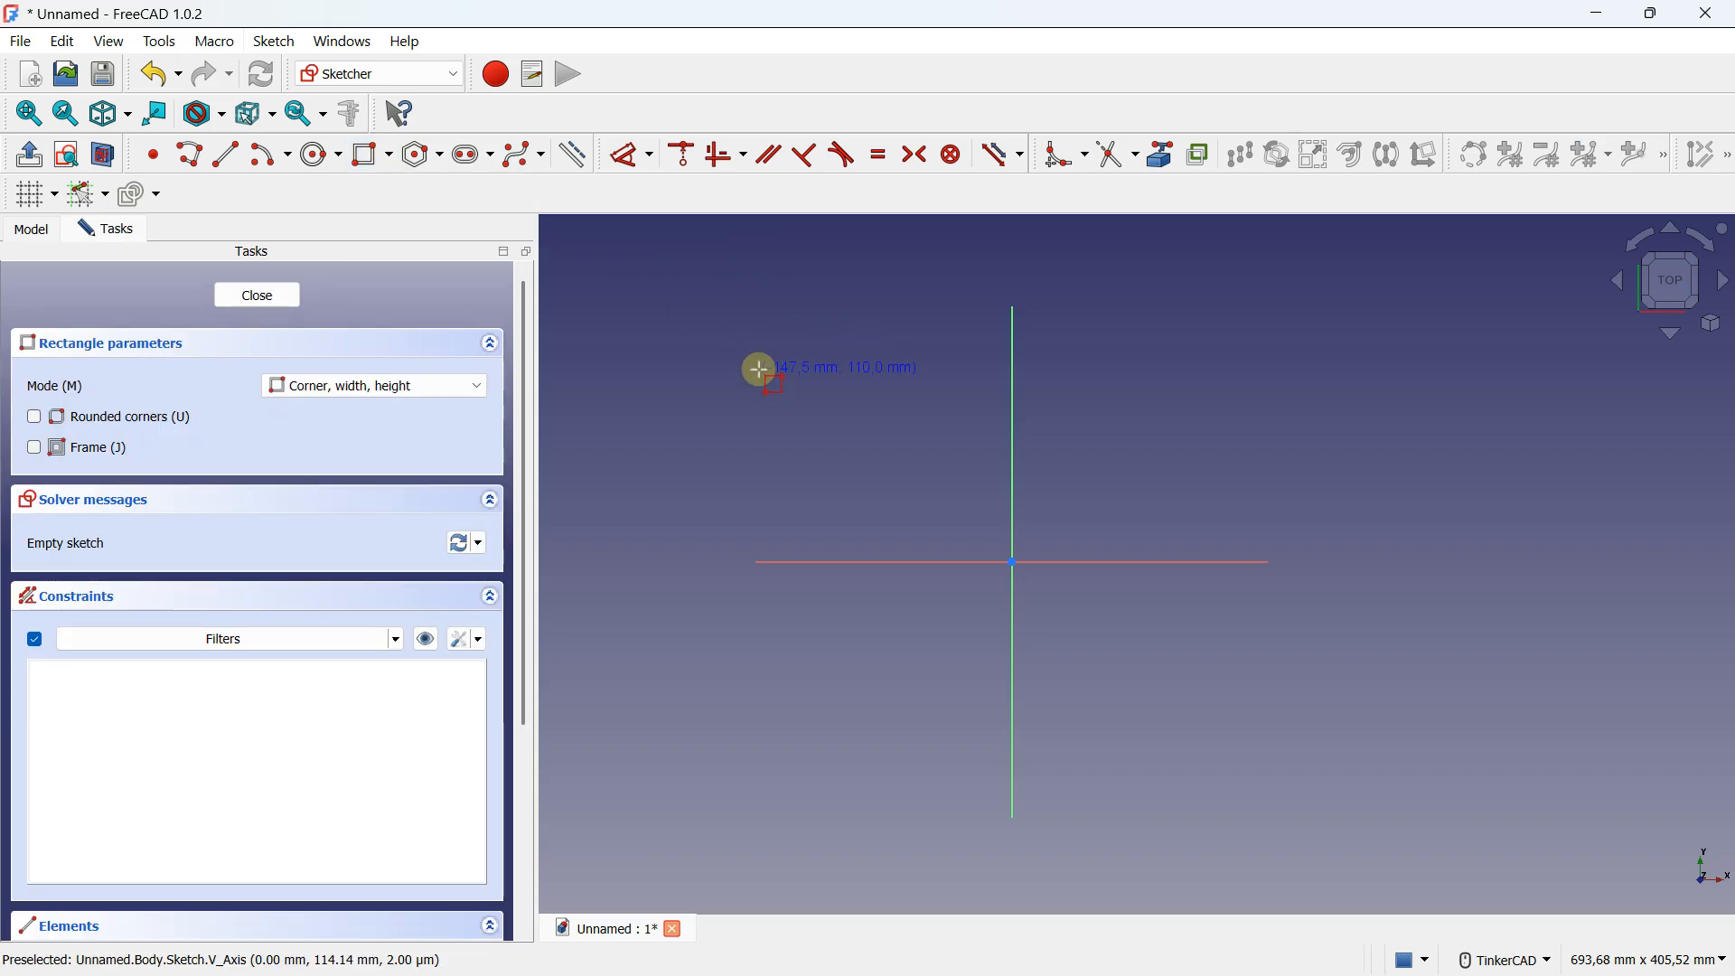
pyautogui.click(823, 388)
pyautogui.click(949, 456)
pyautogui.scroll(2, 951, 451)
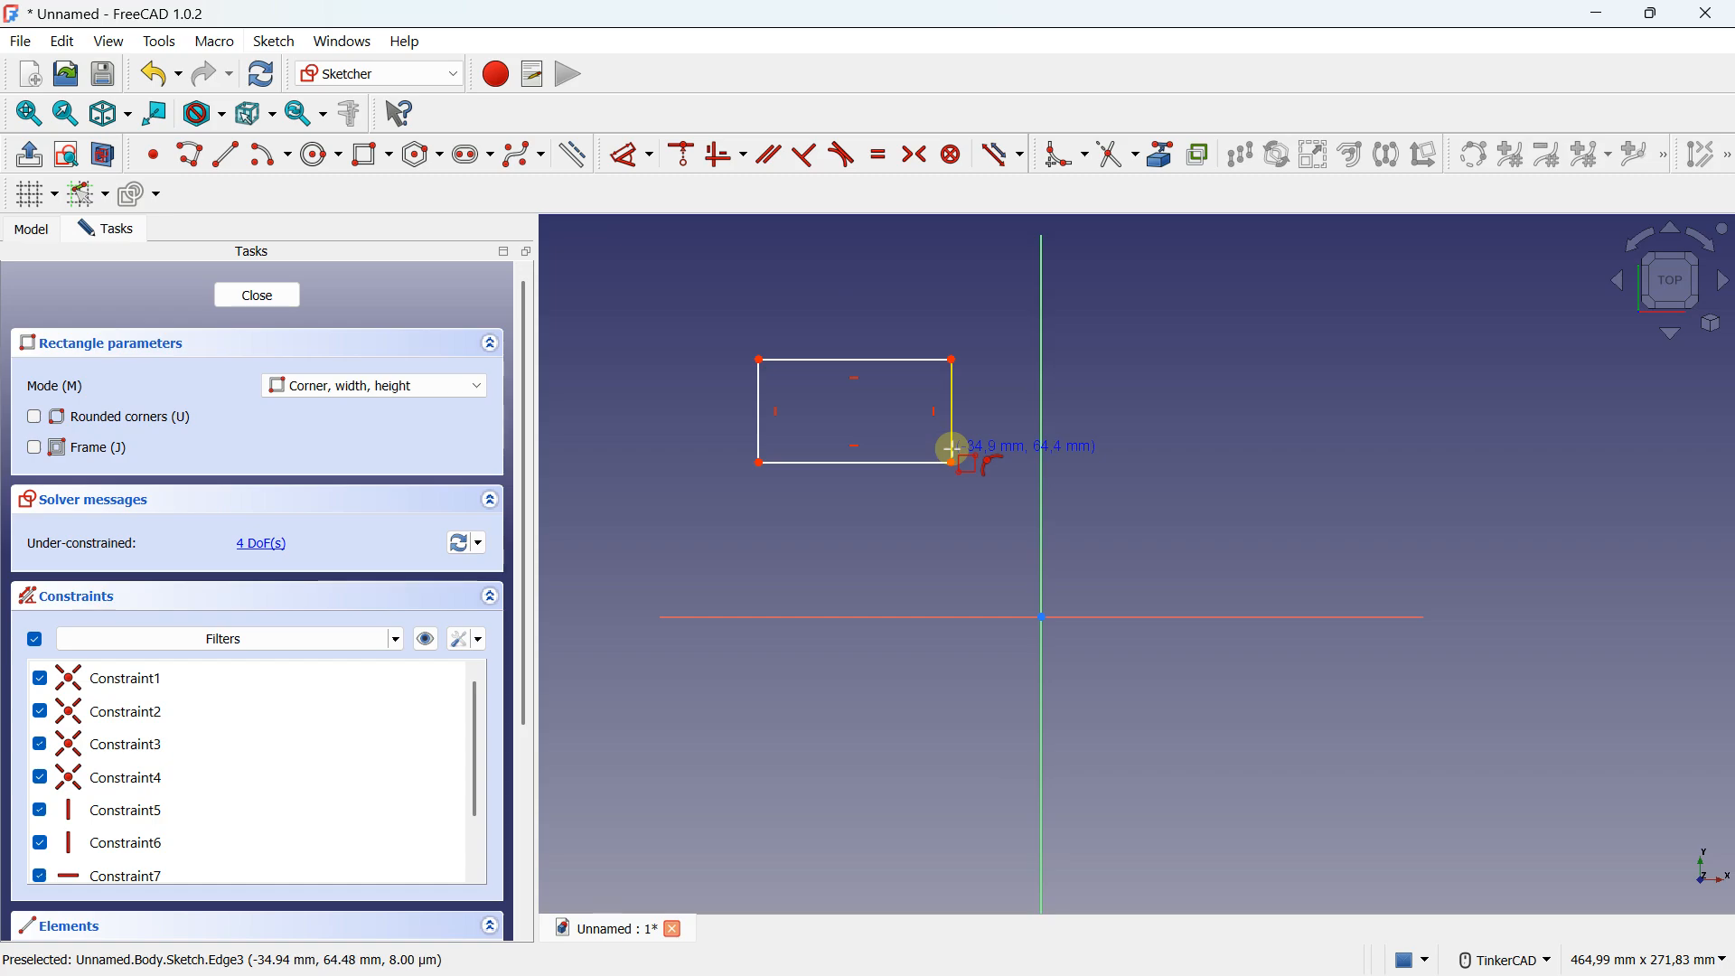
pyautogui.press('Escape')
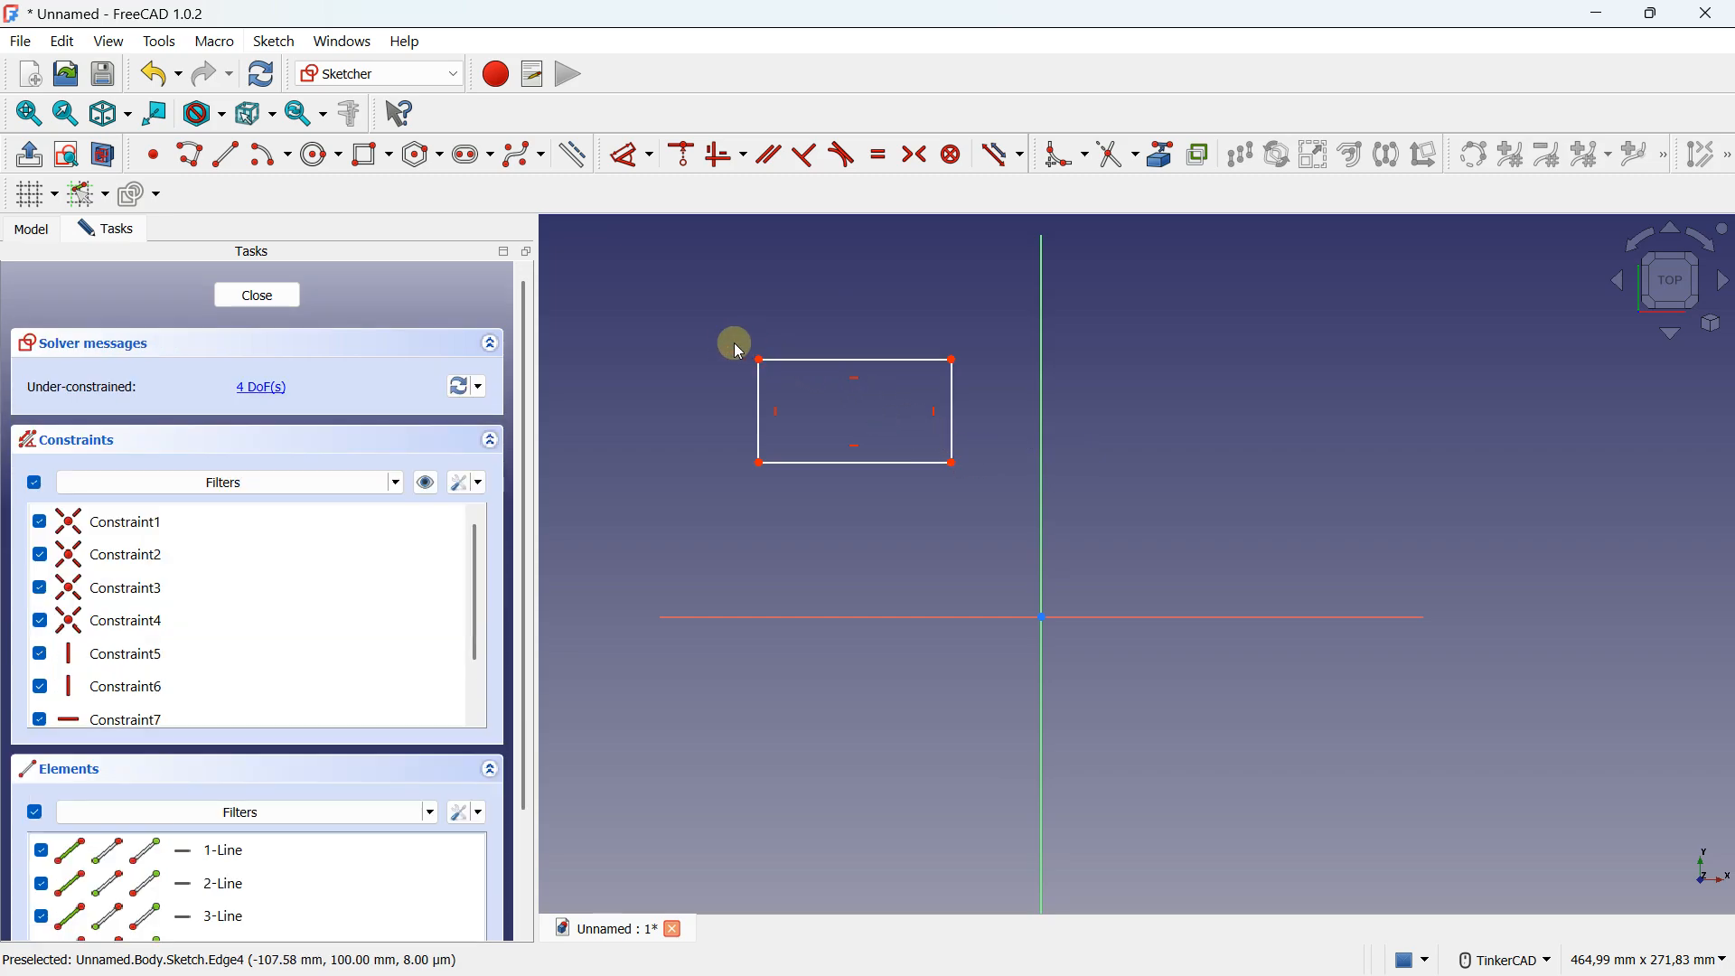
# Mirror the whole rectangle across the sketch's vertical axis with the Symmetry tool, keeping the original.
pyautogui.moveTo(719, 345); pyautogui.dragTo(983, 511)
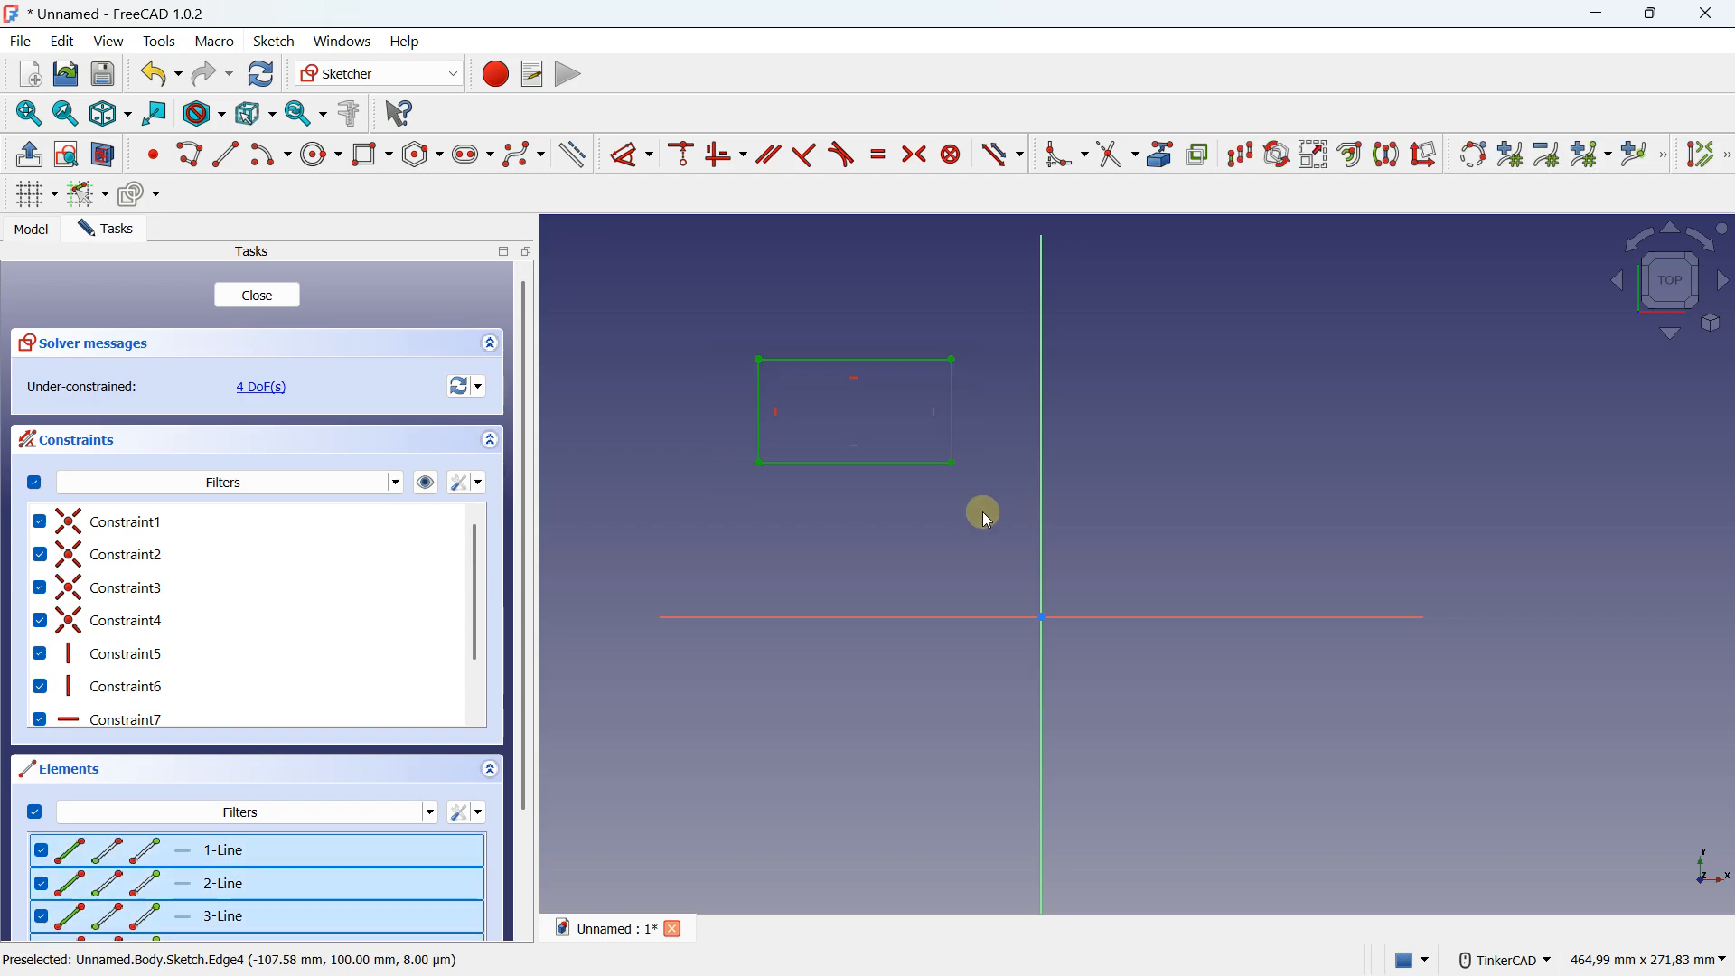
pyautogui.scroll(-3, 967, 480)
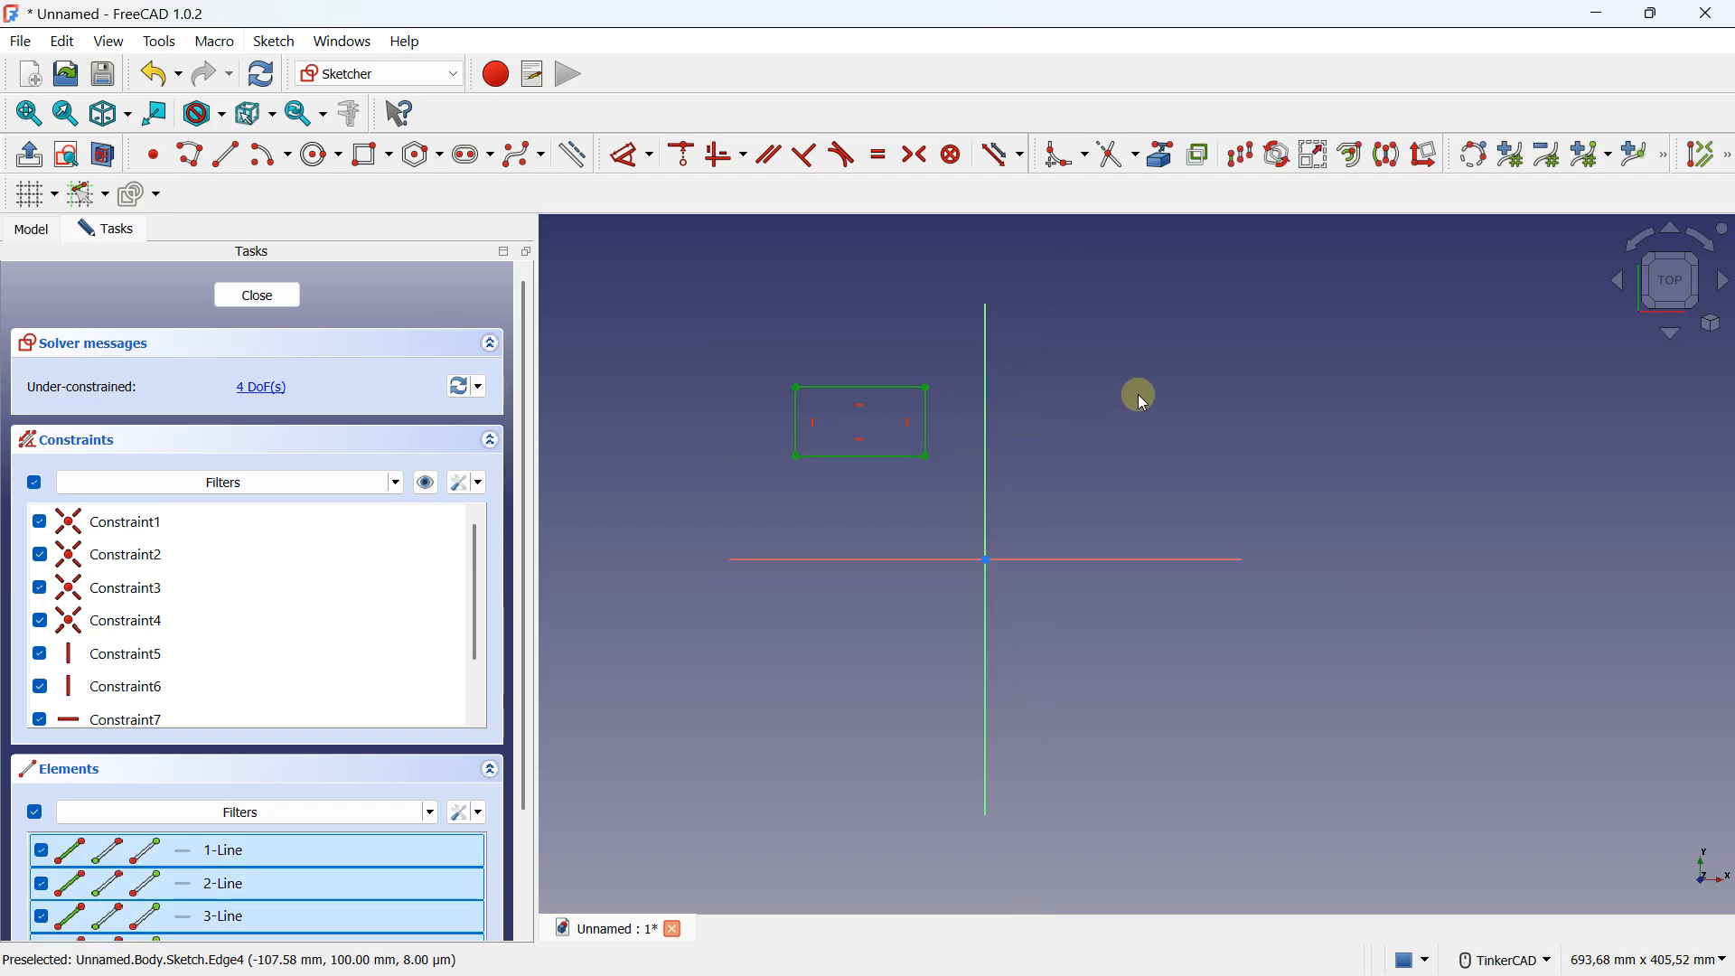
pyautogui.click(1389, 156)
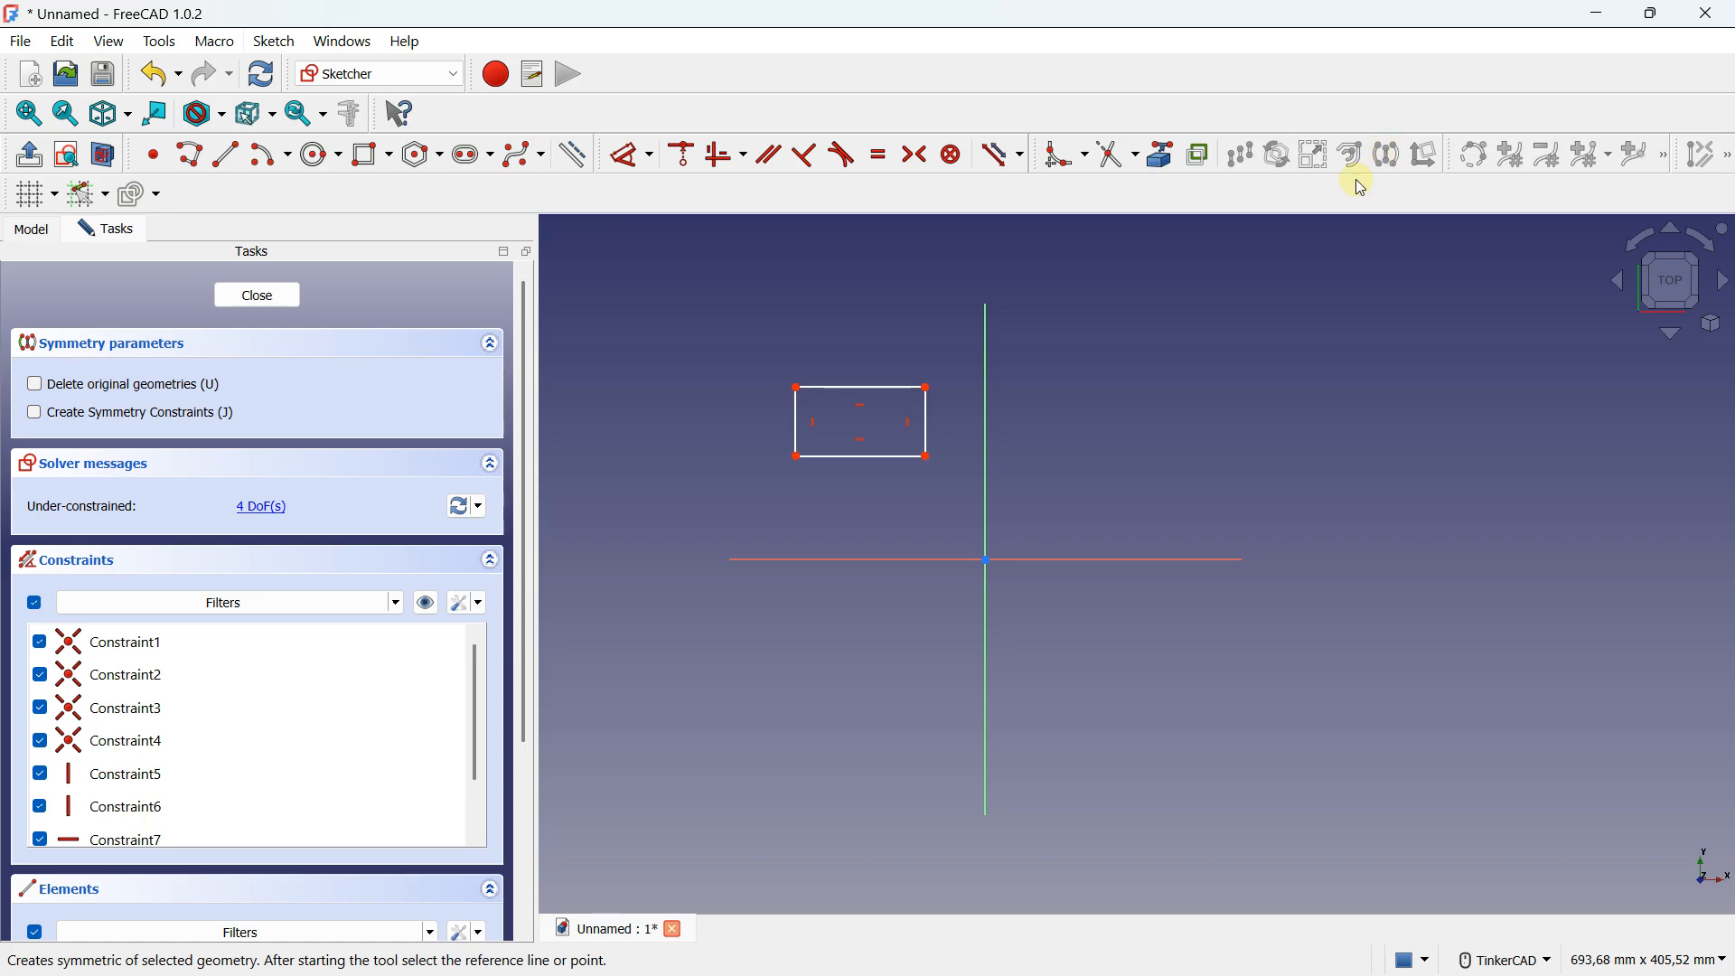
pyautogui.click(985, 323)
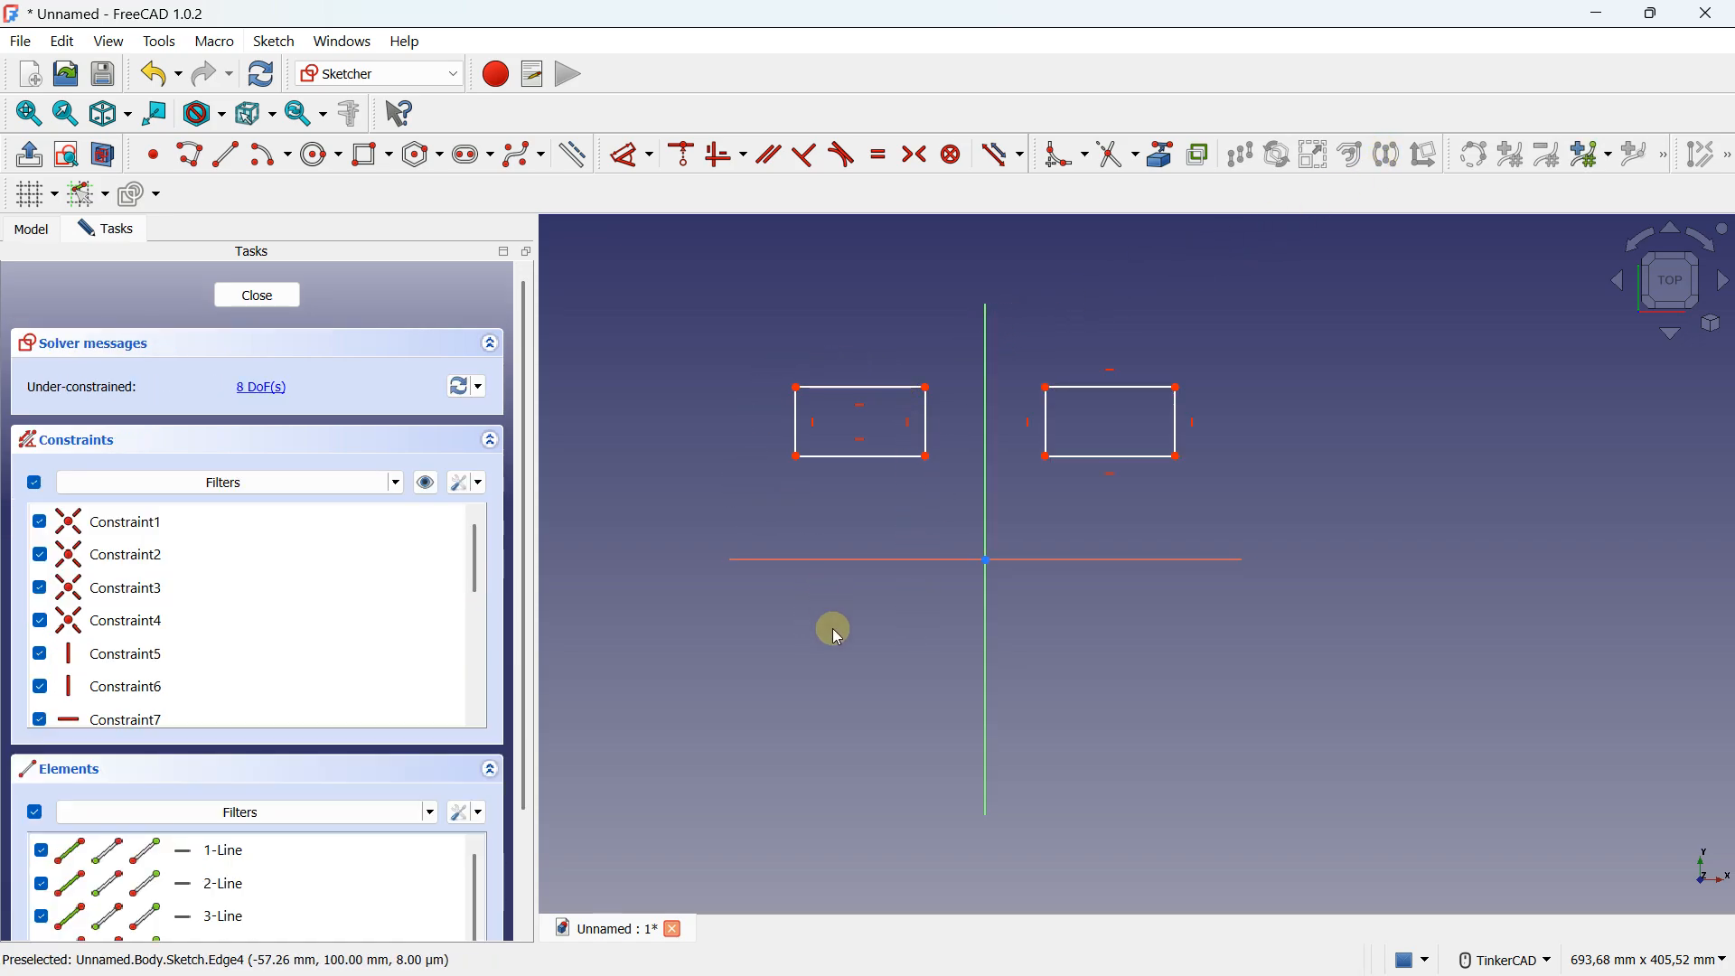
# Mirror each of the two upper rectangles across the horizontal axis with the Symmetry tool, keeping the originals.
pyautogui.moveTo(732, 361); pyautogui.dragTo(953, 503)
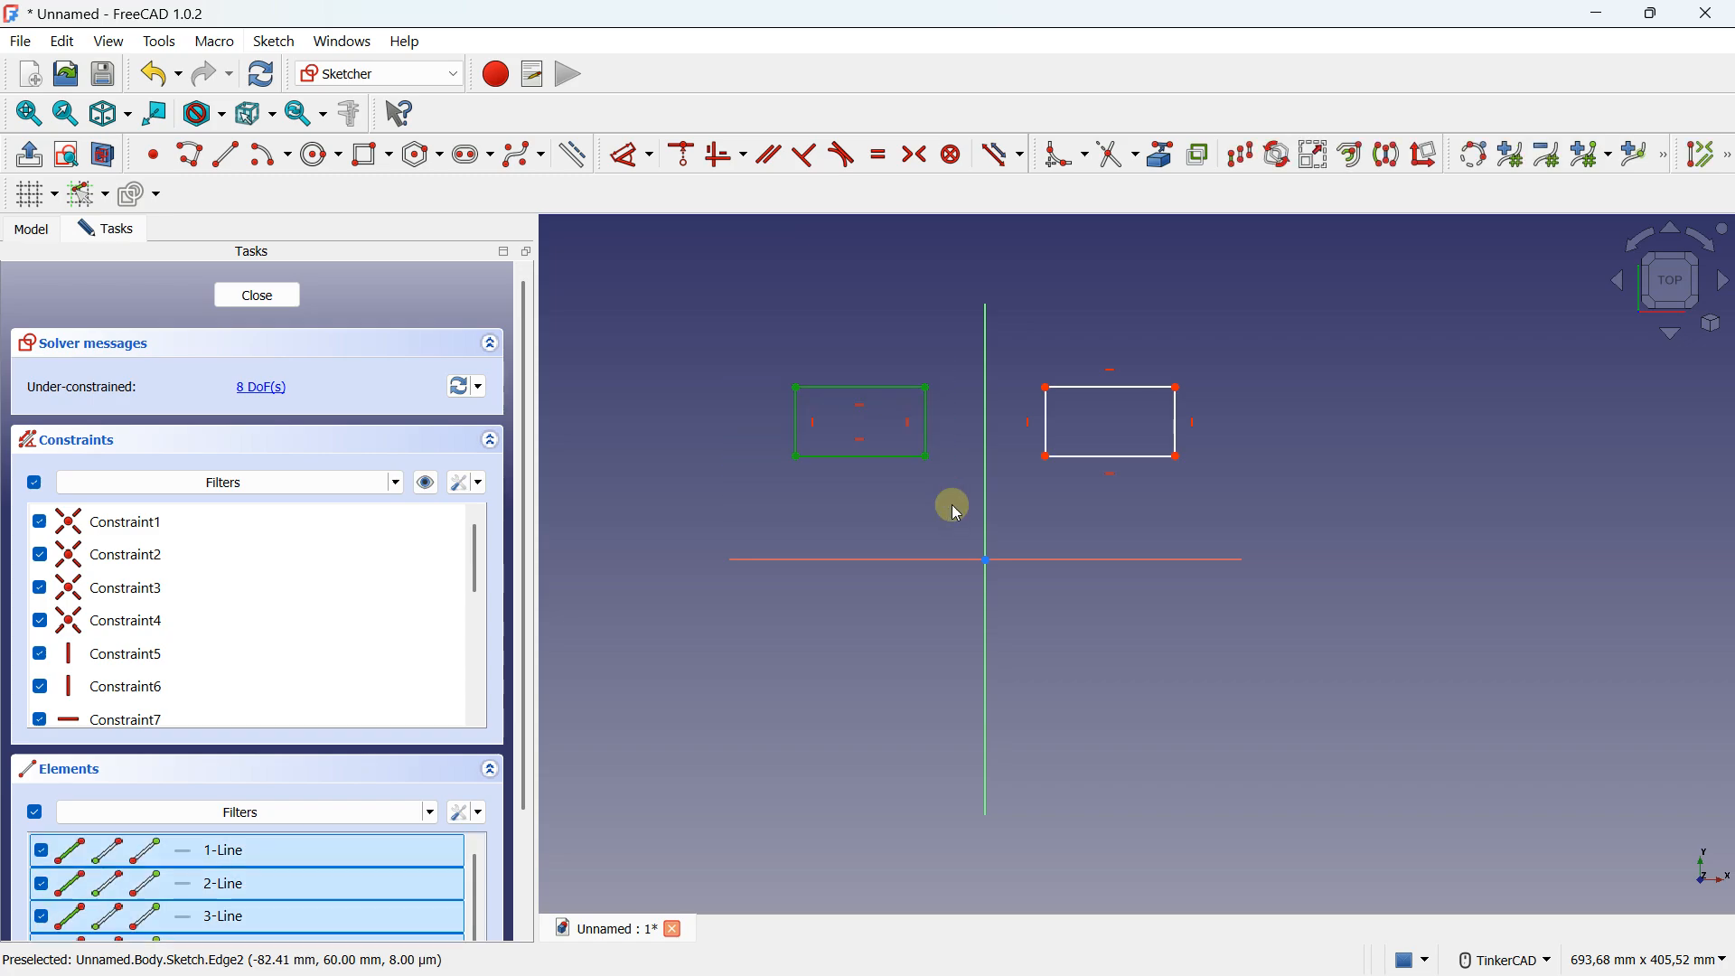
pyautogui.click(1389, 156)
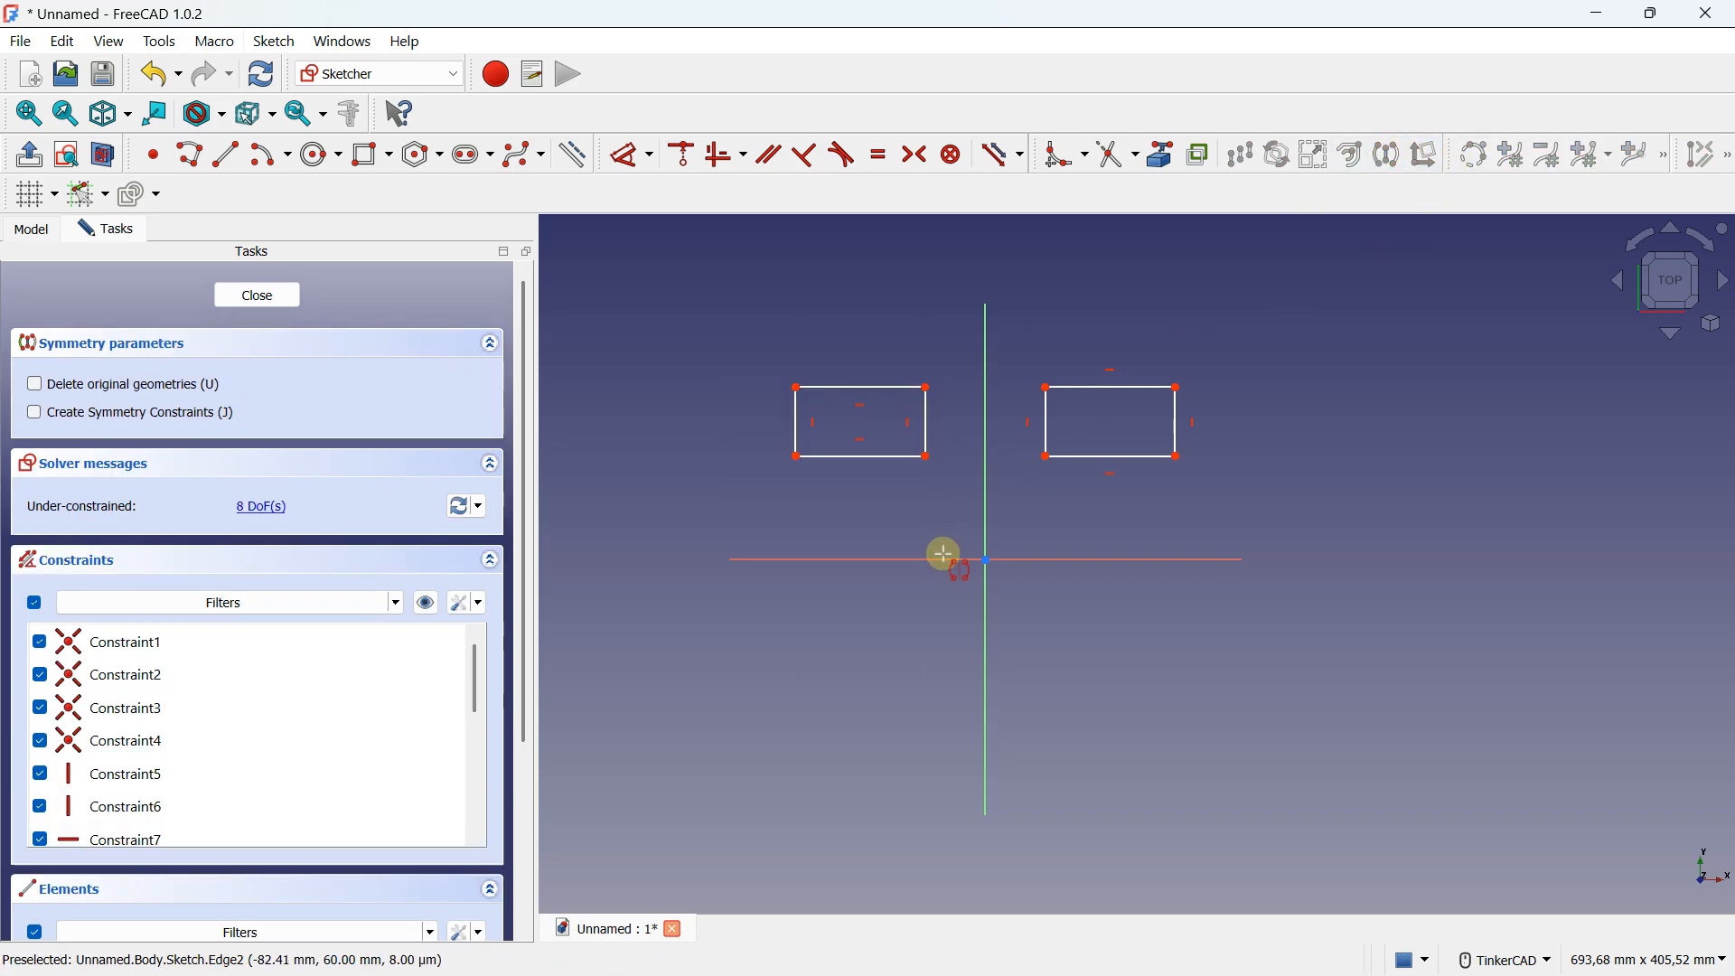
pyautogui.click(941, 559)
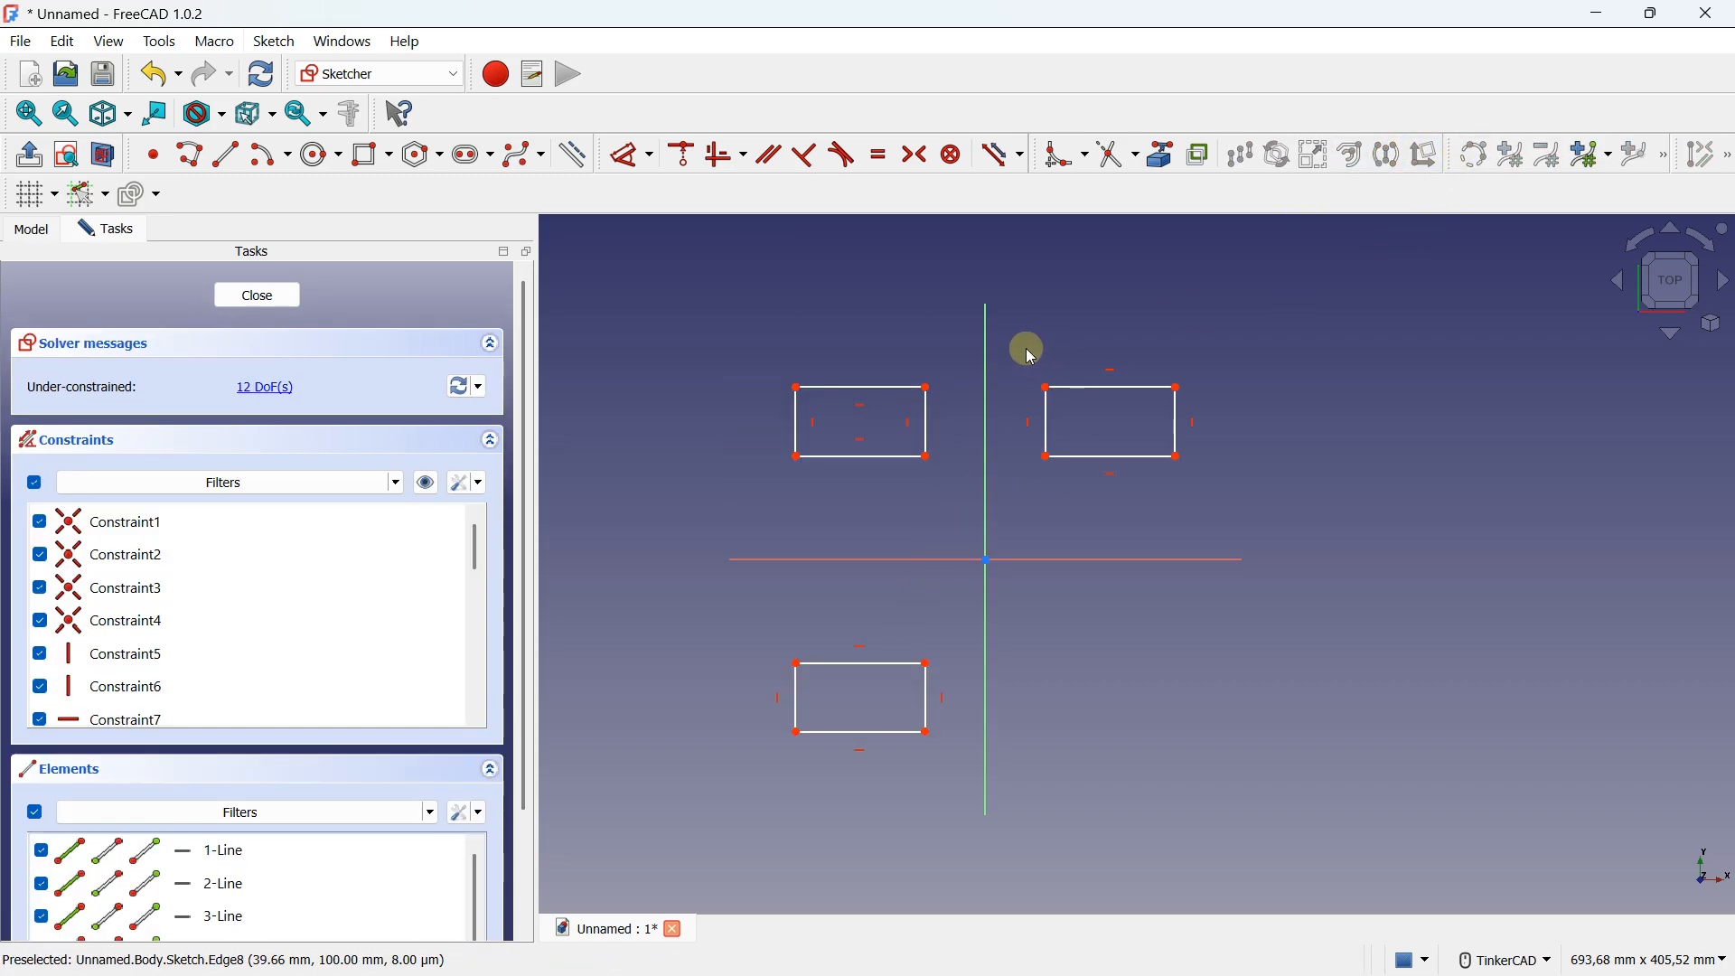
pyautogui.moveTo(1025, 353); pyautogui.dragTo(1209, 511)
pyautogui.click(1389, 156)
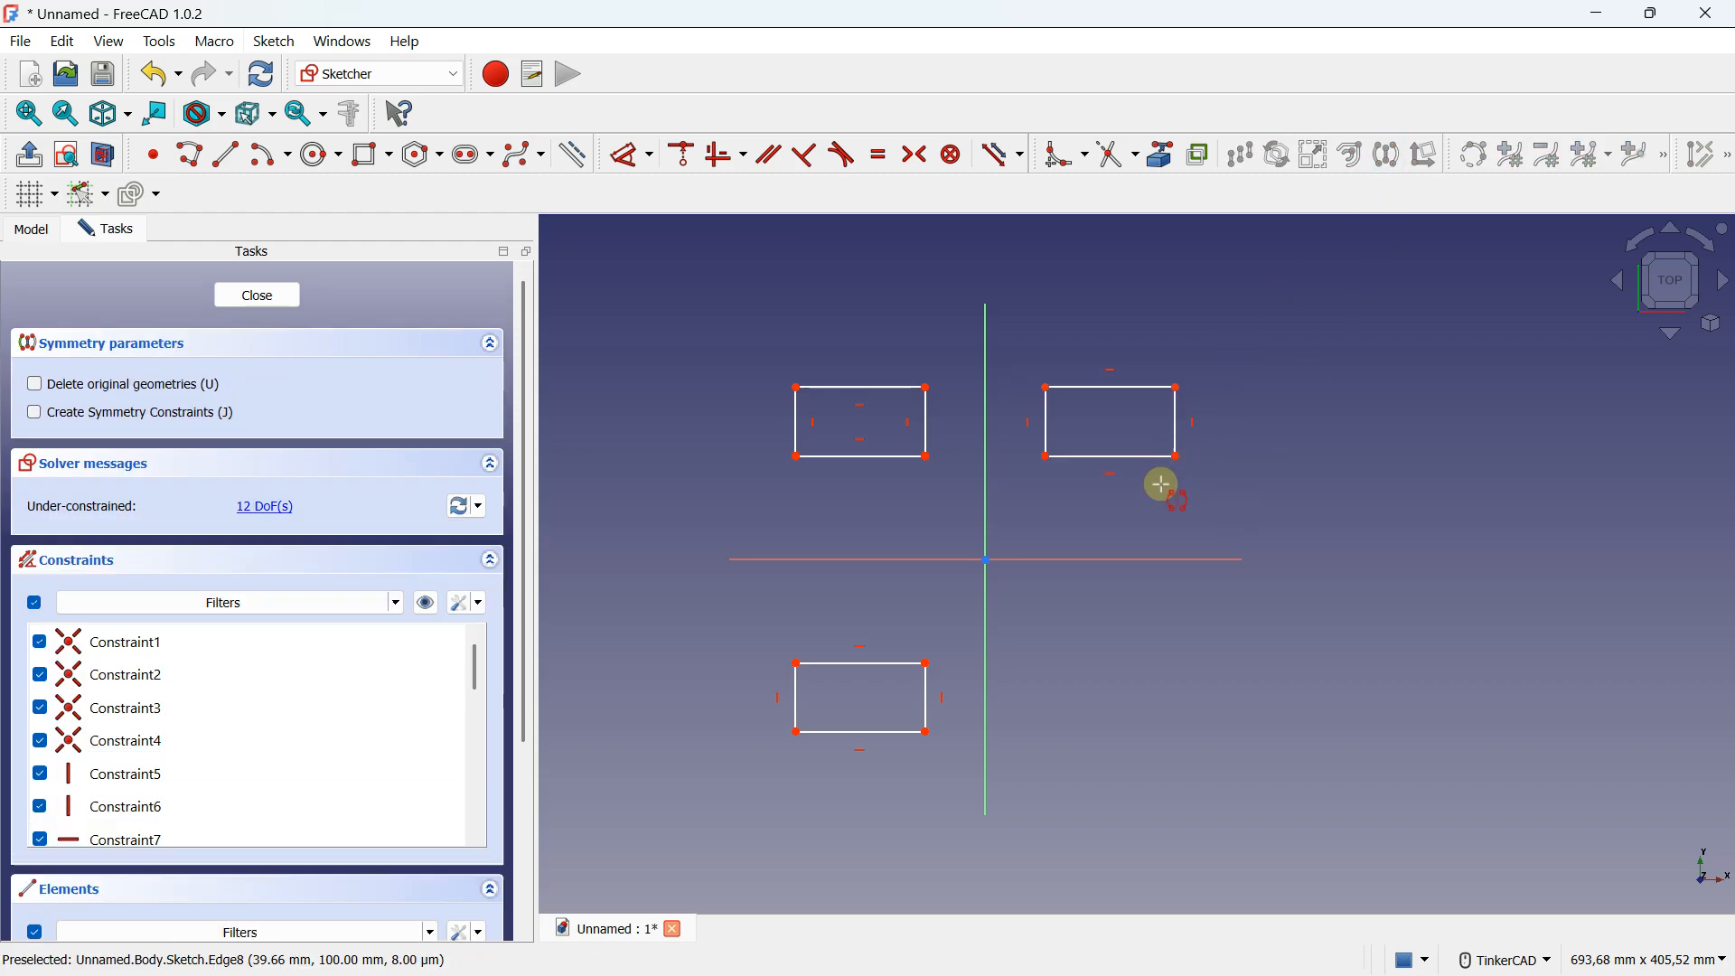
pyautogui.click(1139, 559)
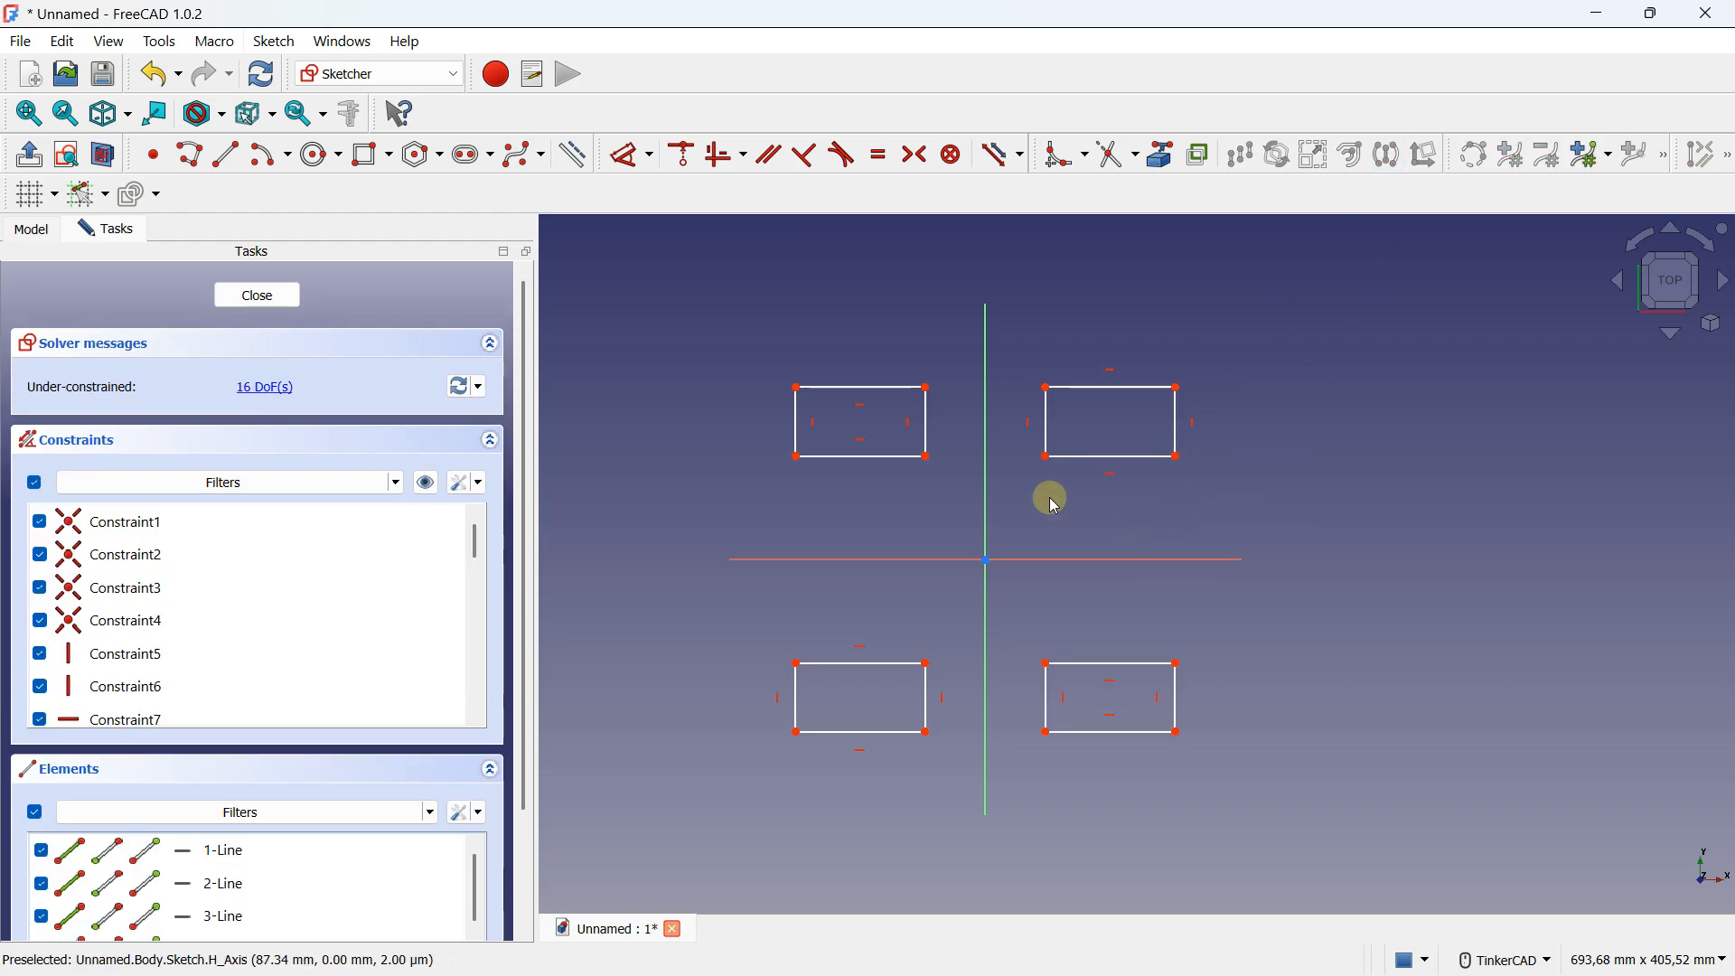
# Delete all four rectangles from the sketch.
pyautogui.moveTo(708, 359); pyautogui.dragTo(1238, 770)
pyautogui.press('Delete')
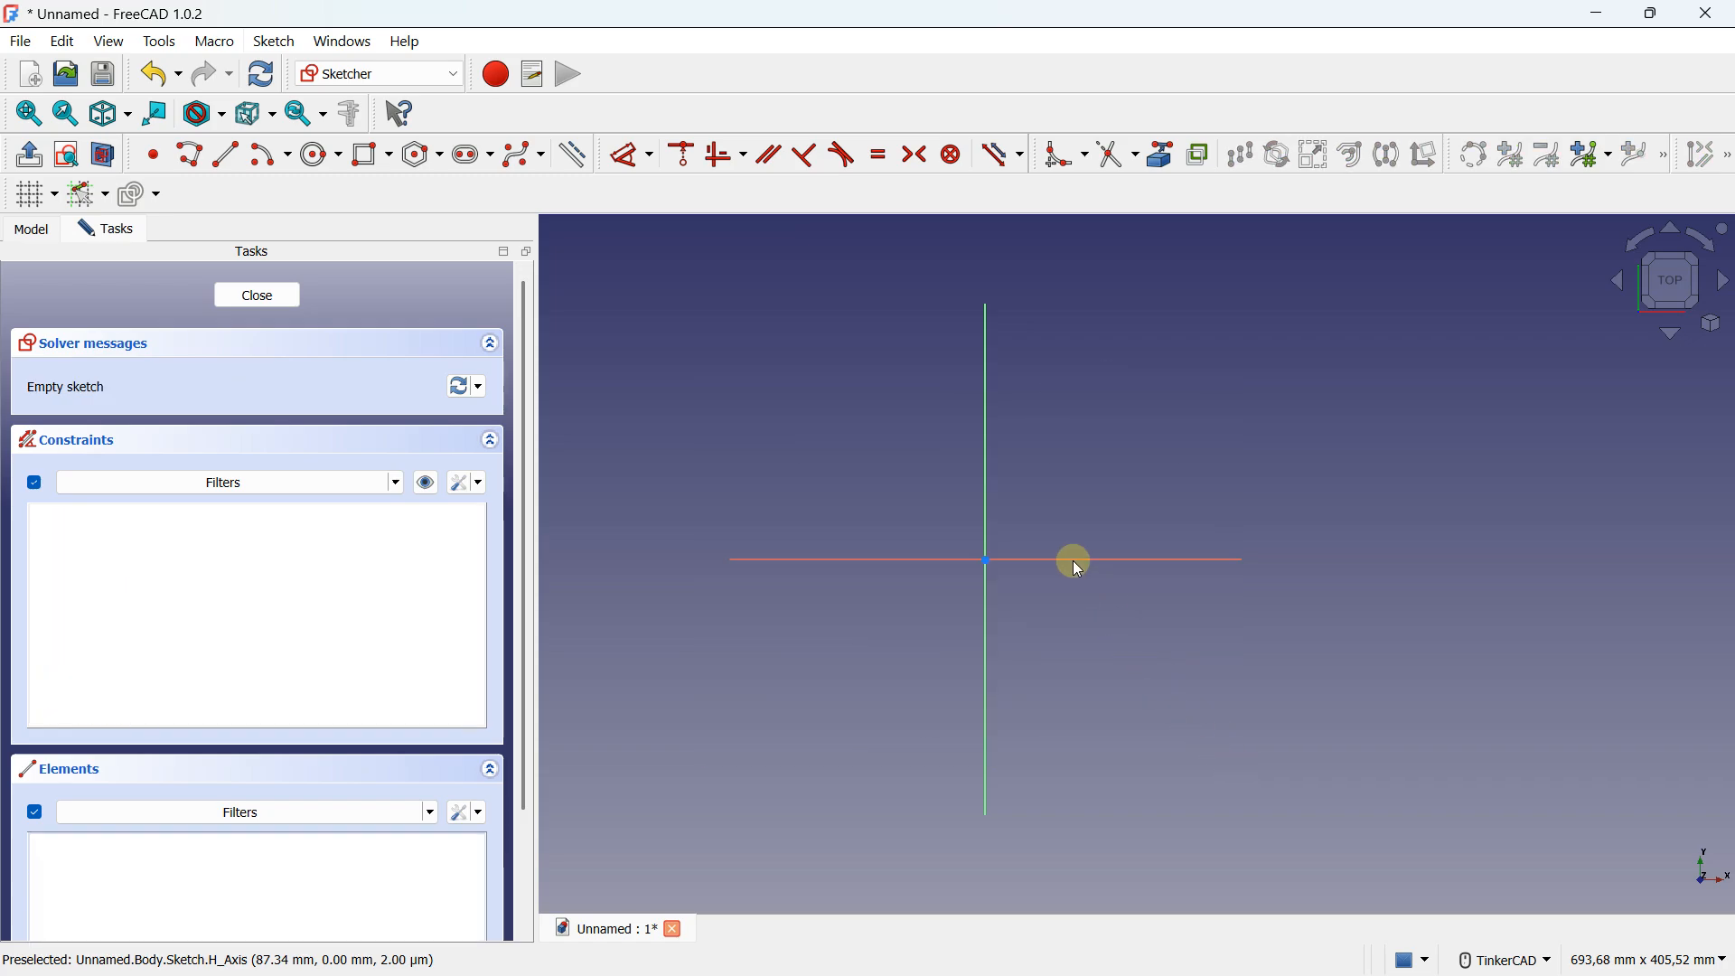
# Sketch a centered rectangle on the origin with a width of 200 mm and a height of 160 mm.
pyautogui.click(391, 157)
pyautogui.click(398, 213)
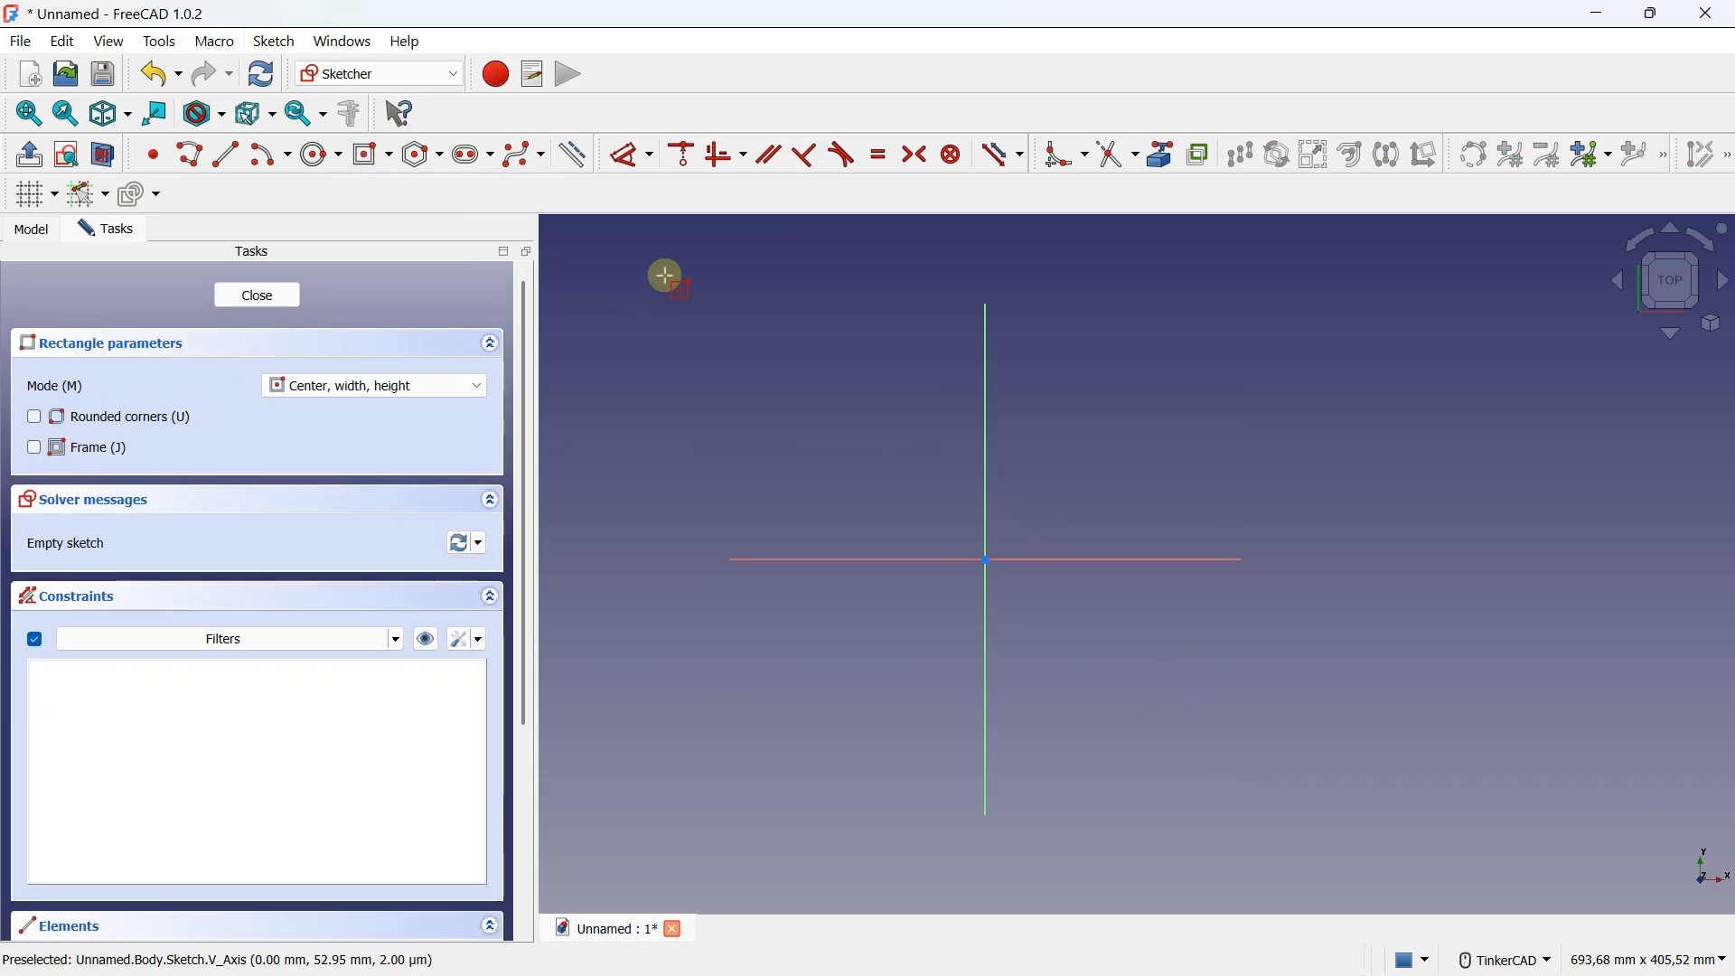
pyautogui.click(986, 559)
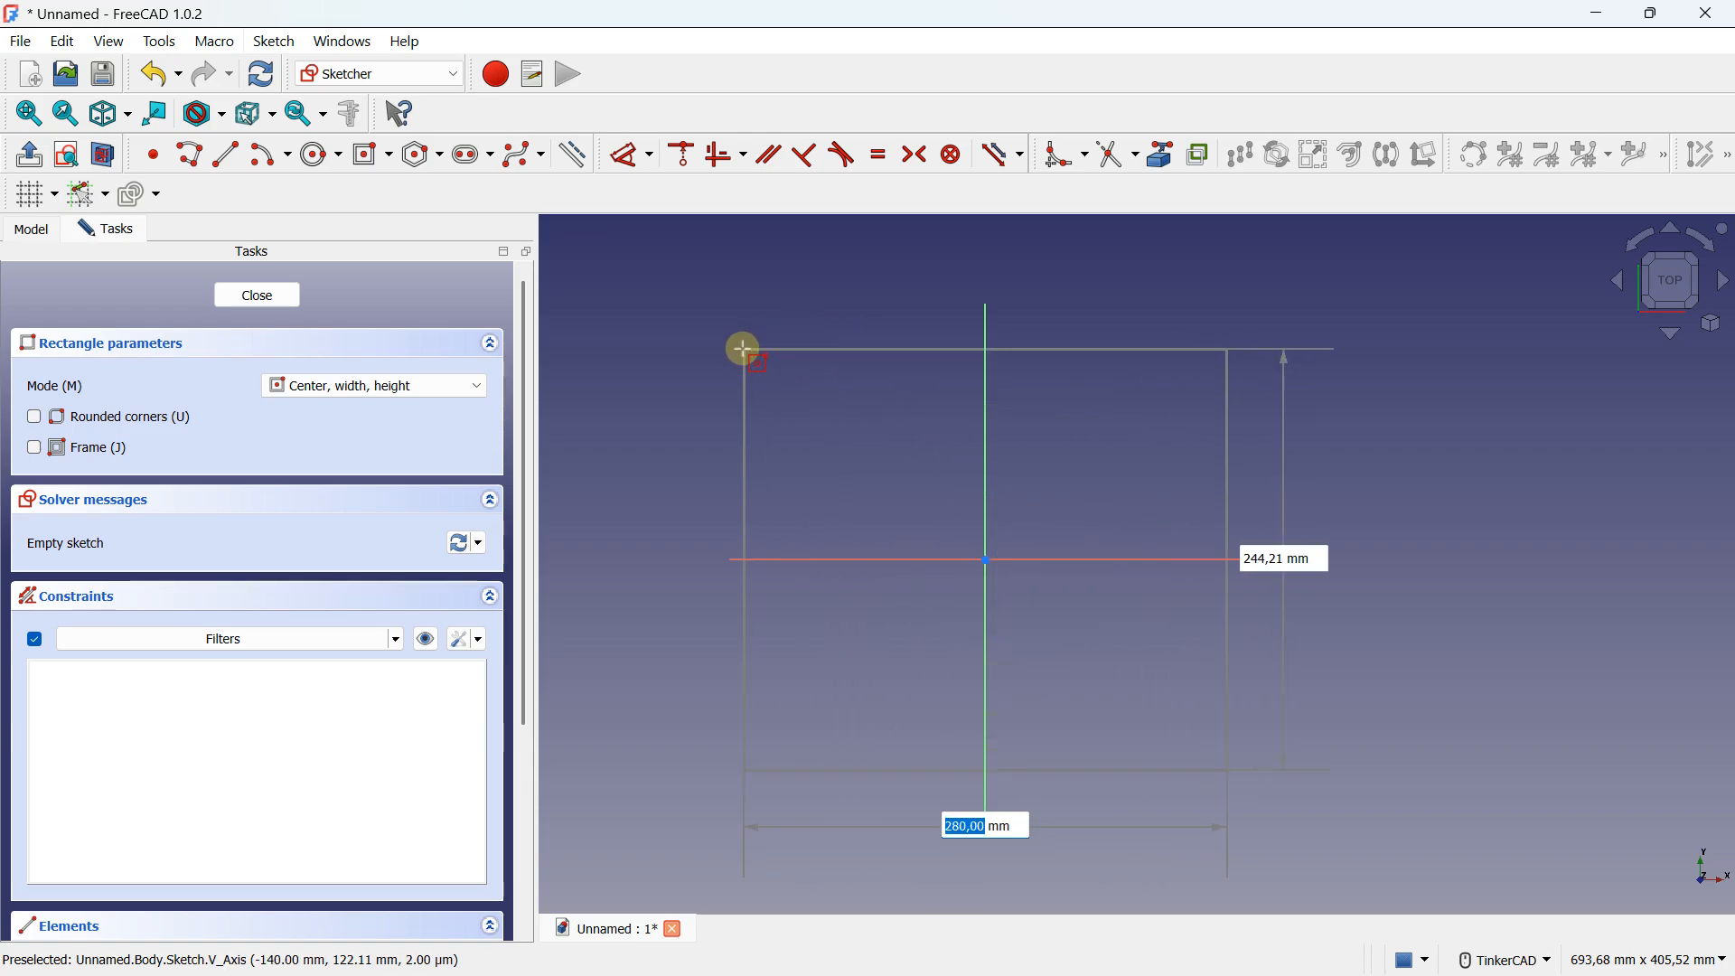
pyautogui.write('200')
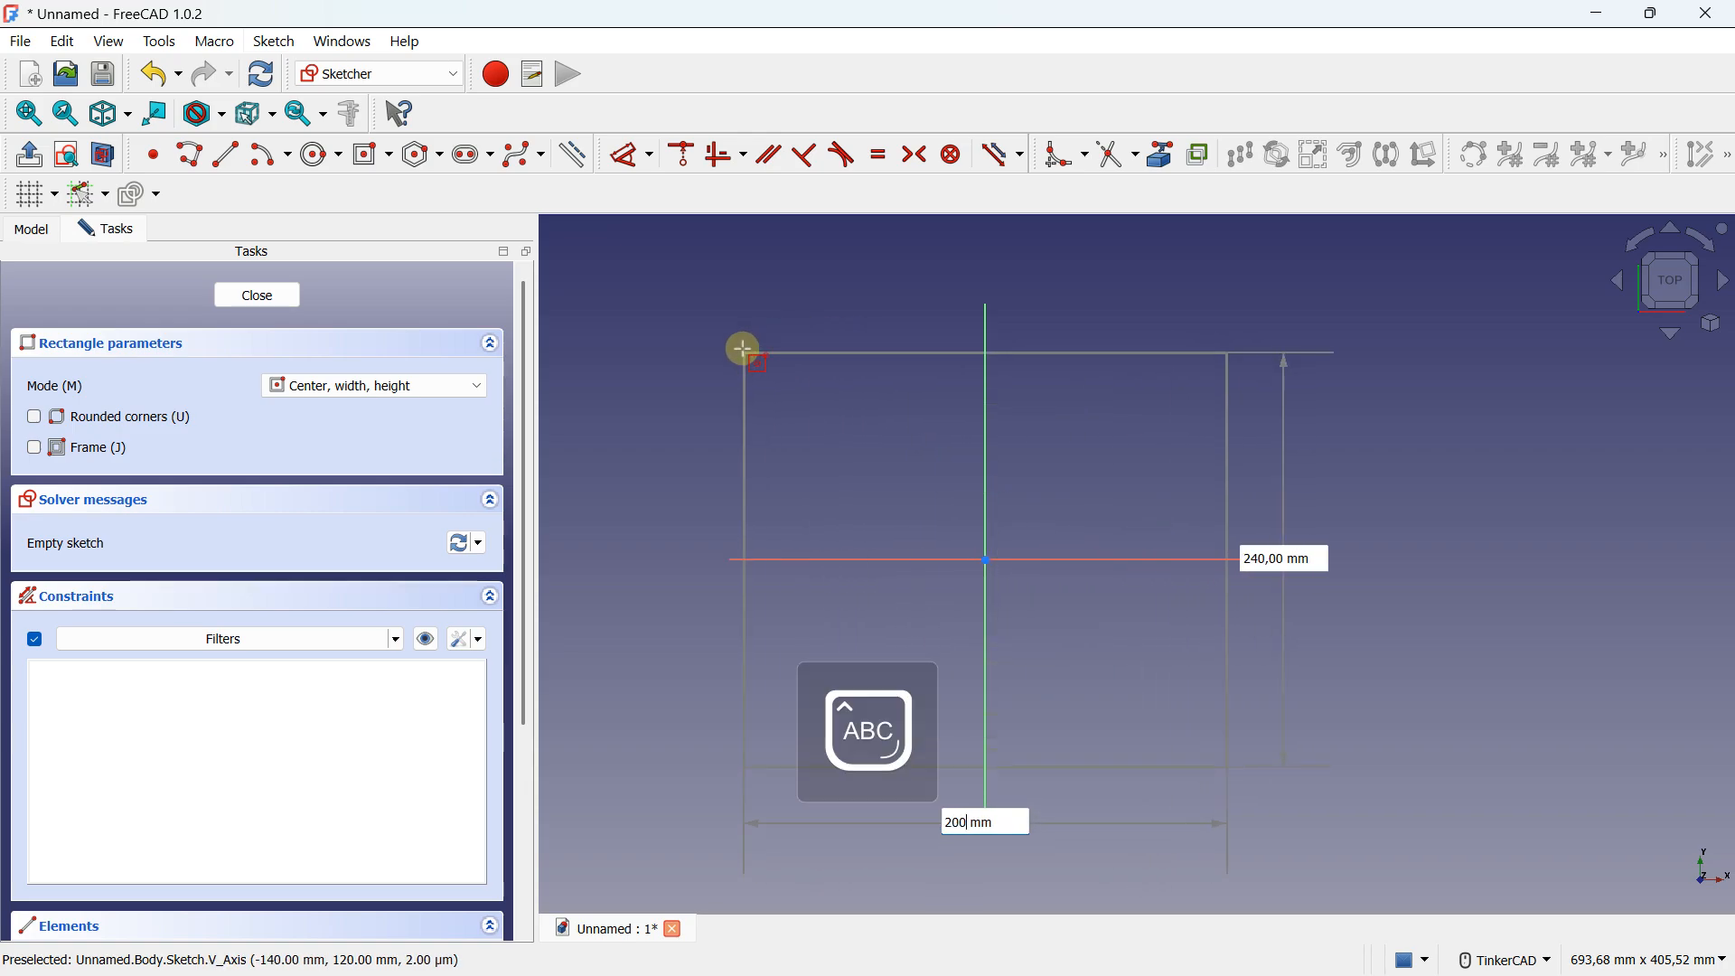
pyautogui.press('Tab')
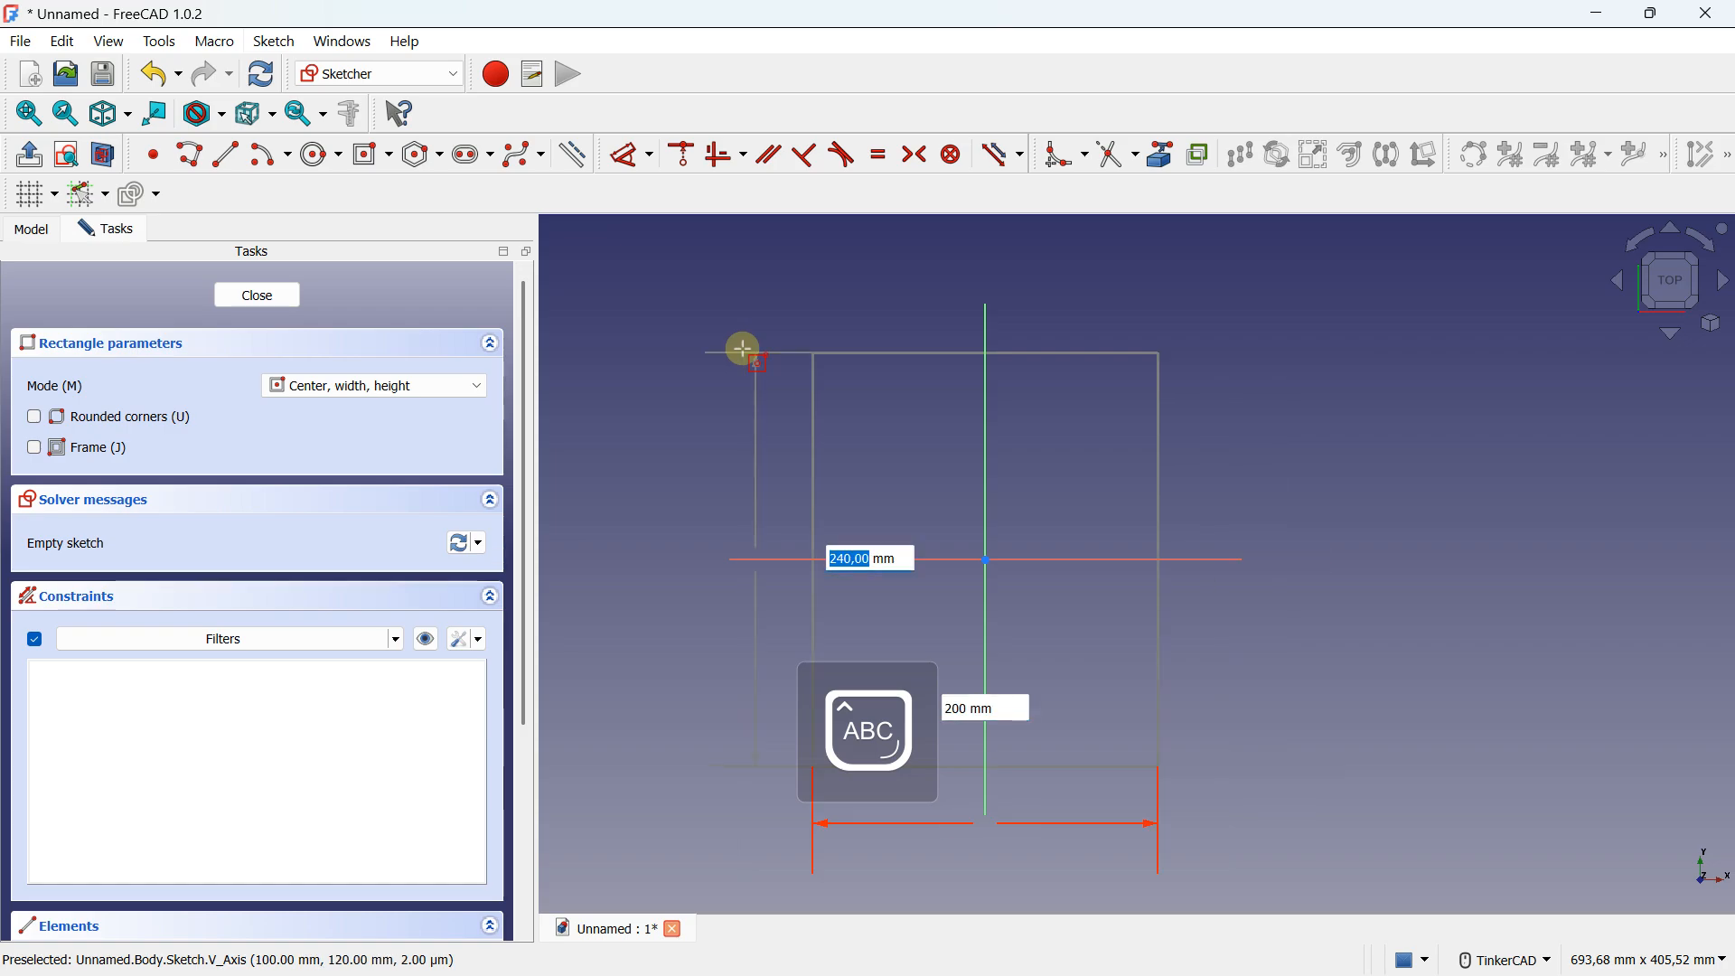
pyautogui.write('160')
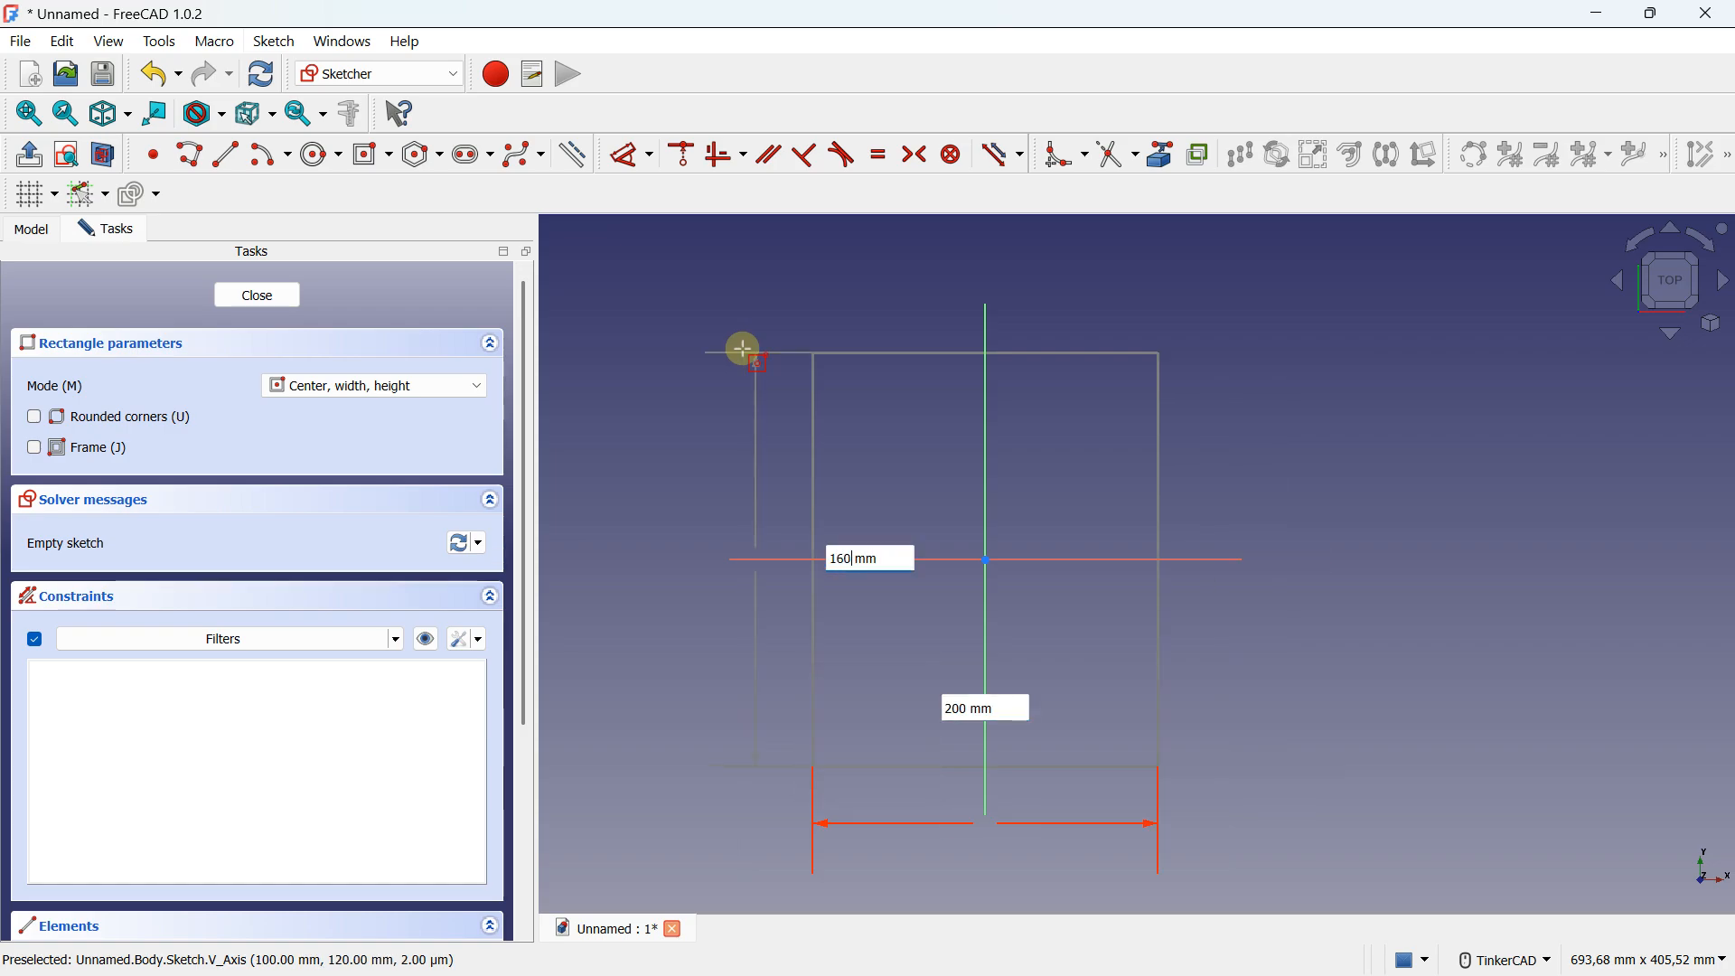
pyautogui.press('Return')
# Sketch a circle with a 20 mm diameter inside the rectangle, near its upper-left corner.
pyautogui.scroll(3, 953, 523)
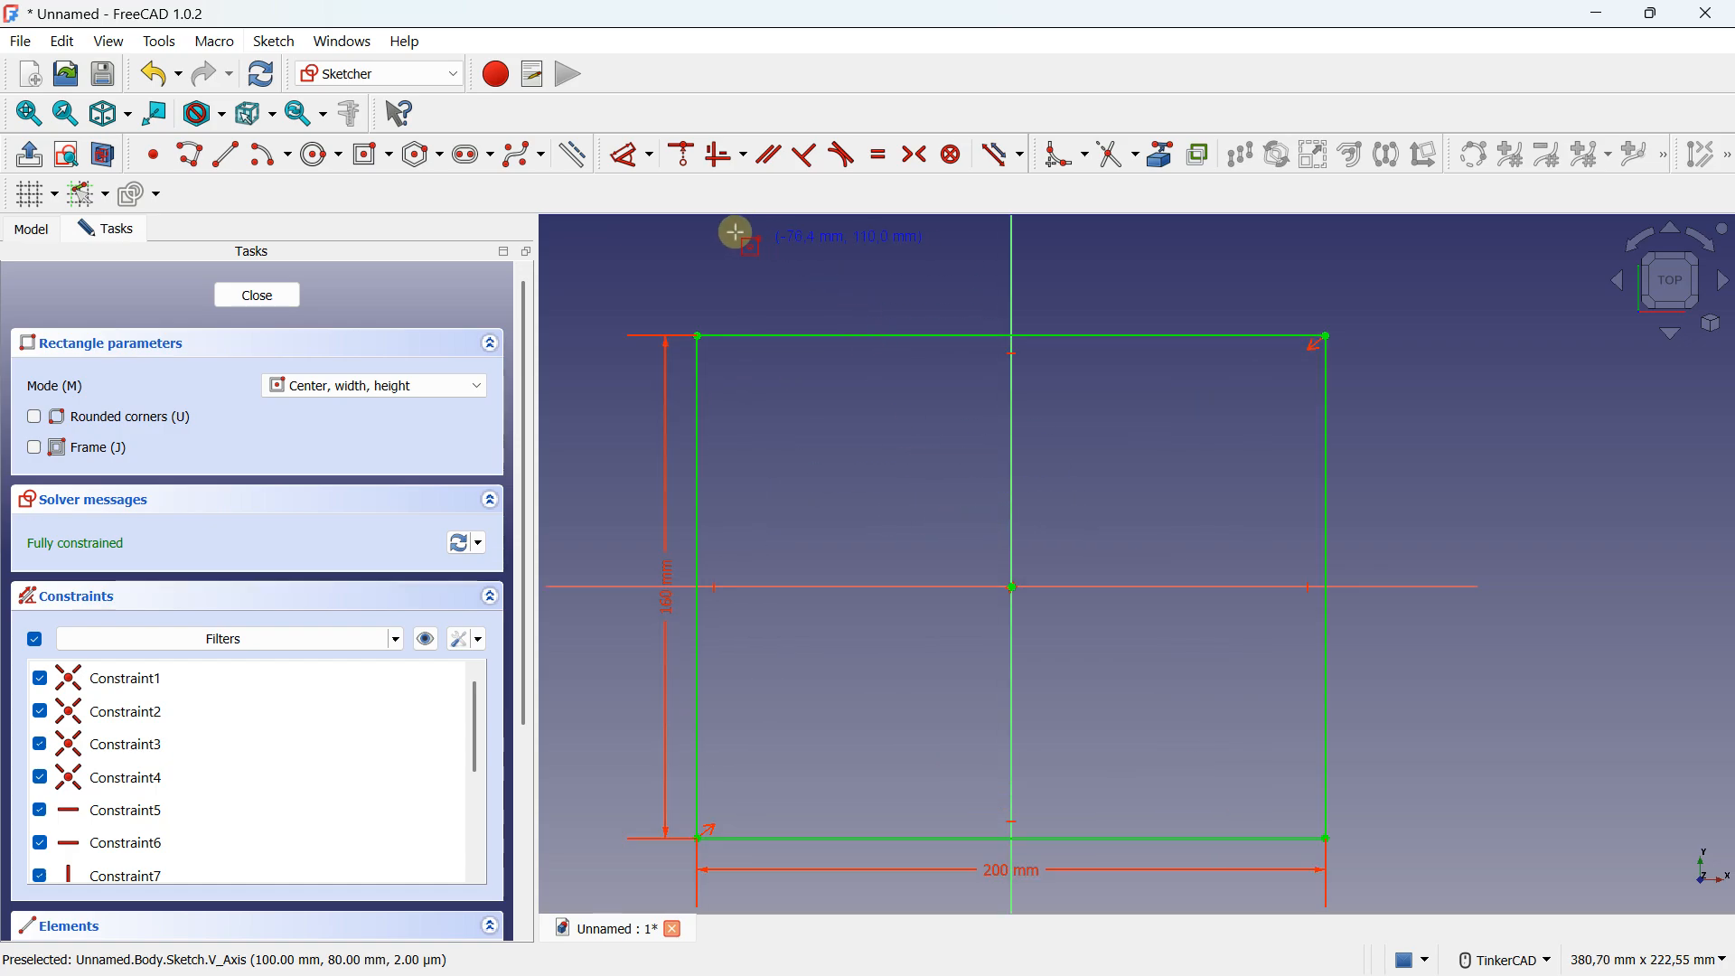
pyautogui.click(308, 154)
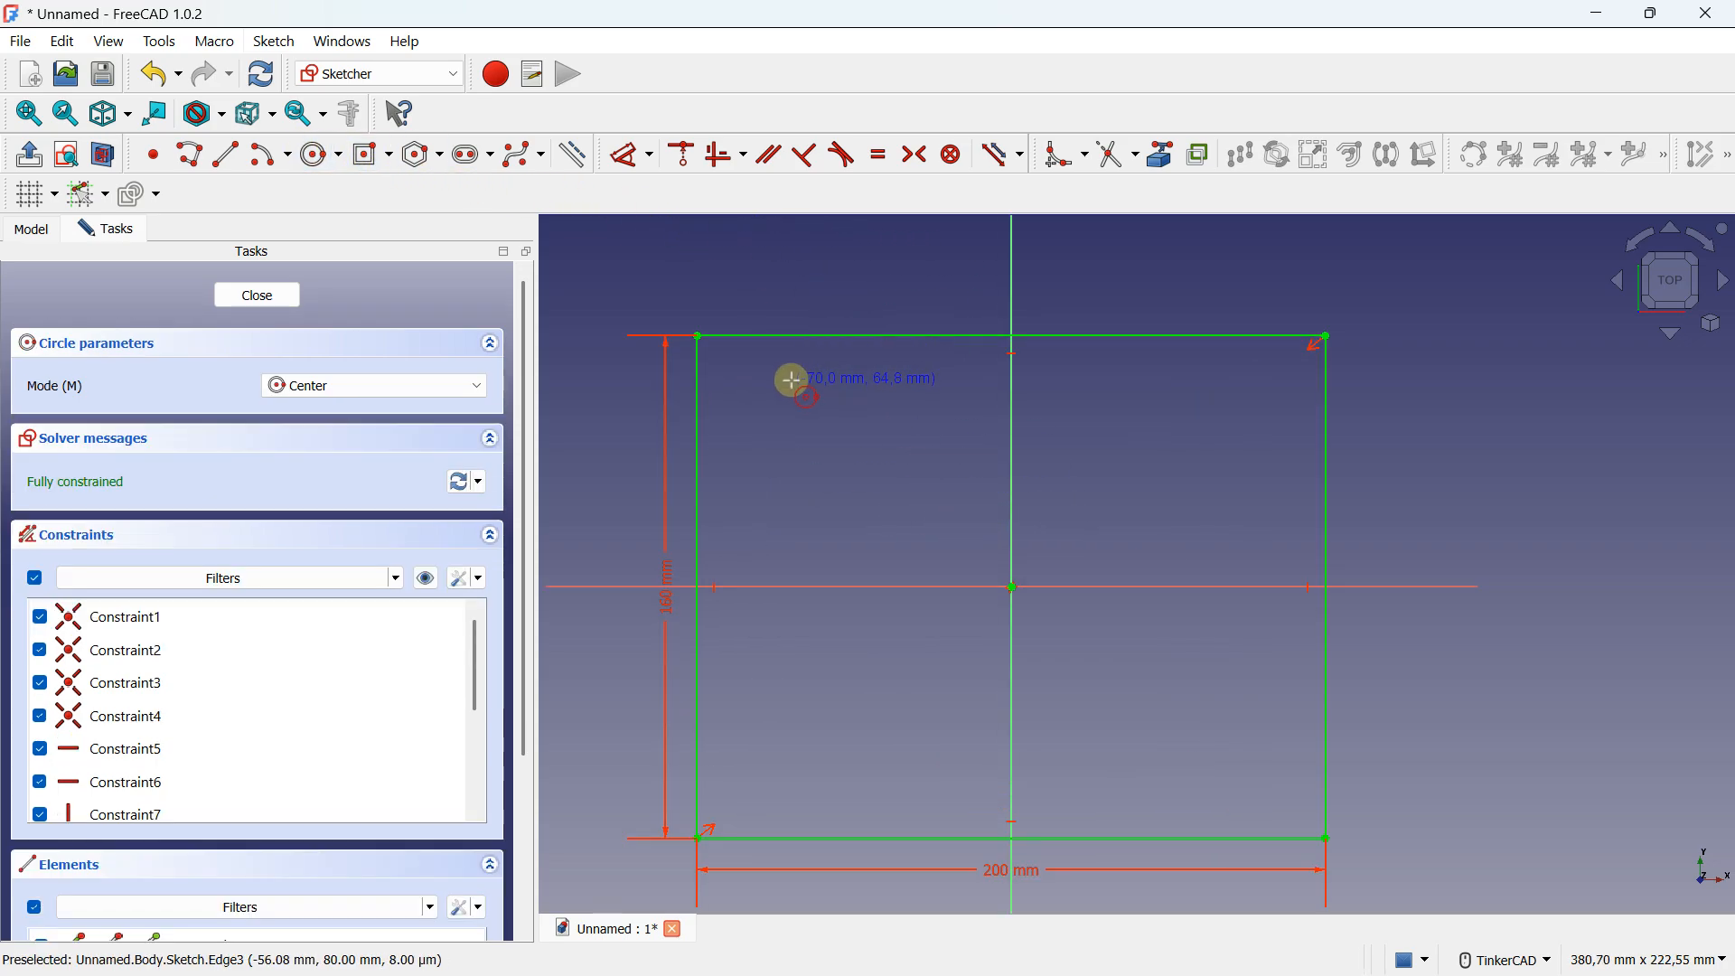
pyautogui.click(766, 397)
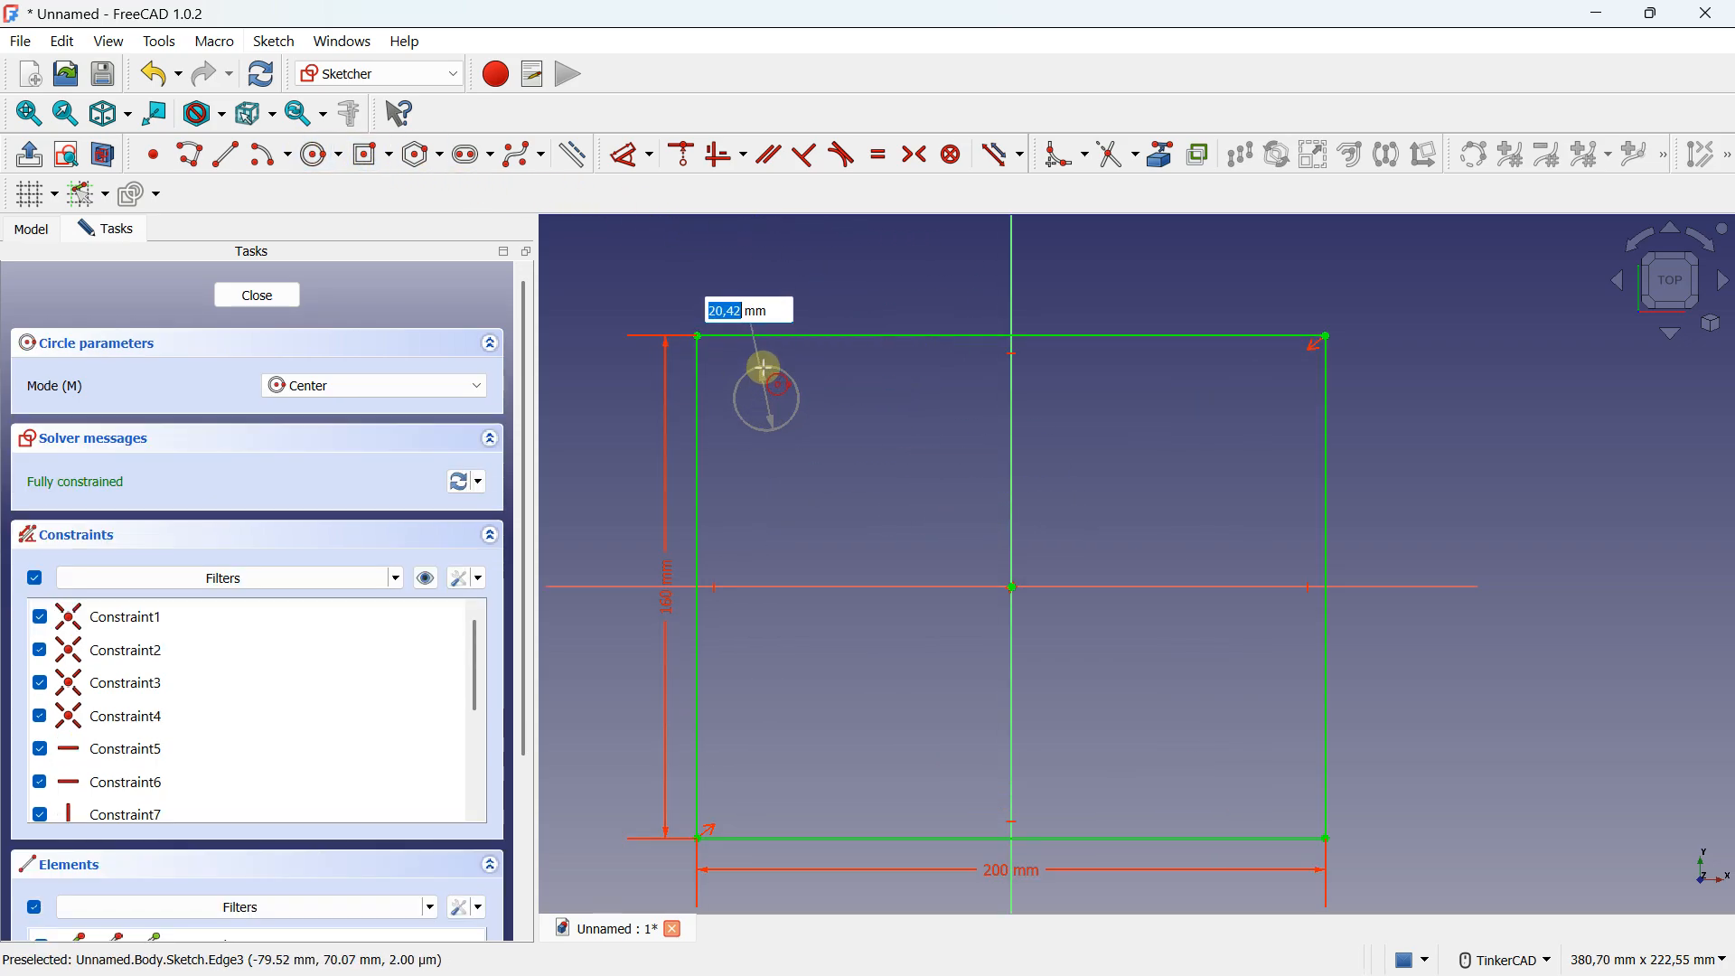
pyautogui.write('20')
pyautogui.press('Return')
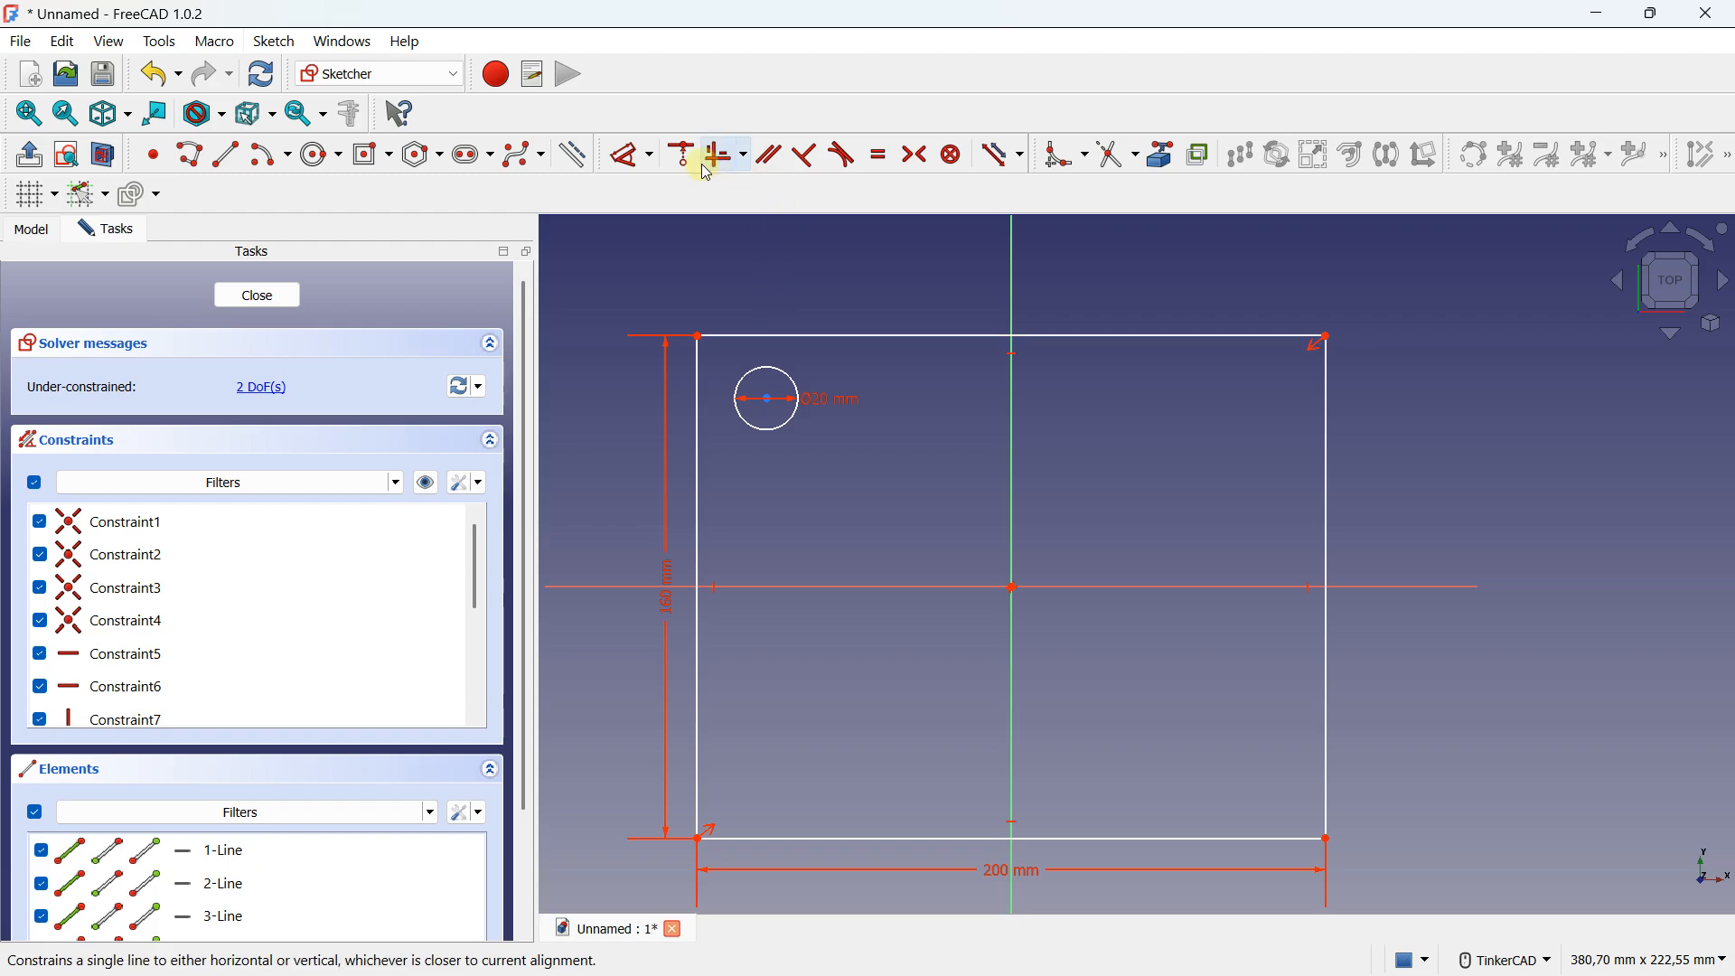
# Constrain the vertical distance between the circle's center and the rectangle's top edge to 20 mm.
pyautogui.click(767, 399)
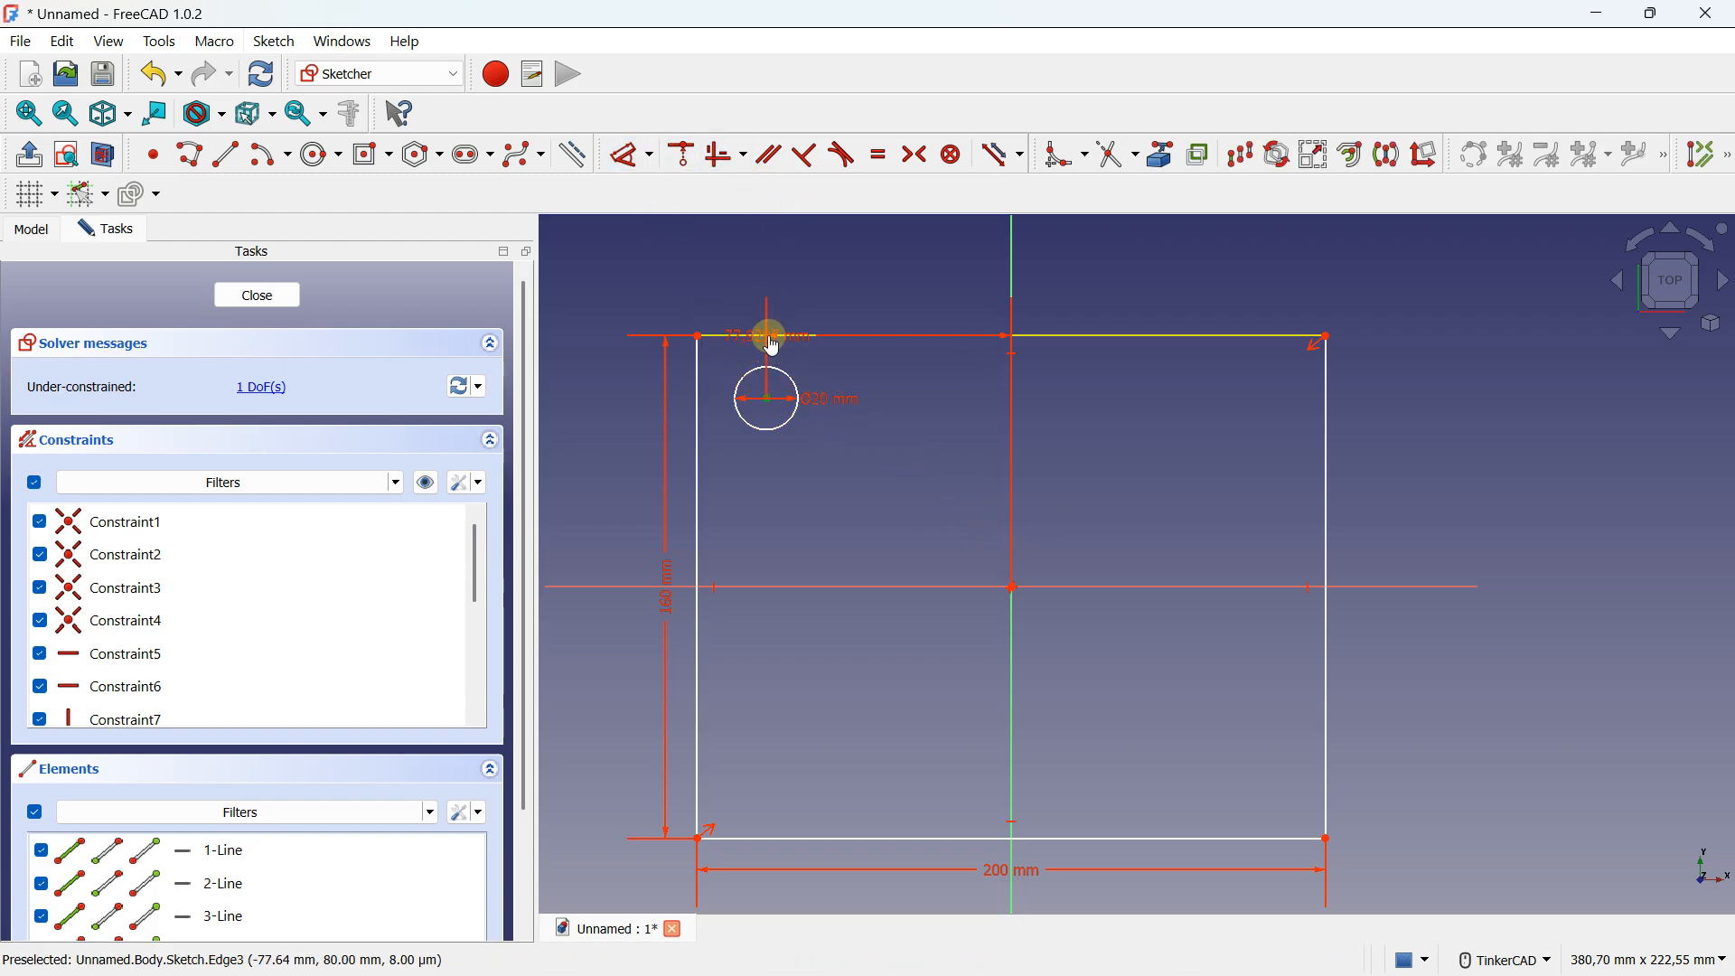
pyautogui.click(765, 337)
pyautogui.click(601, 355)
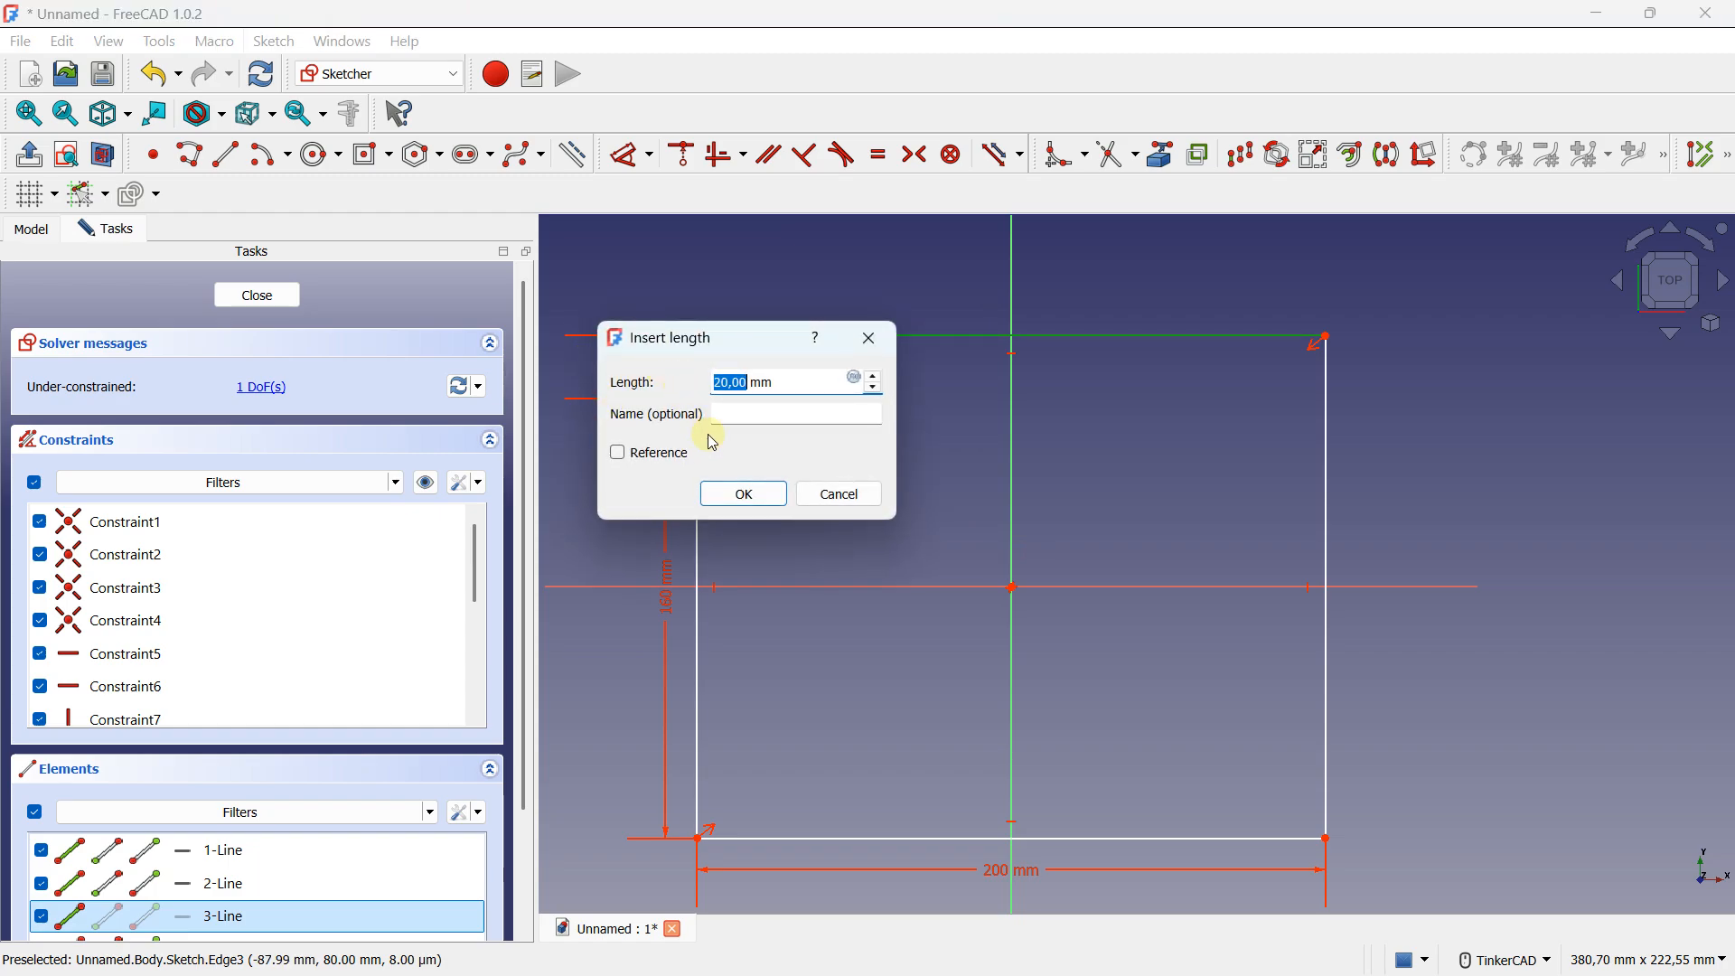
pyautogui.click(742, 500)
# Constrain the horizontal distance between the circle's center and the rectangle's left edge to 20 mm.
pyautogui.click(767, 399)
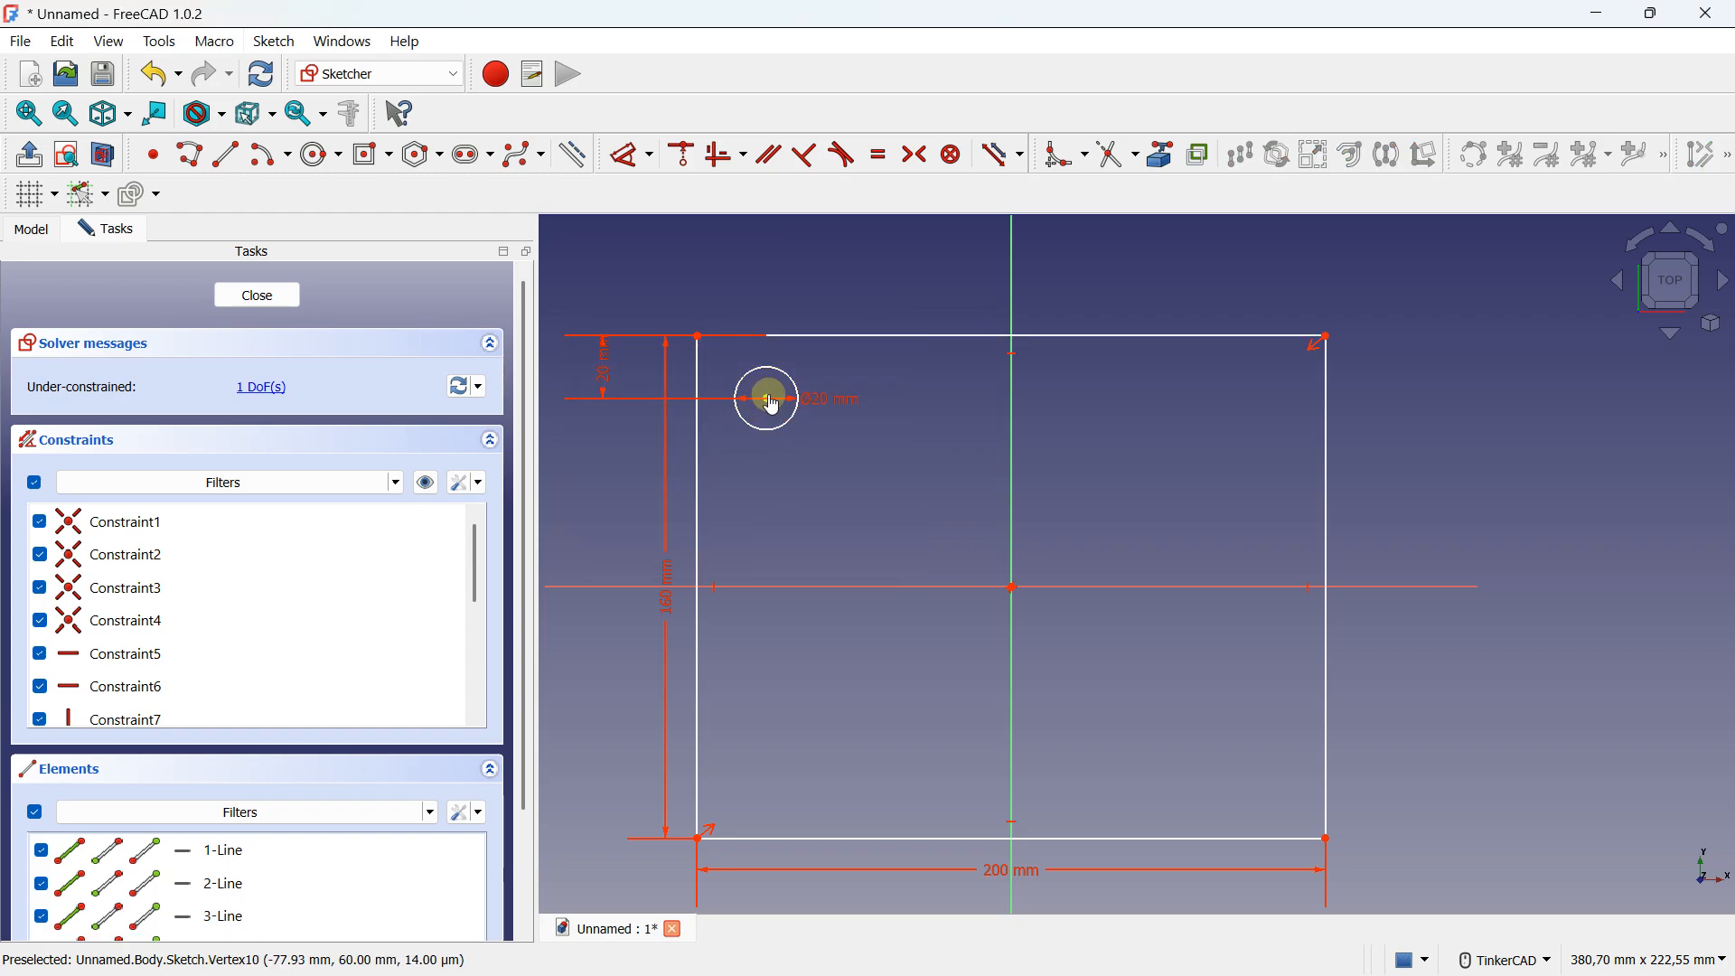
pyautogui.click(698, 384)
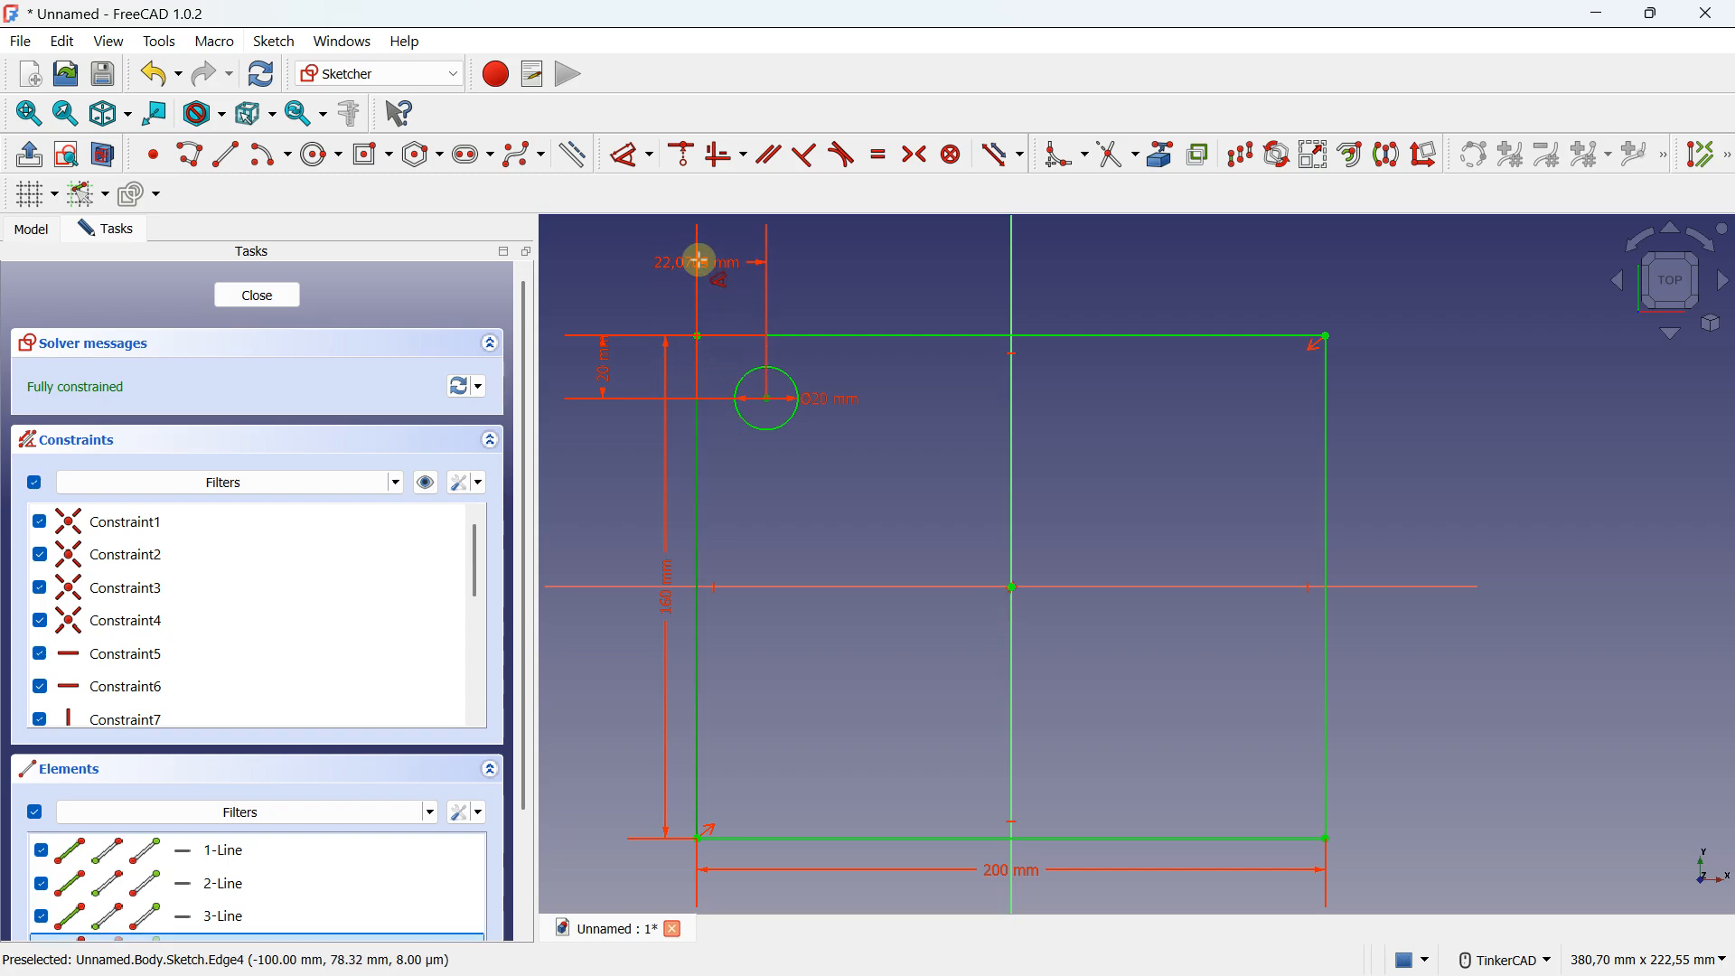
pyautogui.click(704, 267)
pyautogui.write('20mm')
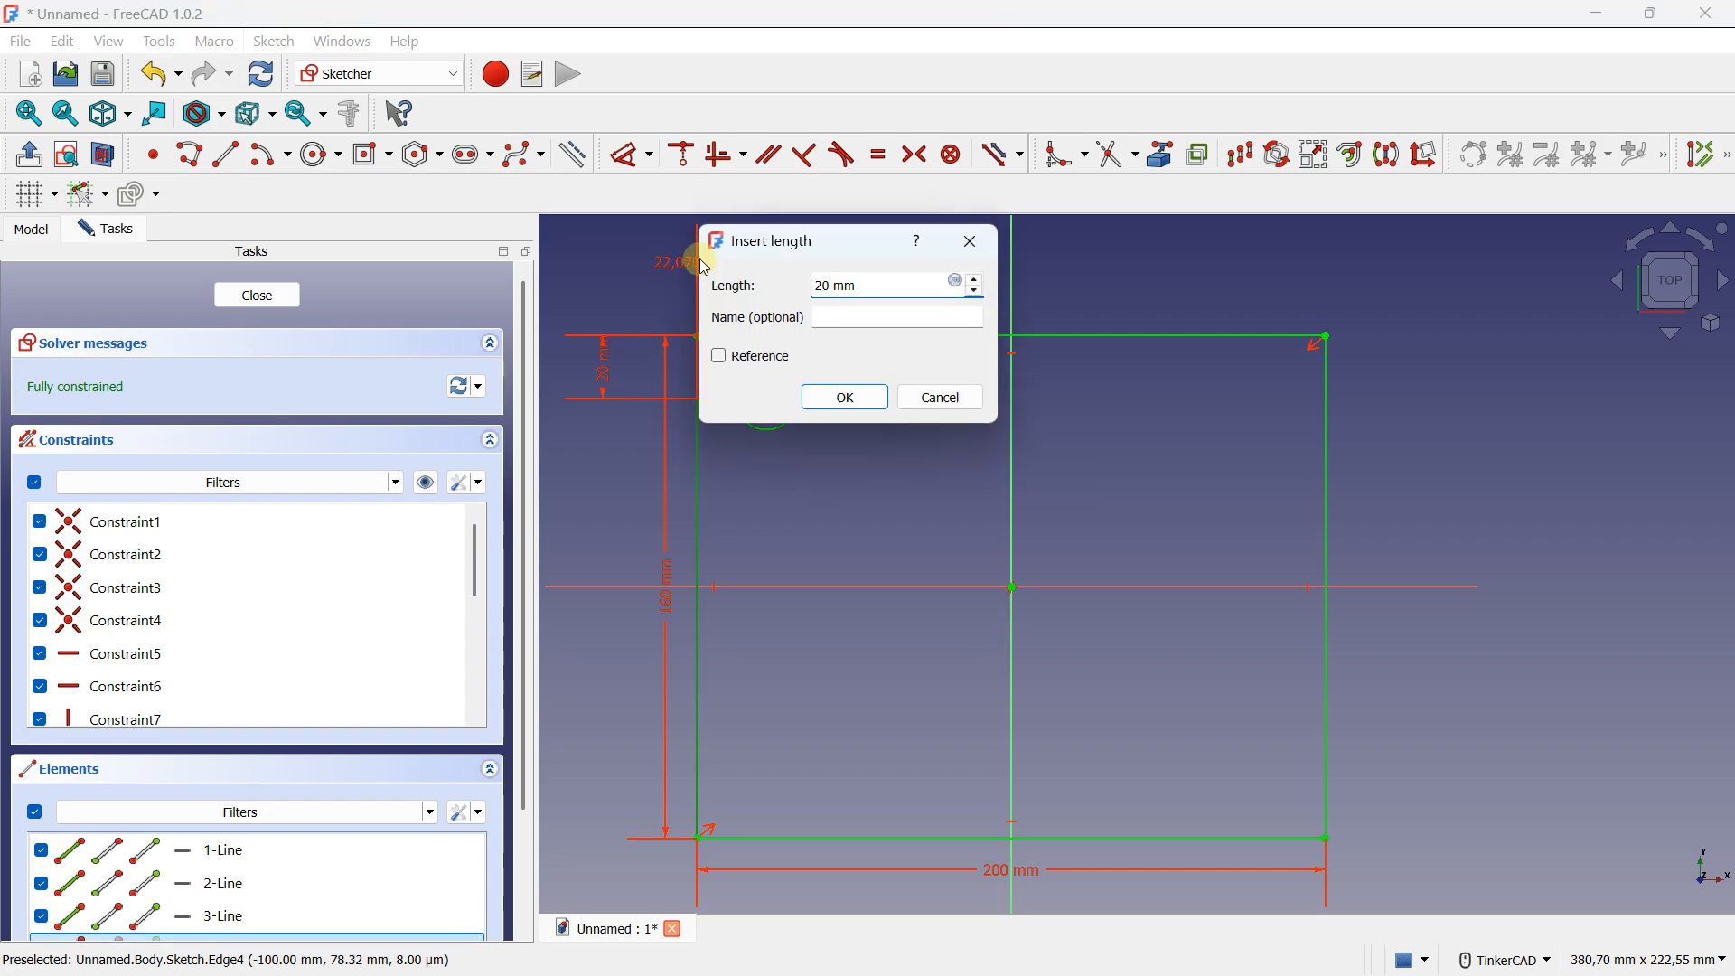
pyautogui.press('Return')
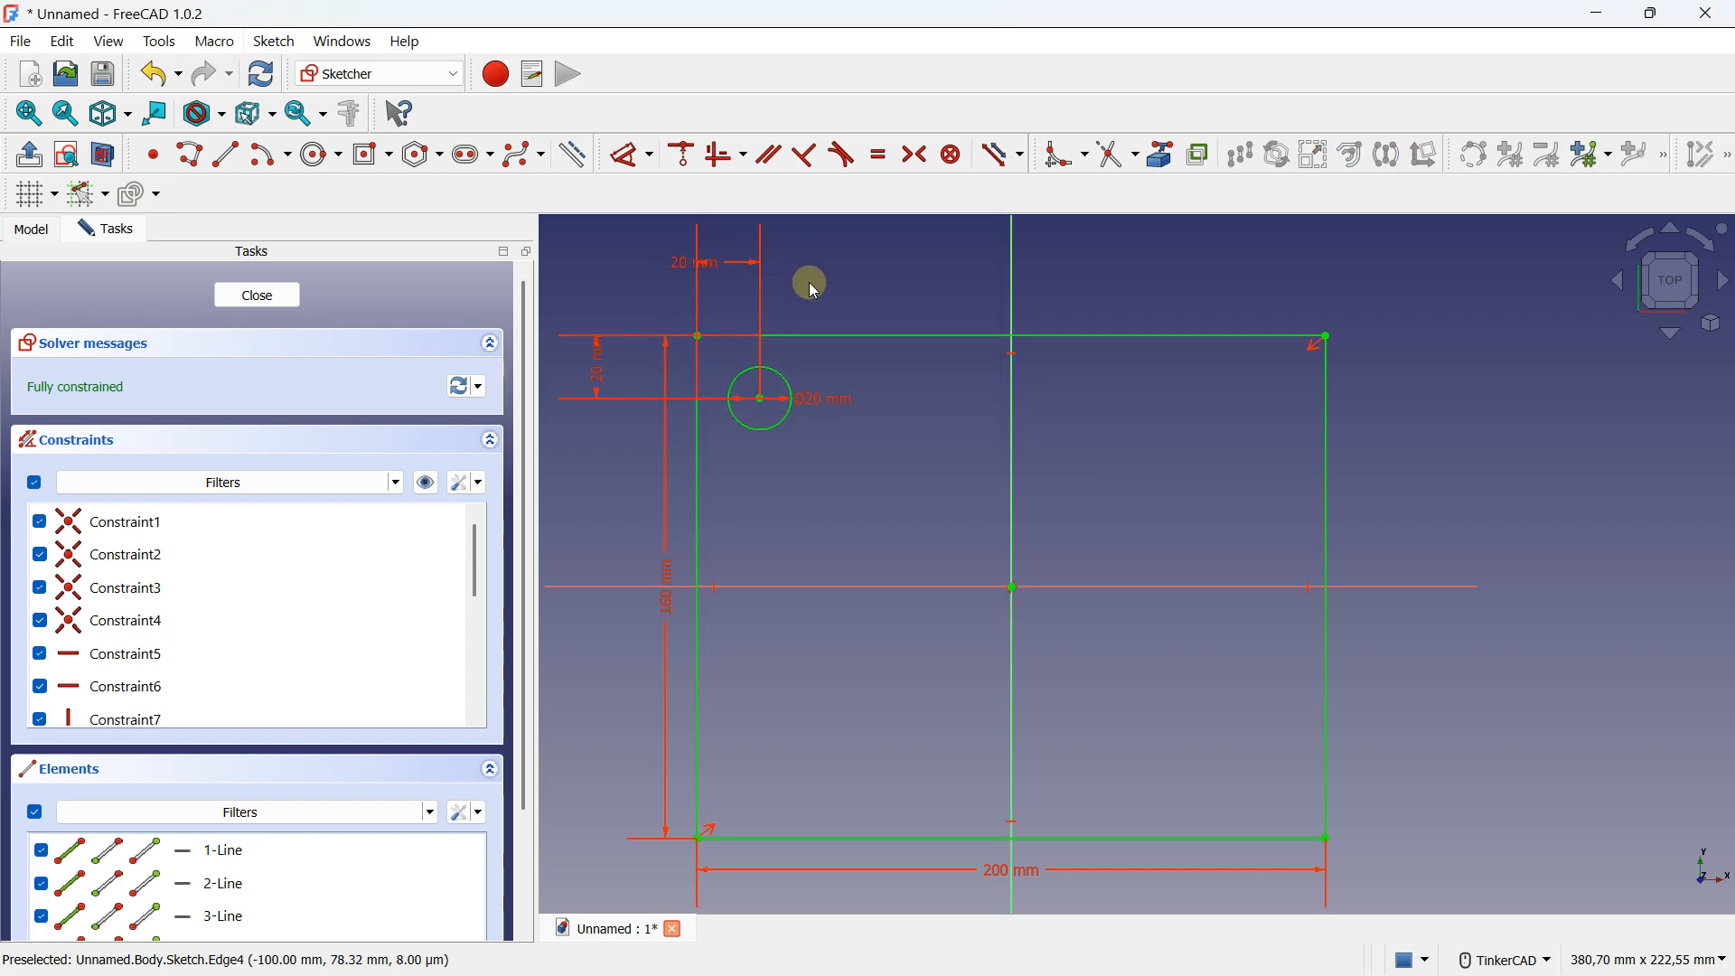
# Mirror the circle across the sketch's vertical axis with the Symmetry tool, keeping the original.
pyautogui.scroll(-1, 810, 282)
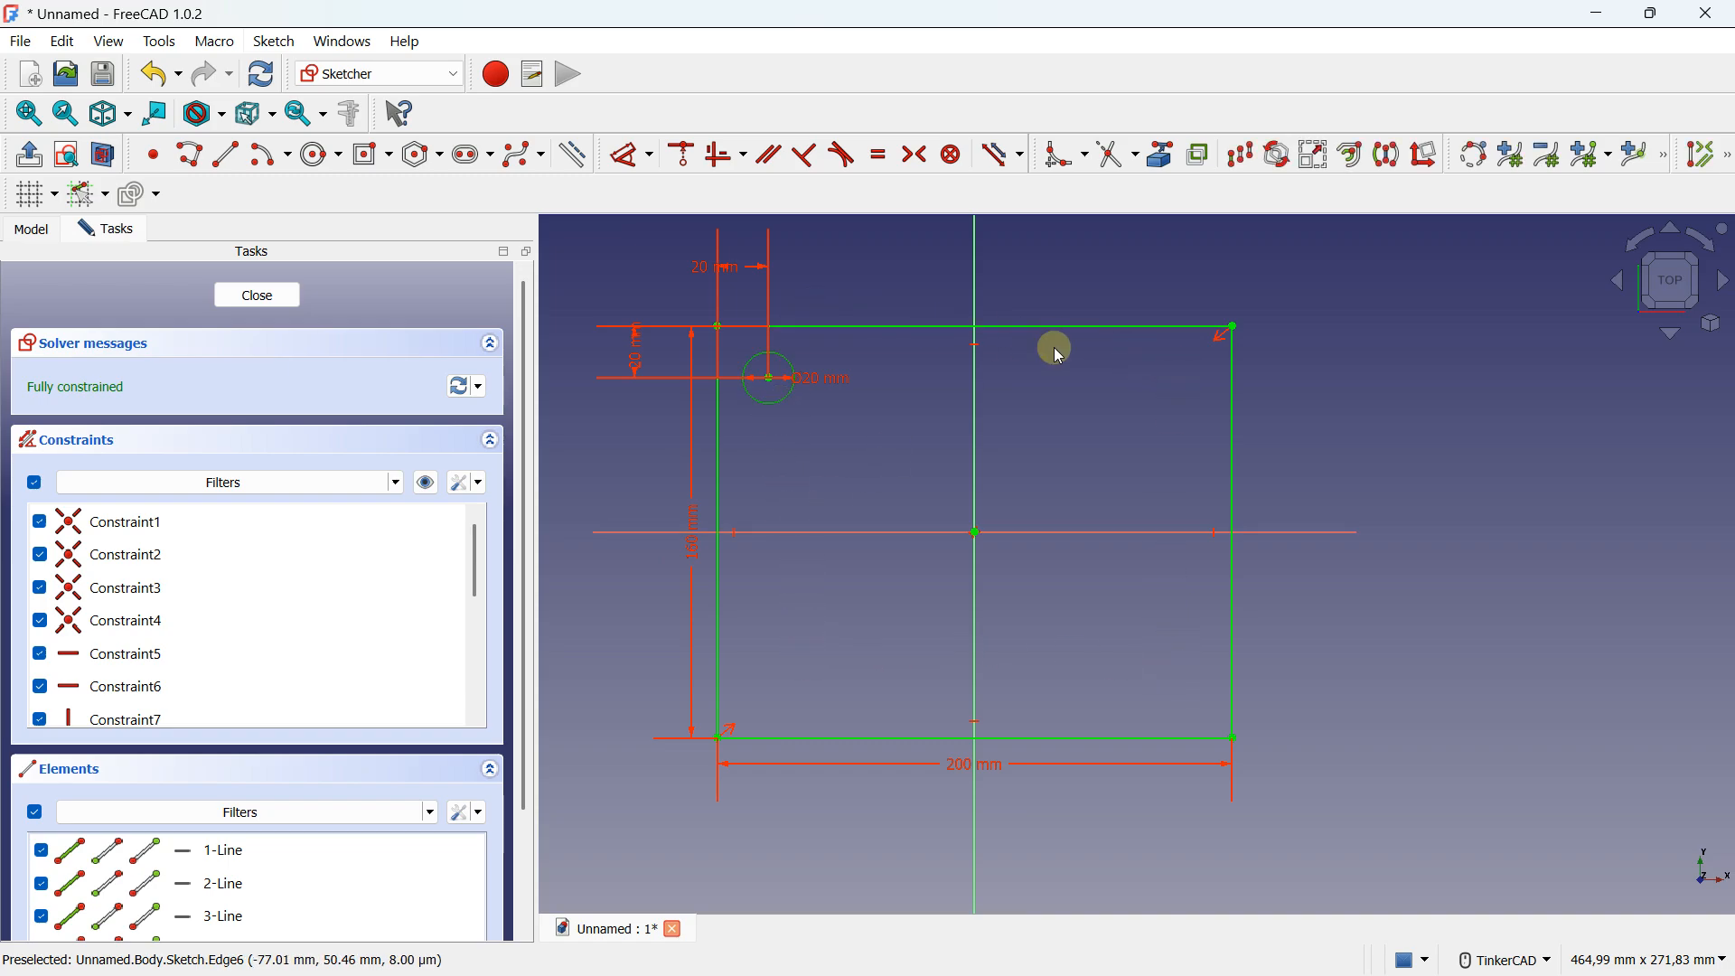
pyautogui.click(1386, 157)
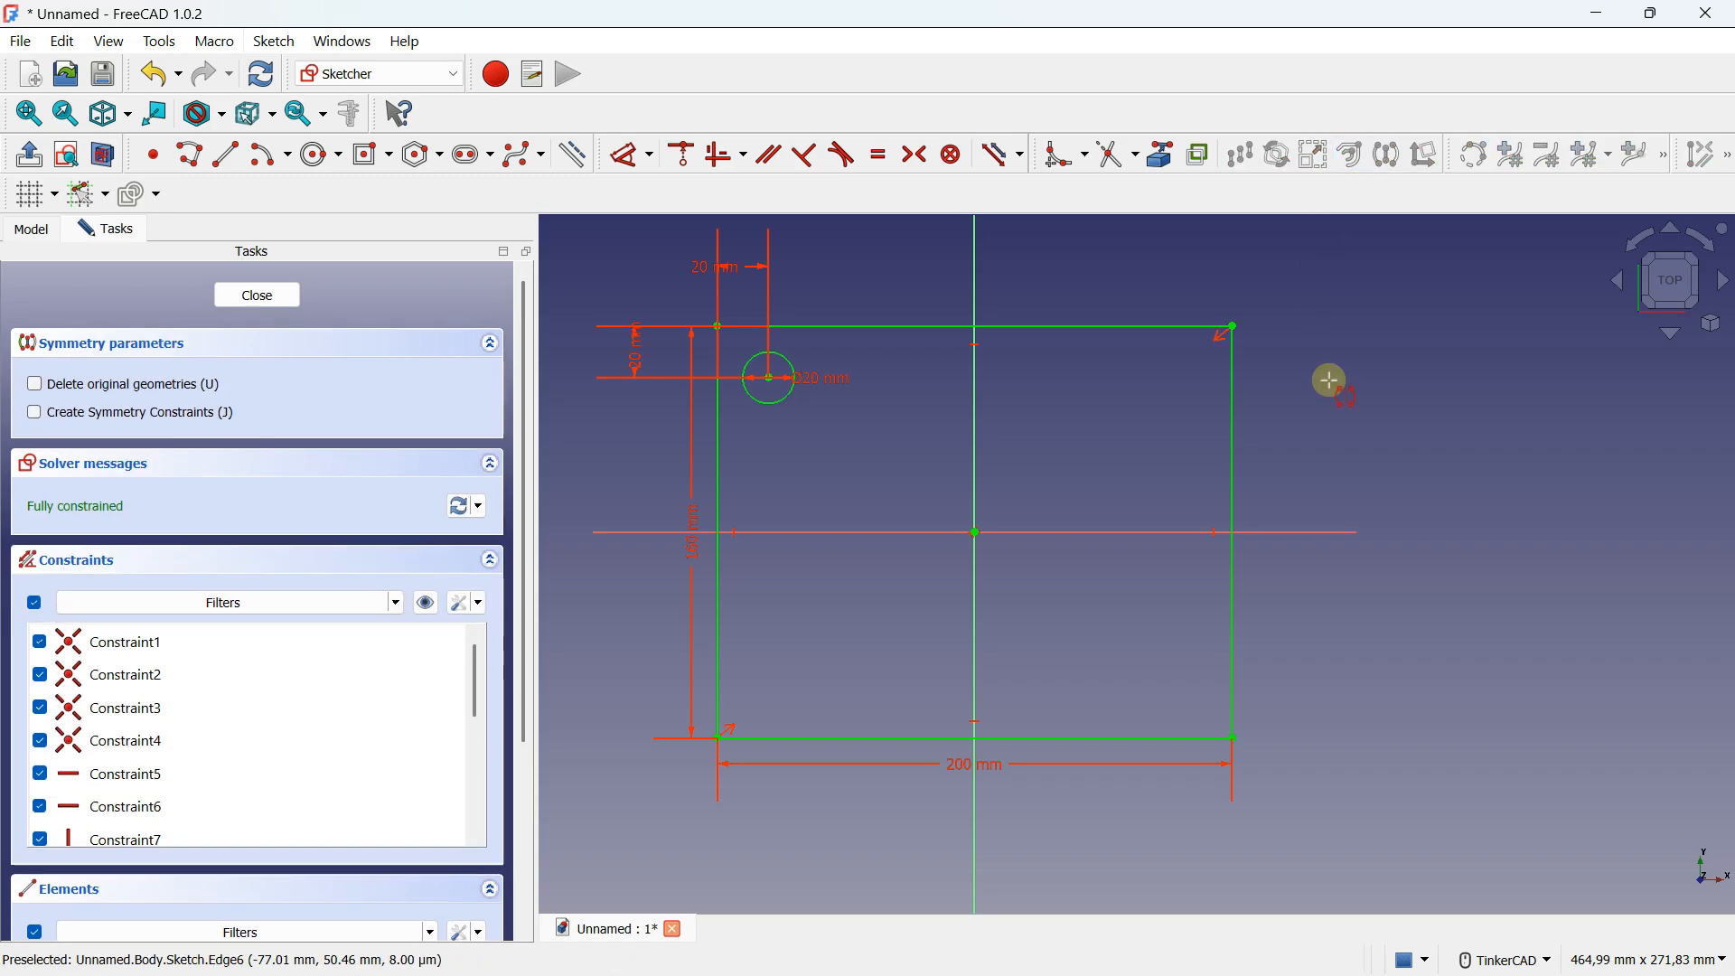
pyautogui.click(976, 395)
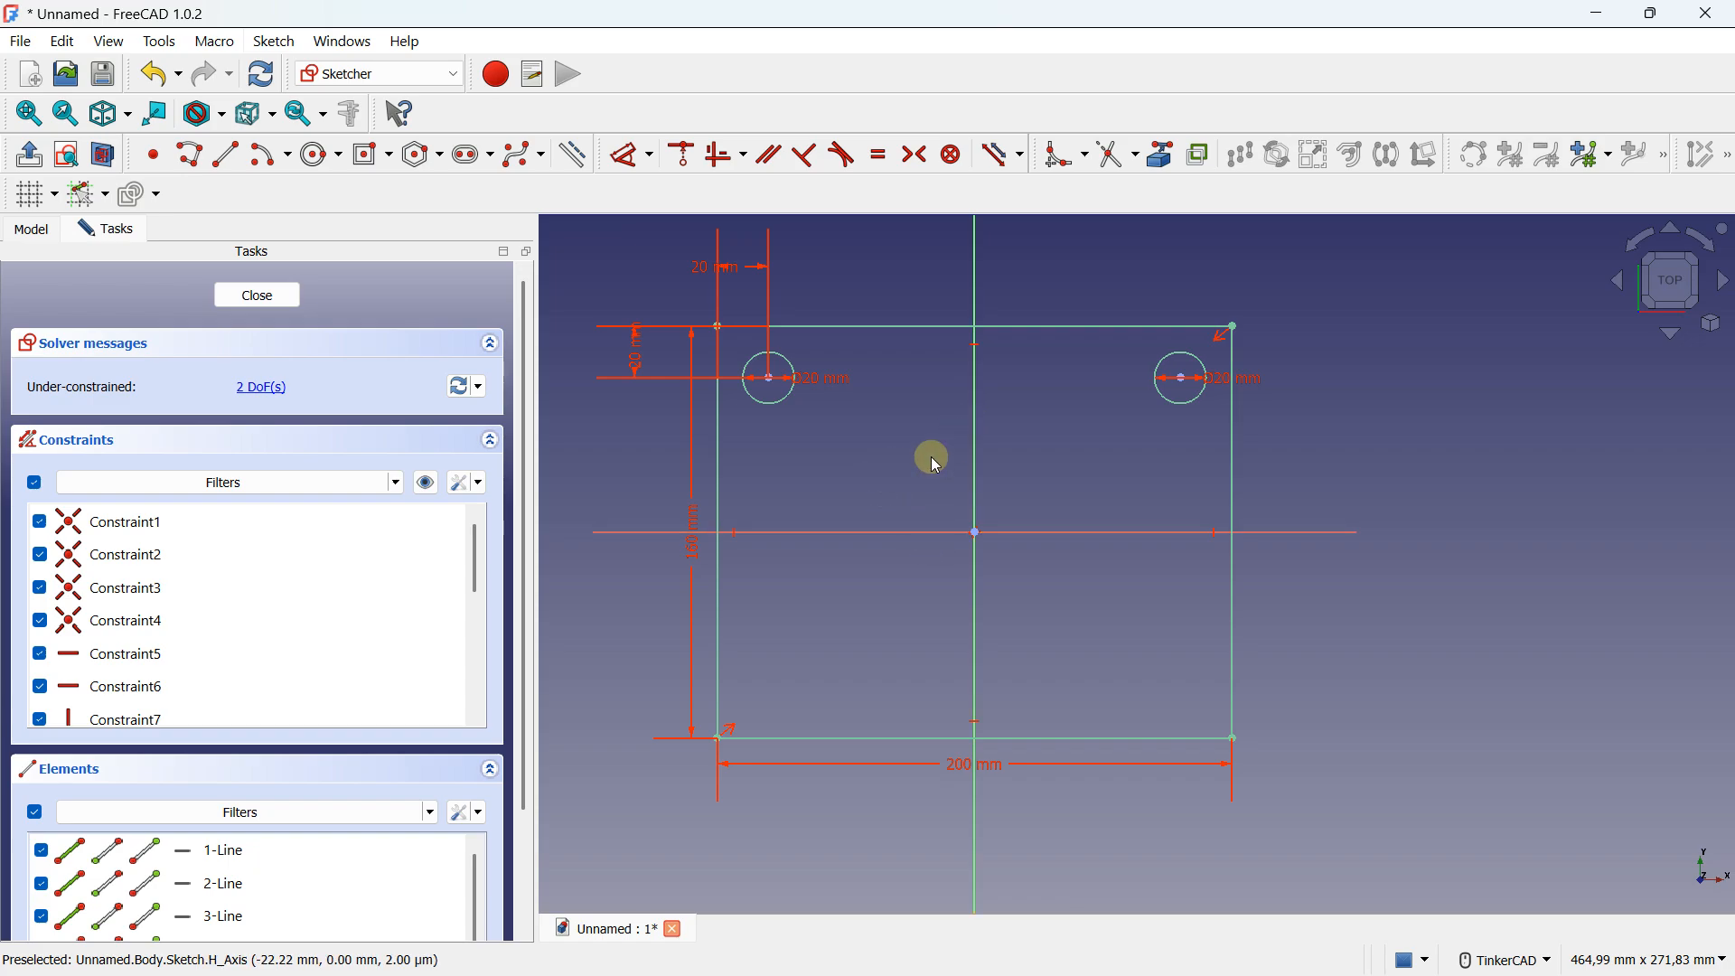
# Mirror both upper circles across the sketch's horizontal axis with the Symmetry tool, keeping the originals.
pyautogui.click(785, 398)
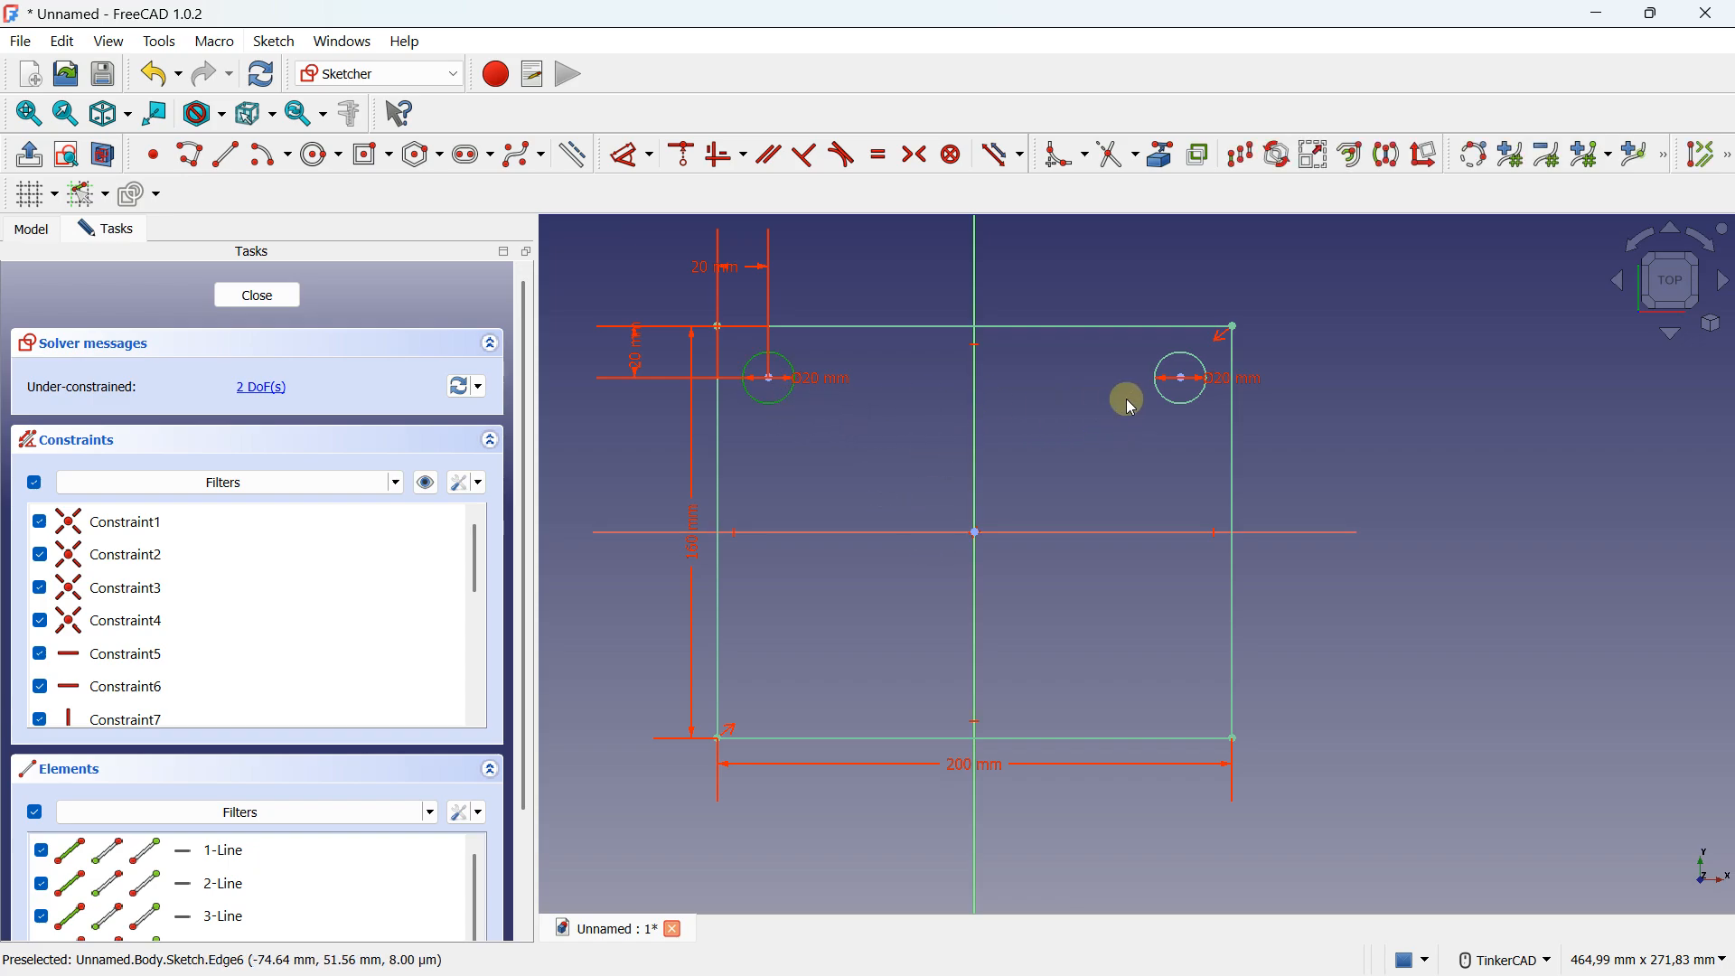
pyautogui.click(1163, 396)
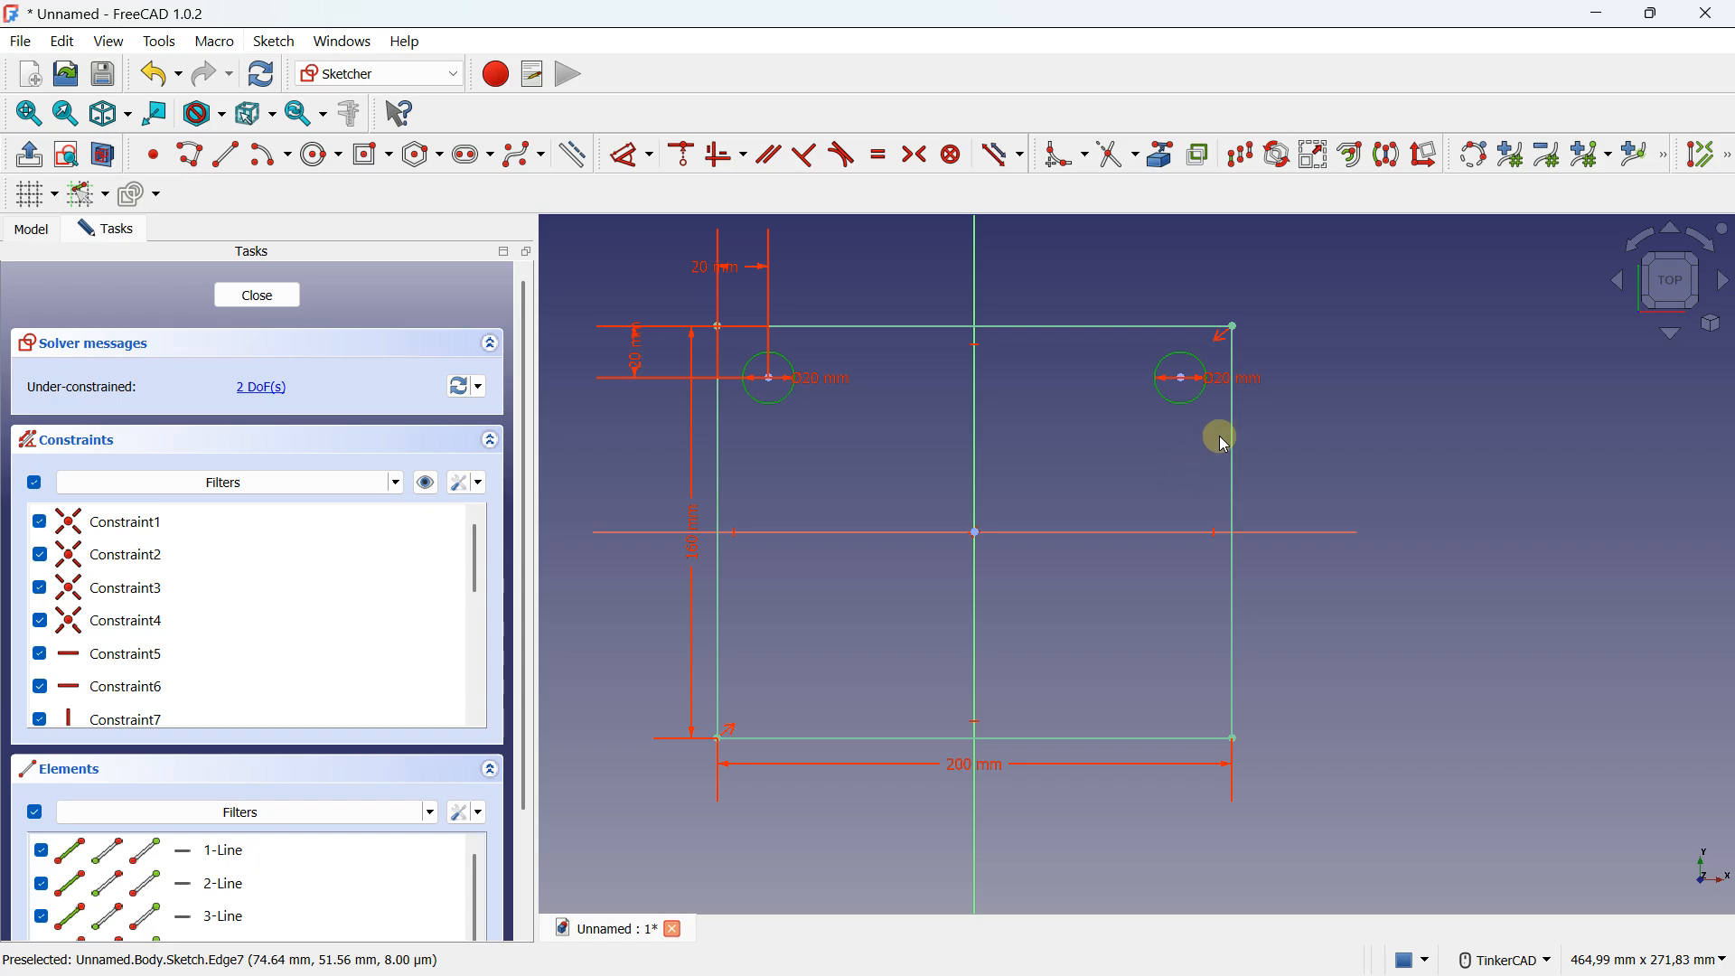
pyautogui.click(1389, 157)
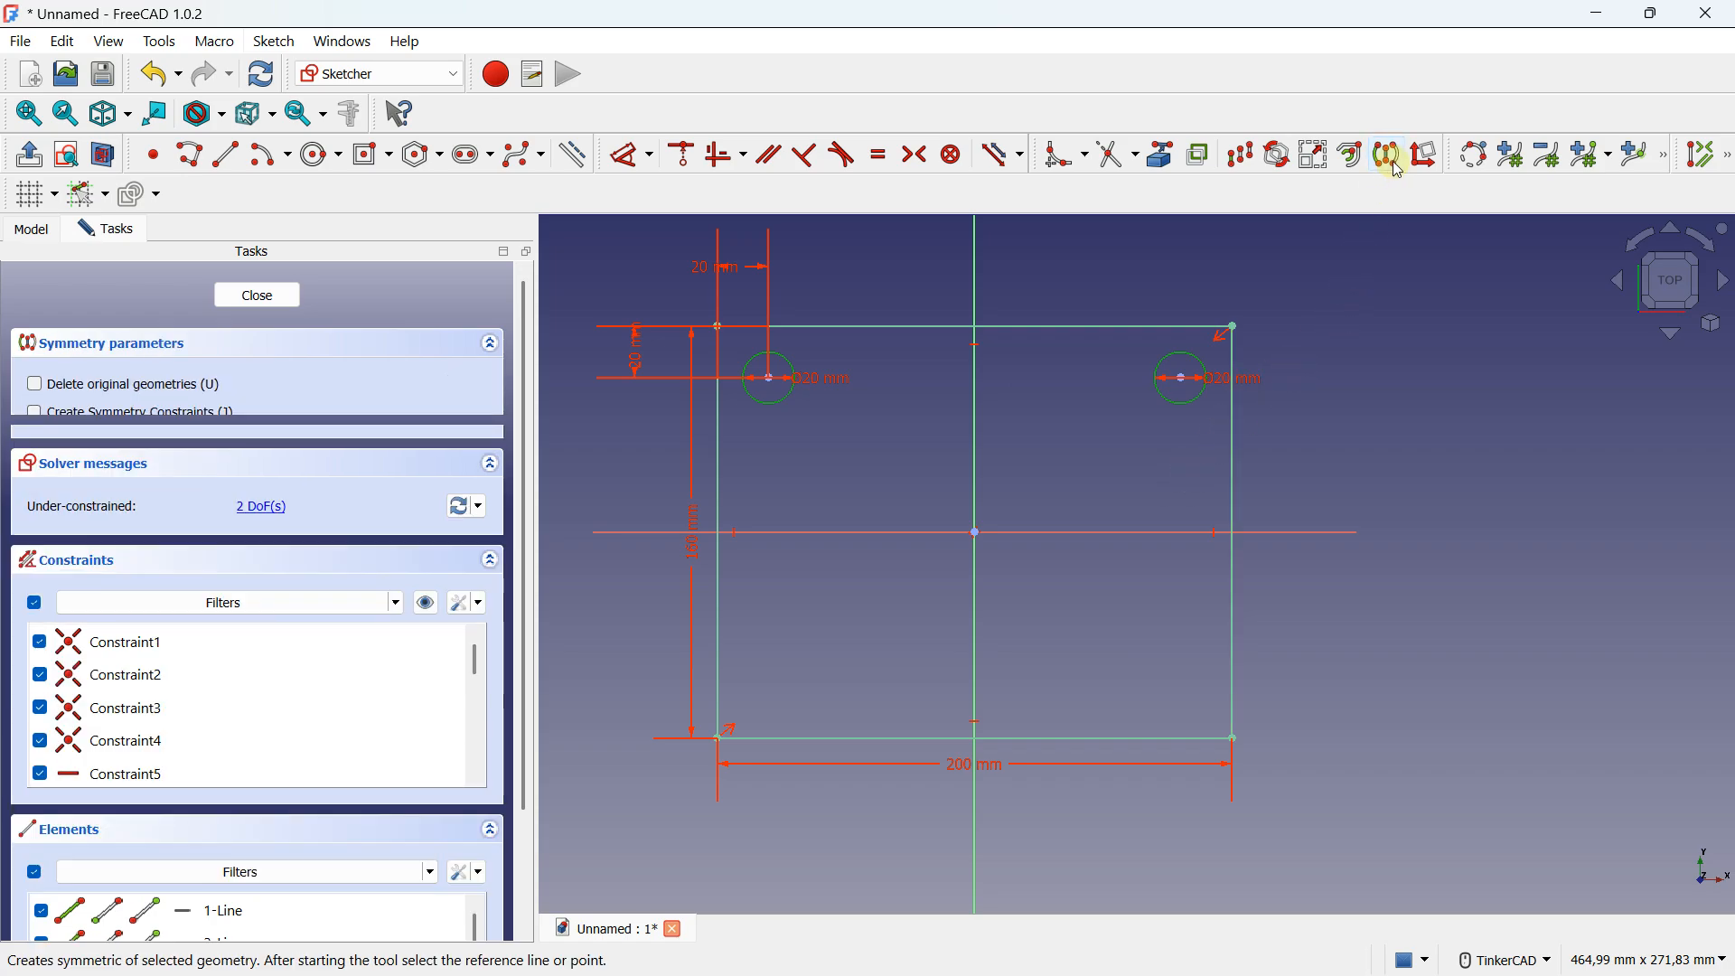
pyautogui.click(1135, 533)
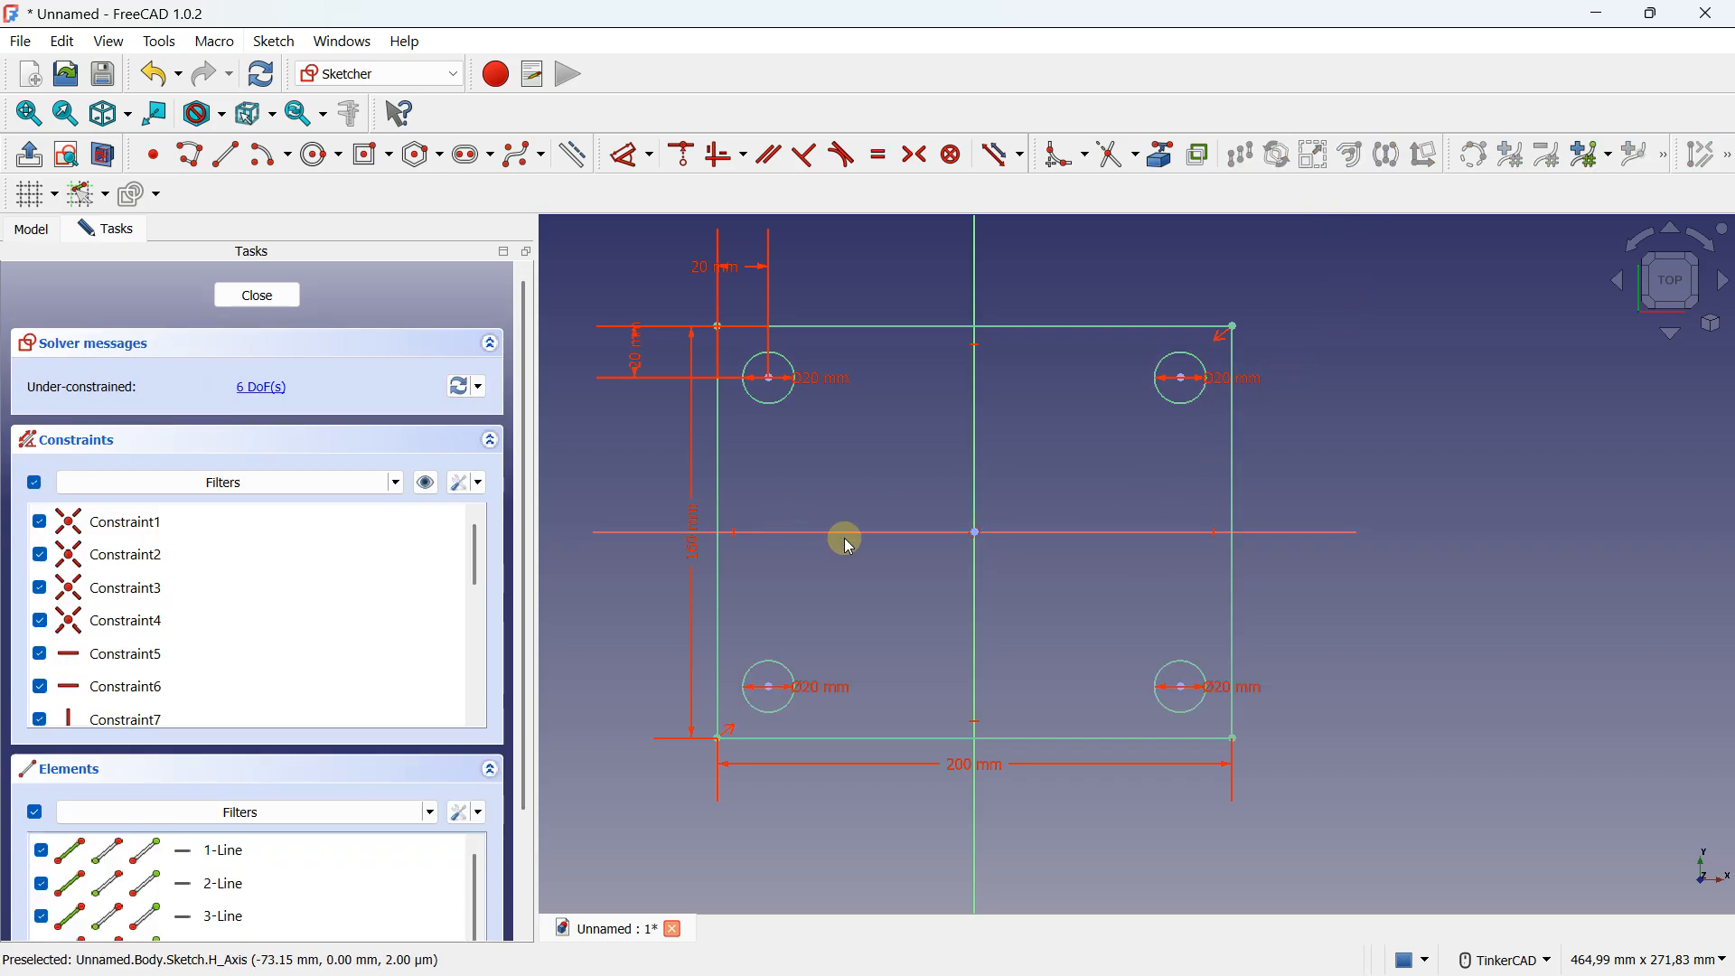
# Close the sketch and pad the rectangle with its four circular holes by 10 mm.
pyautogui.scroll(-2, 988, 497)
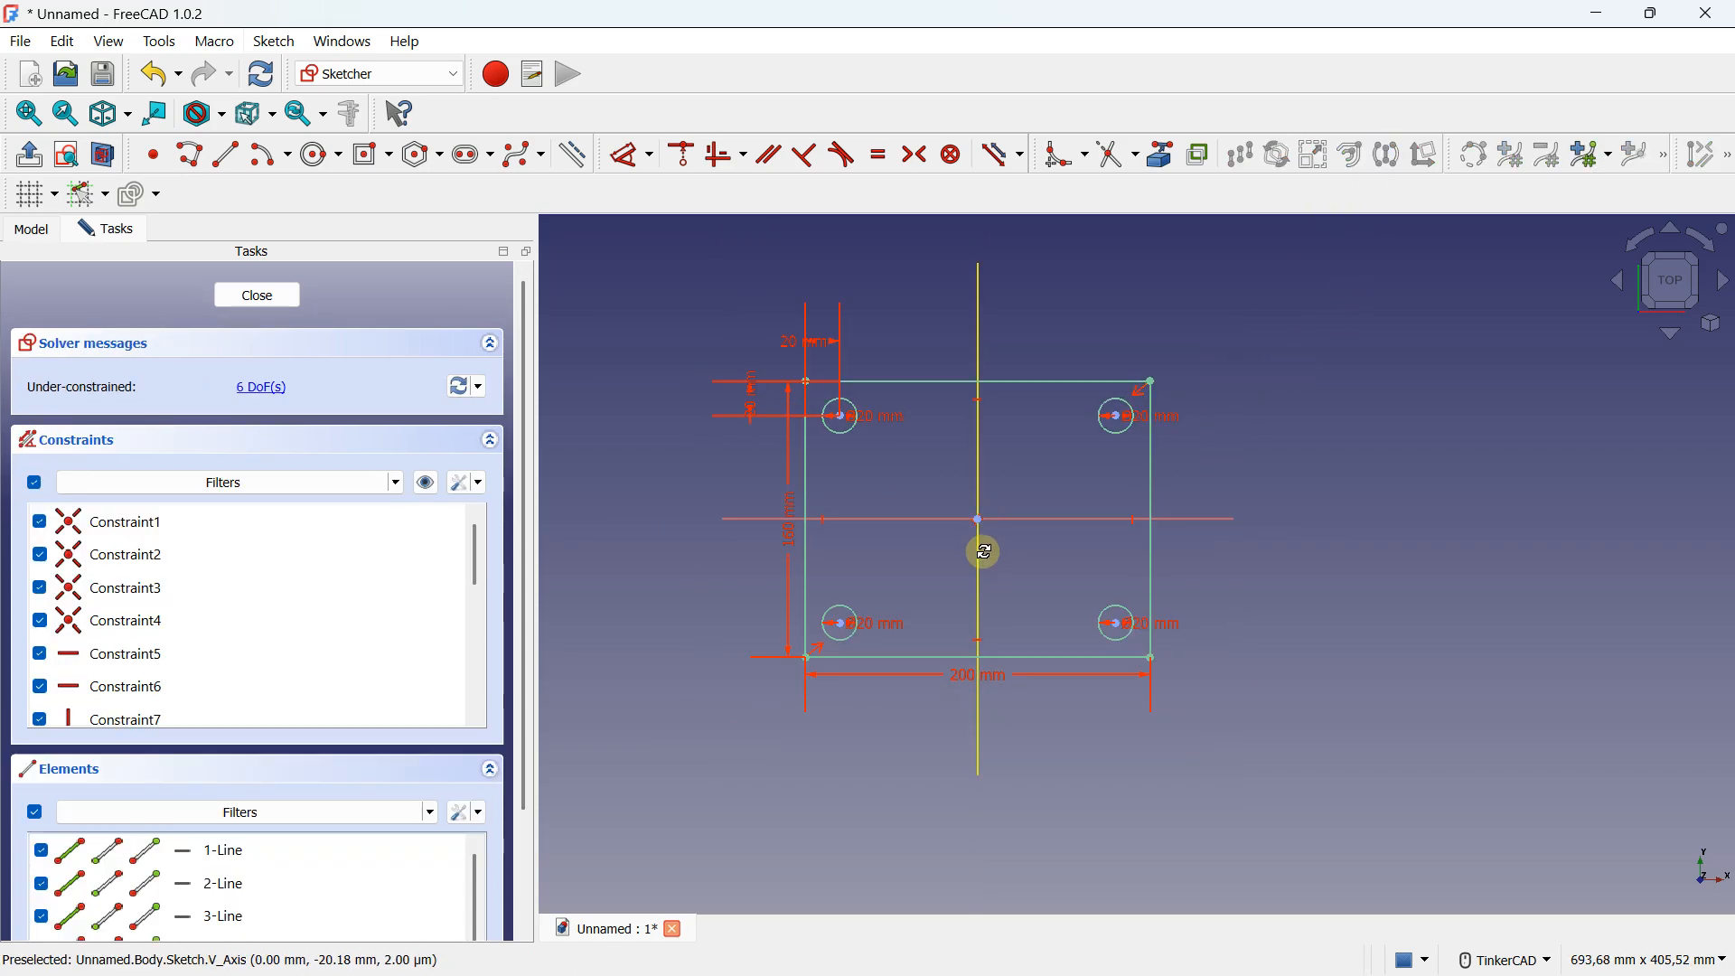
pyautogui.moveTo(980, 551)
pyautogui.mouseDown(button='right')
pyautogui.moveTo(840, 430)
pyautogui.moveTo(1007, 526)
pyautogui.moveTo(976, 459)
pyautogui.mouseUp(button='right')
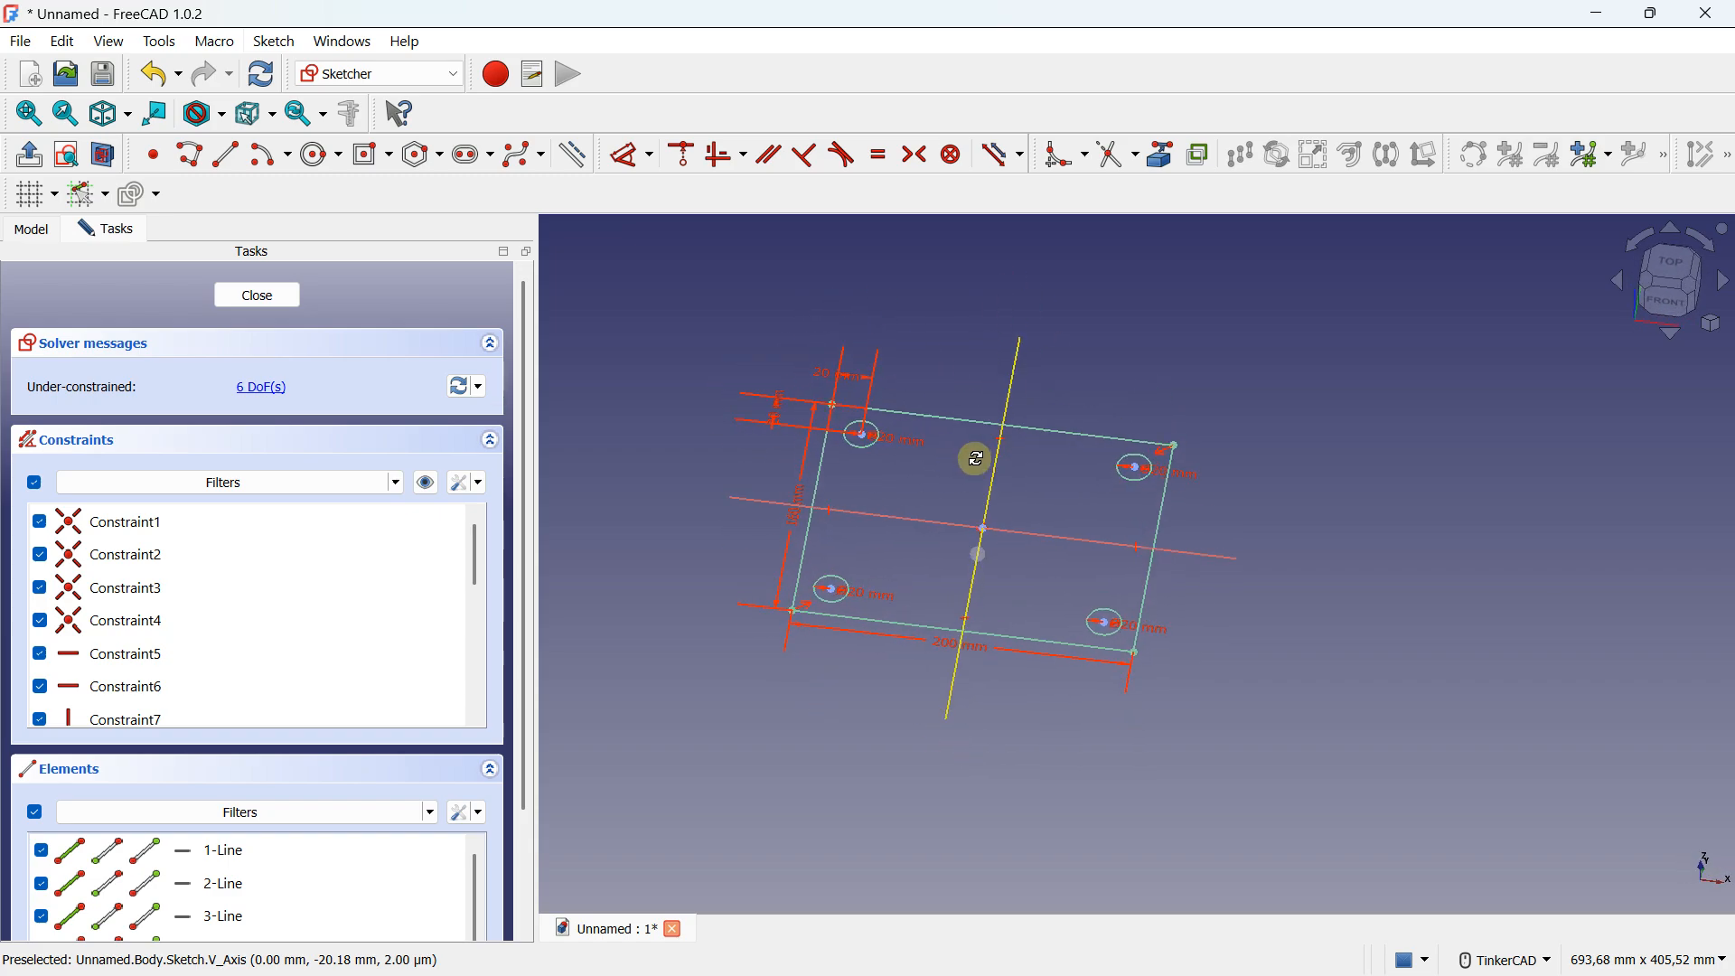
pyautogui.click(255, 296)
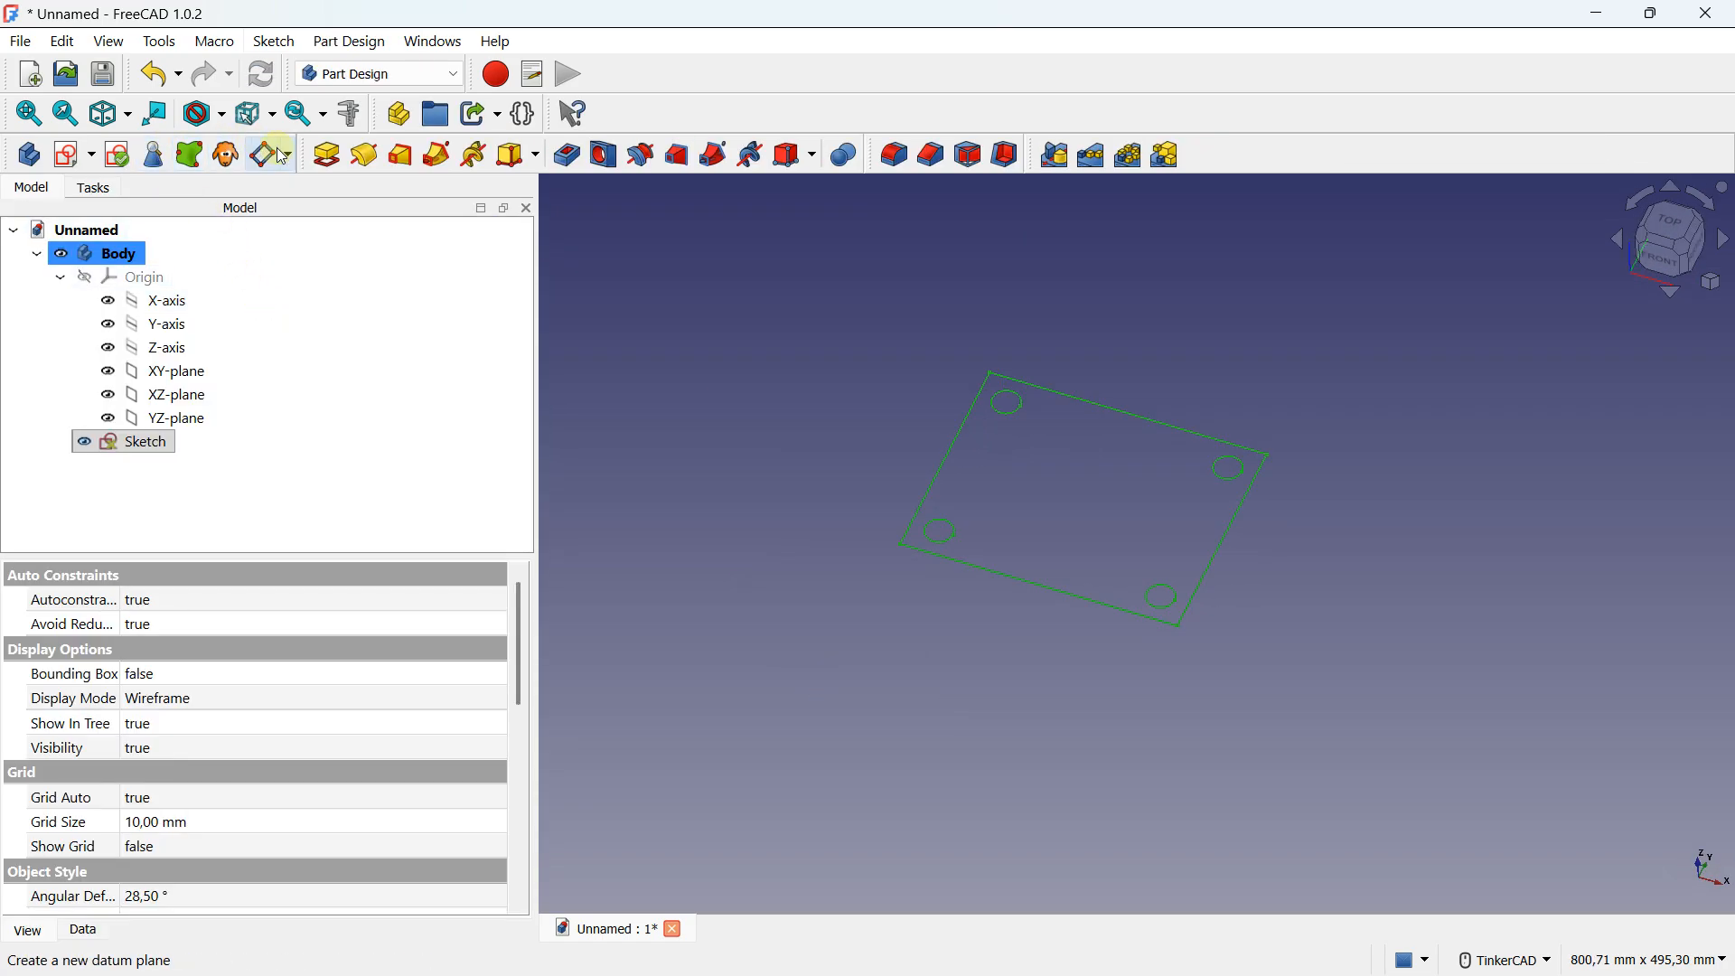
pyautogui.click(327, 155)
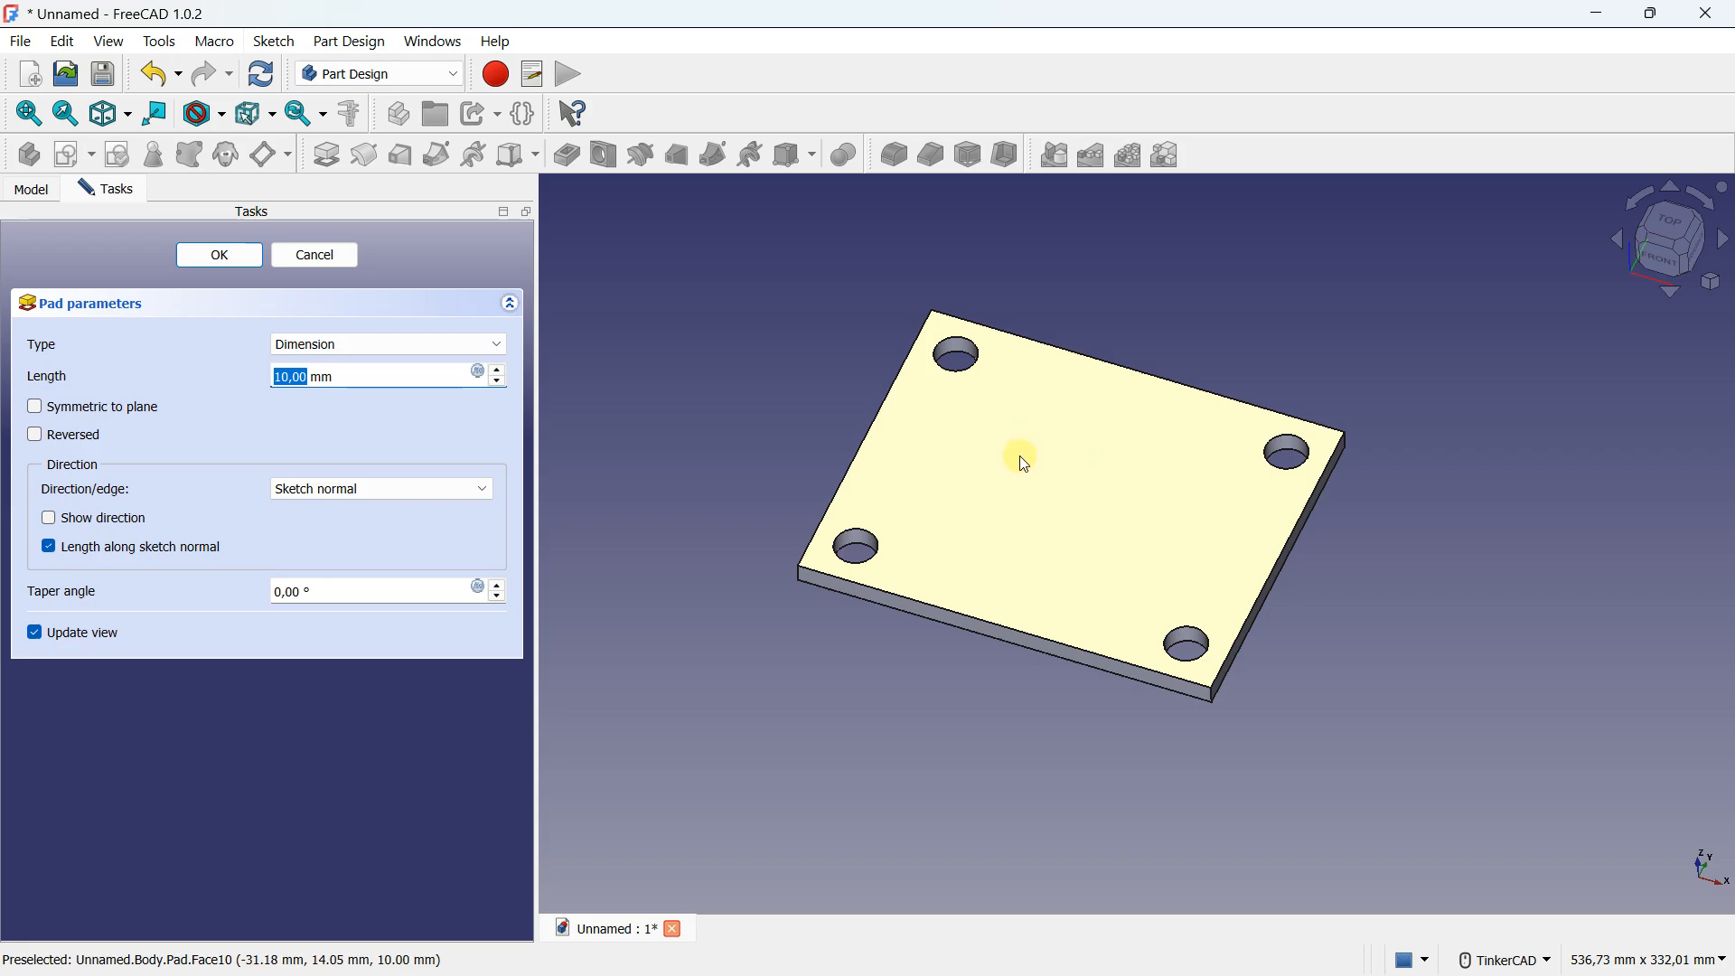
pyautogui.moveTo(1024, 463); pyautogui.dragTo(998, 489, button='right')
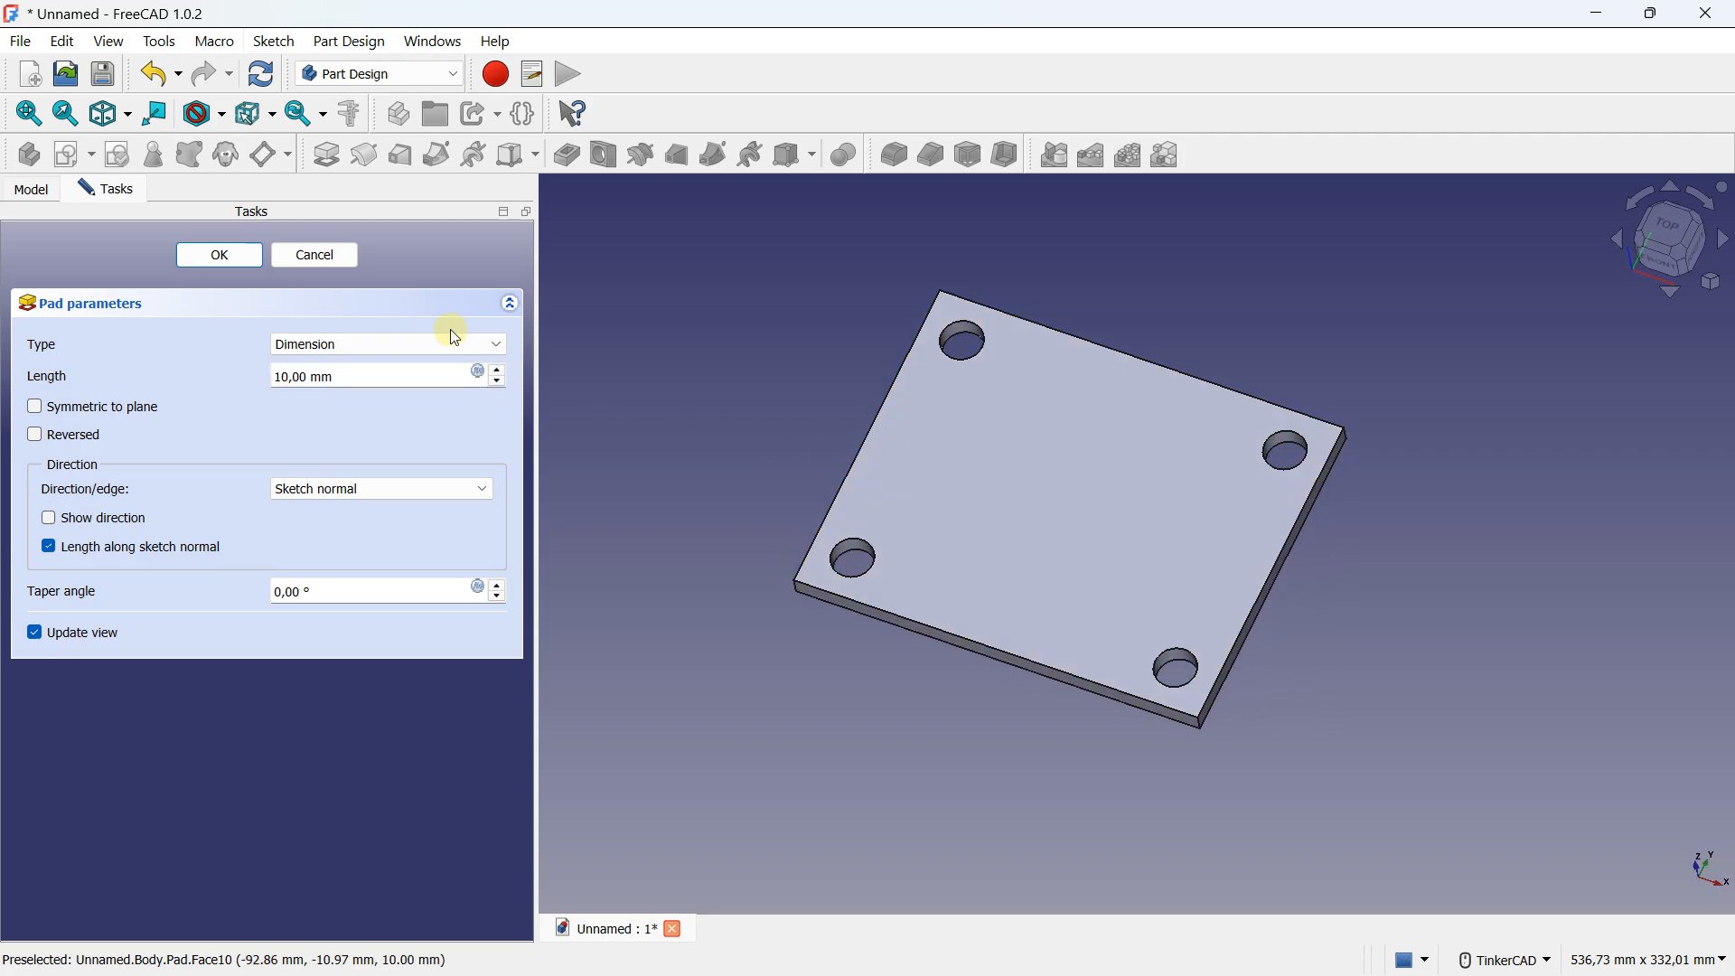
pyautogui.click(220, 255)
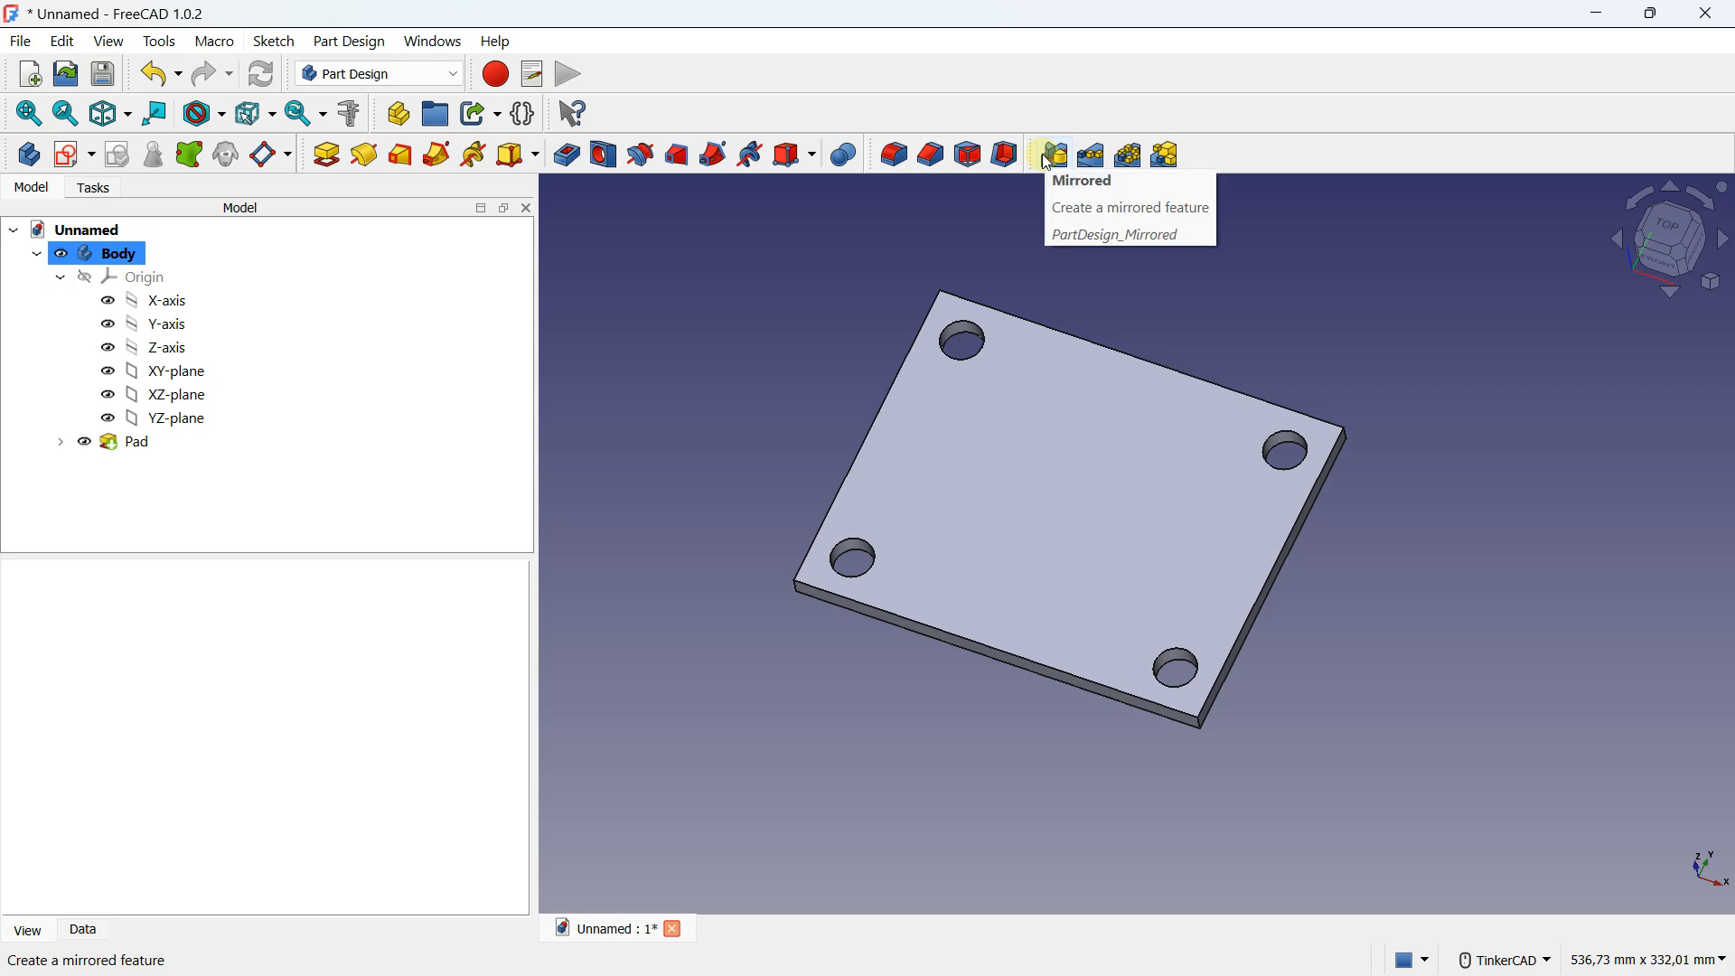
# Delete the pad and its sketch from the body.
pyautogui.click(140, 444)
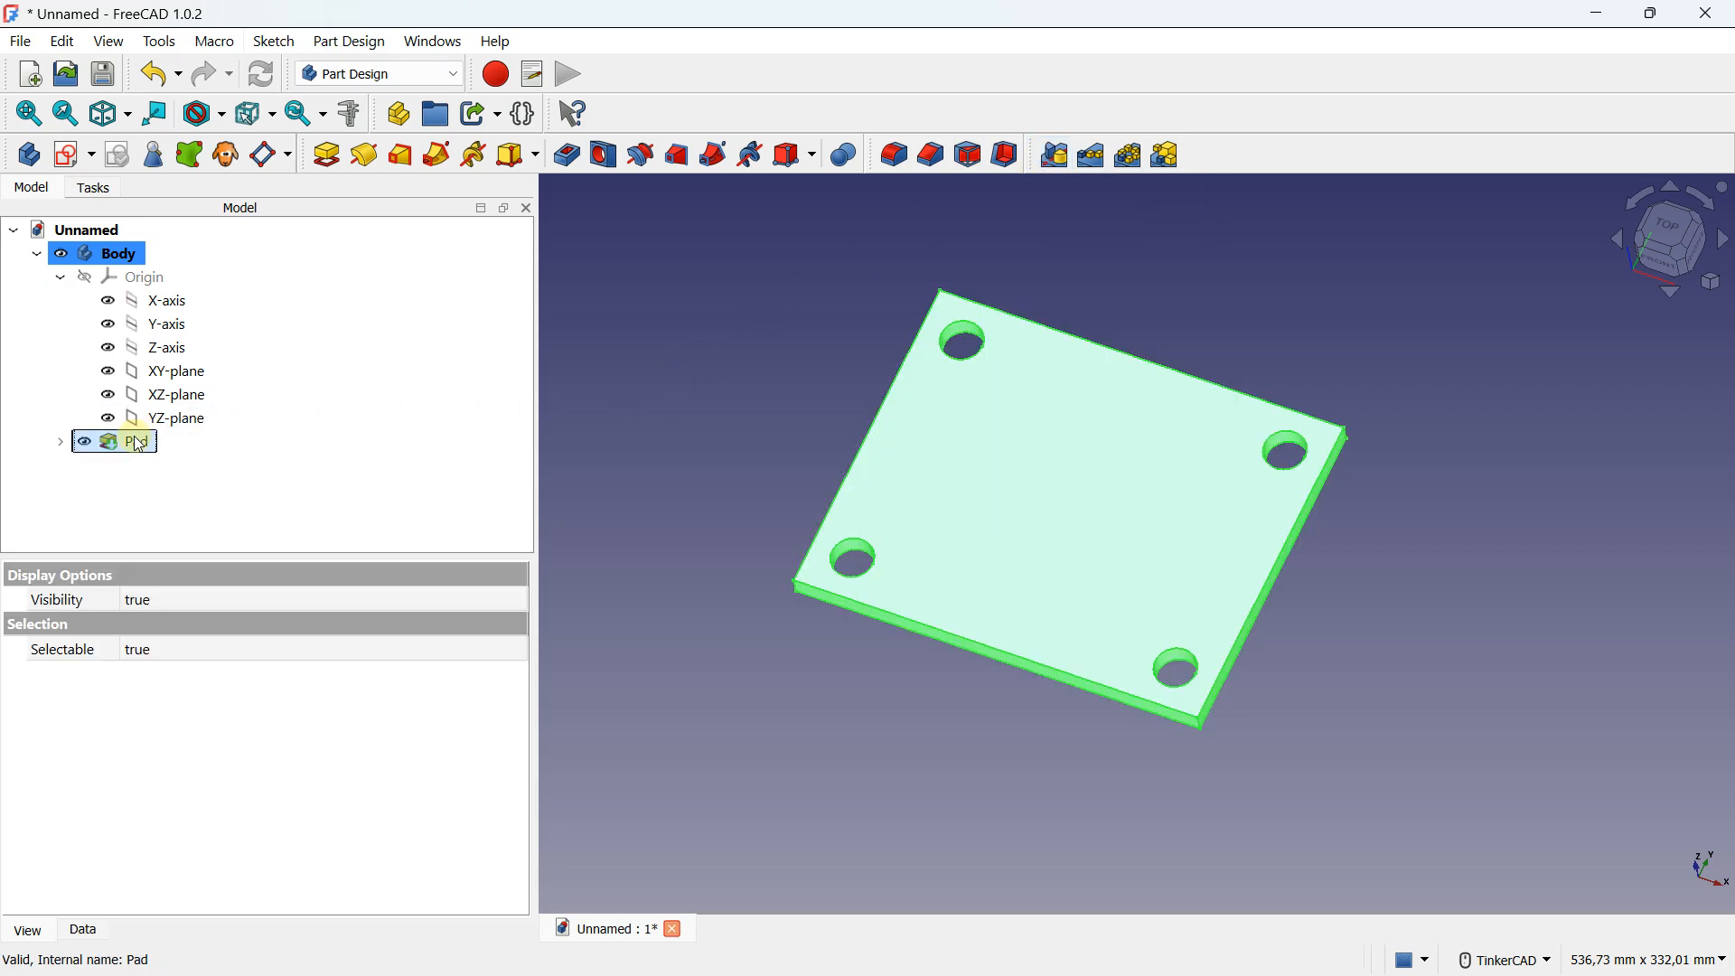
pyautogui.press('Delete')
pyautogui.click(140, 444)
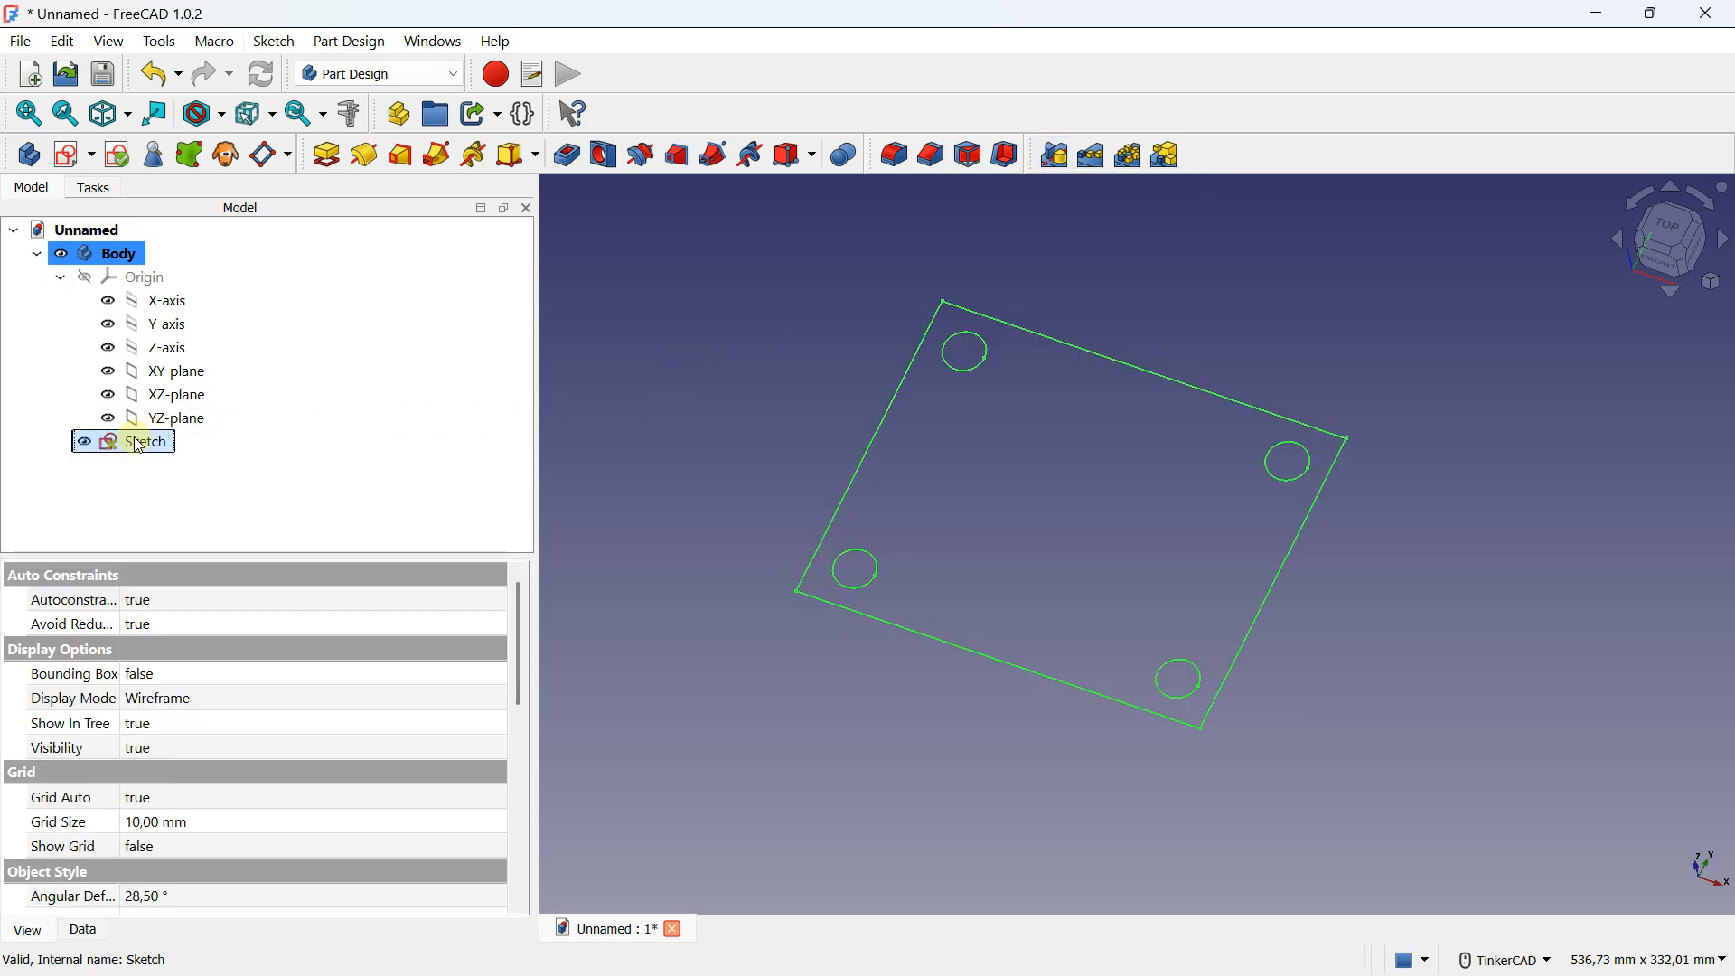
pyautogui.press('Delete')
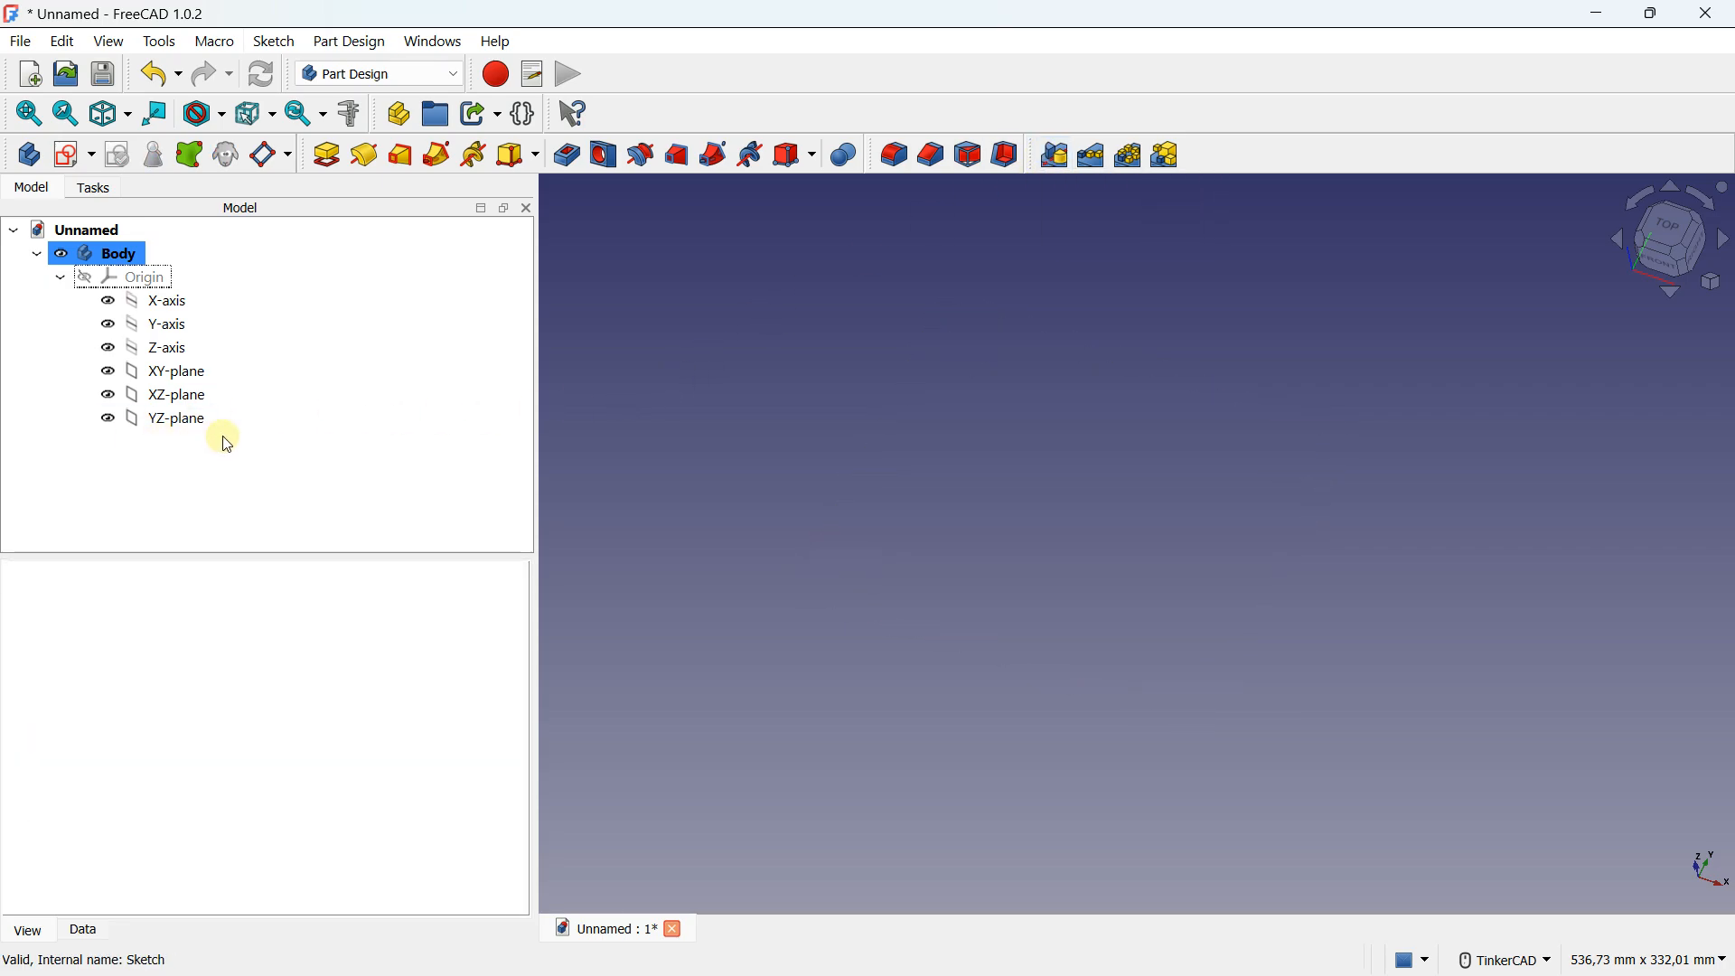
# Create a new sketch on the XY plane.
pyautogui.click(65, 160)
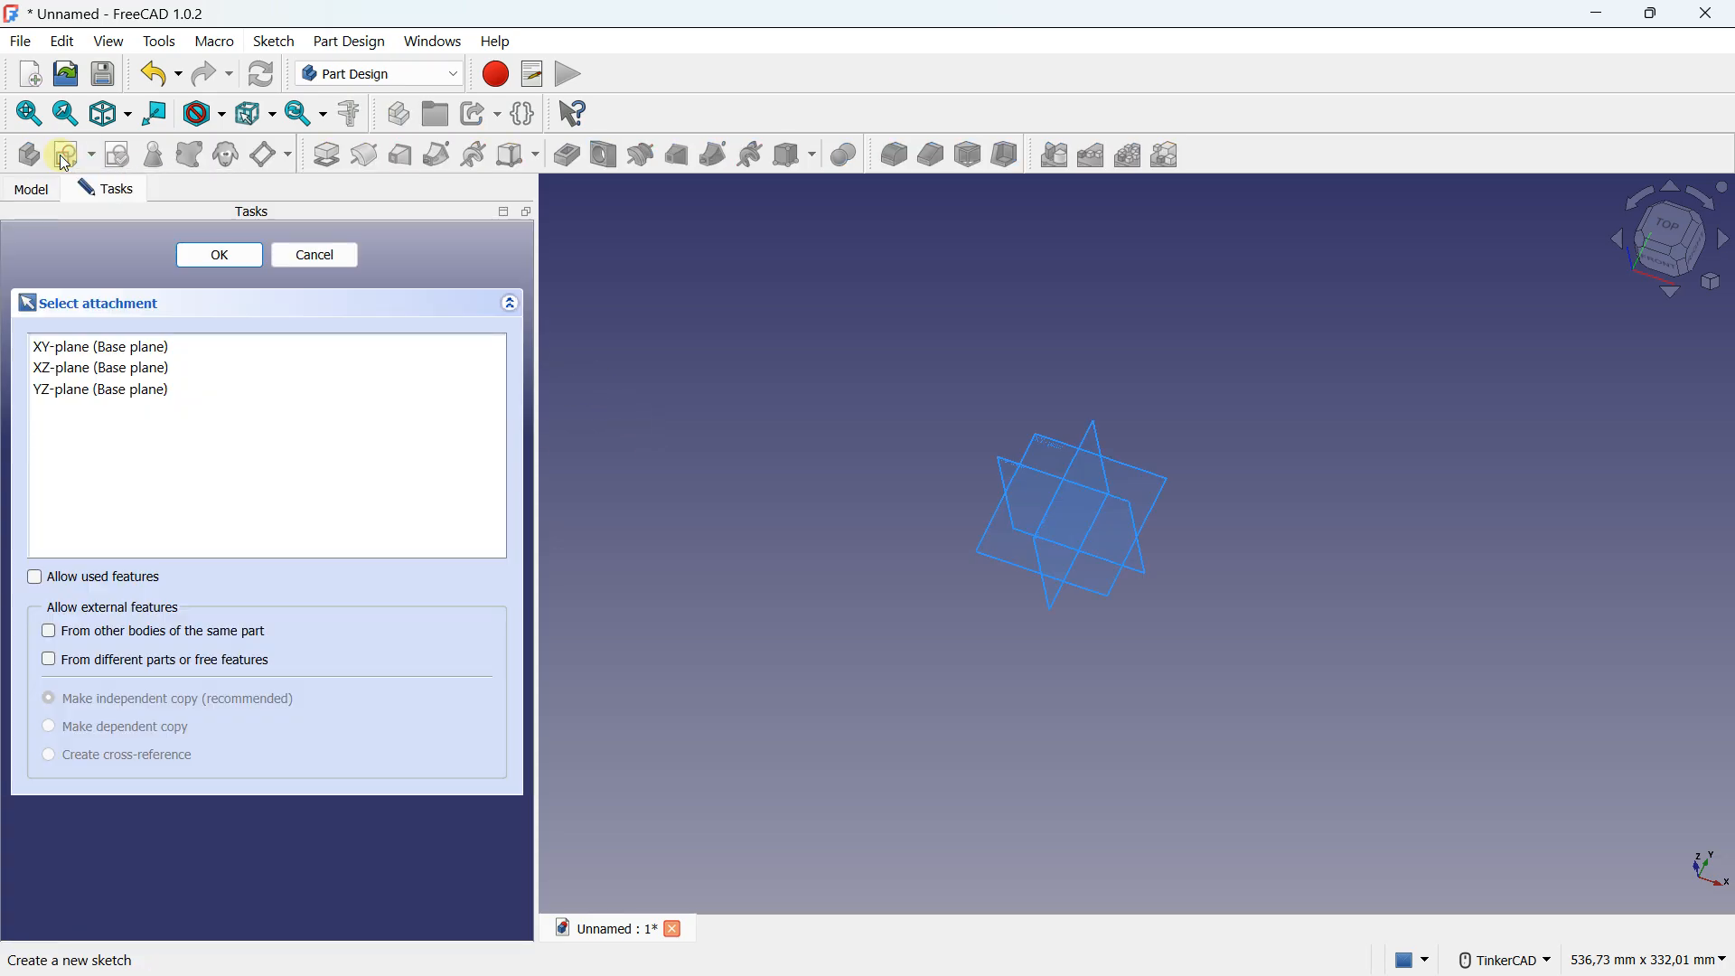
pyautogui.scroll(-4, 1048, 421)
pyautogui.click(1048, 425)
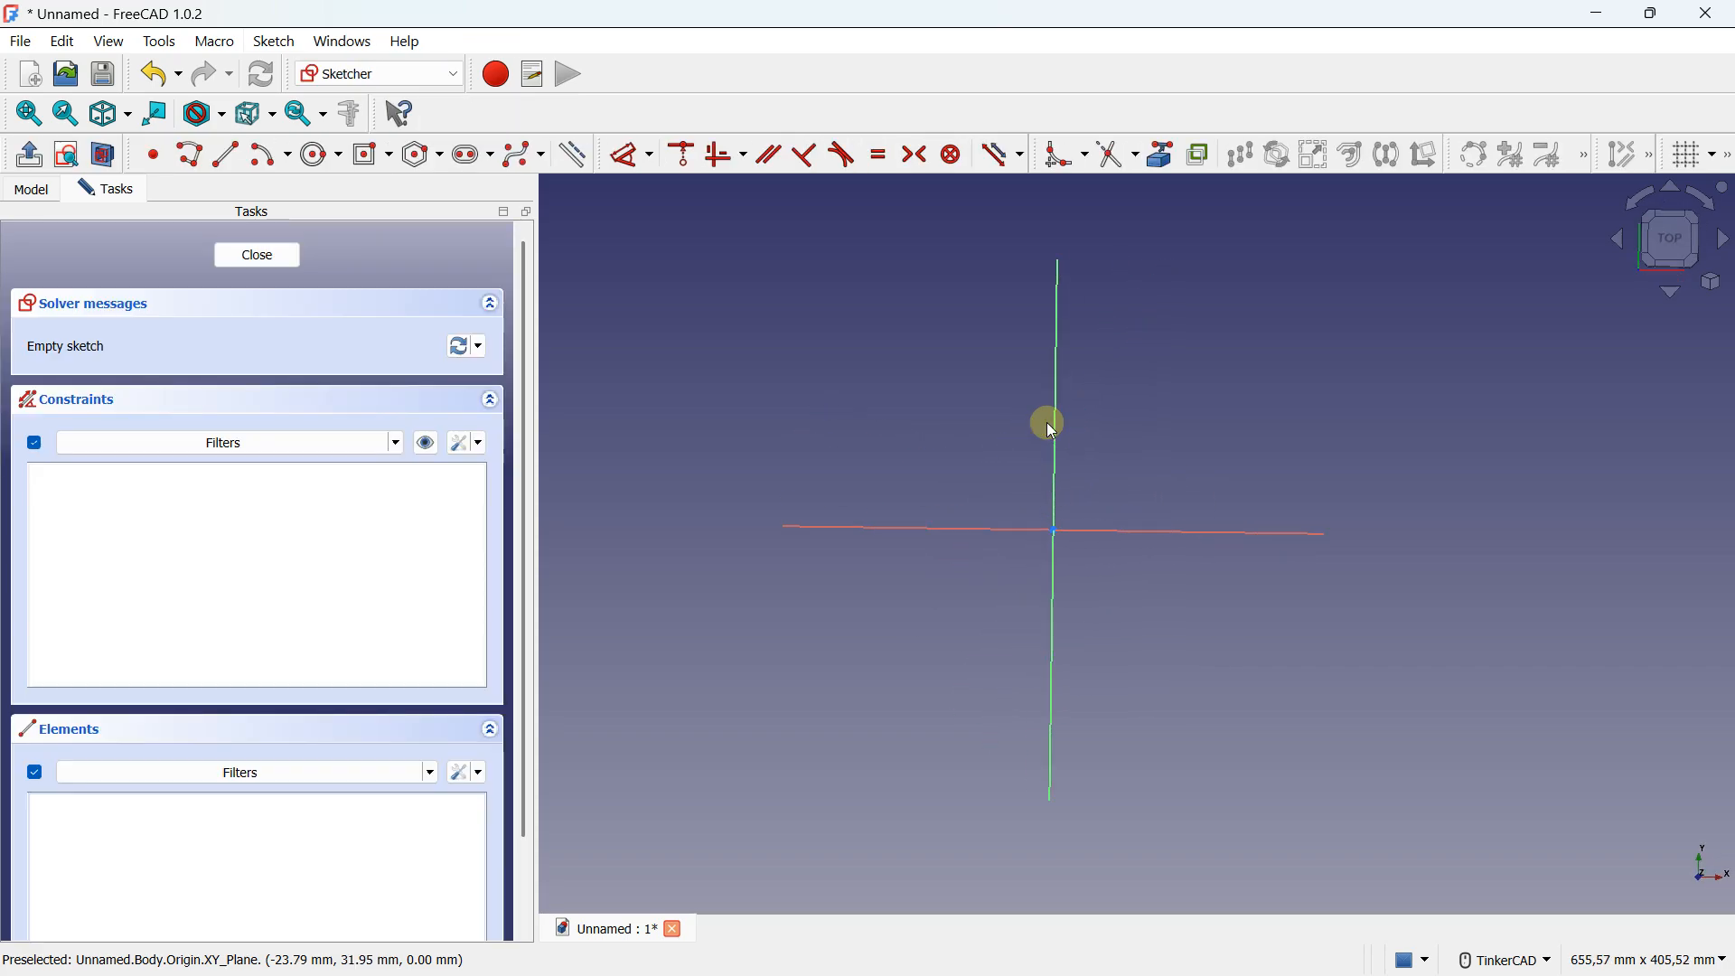
# Sketch a centered rectangle on the origin with a width of 240 mm and a height of 60 mm.
pyautogui.click(389, 156)
pyautogui.click(406, 216)
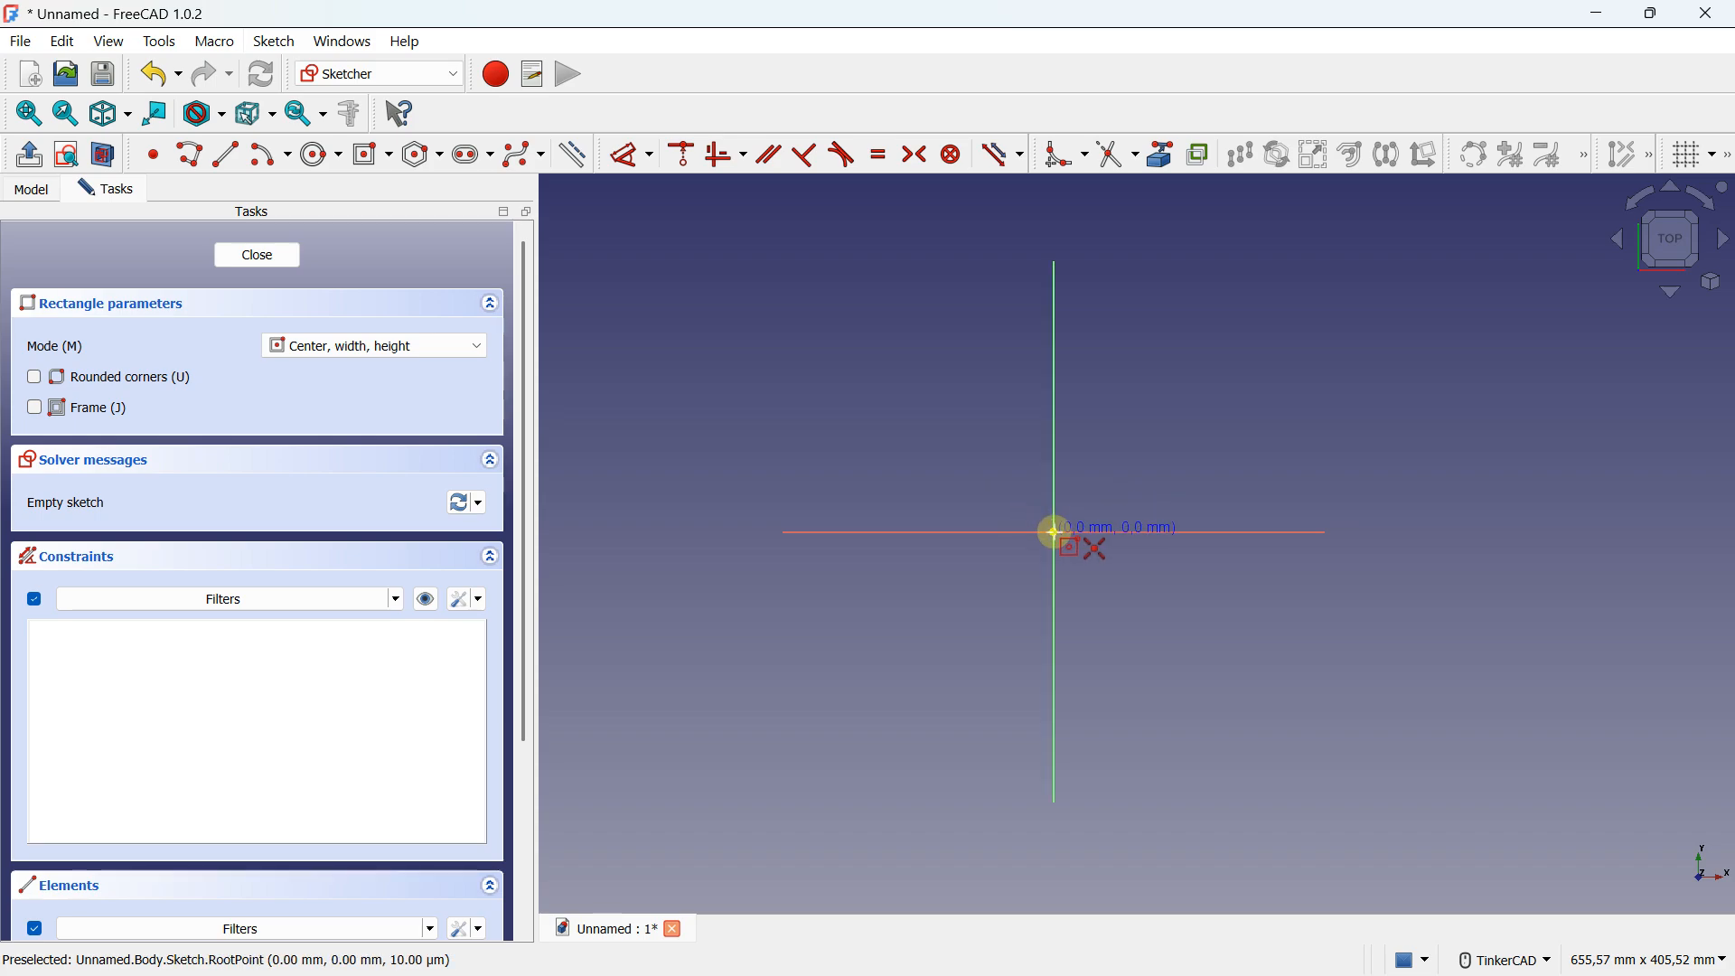
pyautogui.click(1055, 532)
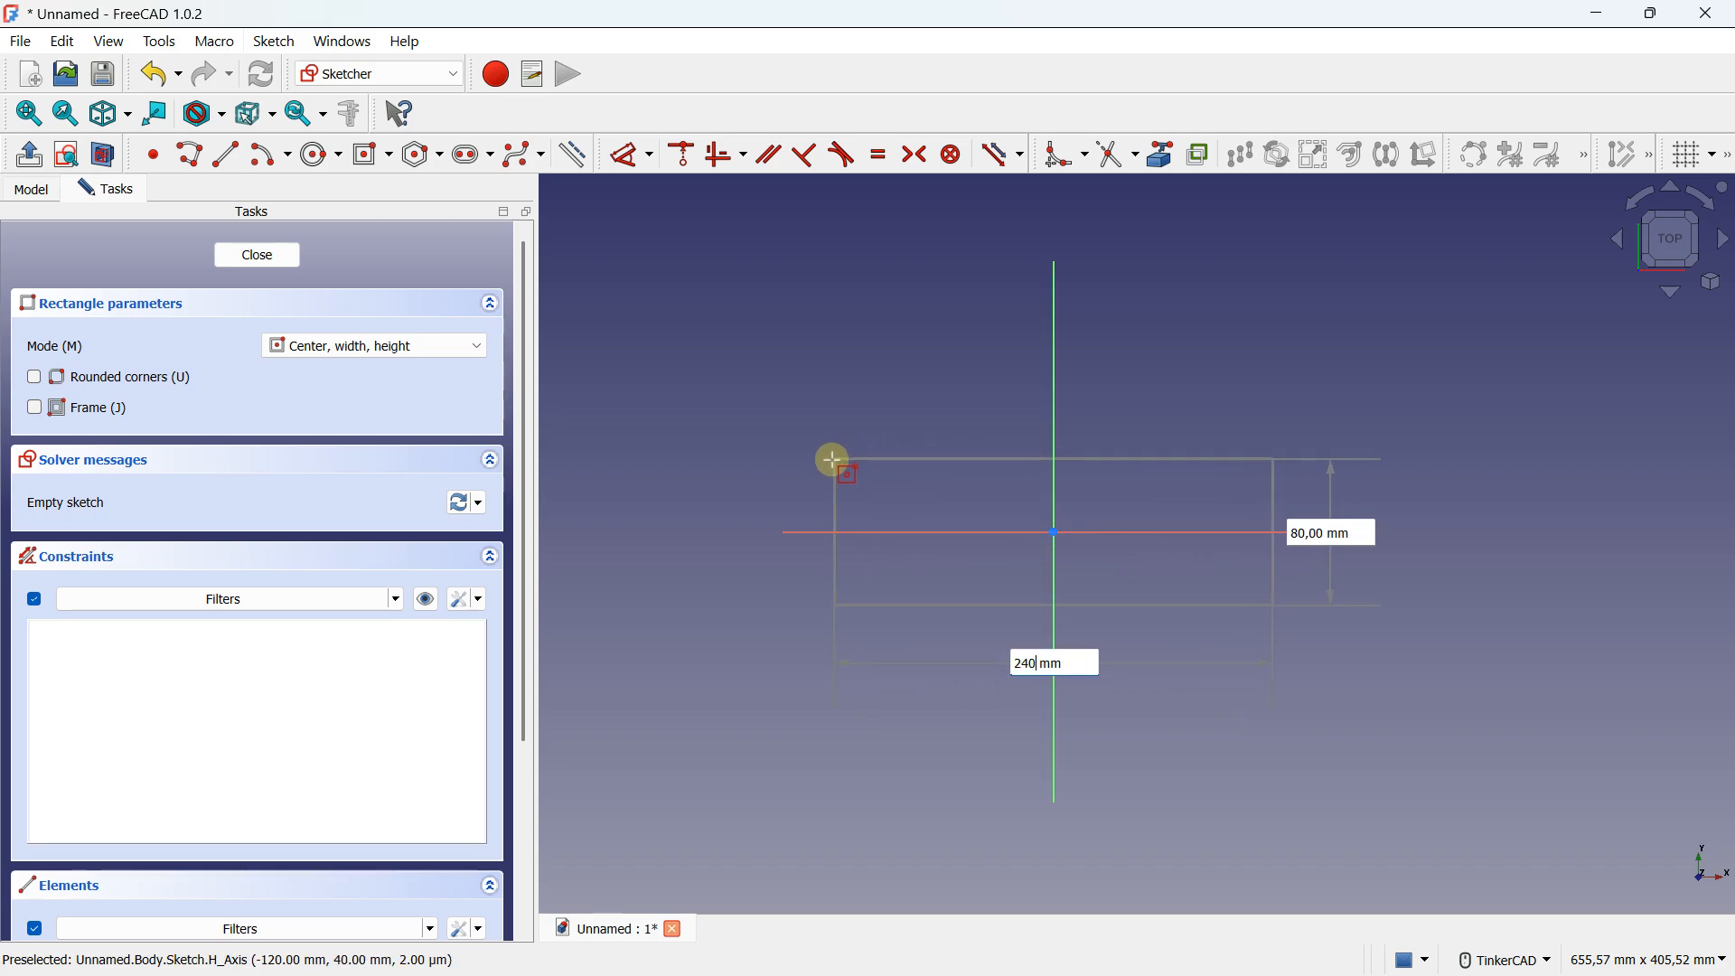
pyautogui.press('Tab')
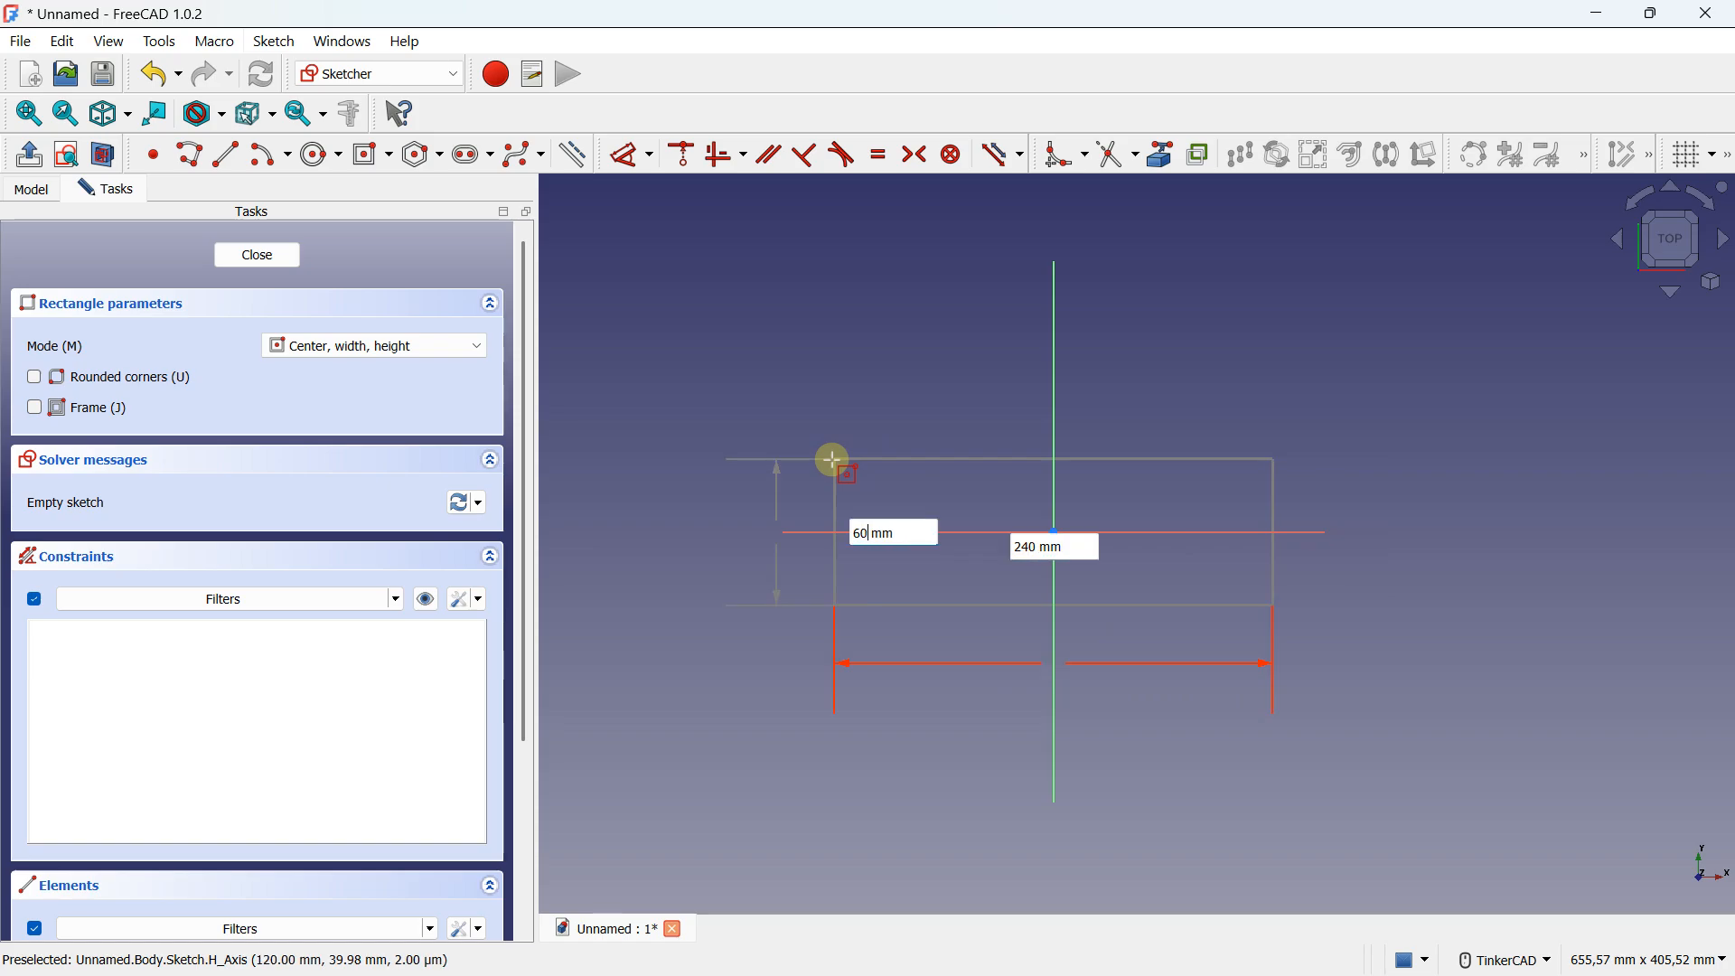
pyautogui.press('Return')
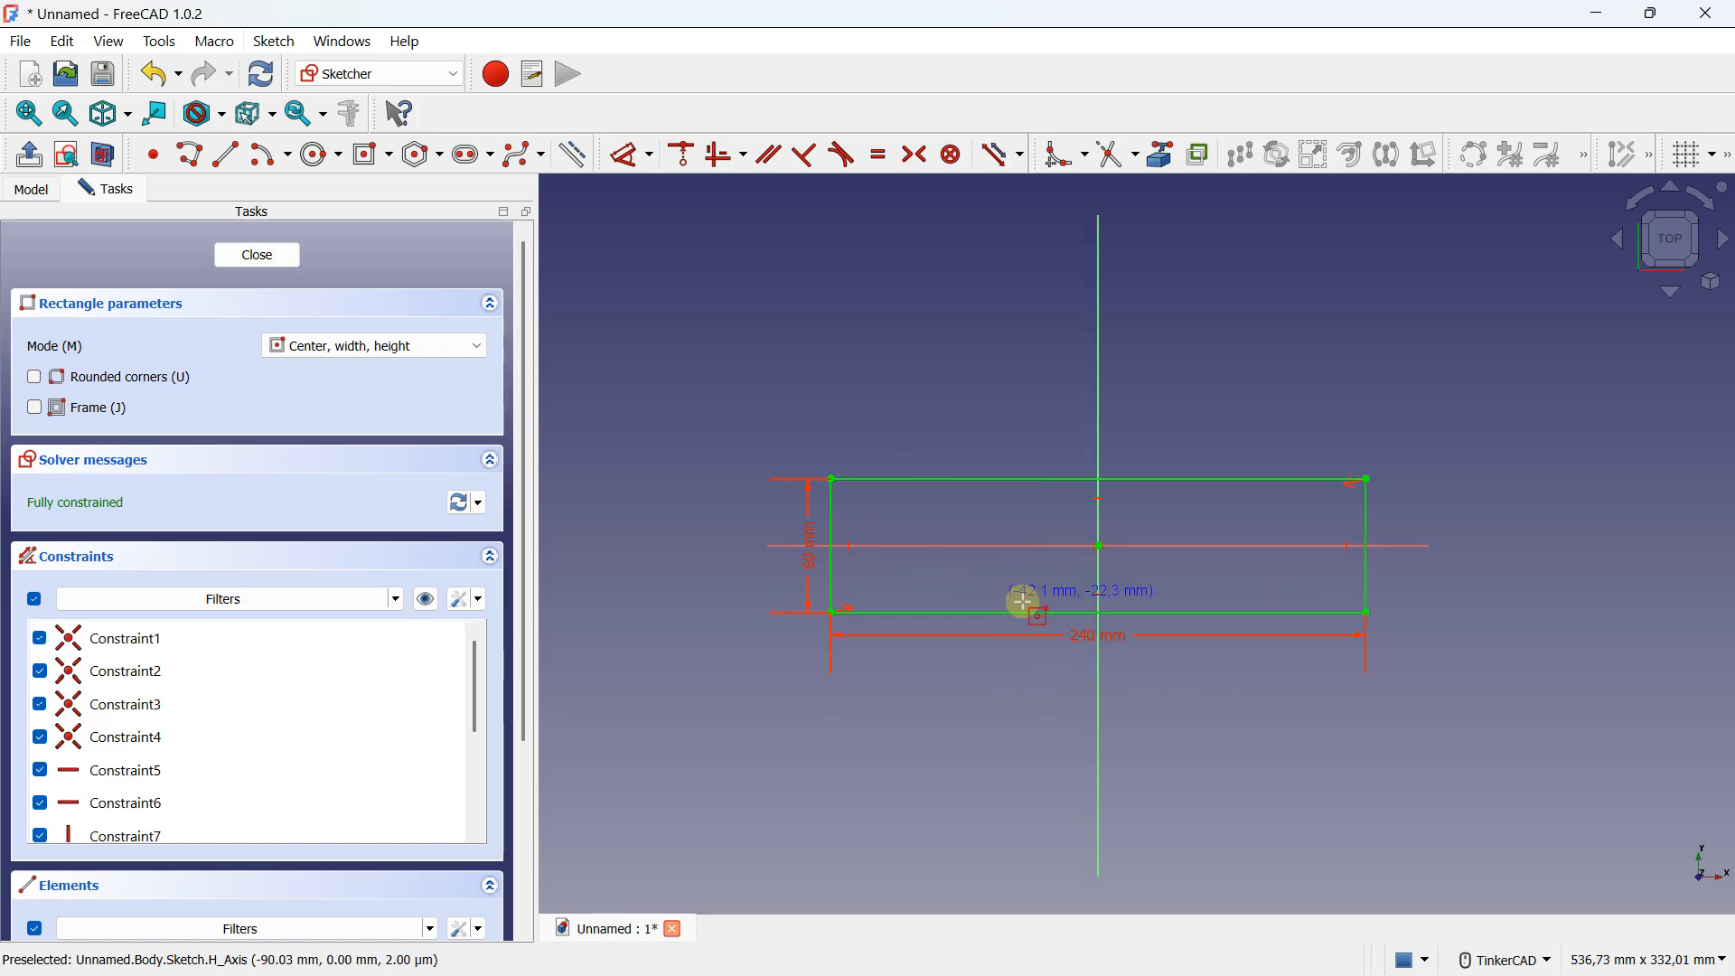
# Close the sketch and pad the rectangle by 10 mm.
pyautogui.moveTo(1021, 601); pyautogui.dragTo(962, 467, button='right')
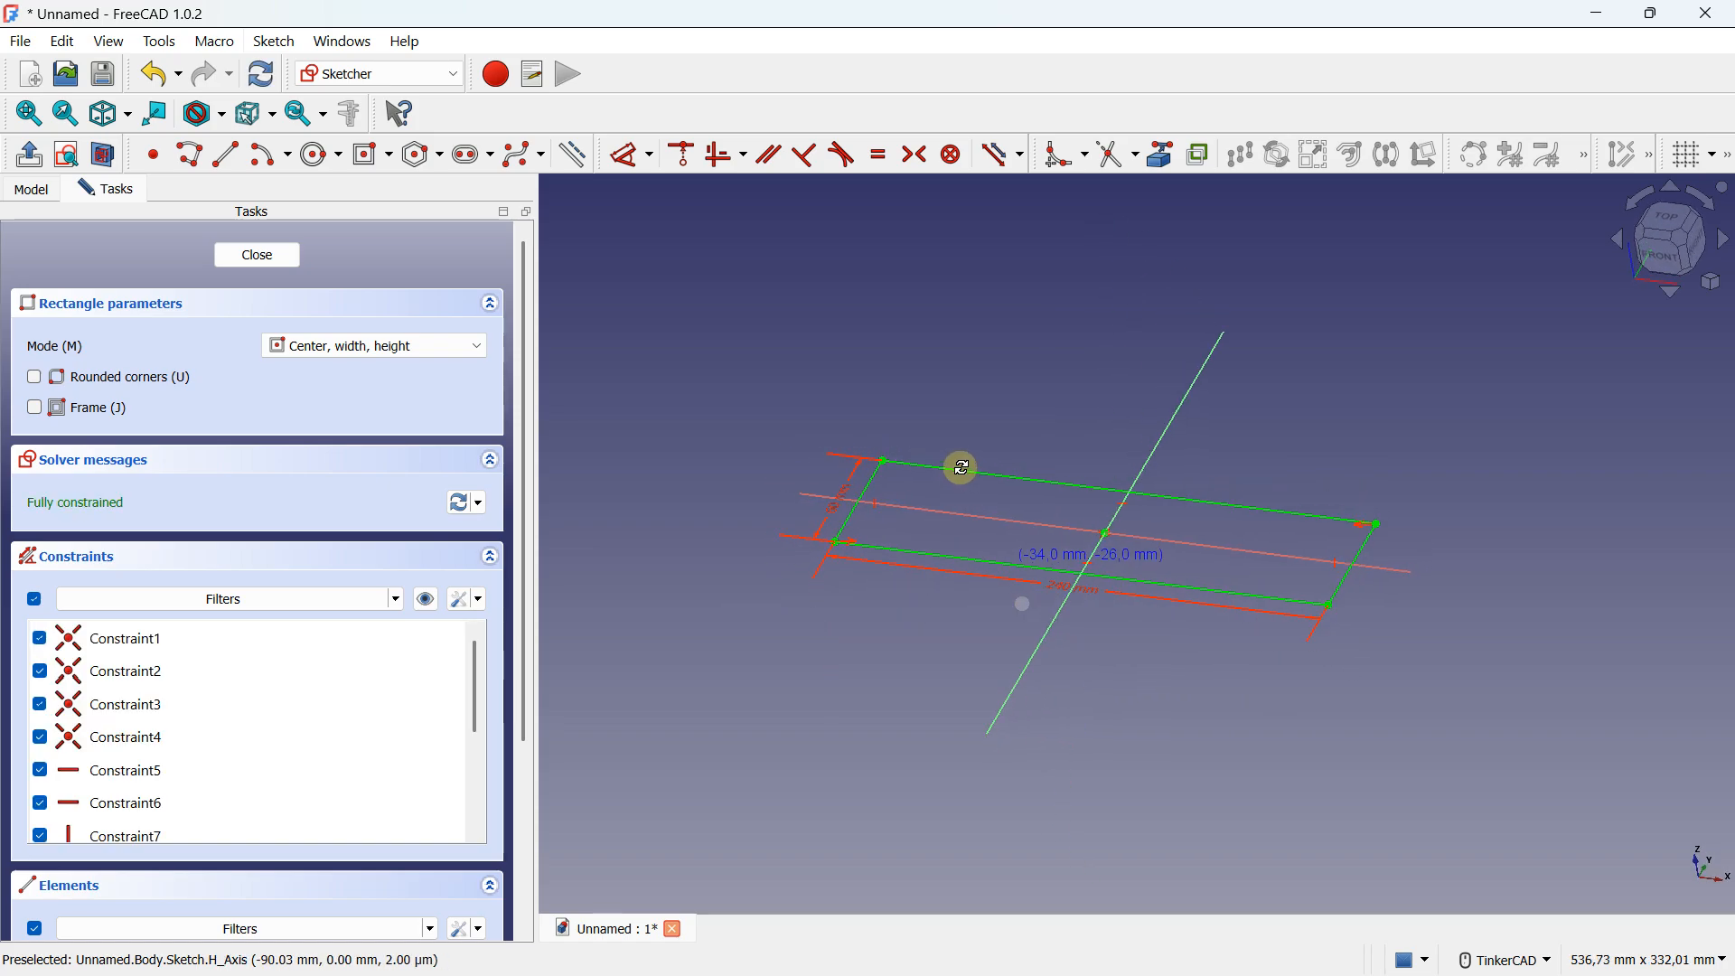
pyautogui.click(285, 258)
pyautogui.click(341, 163)
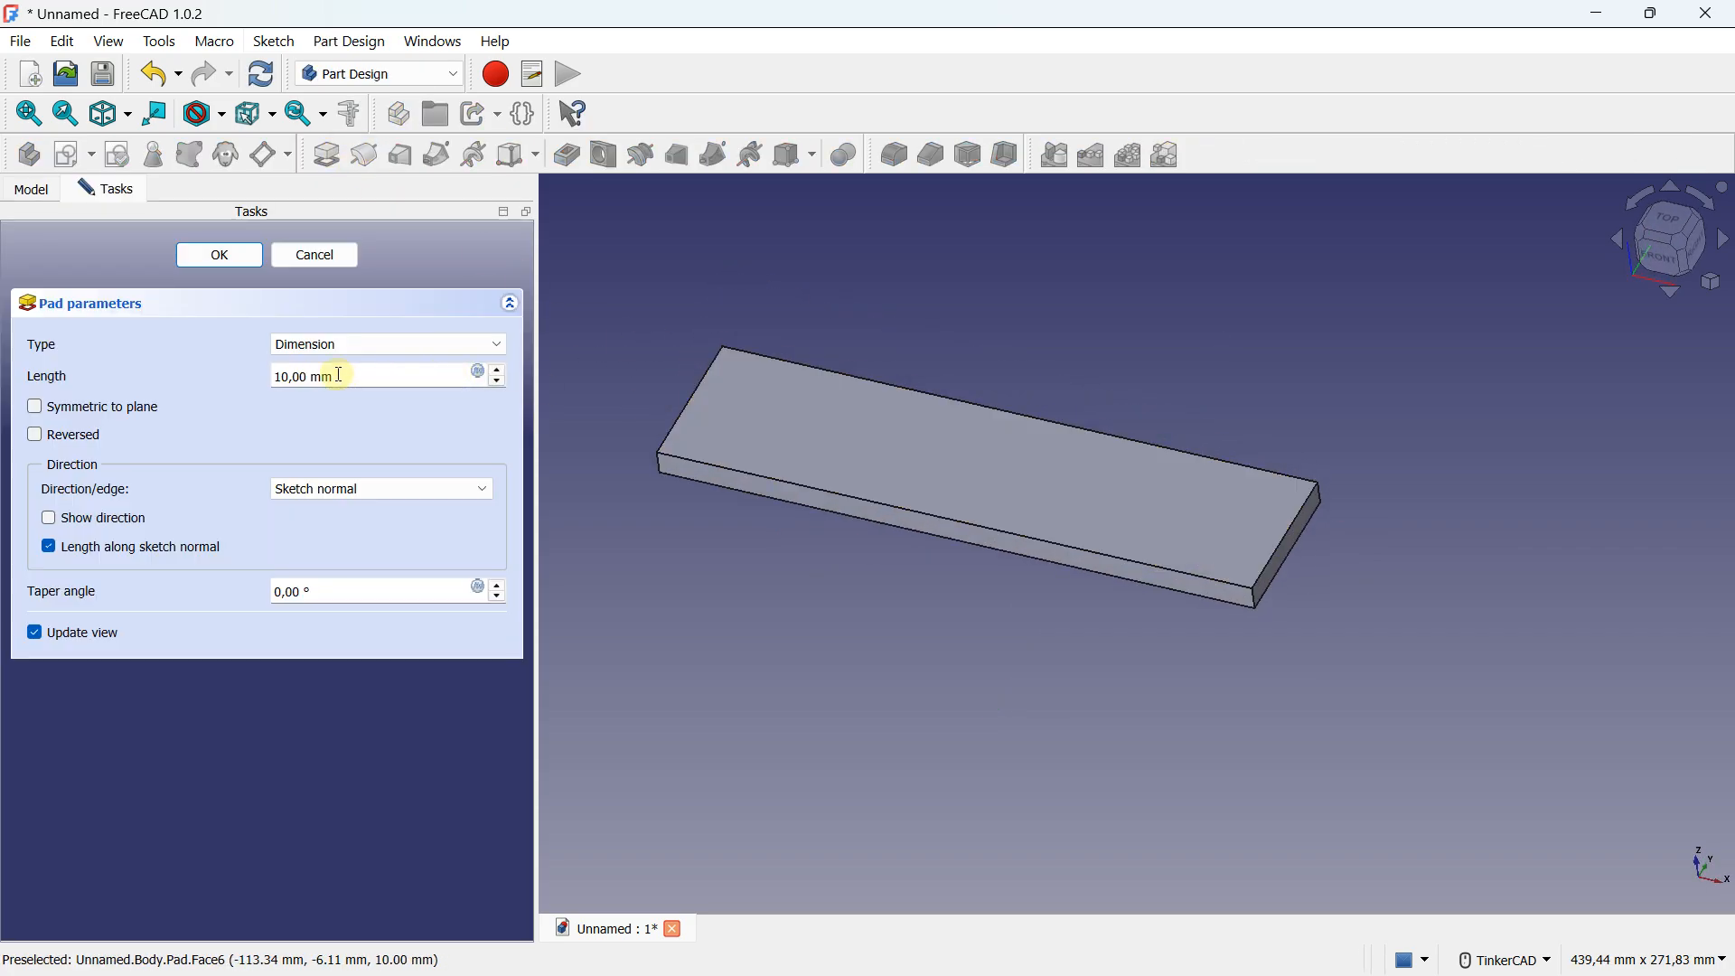
pyautogui.click(219, 256)
# Create a new sketch on the short left end face of the padded plate.
pyautogui.moveTo(630, 443); pyautogui.dragTo(784, 562, button='middle')
pyautogui.moveTo(761, 640); pyautogui.dragTo(852, 555, button='right')
pyautogui.moveTo(851, 555); pyautogui.dragTo(974, 613, button='middle')
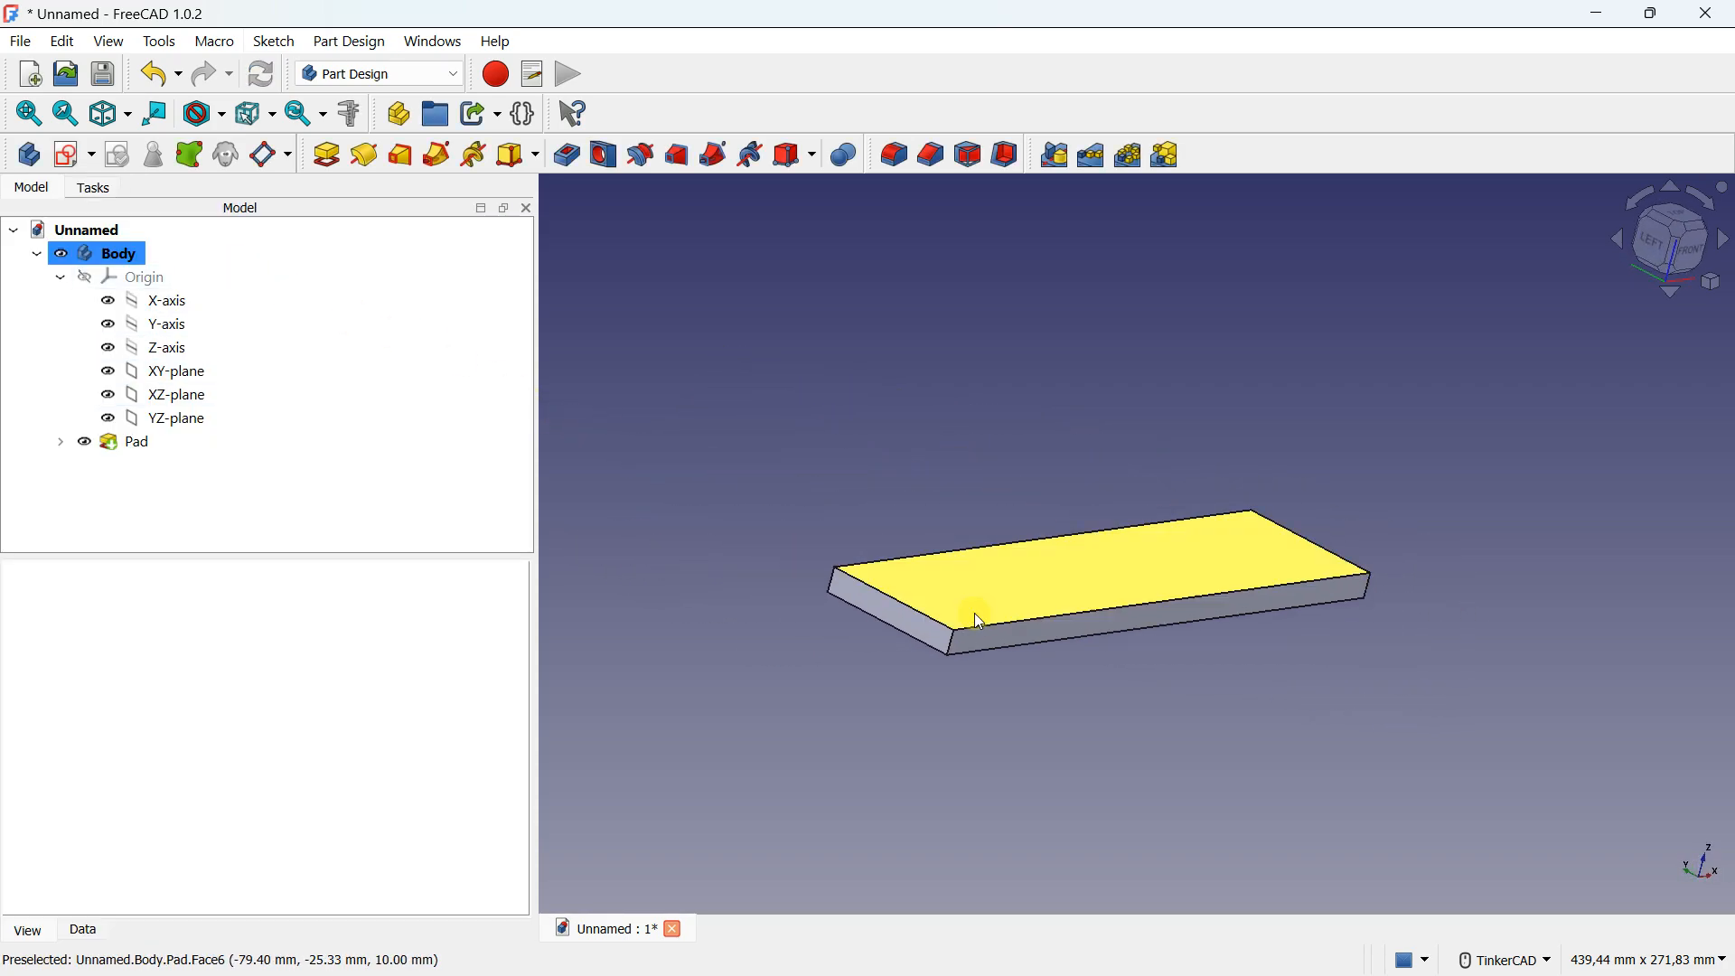
pyautogui.click(926, 636)
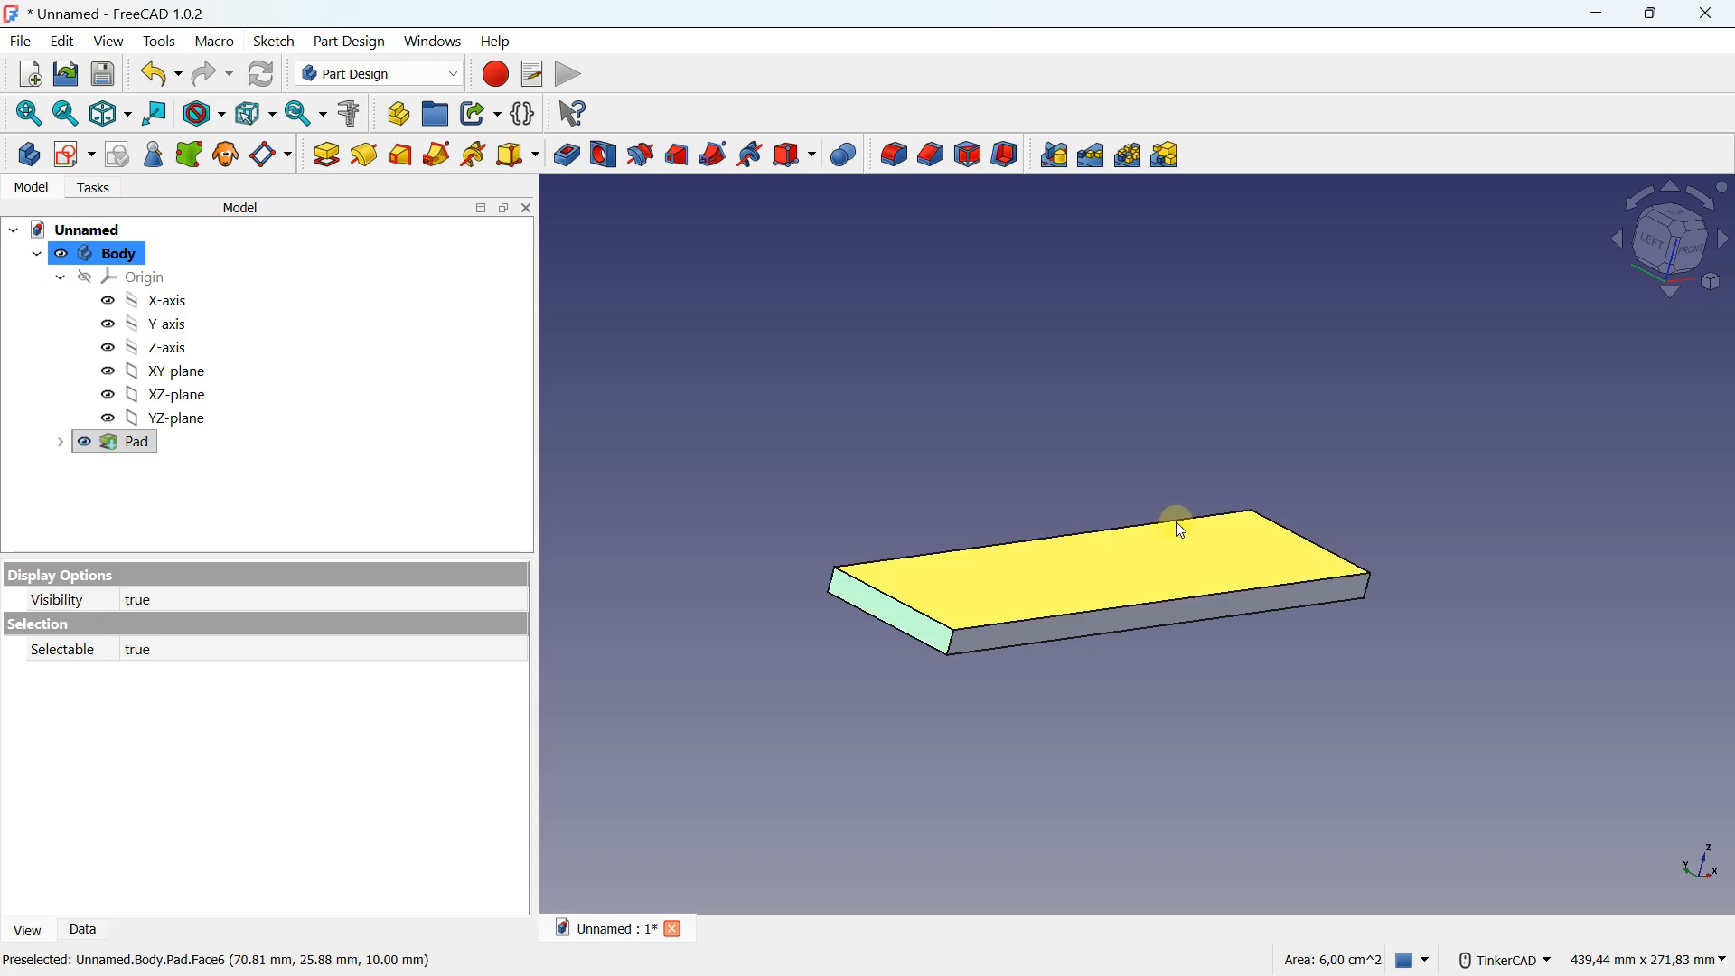
pyautogui.click(73, 155)
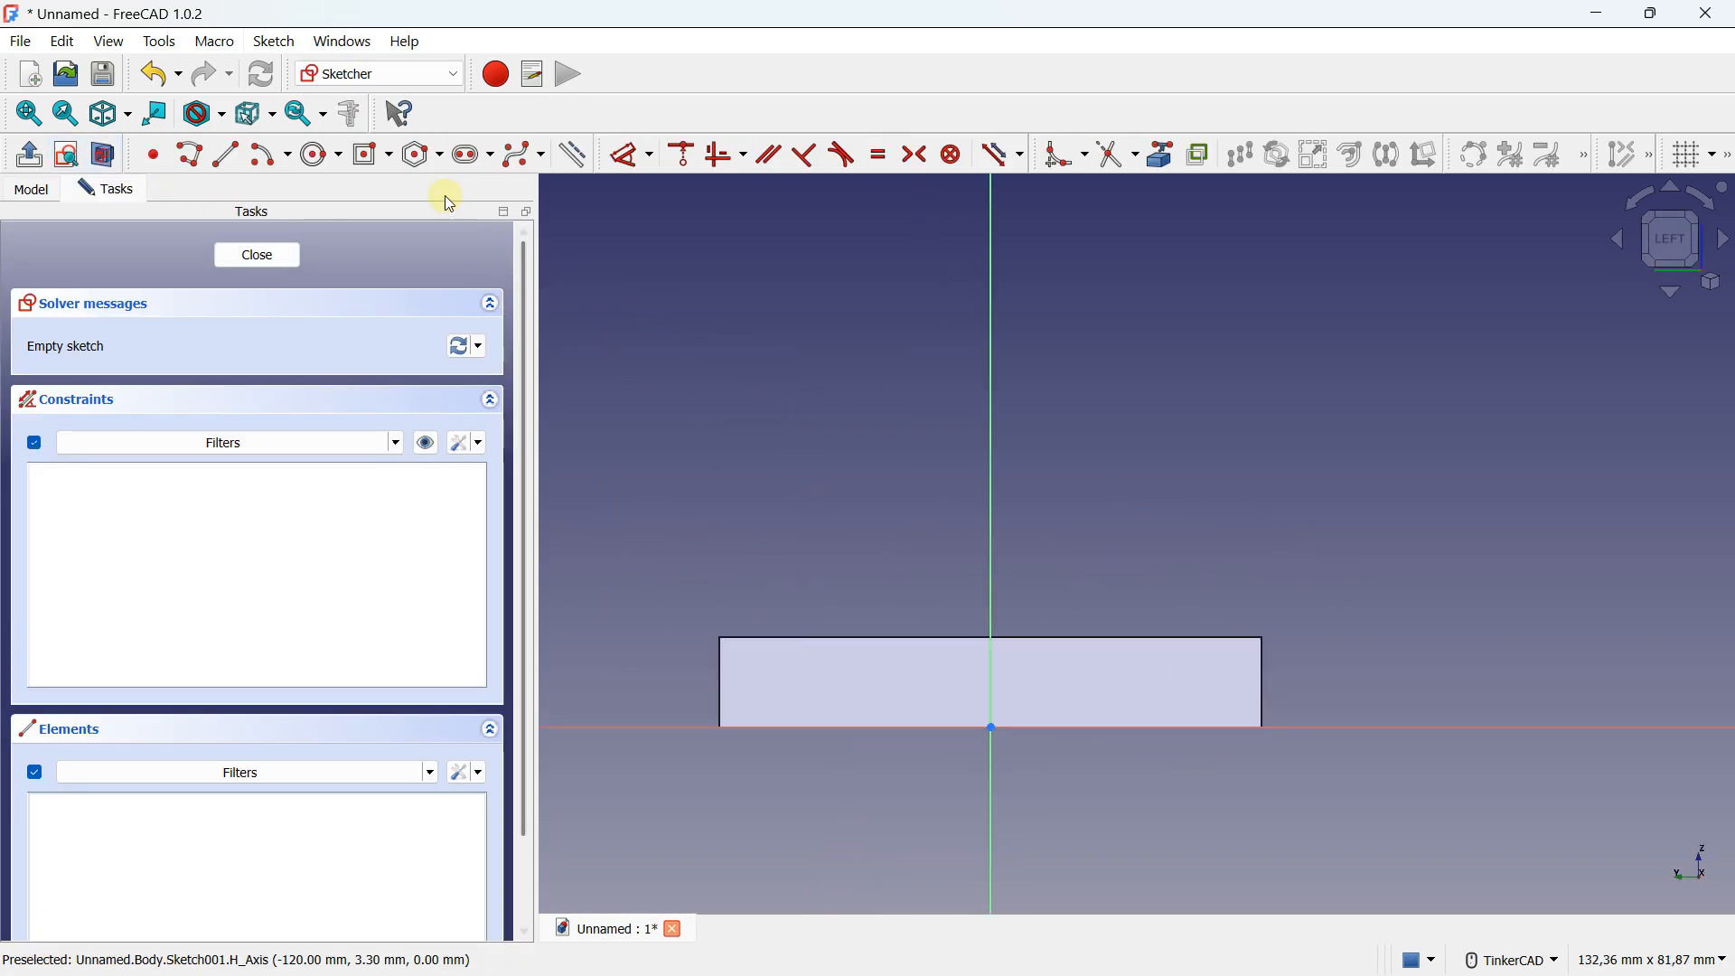
# Sketch a rectangle about 60 mm wide and 40 mm high upward from the end face's upper edge, with the grid shown, and close the sketch.
pyautogui.click(390, 159)
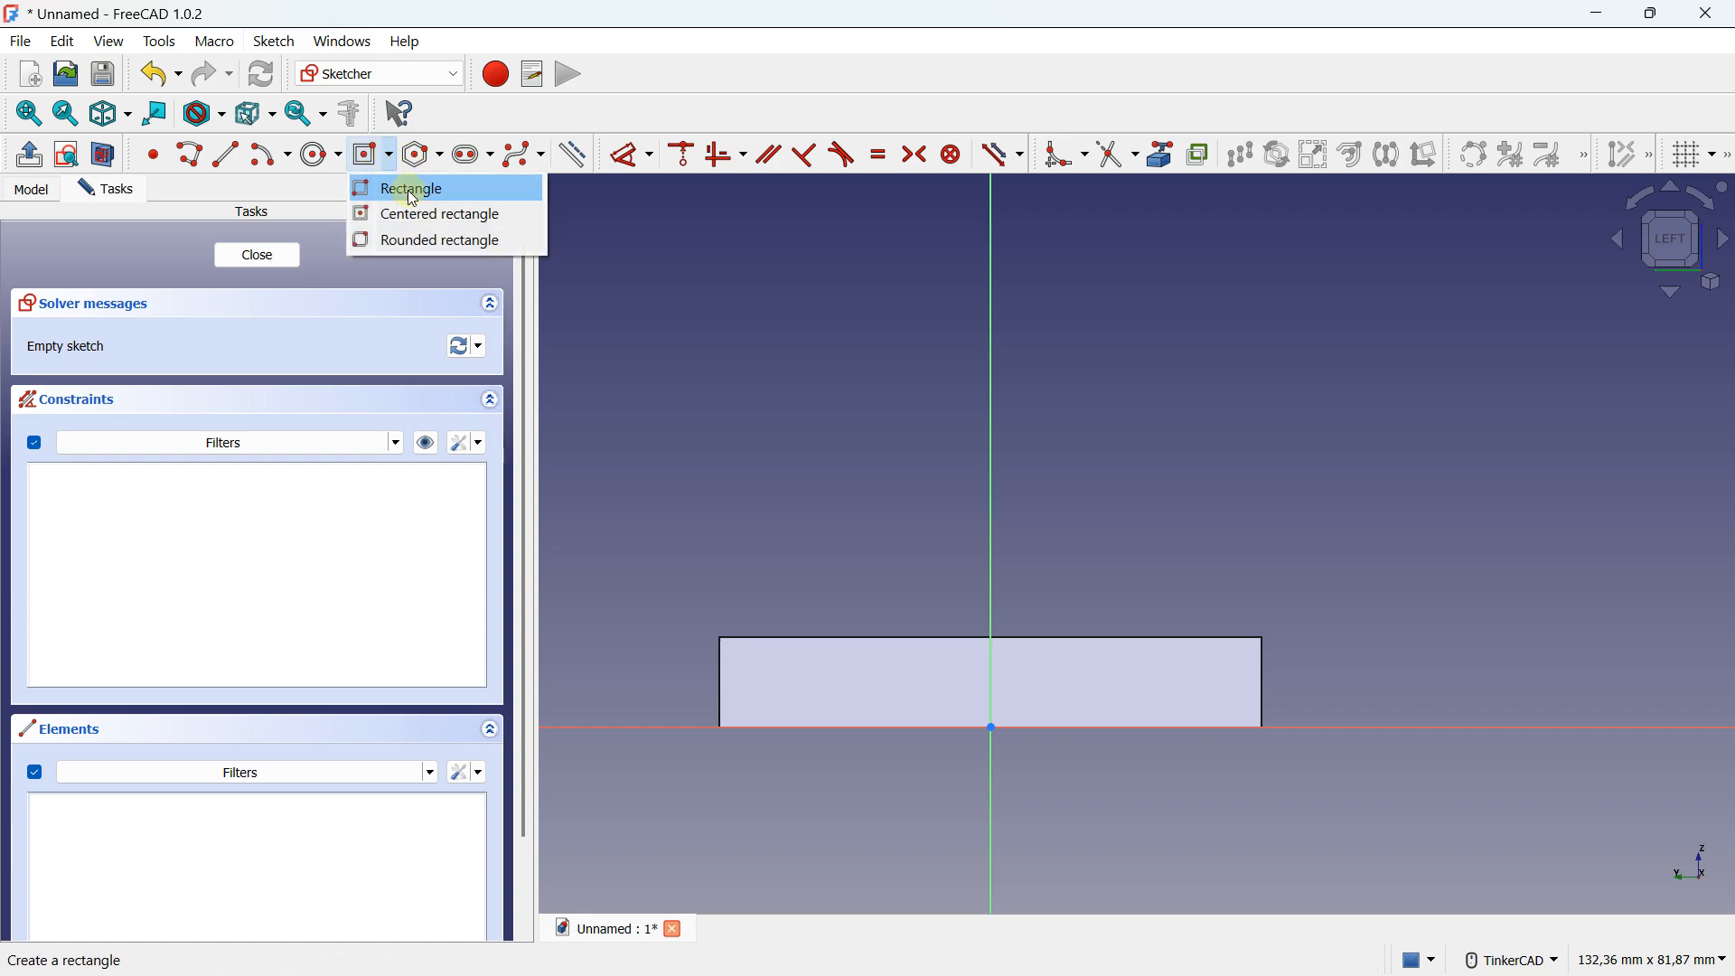
pyautogui.click(413, 197)
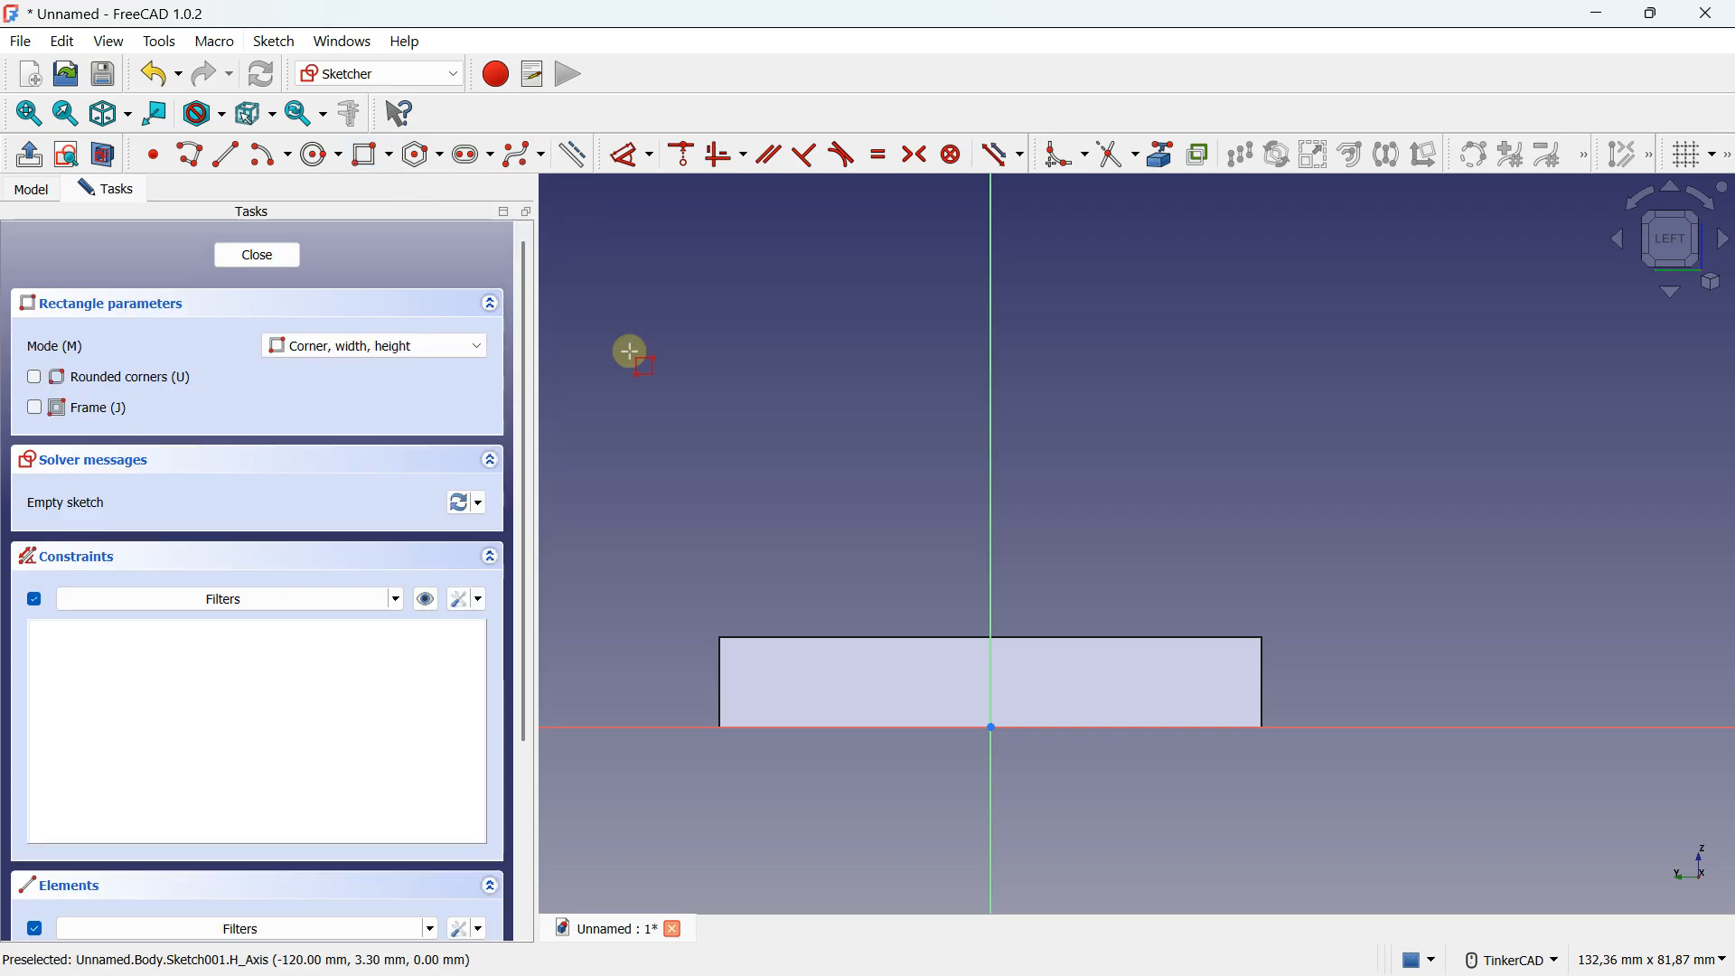
pyautogui.click(1679, 156)
pyautogui.click(724, 639)
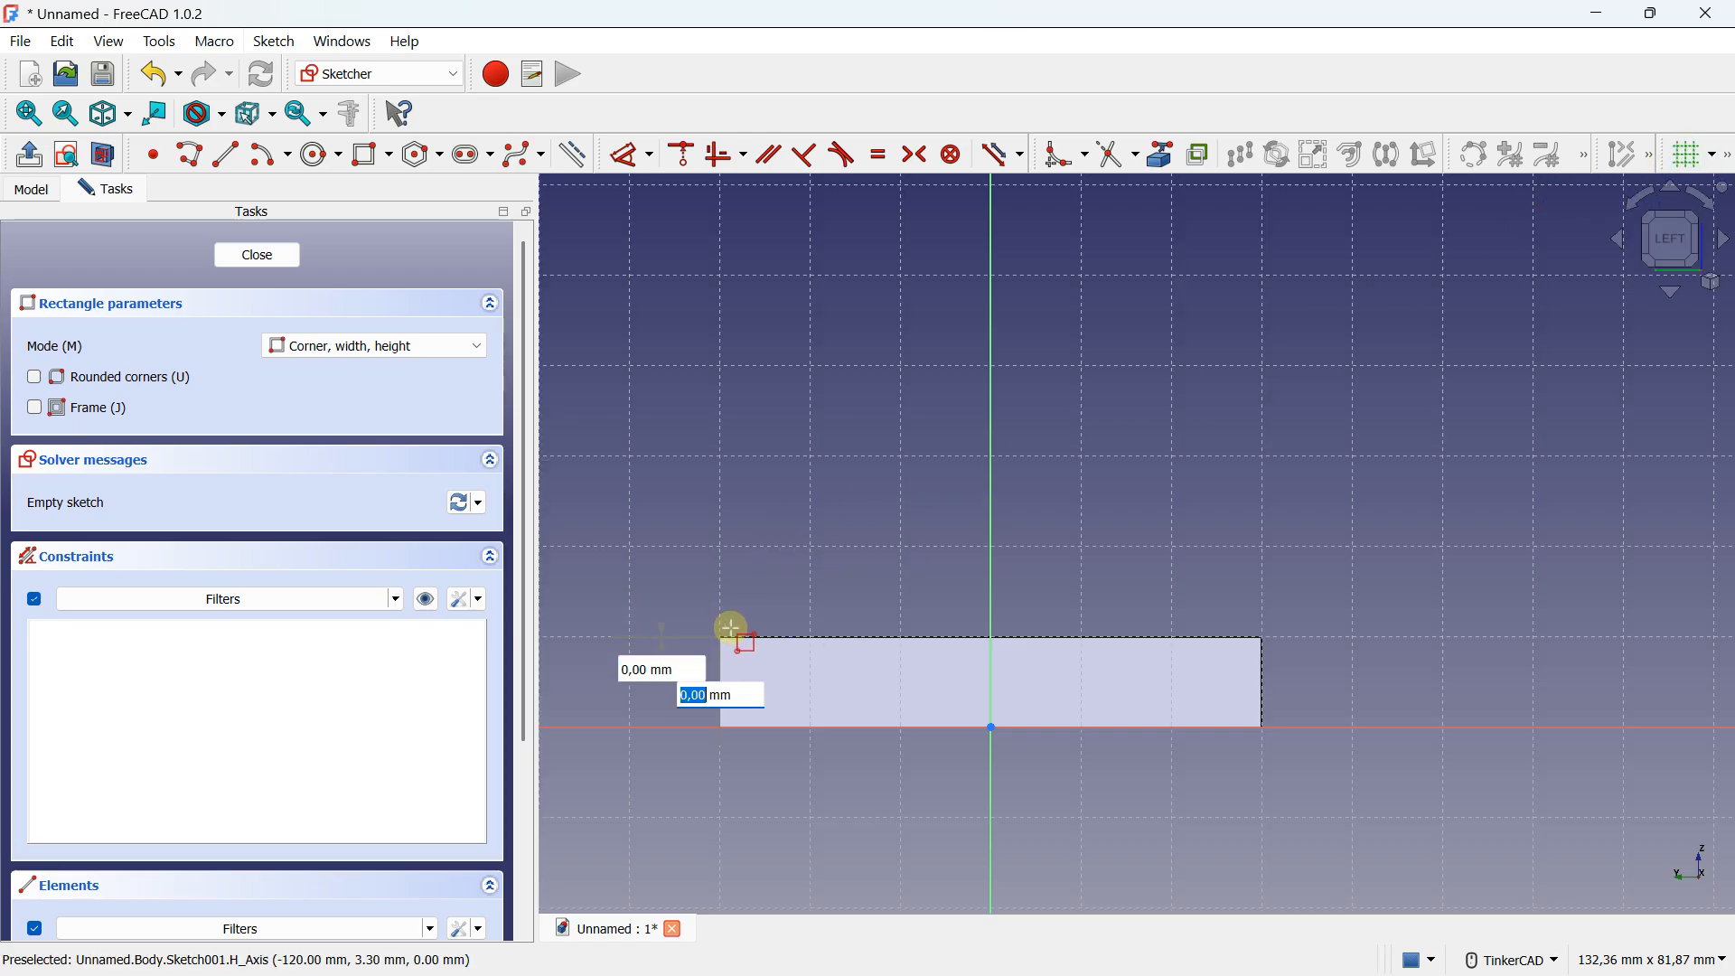
pyautogui.scroll(-1, 949, 593)
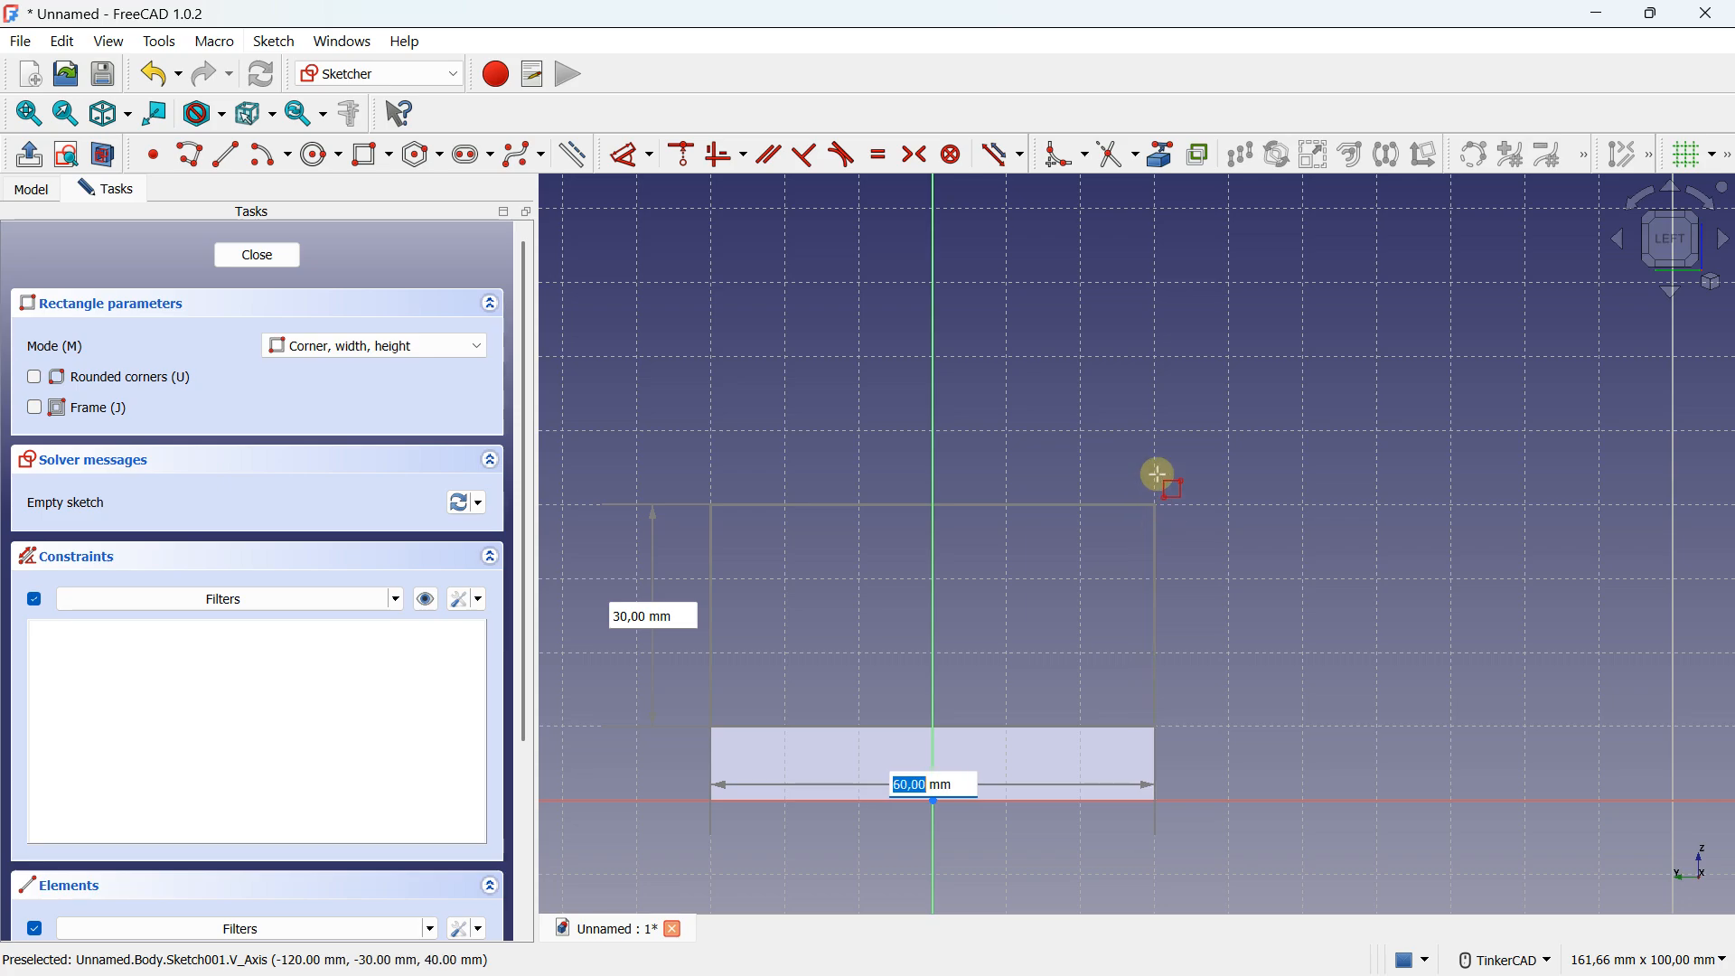
pyautogui.click(1161, 434)
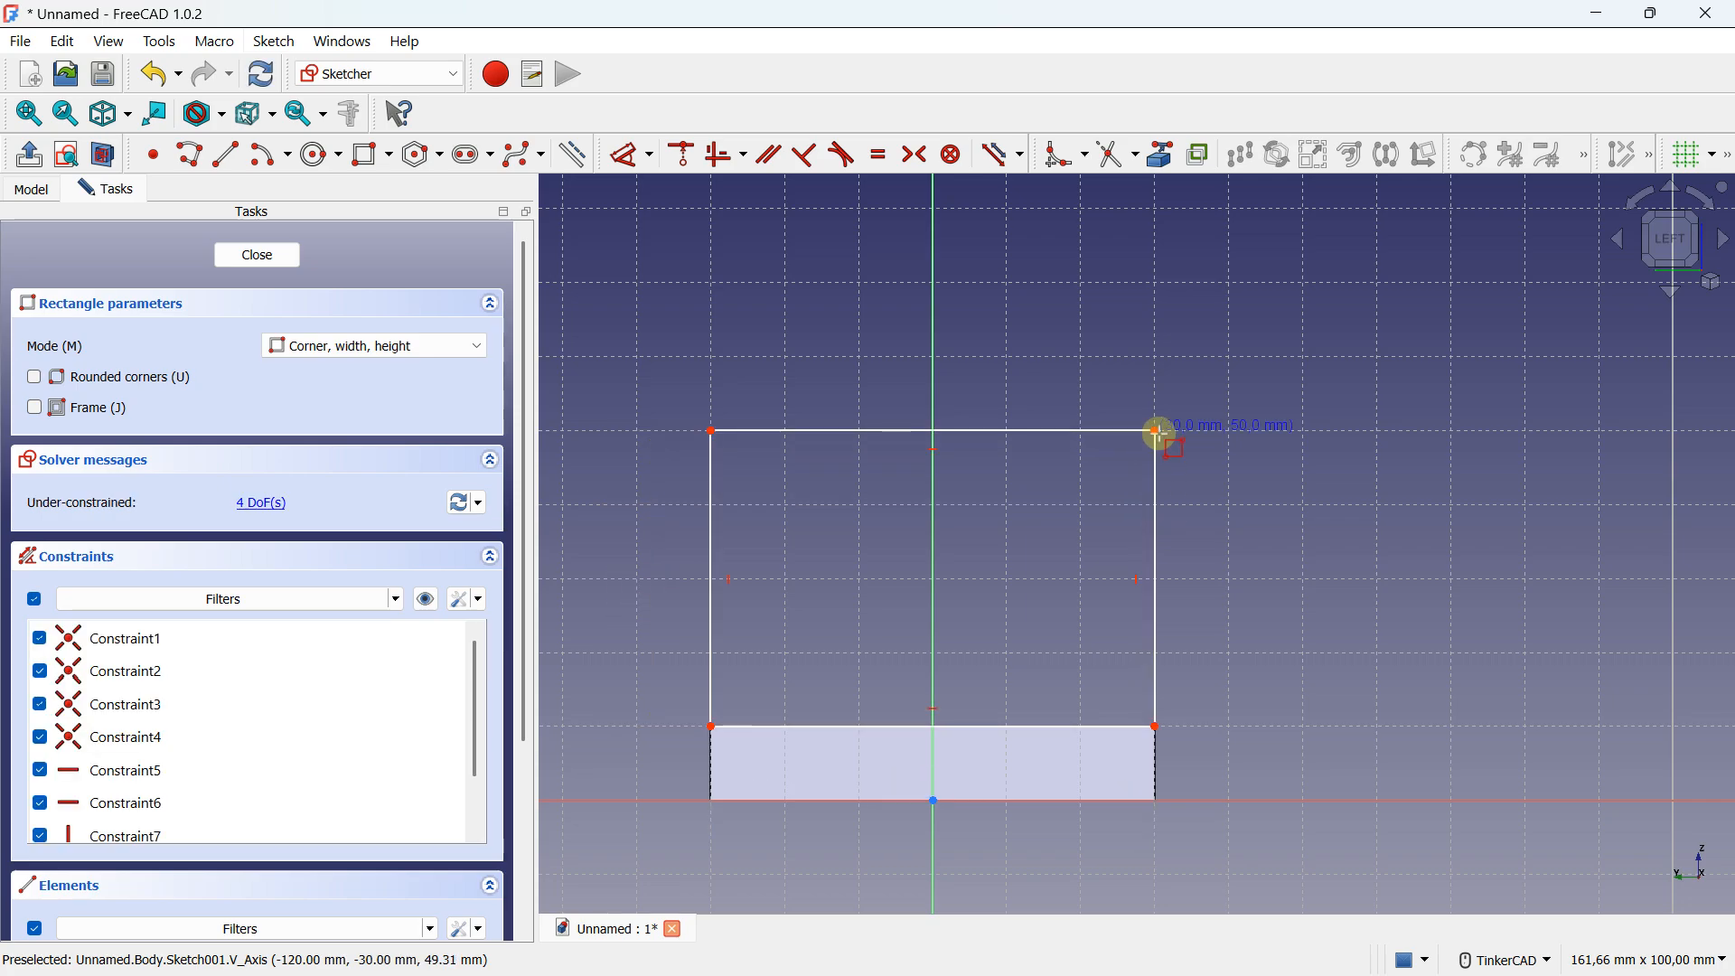
pyautogui.click(259, 258)
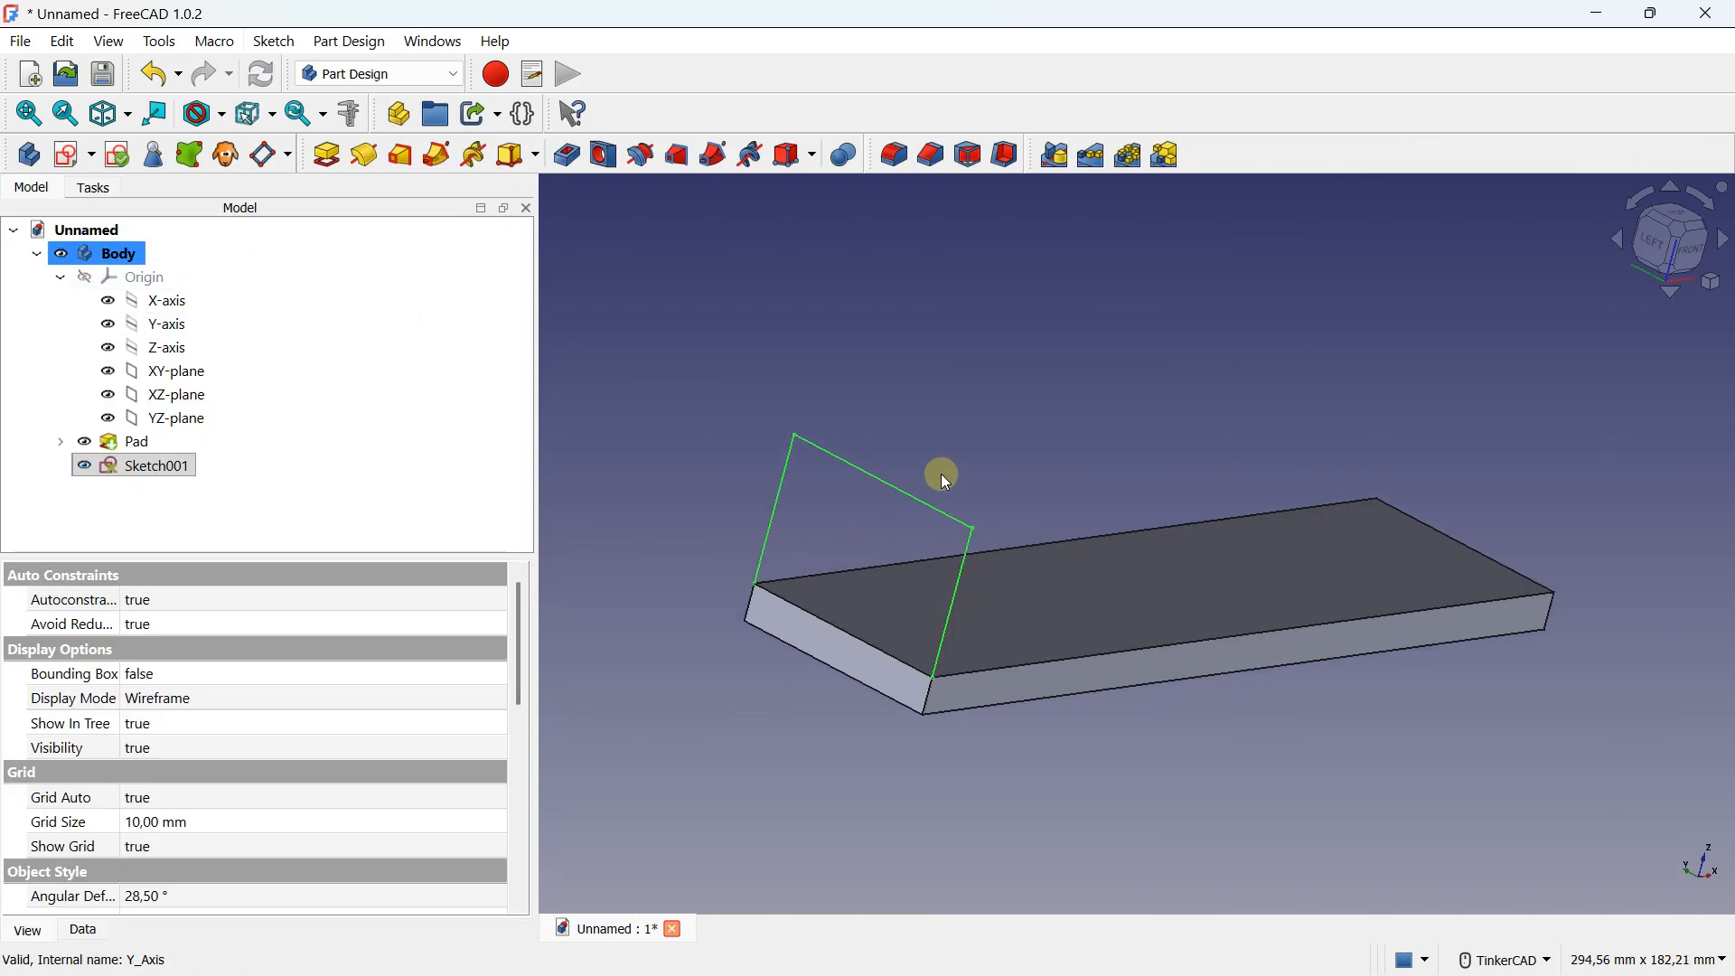
# Pad the end-face rectangle by 10 mm in the reversed direction to form an upright wall over the plate.
pyautogui.click(329, 158)
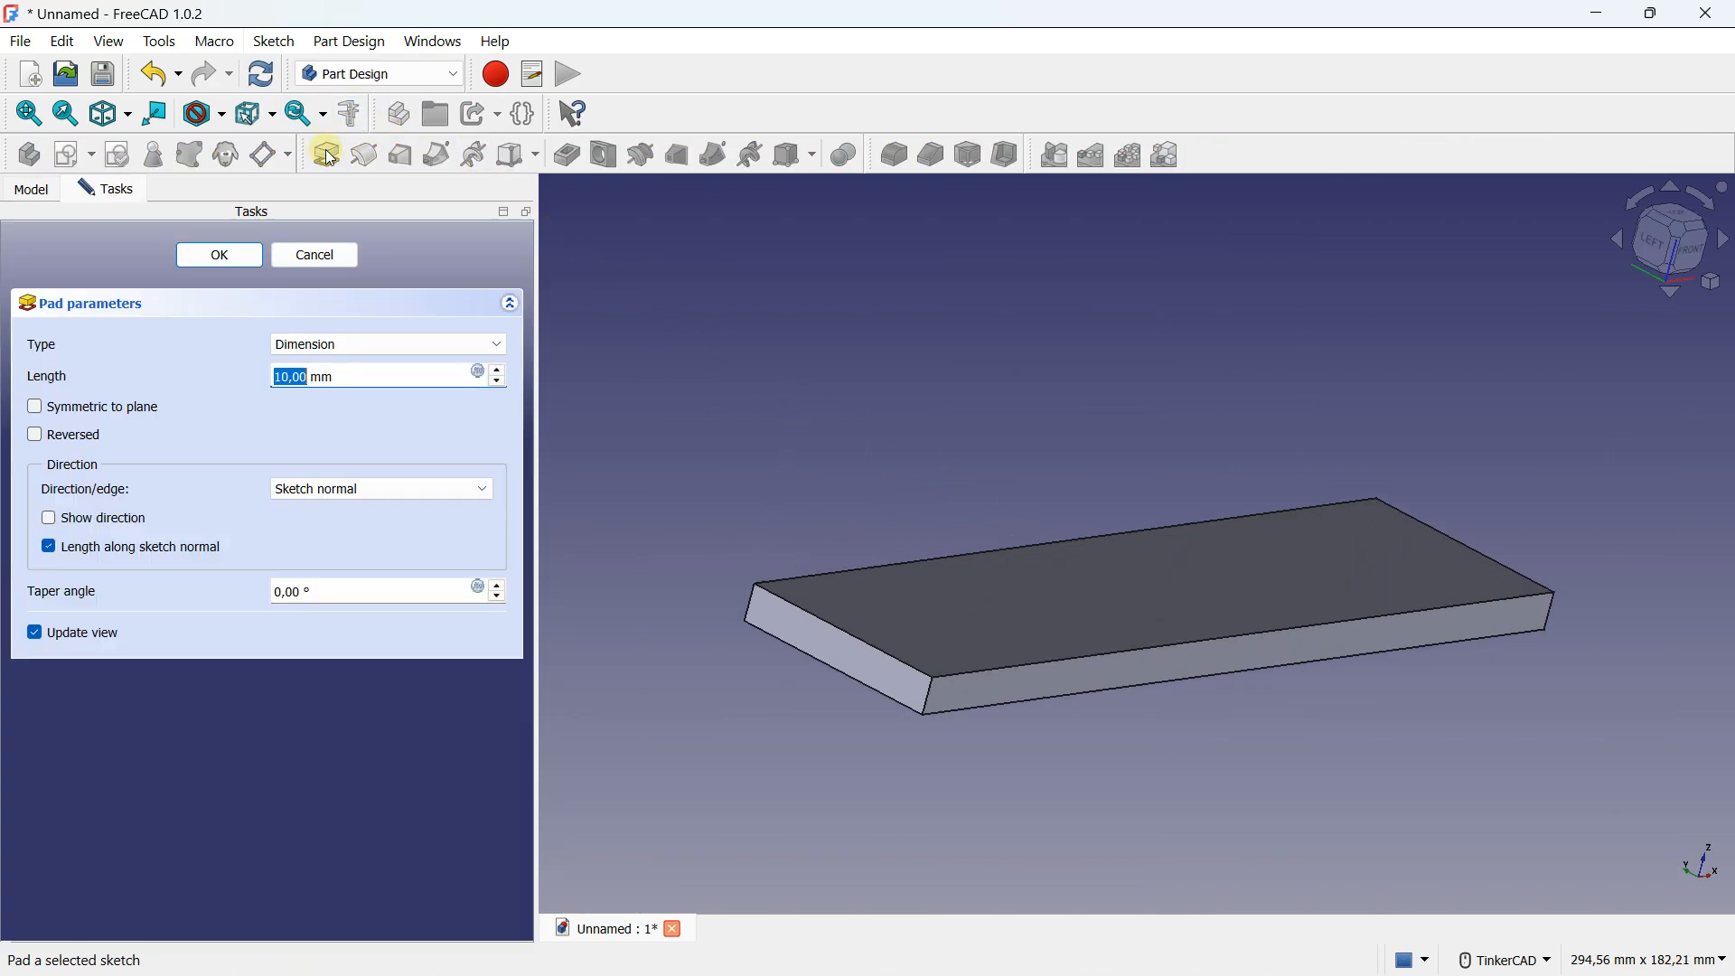
pyautogui.click(63, 446)
pyautogui.moveTo(763, 480); pyautogui.dragTo(539, 488, button='right')
pyautogui.click(233, 254)
pyautogui.click(237, 256)
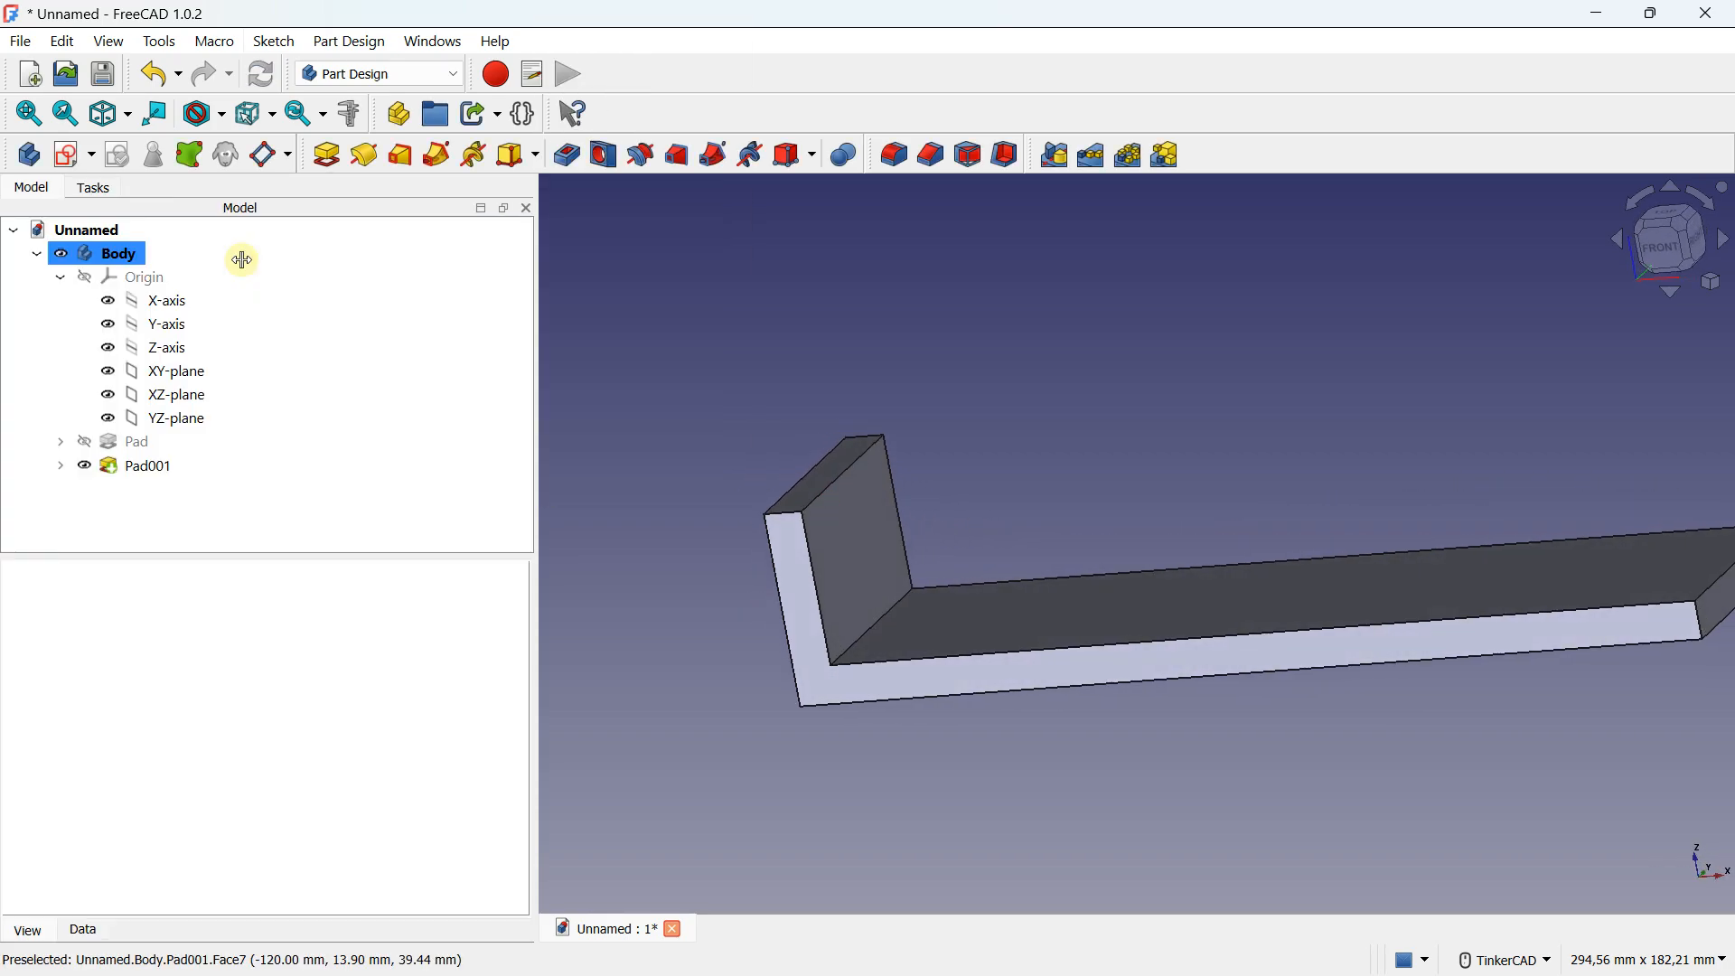
# Start a Mirrored feature using the upright wall's pad, Pad001, as the feature to mirror.
pyautogui.scroll(-2, 958, 426)
pyautogui.moveTo(958, 427); pyautogui.dragTo(886, 461, button='right')
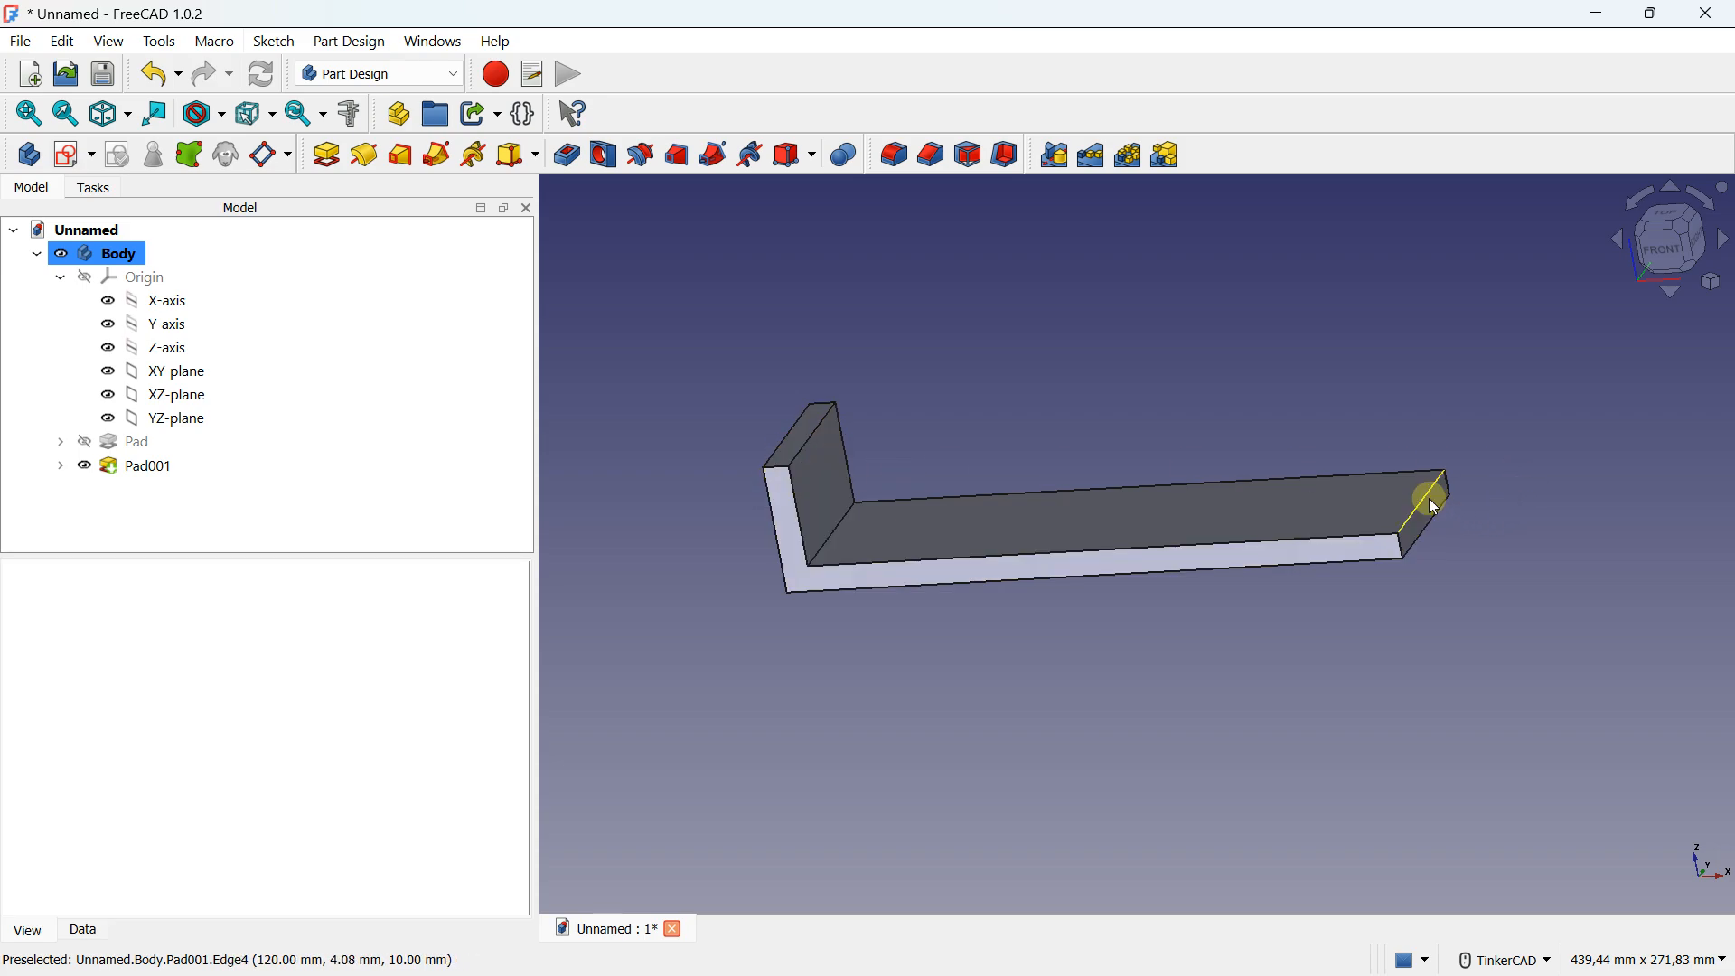
pyautogui.click(167, 472)
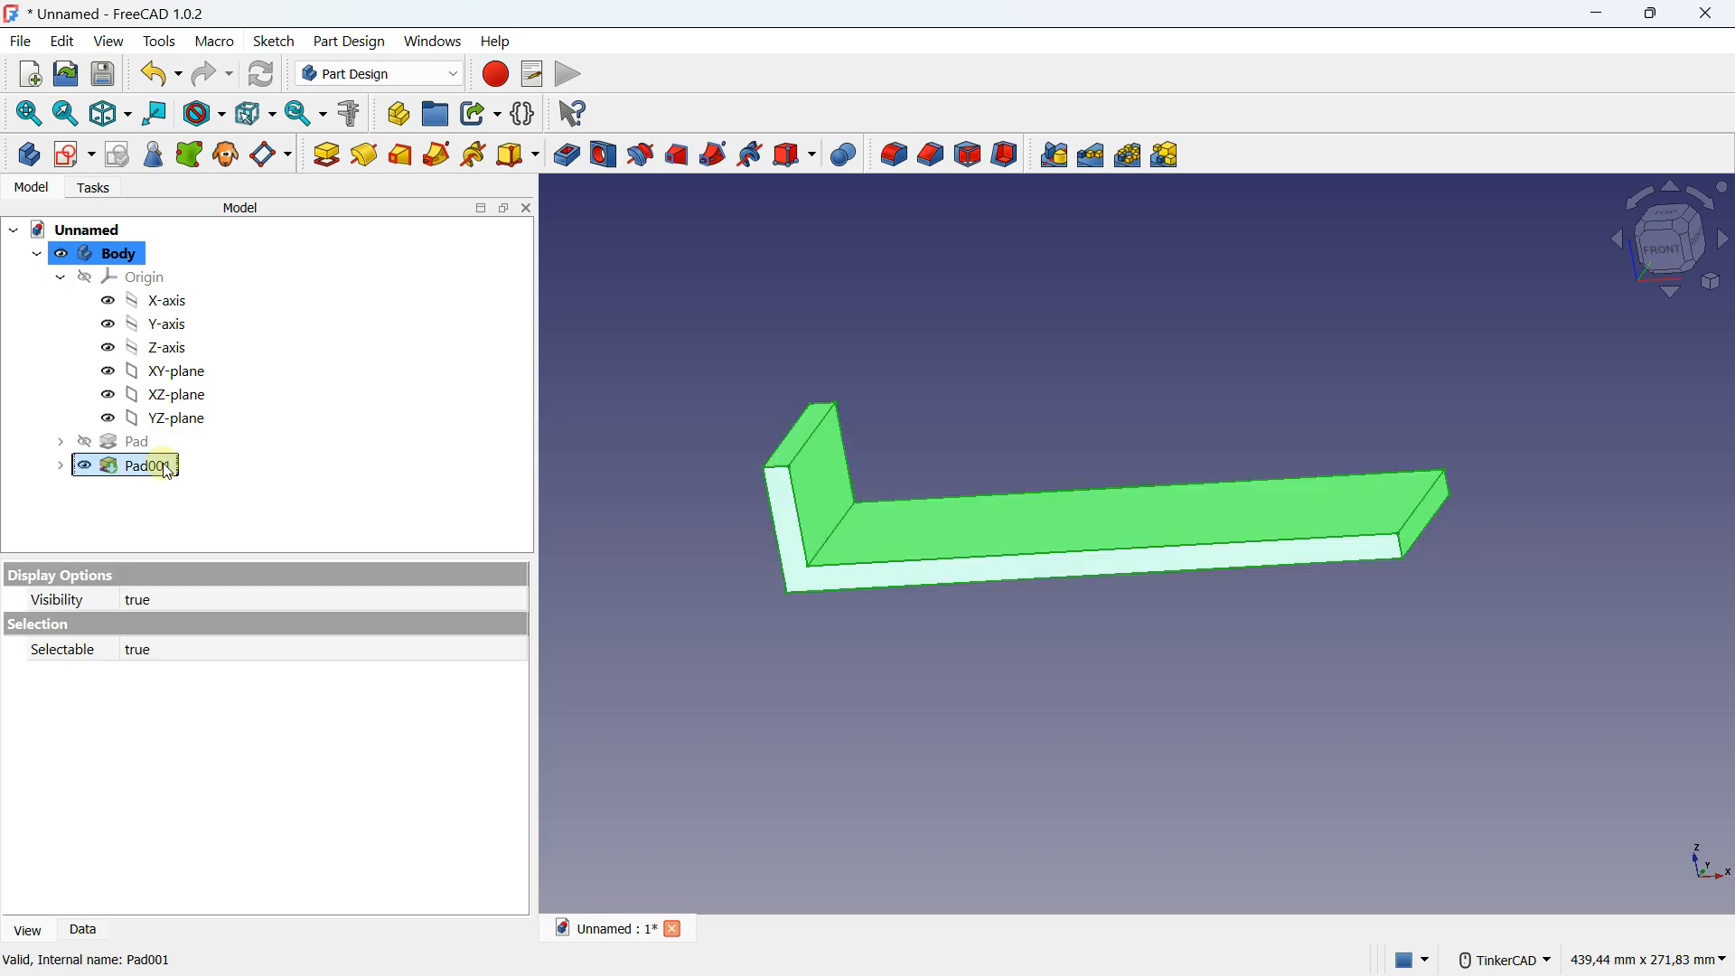
pyautogui.click(1057, 159)
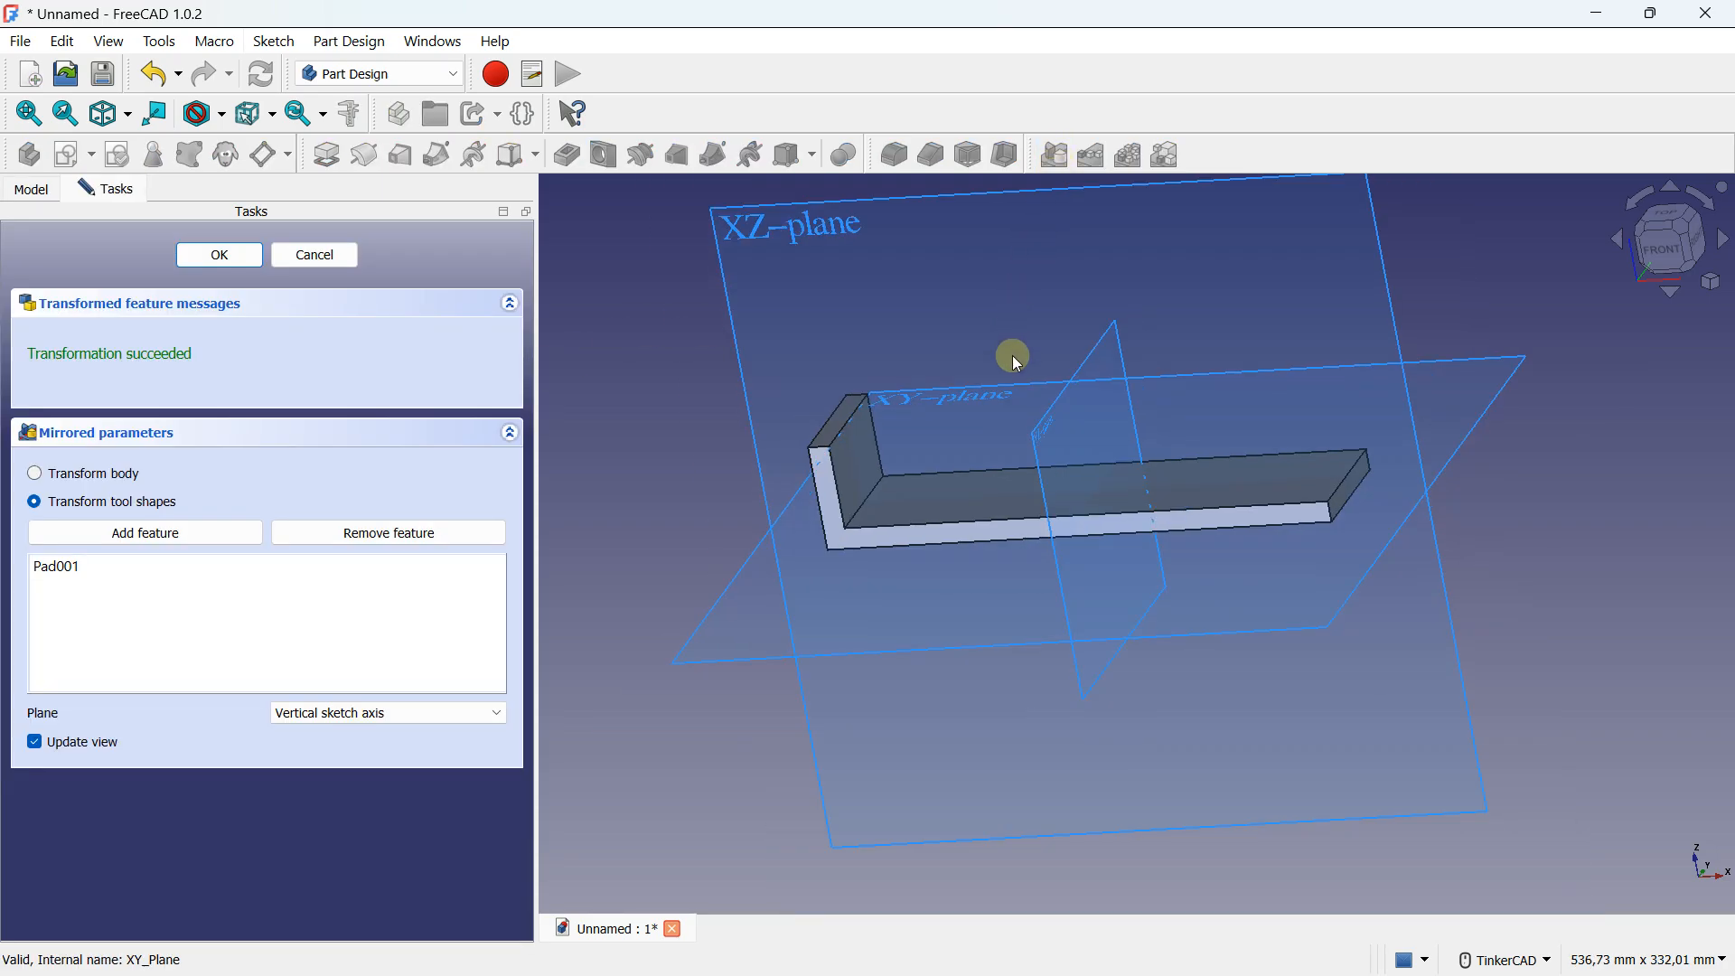
pyautogui.scroll(-2, 1012, 355)
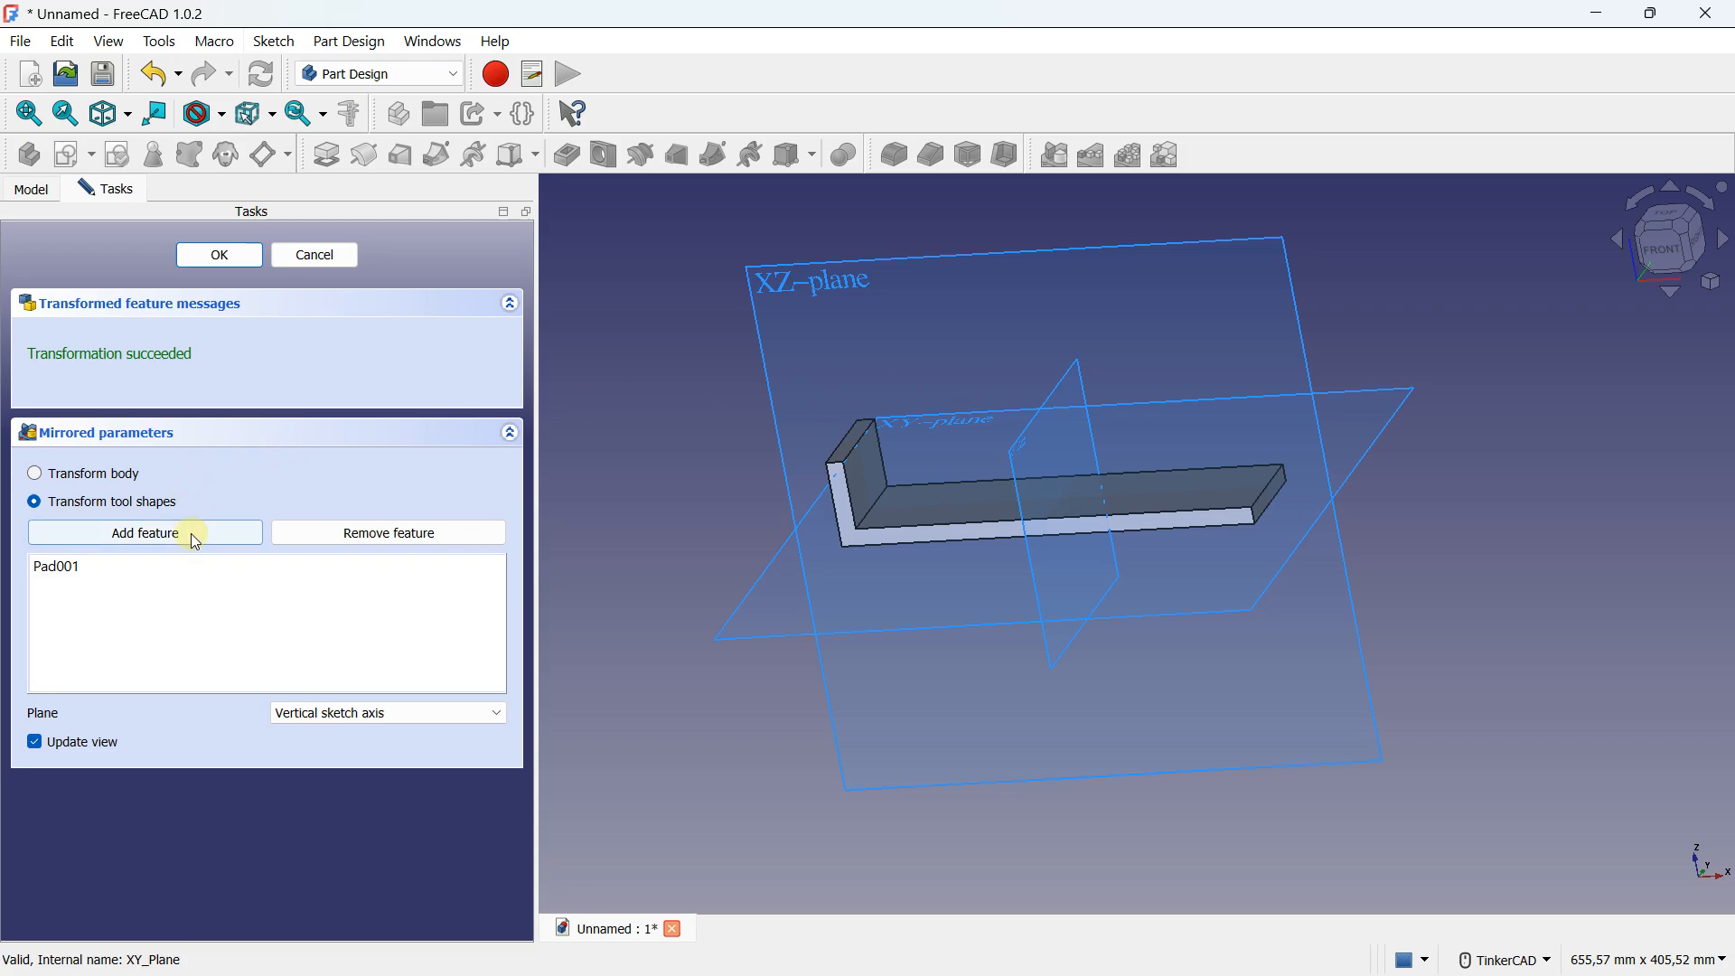
# Remove Pad001 from the features being mirrored and add it back by picking the upright wall in the model.
pyautogui.click(68, 570)
pyautogui.click(387, 534)
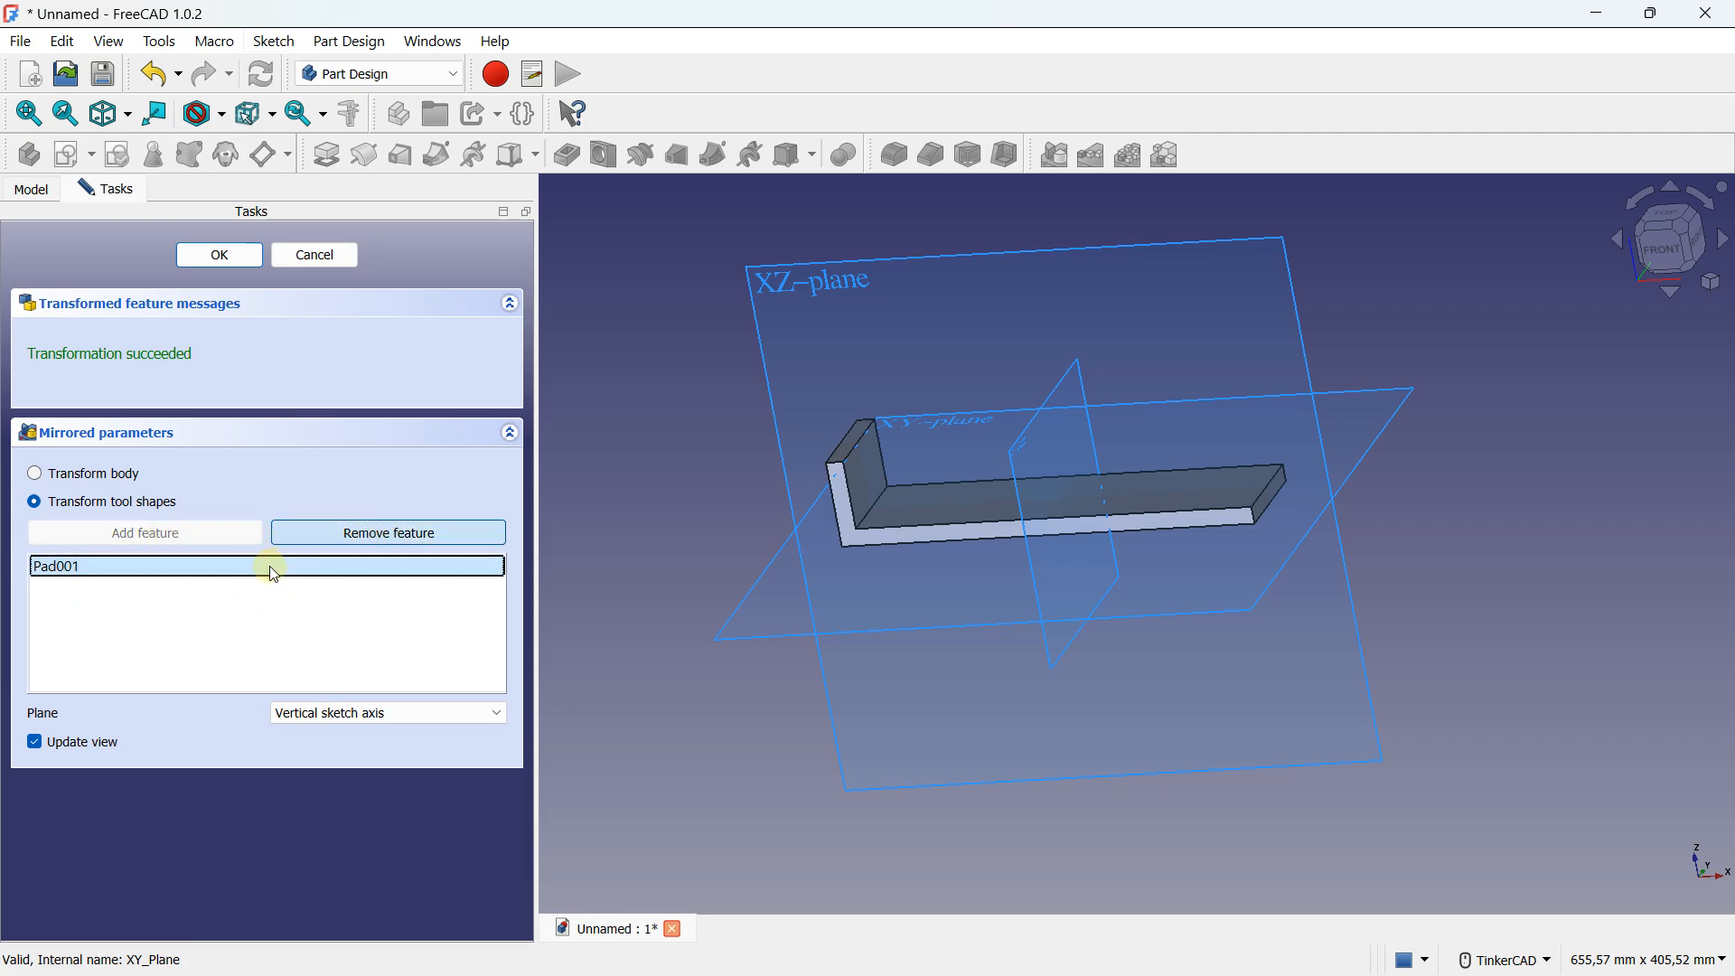
pyautogui.click(310, 532)
pyautogui.click(168, 571)
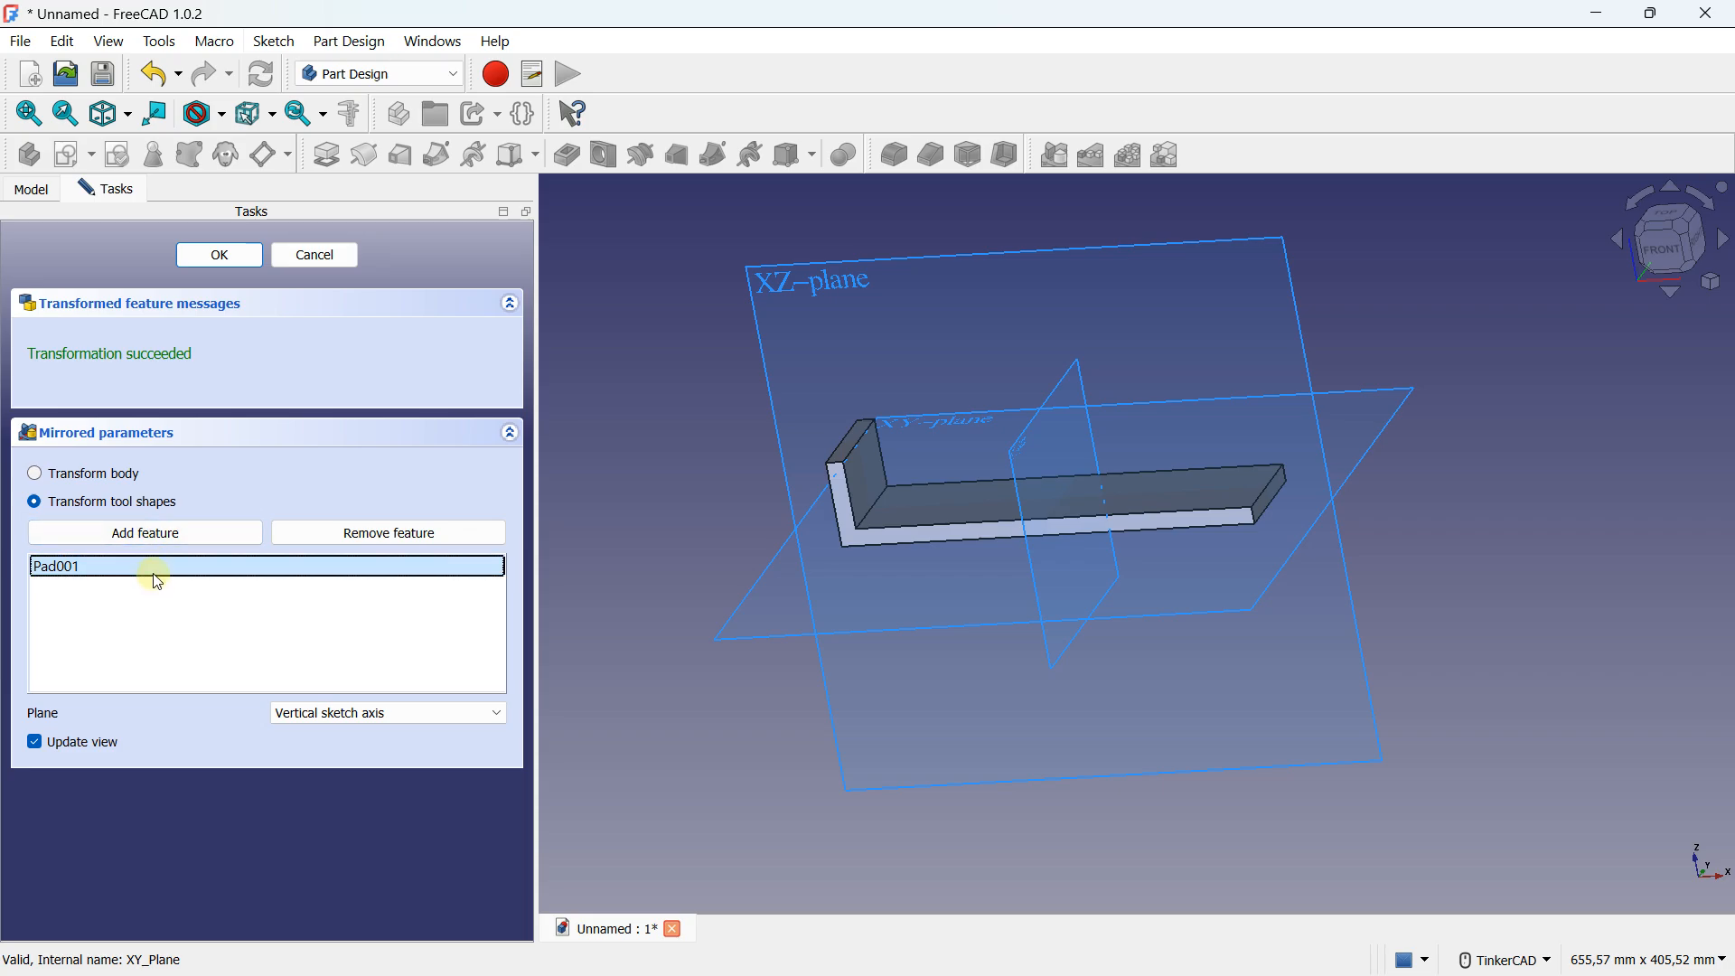
pyautogui.press('Delete')
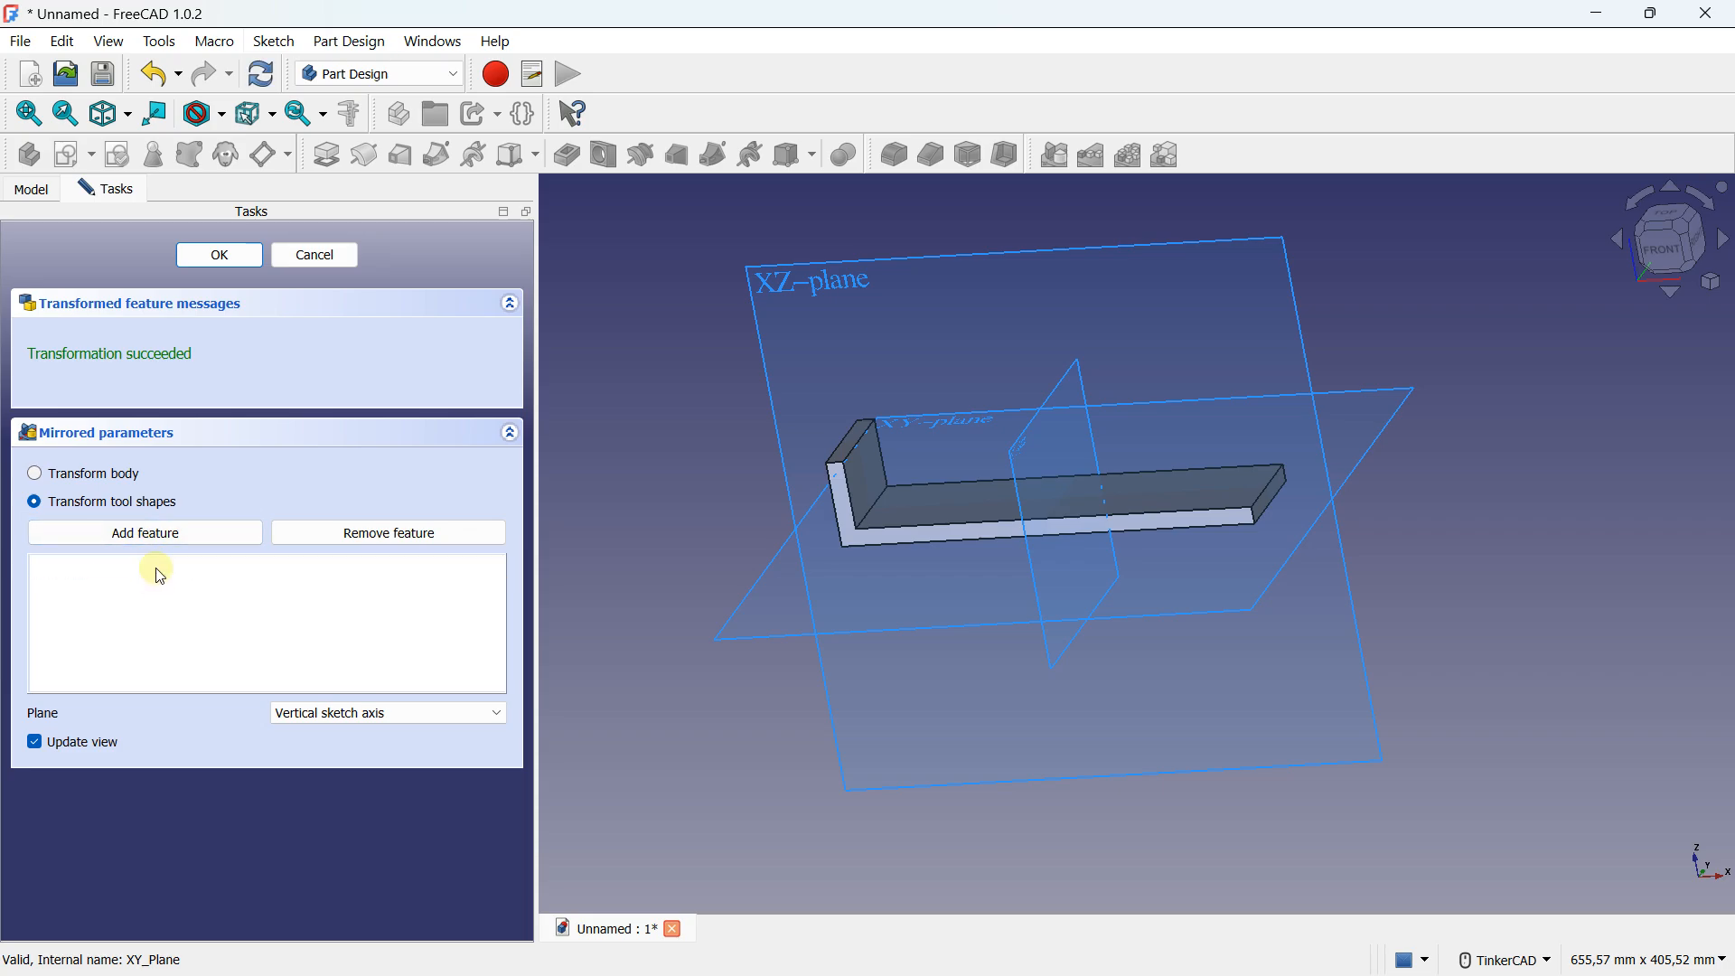
pyautogui.click(188, 535)
pyautogui.scroll(3, 775, 387)
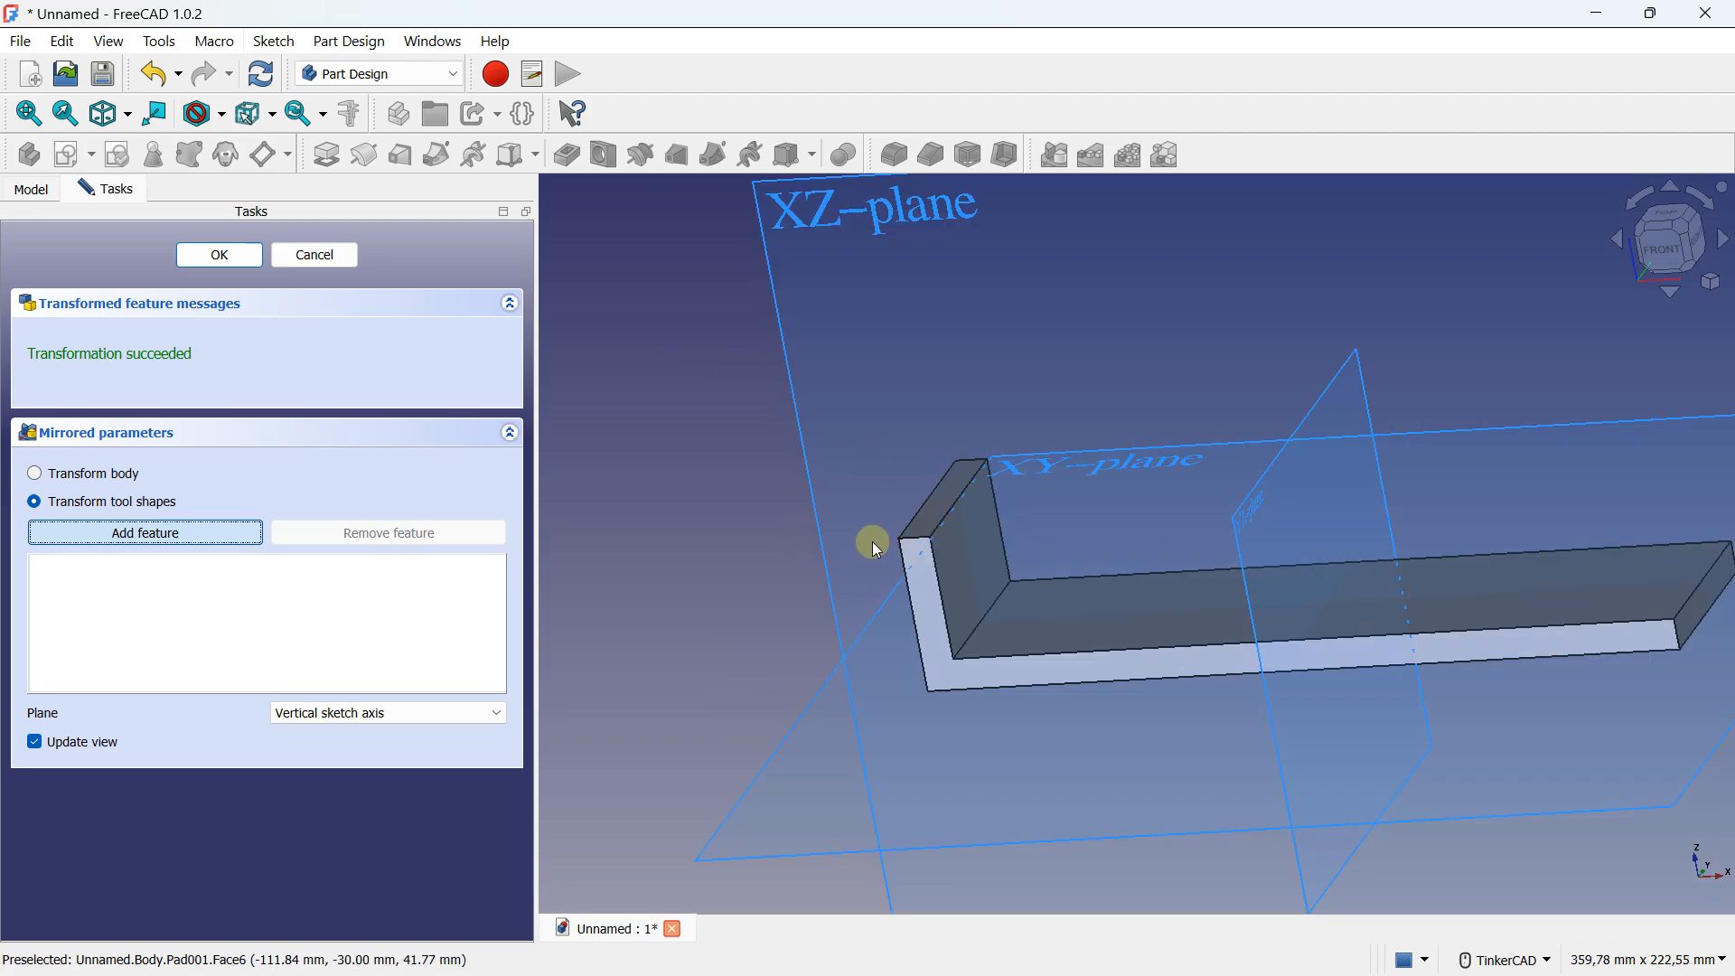
pyautogui.click(947, 508)
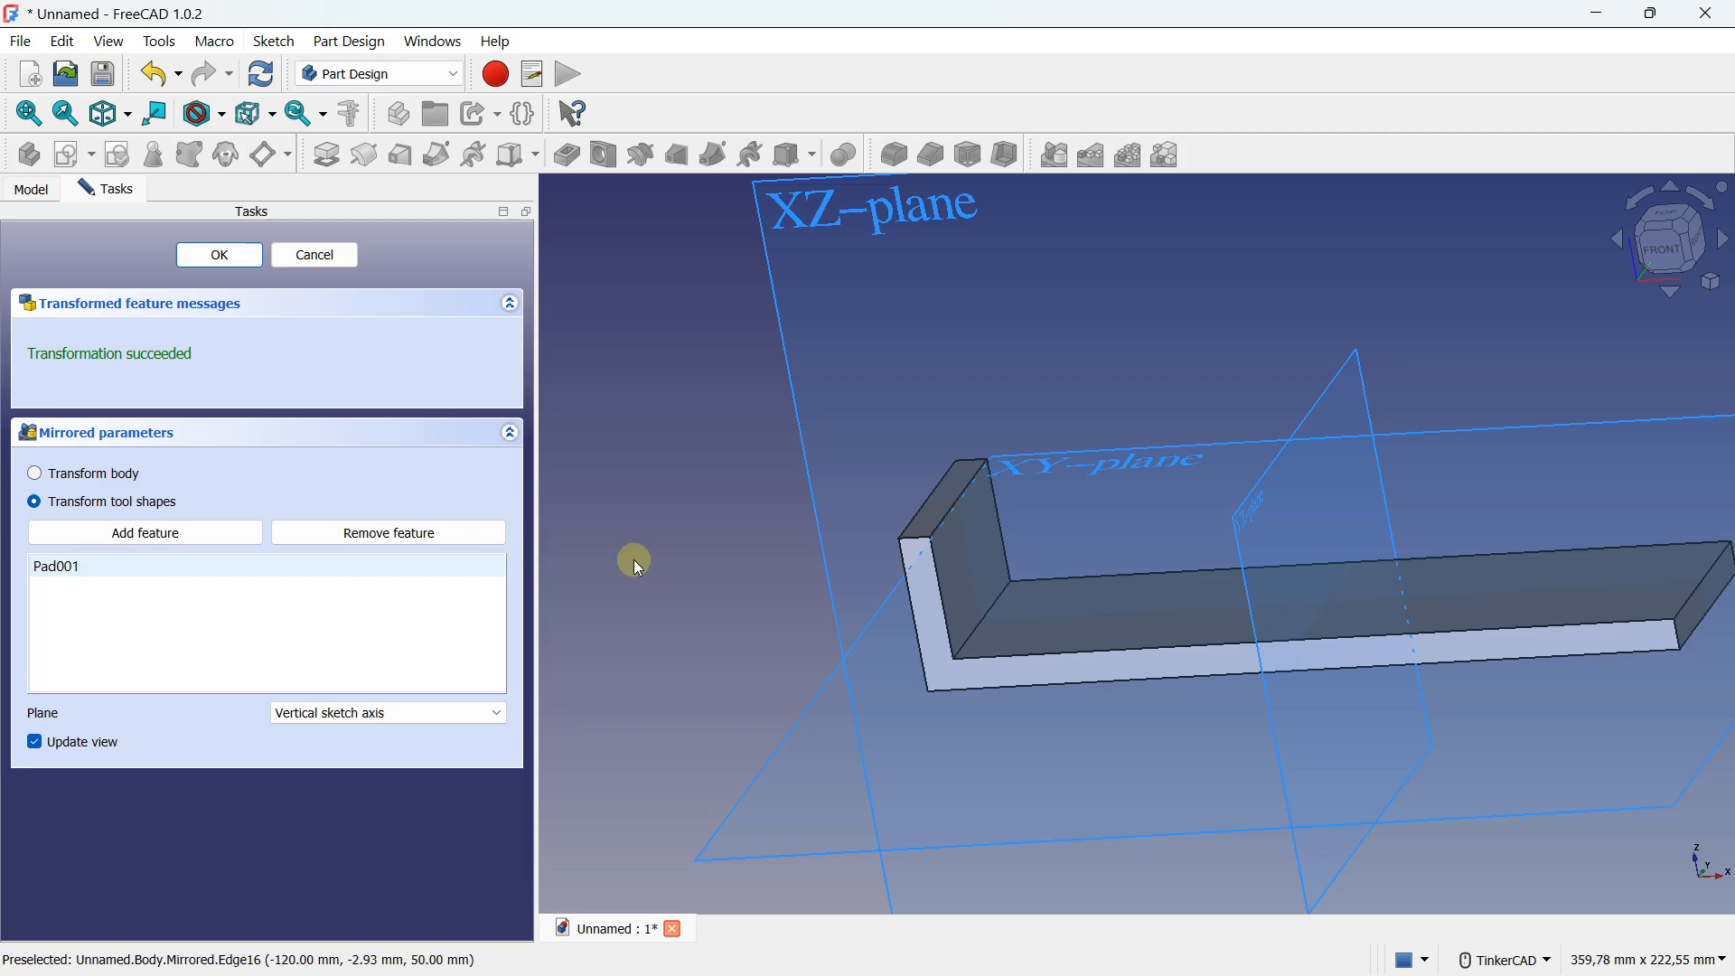
# Pick the base YZ plane as the mirror plane reference and finish mirroring the wall to the opposite end.
pyautogui.scroll(-3, 941, 531)
pyautogui.click(403, 713)
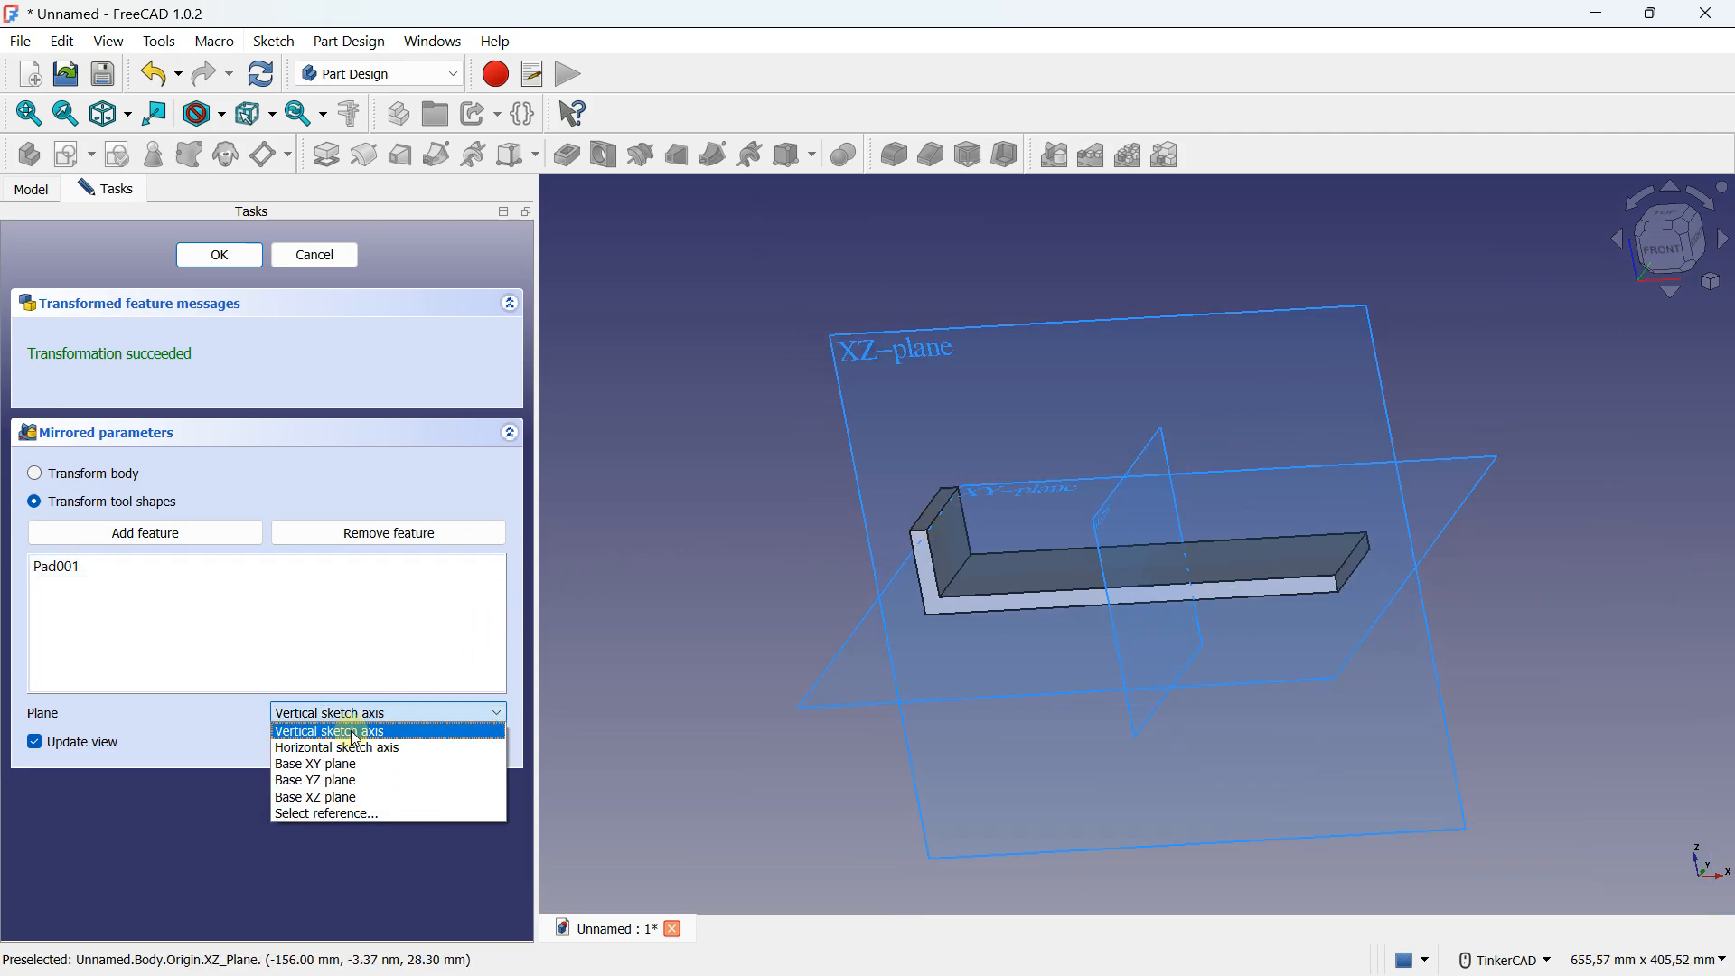
pyautogui.click(342, 817)
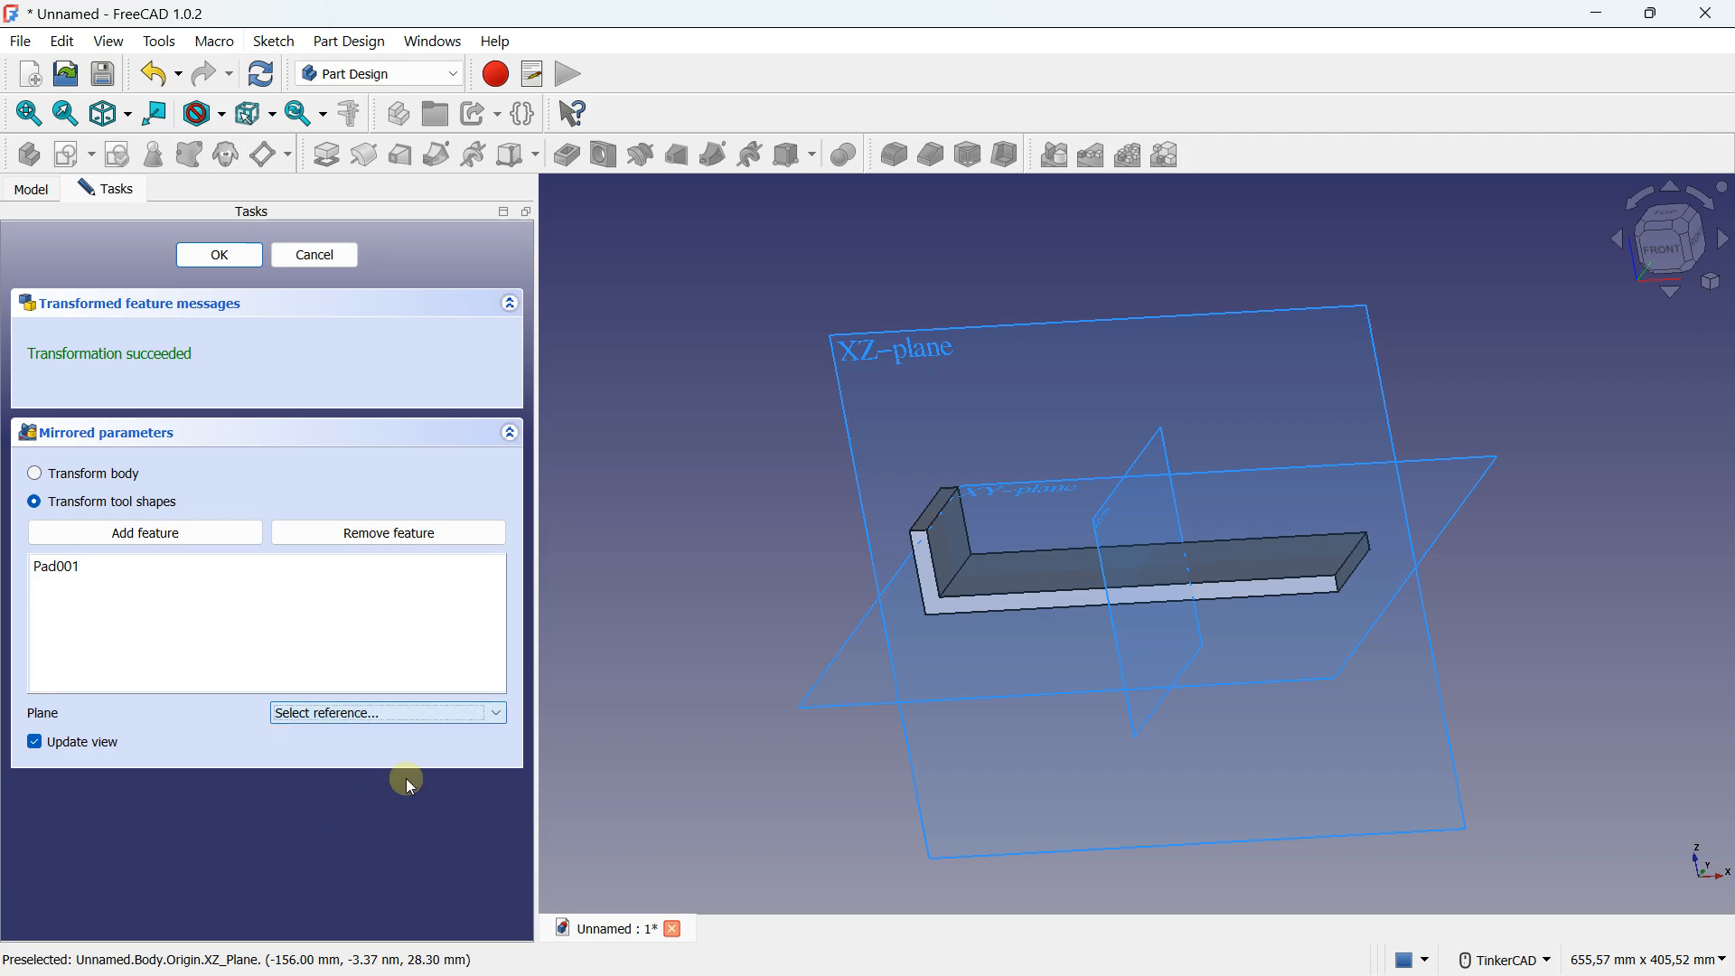
pyautogui.click(1118, 500)
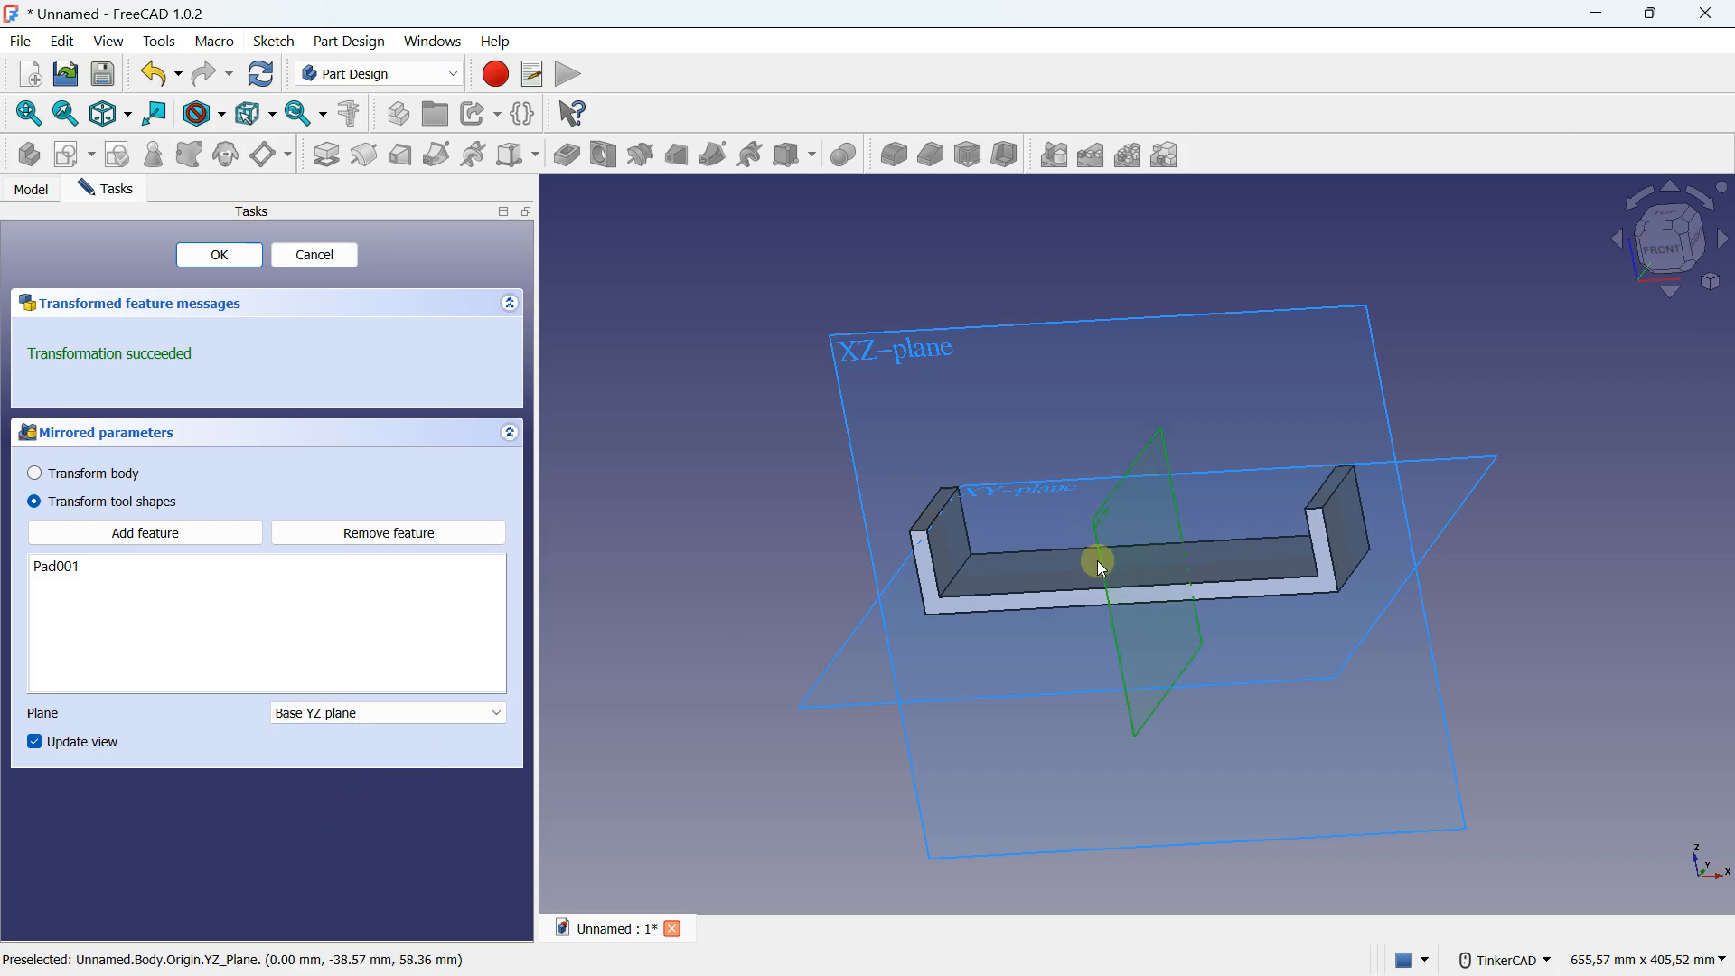
pyautogui.click(233, 270)
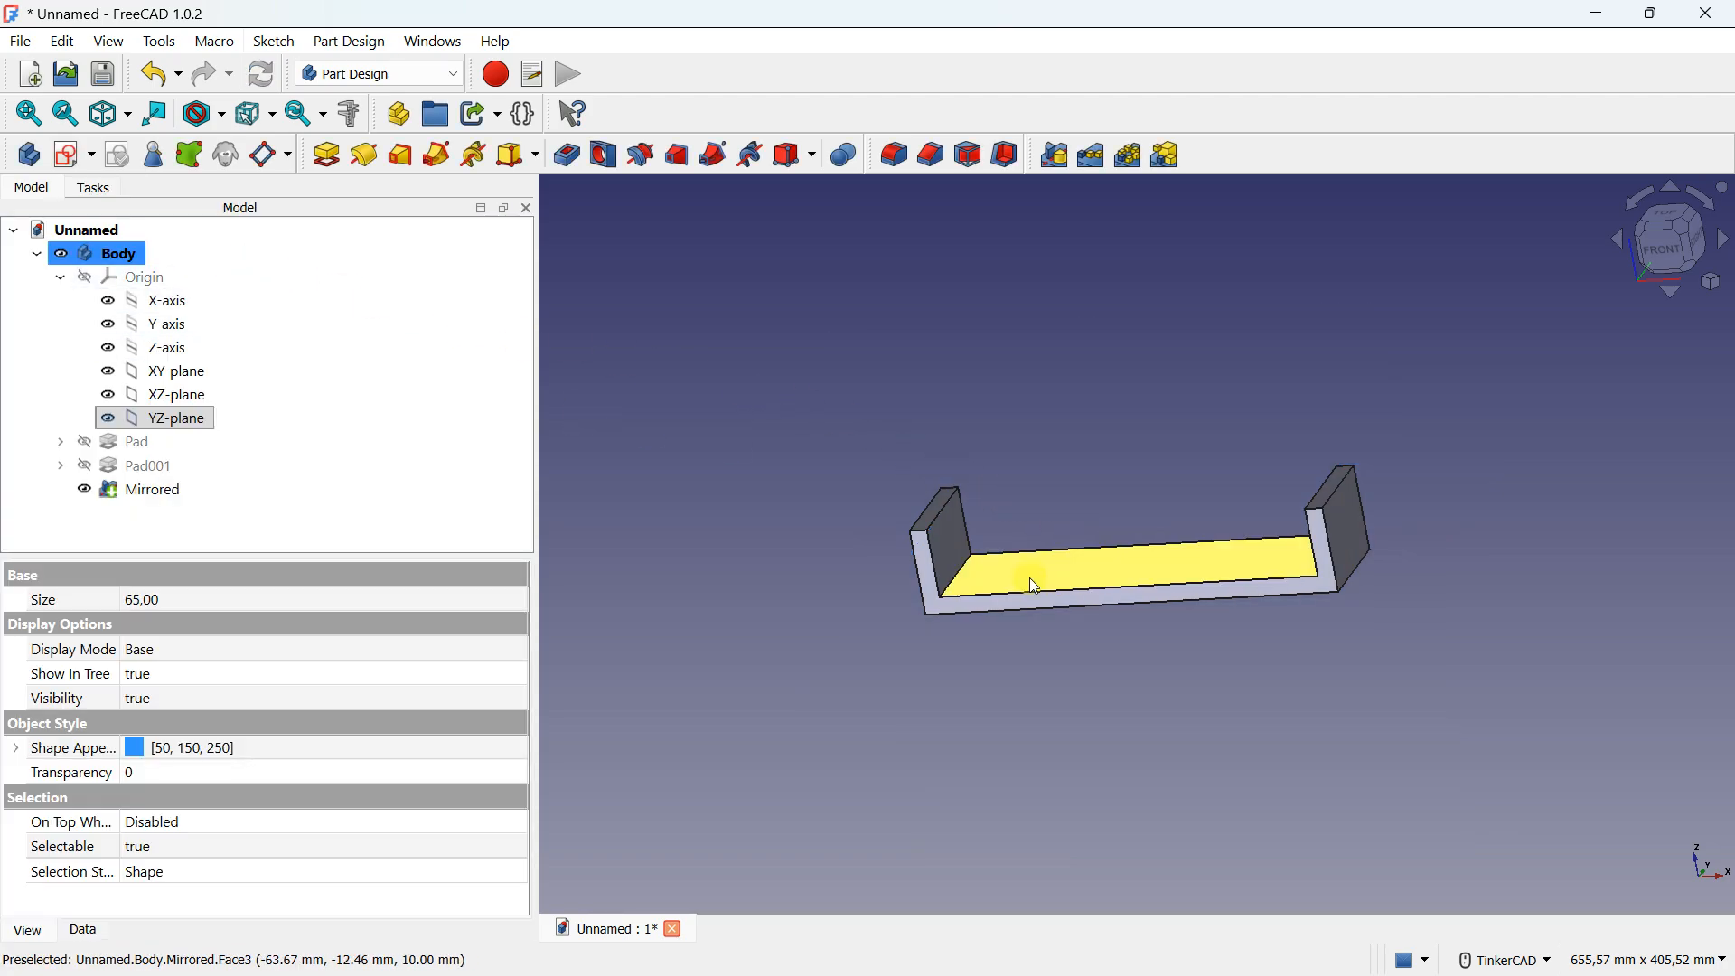
# Create a new sketch on the plate's upper face between the two upright walls.
pyautogui.moveTo(1035, 586); pyautogui.dragTo(1003, 528, button='right')
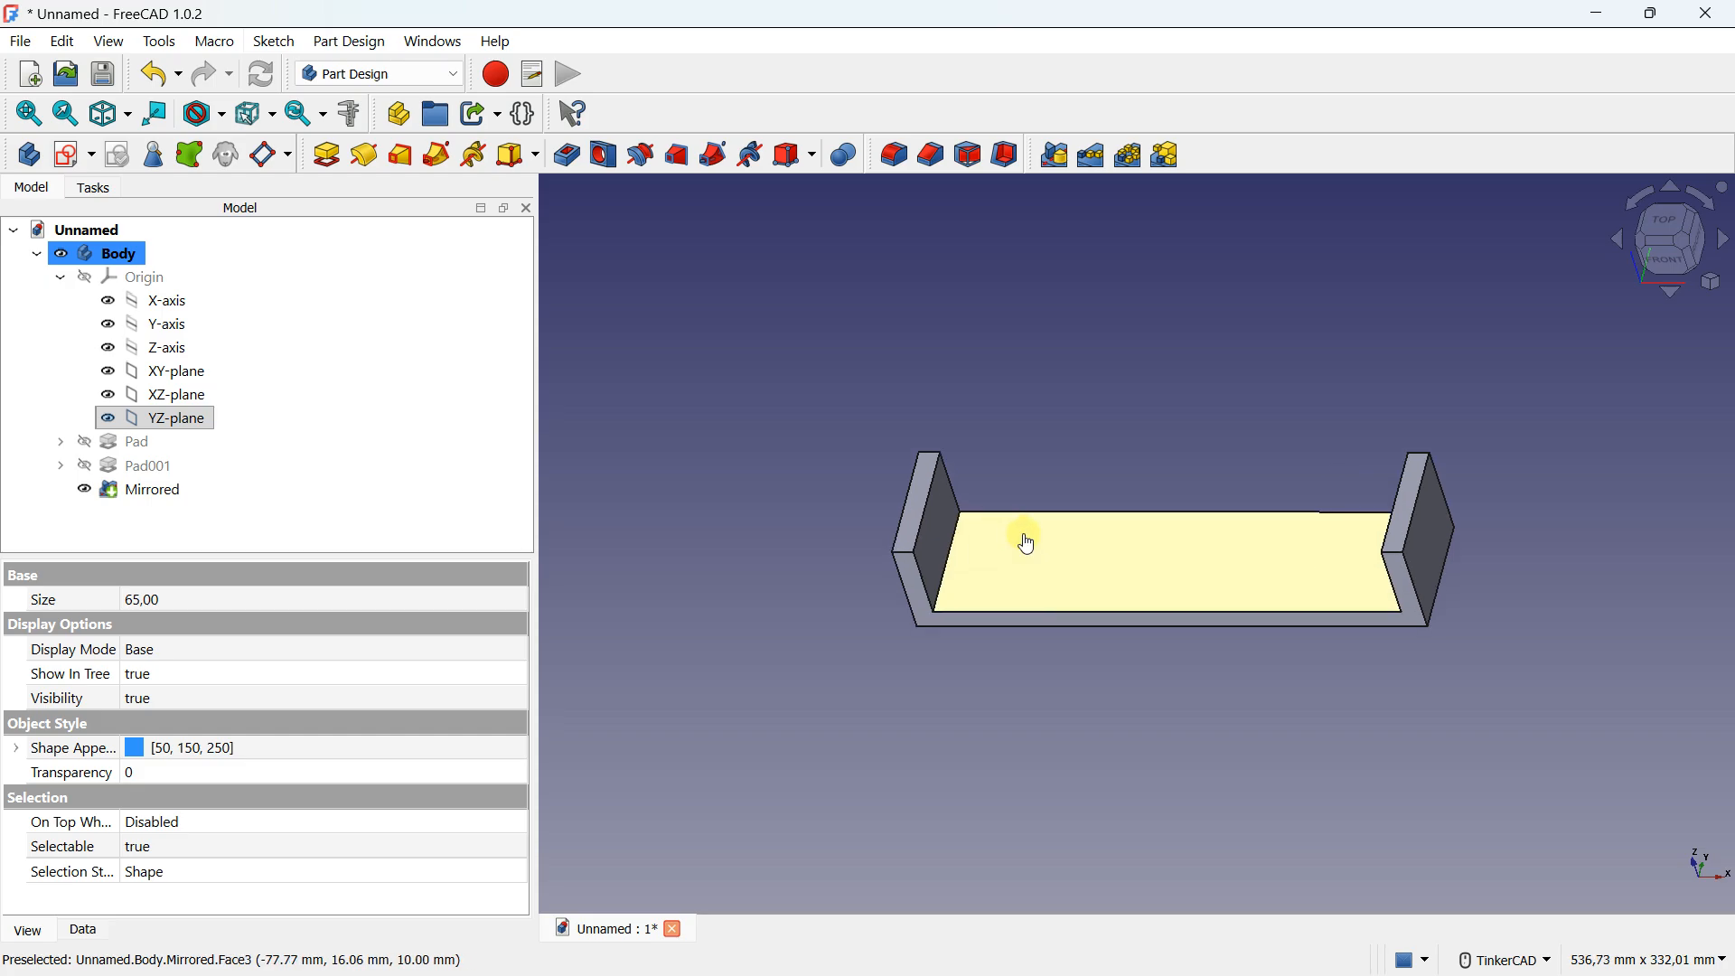
pyautogui.click(1028, 542)
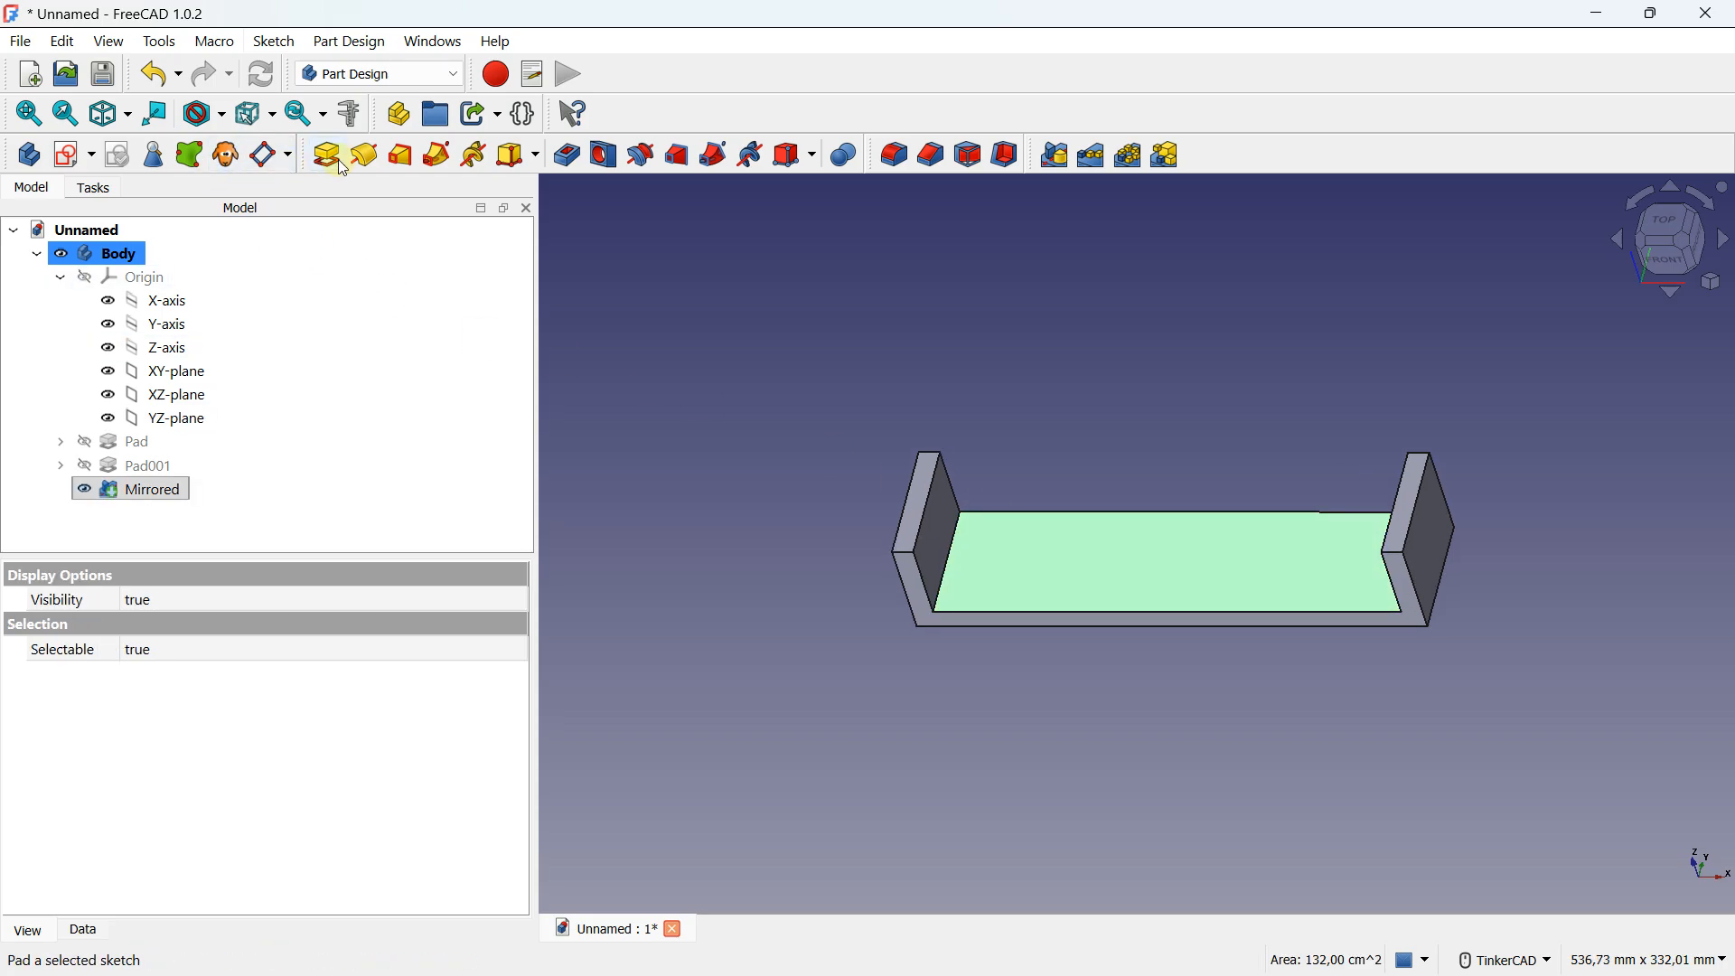
pyautogui.click(69, 167)
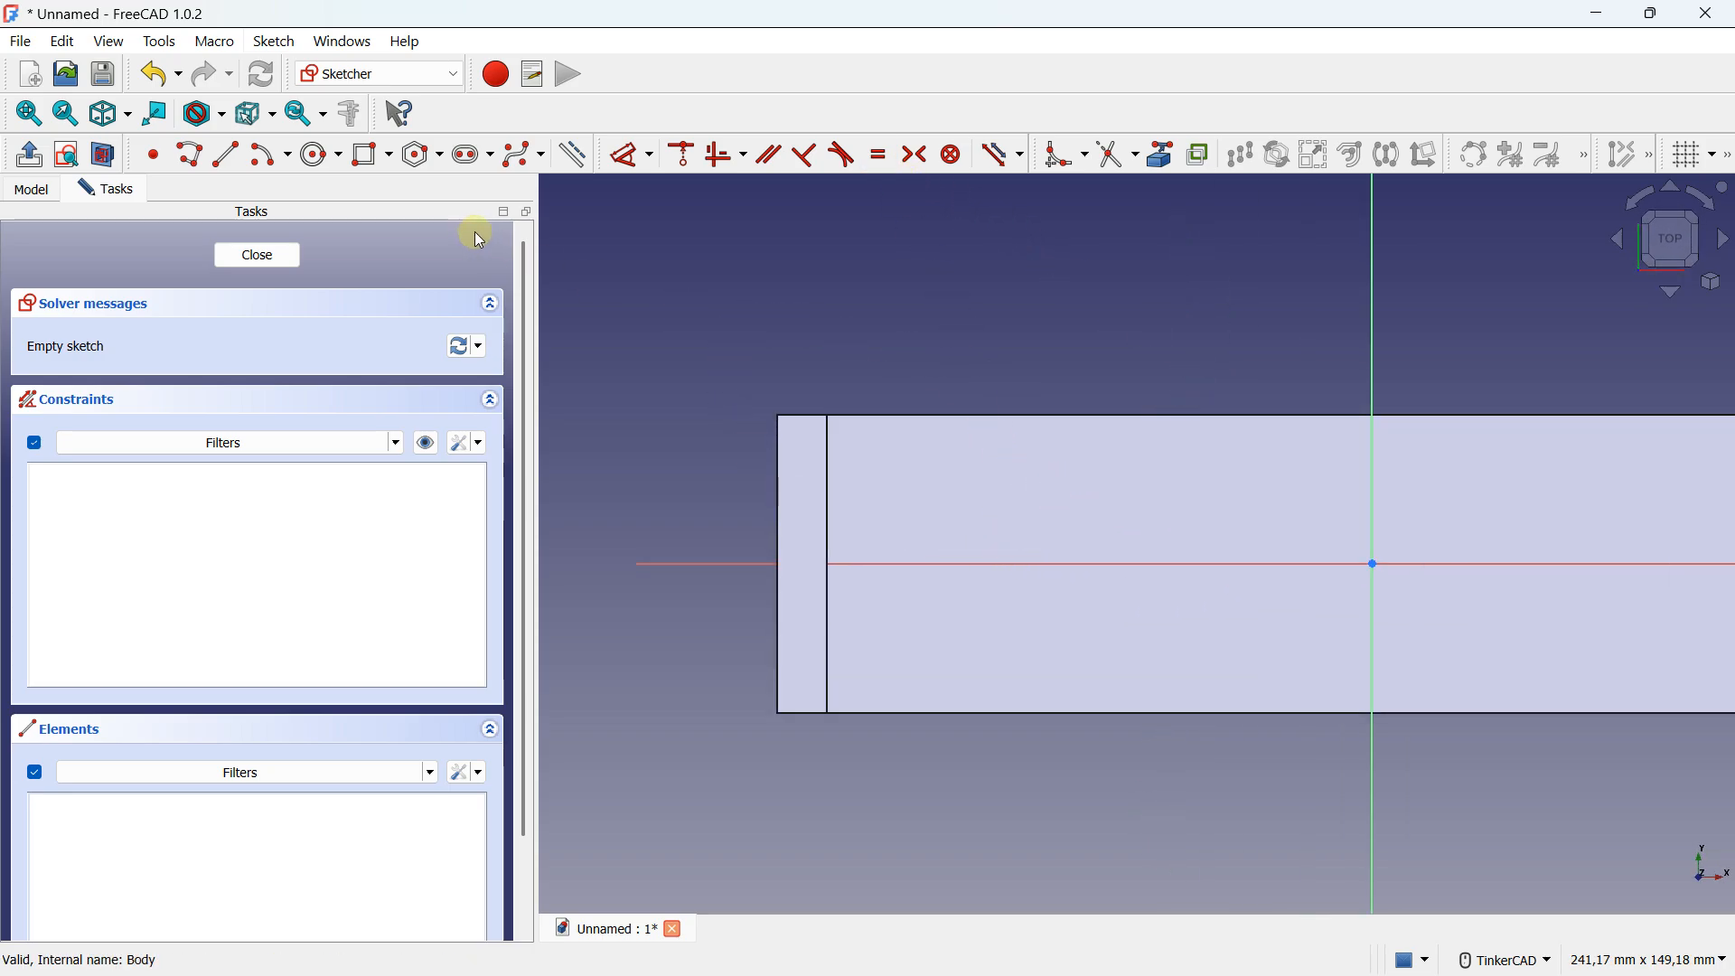
# With the grid shown, sketch a rectangle about 60 by 40 mm on the left half of the plate's upper face and close the sketch.
pyautogui.click(394, 159)
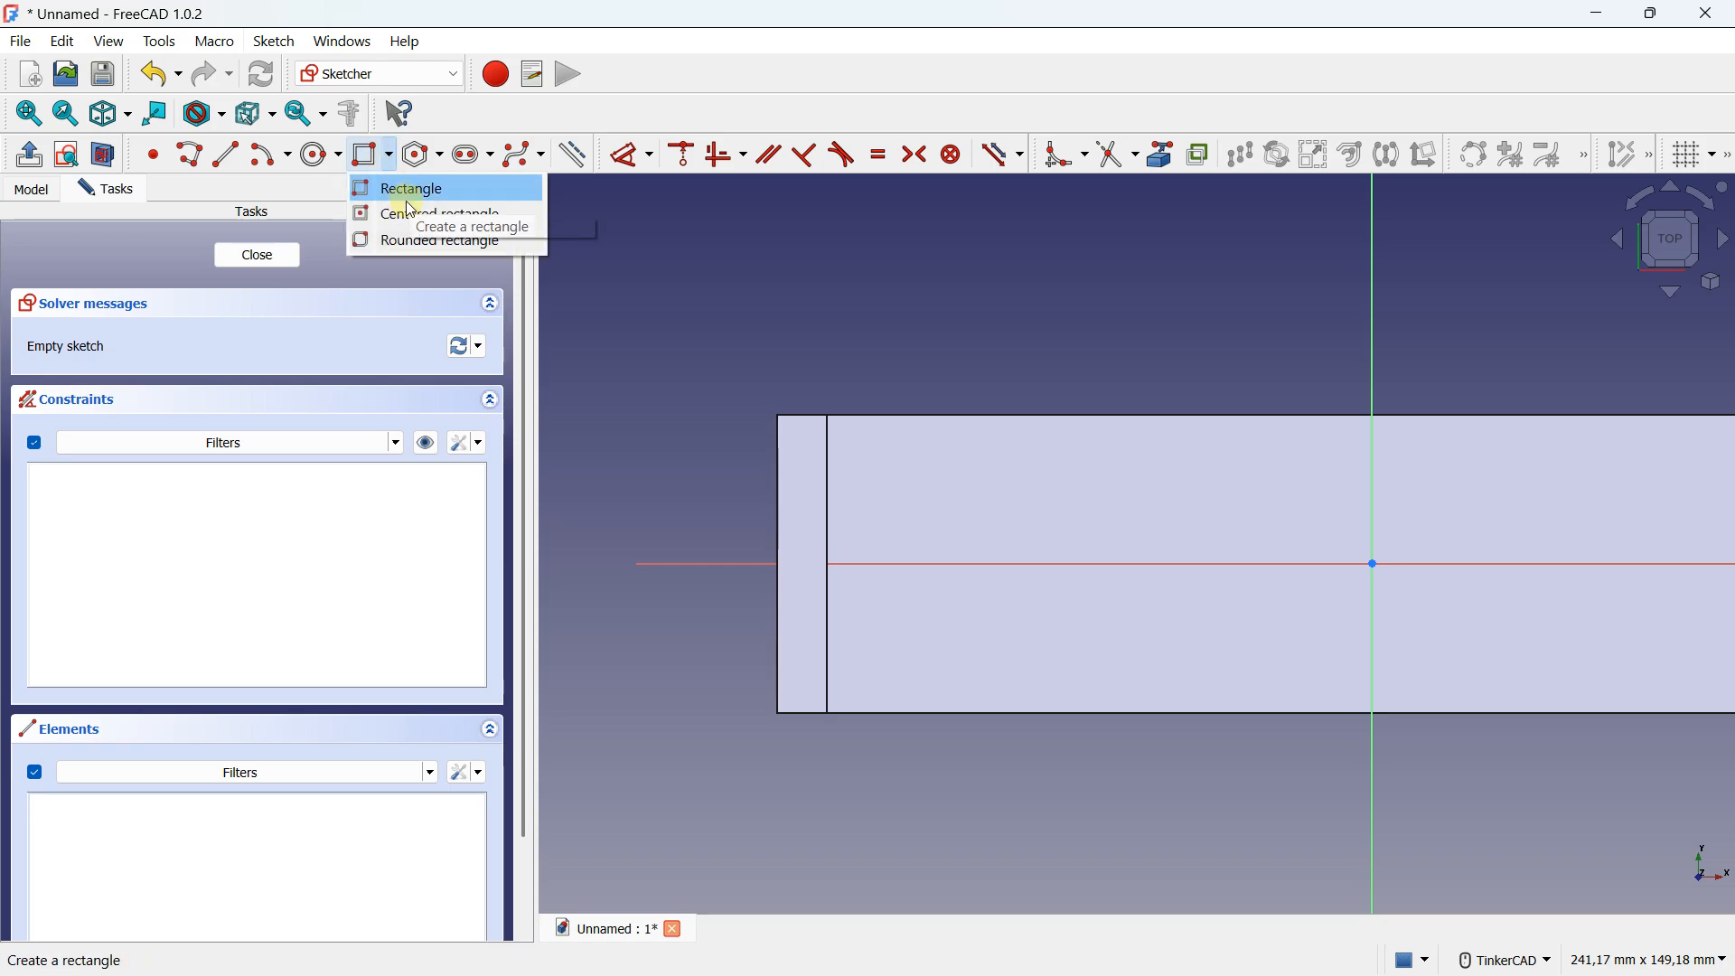
pyautogui.click(416, 197)
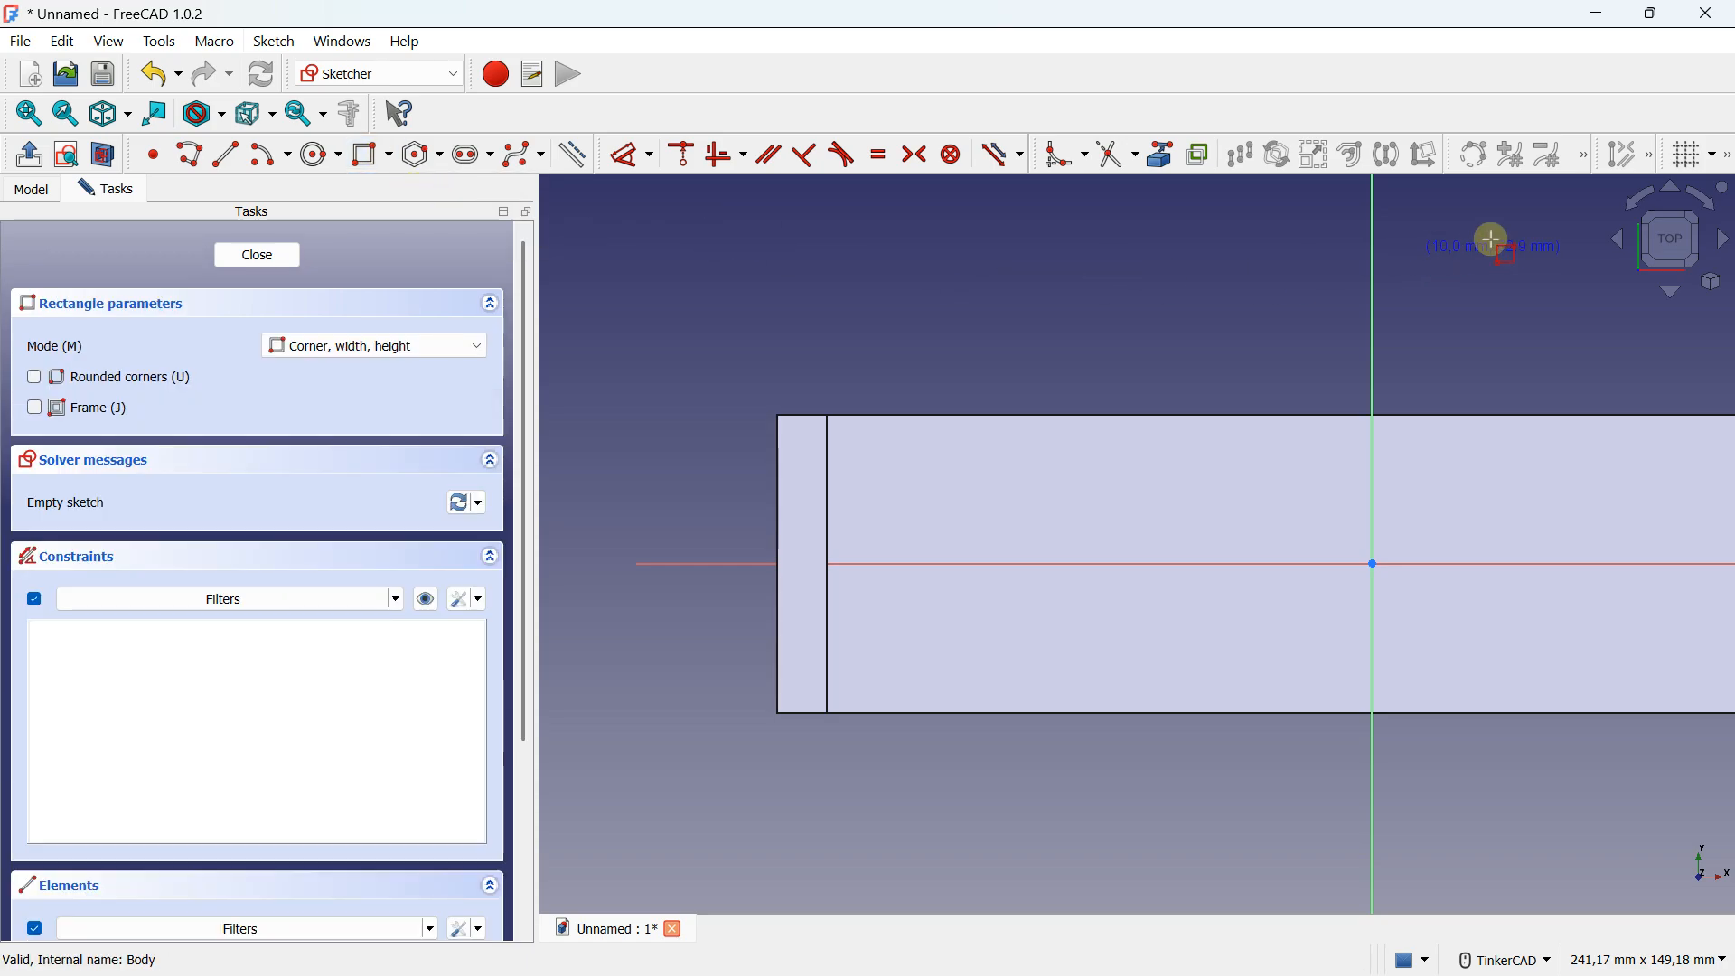
pyautogui.click(1688, 156)
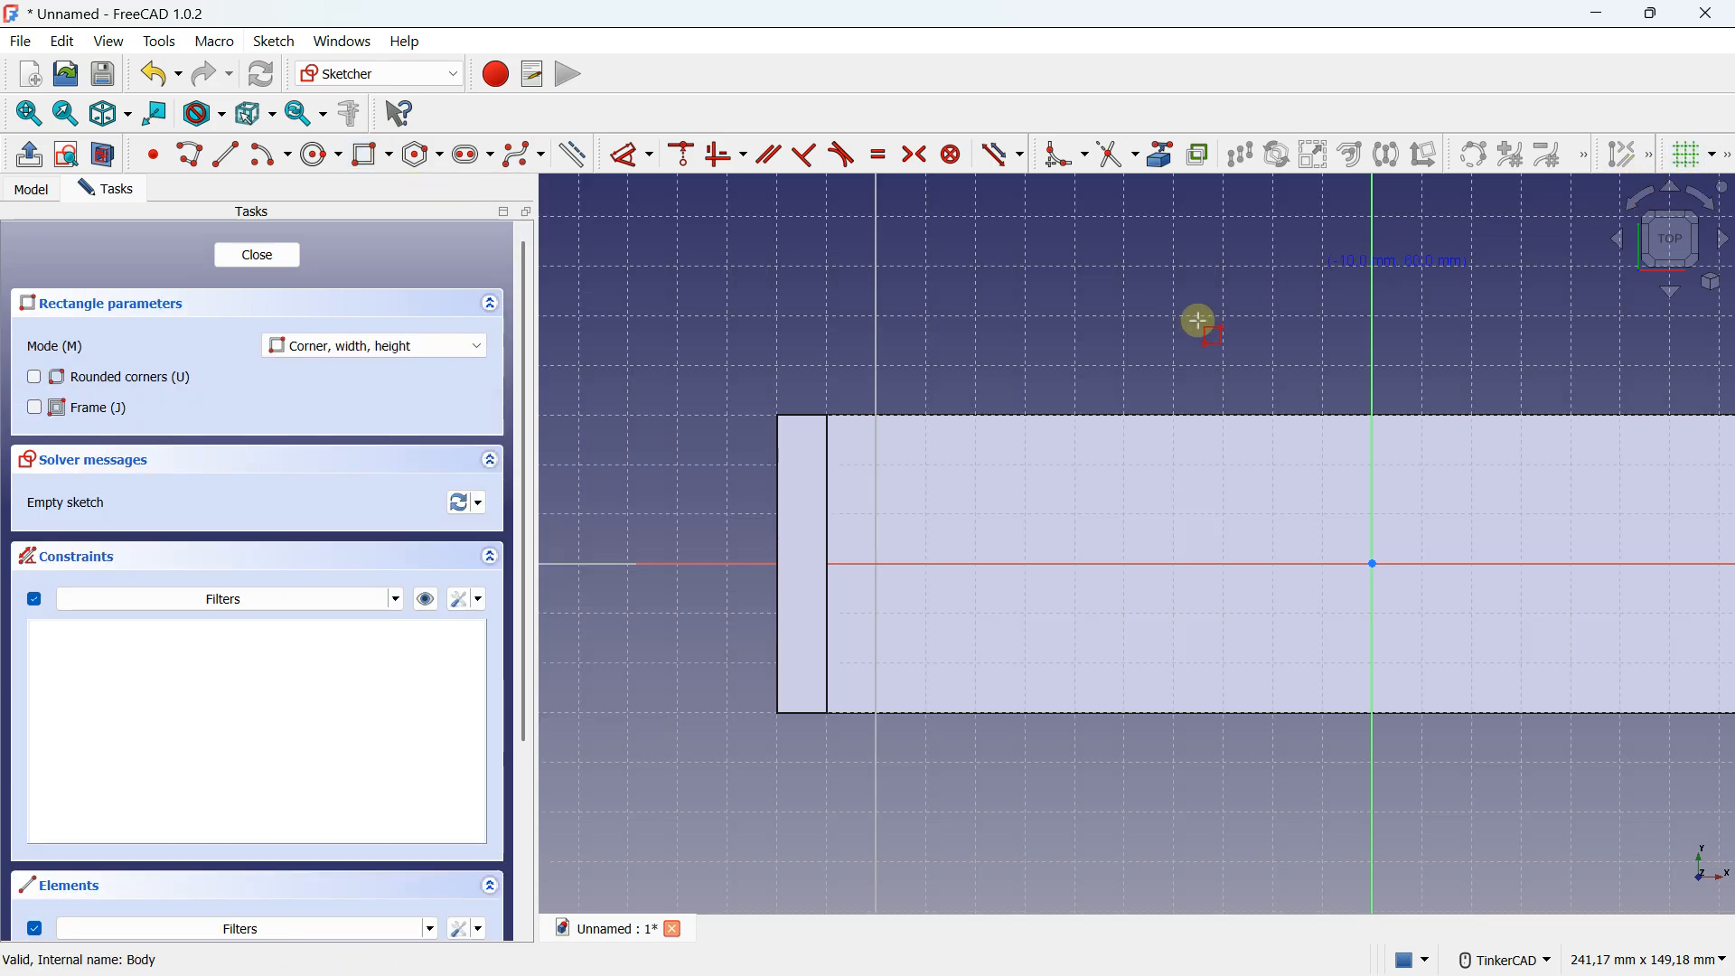
pyautogui.click(928, 465)
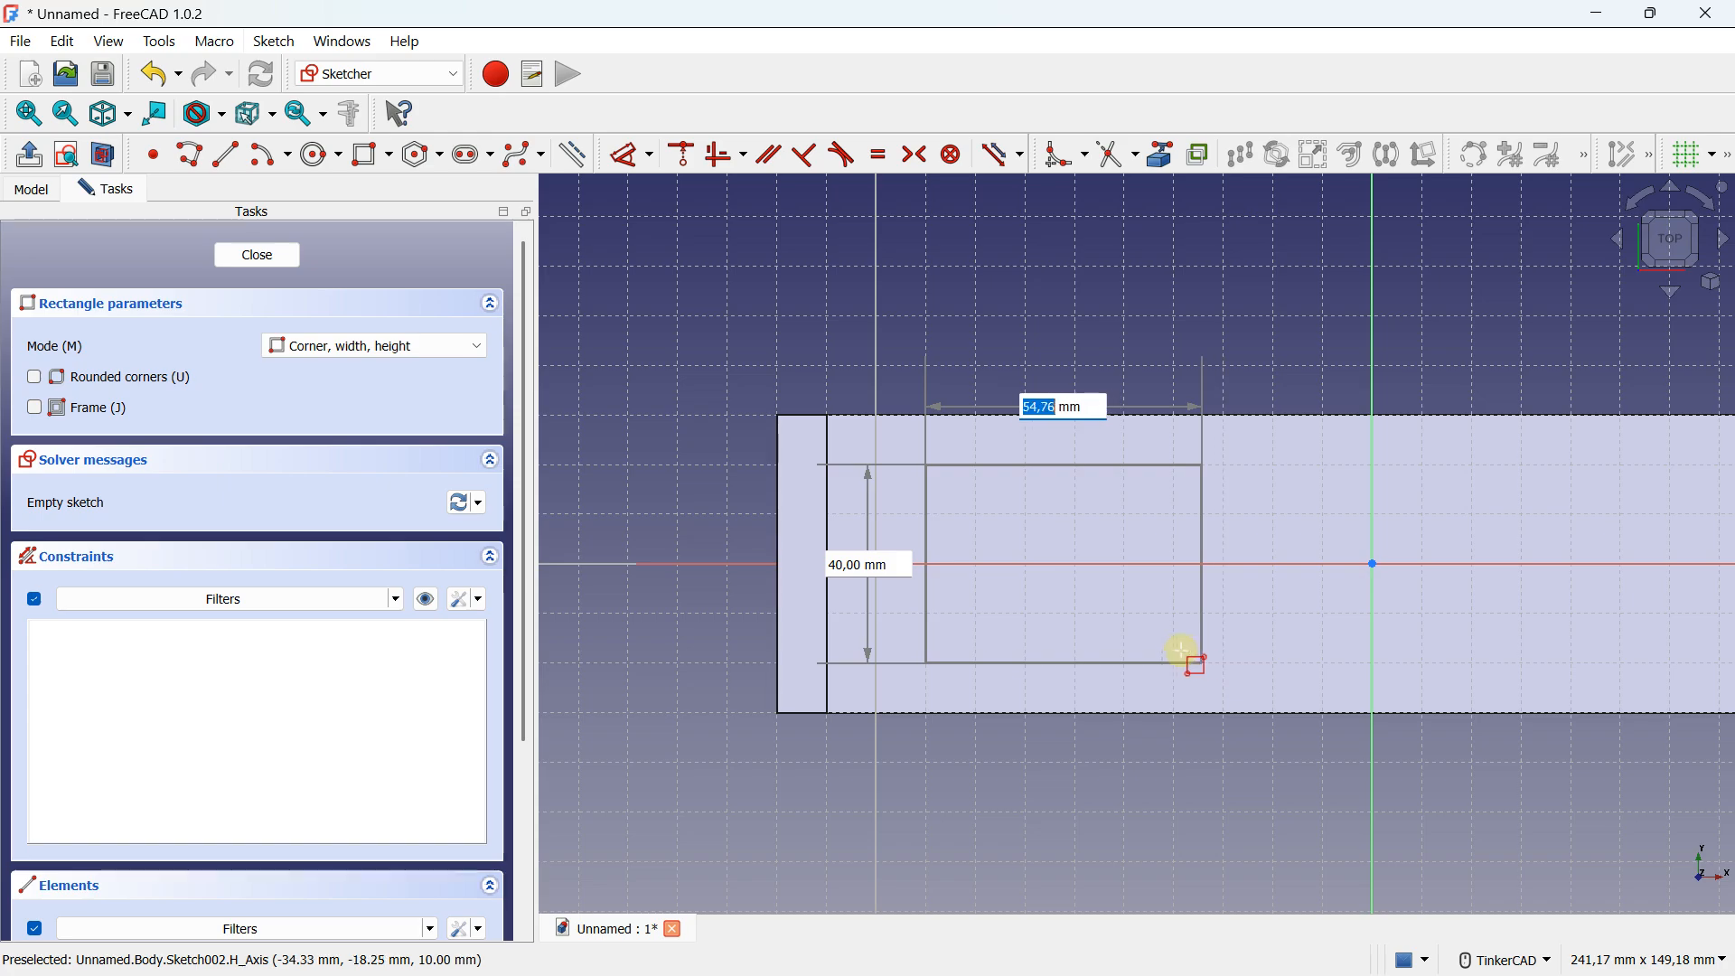
pyautogui.click(1224, 662)
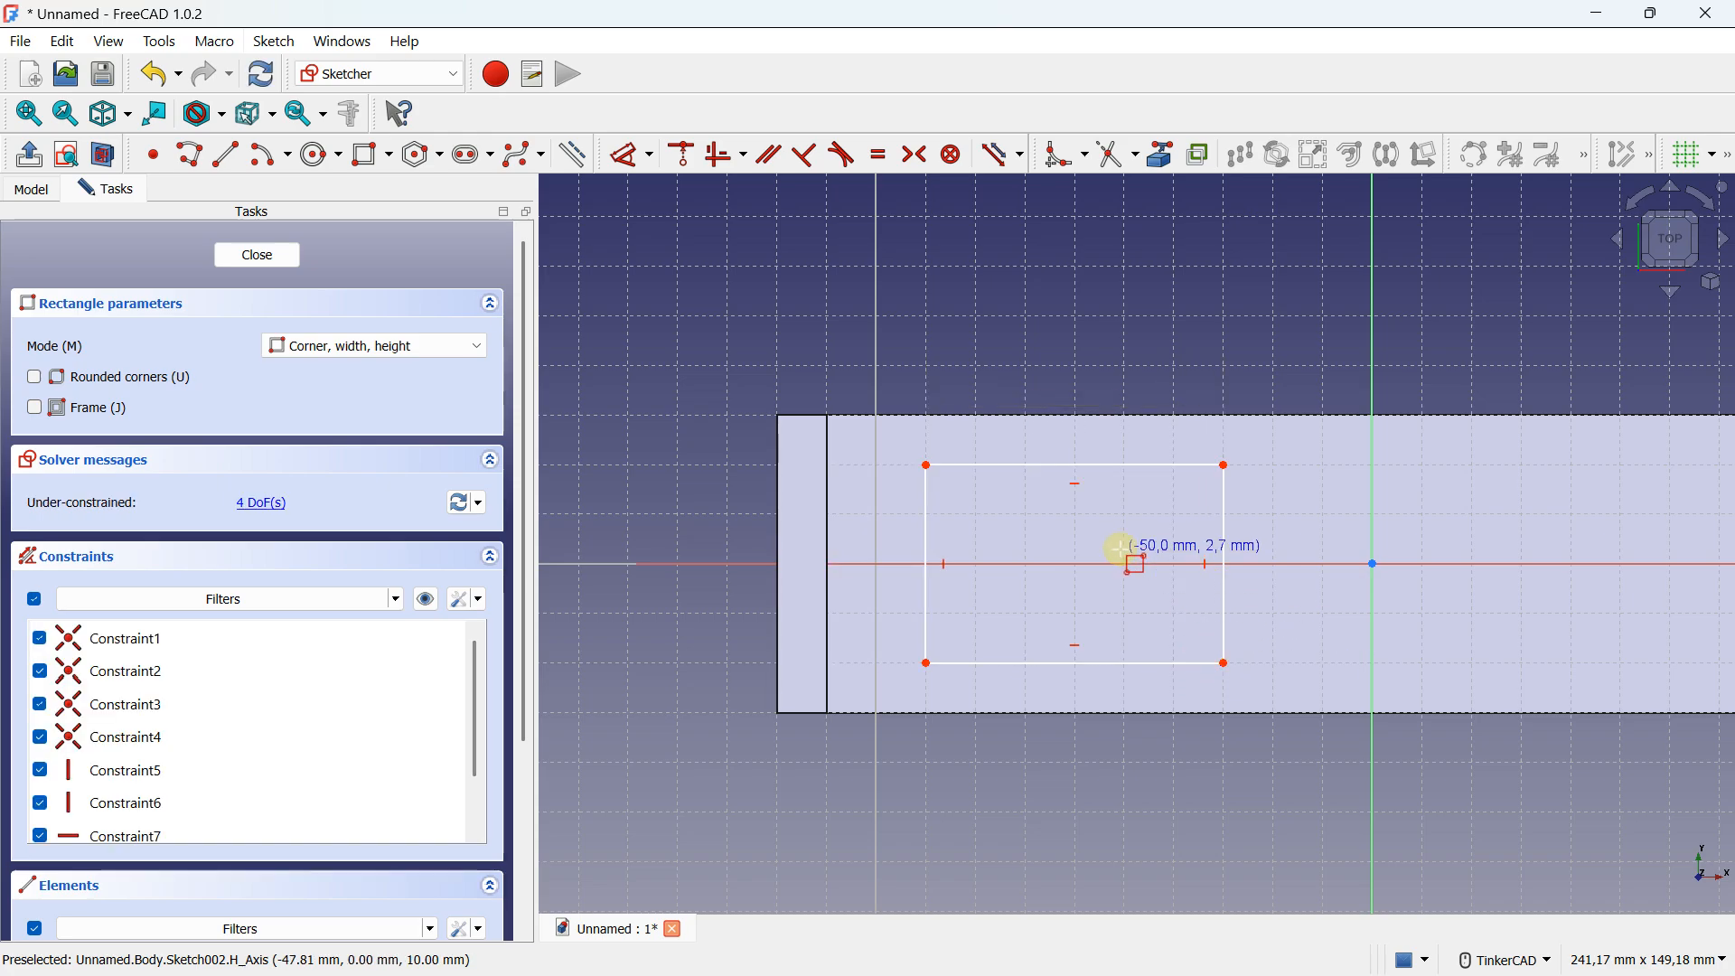
pyautogui.scroll(-2, 1127, 554)
pyautogui.click(276, 256)
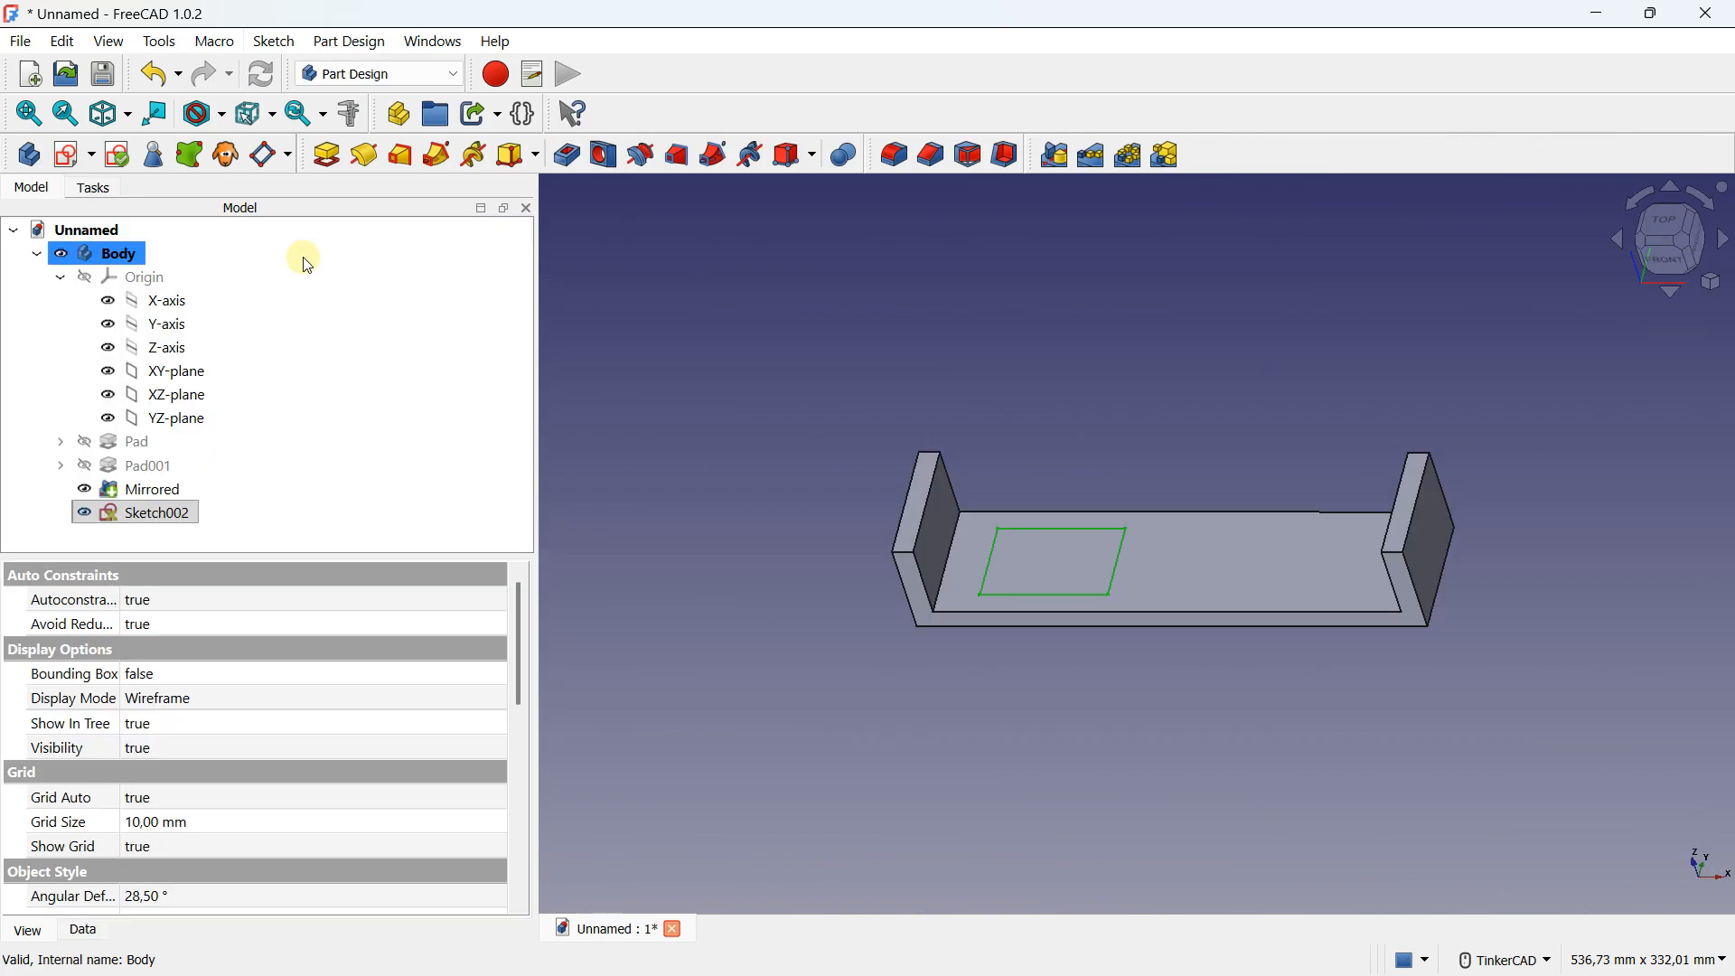
# Cut the rectangle out of the plate with a Pocket of type Through all.
pyautogui.scroll(1, 907, 519)
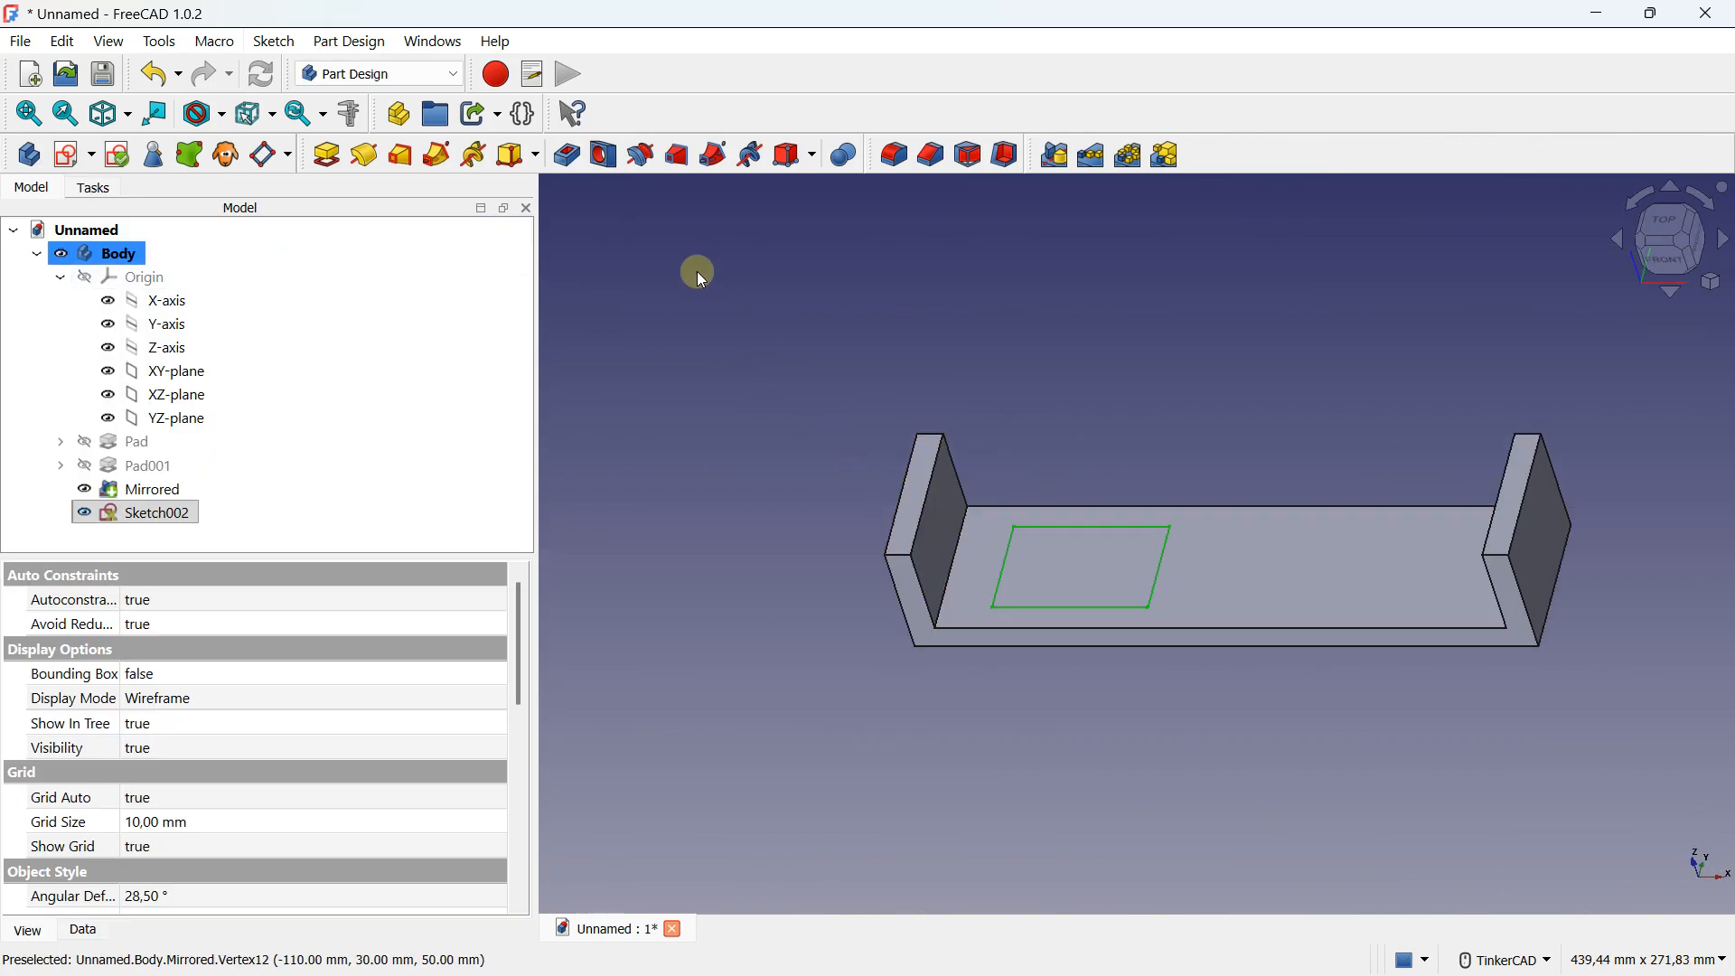
pyautogui.click(564, 159)
pyautogui.click(350, 344)
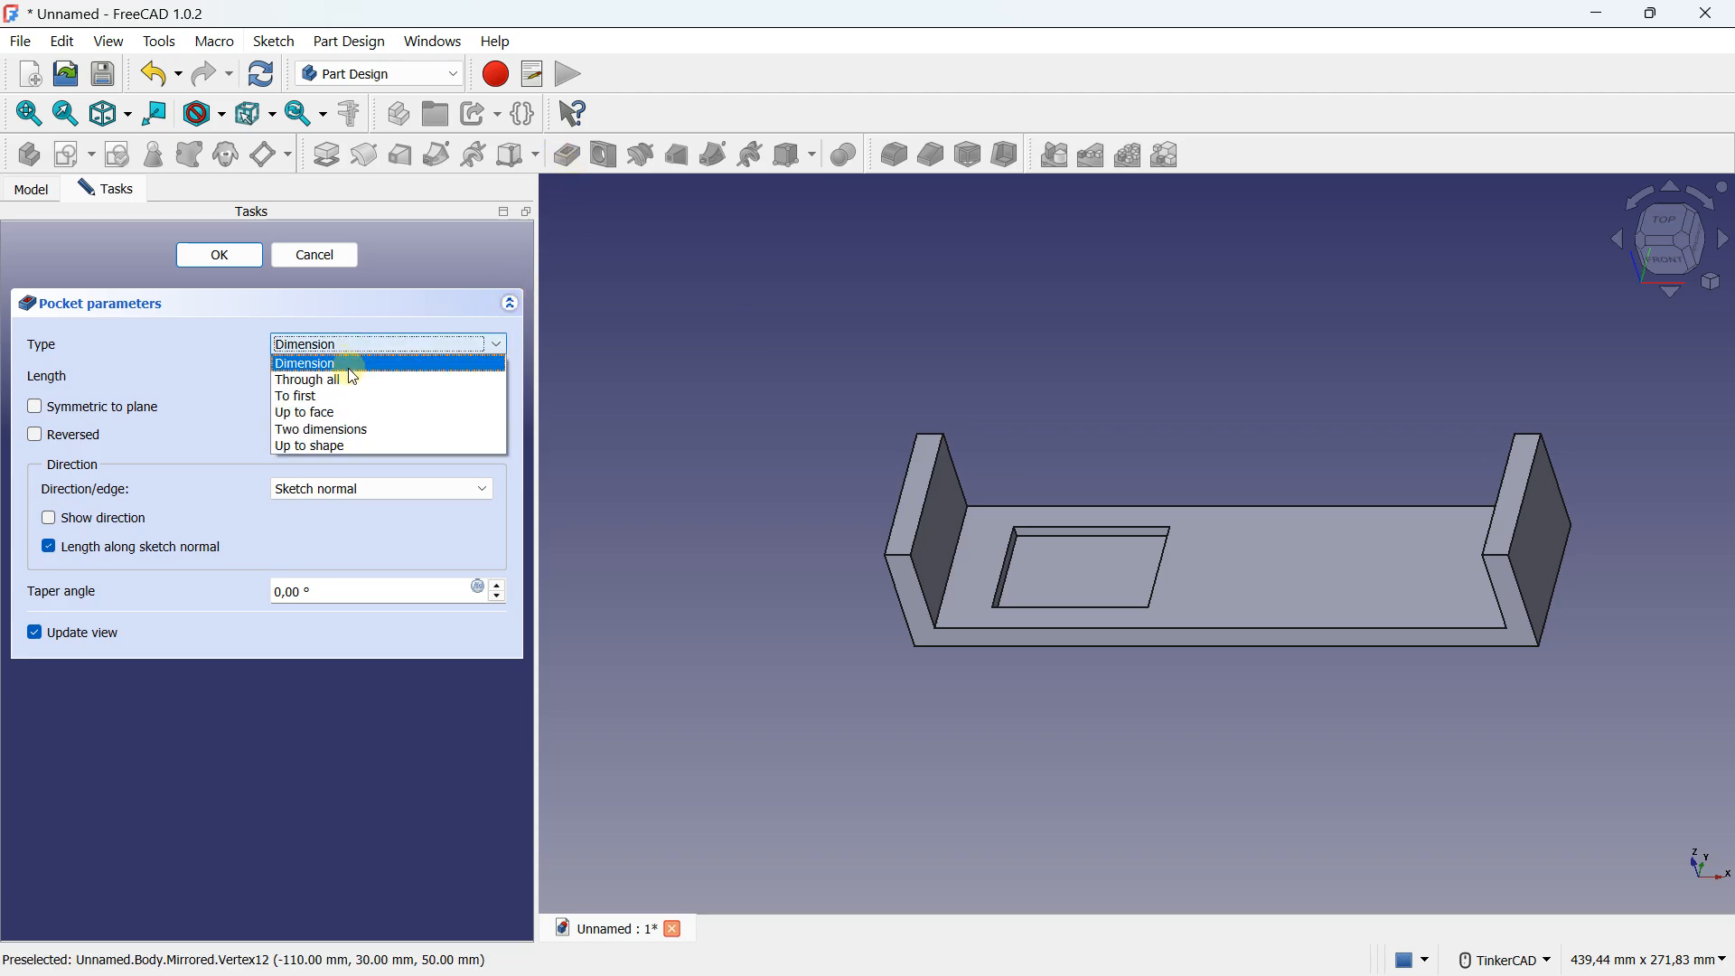
pyautogui.click(341, 381)
pyautogui.click(222, 256)
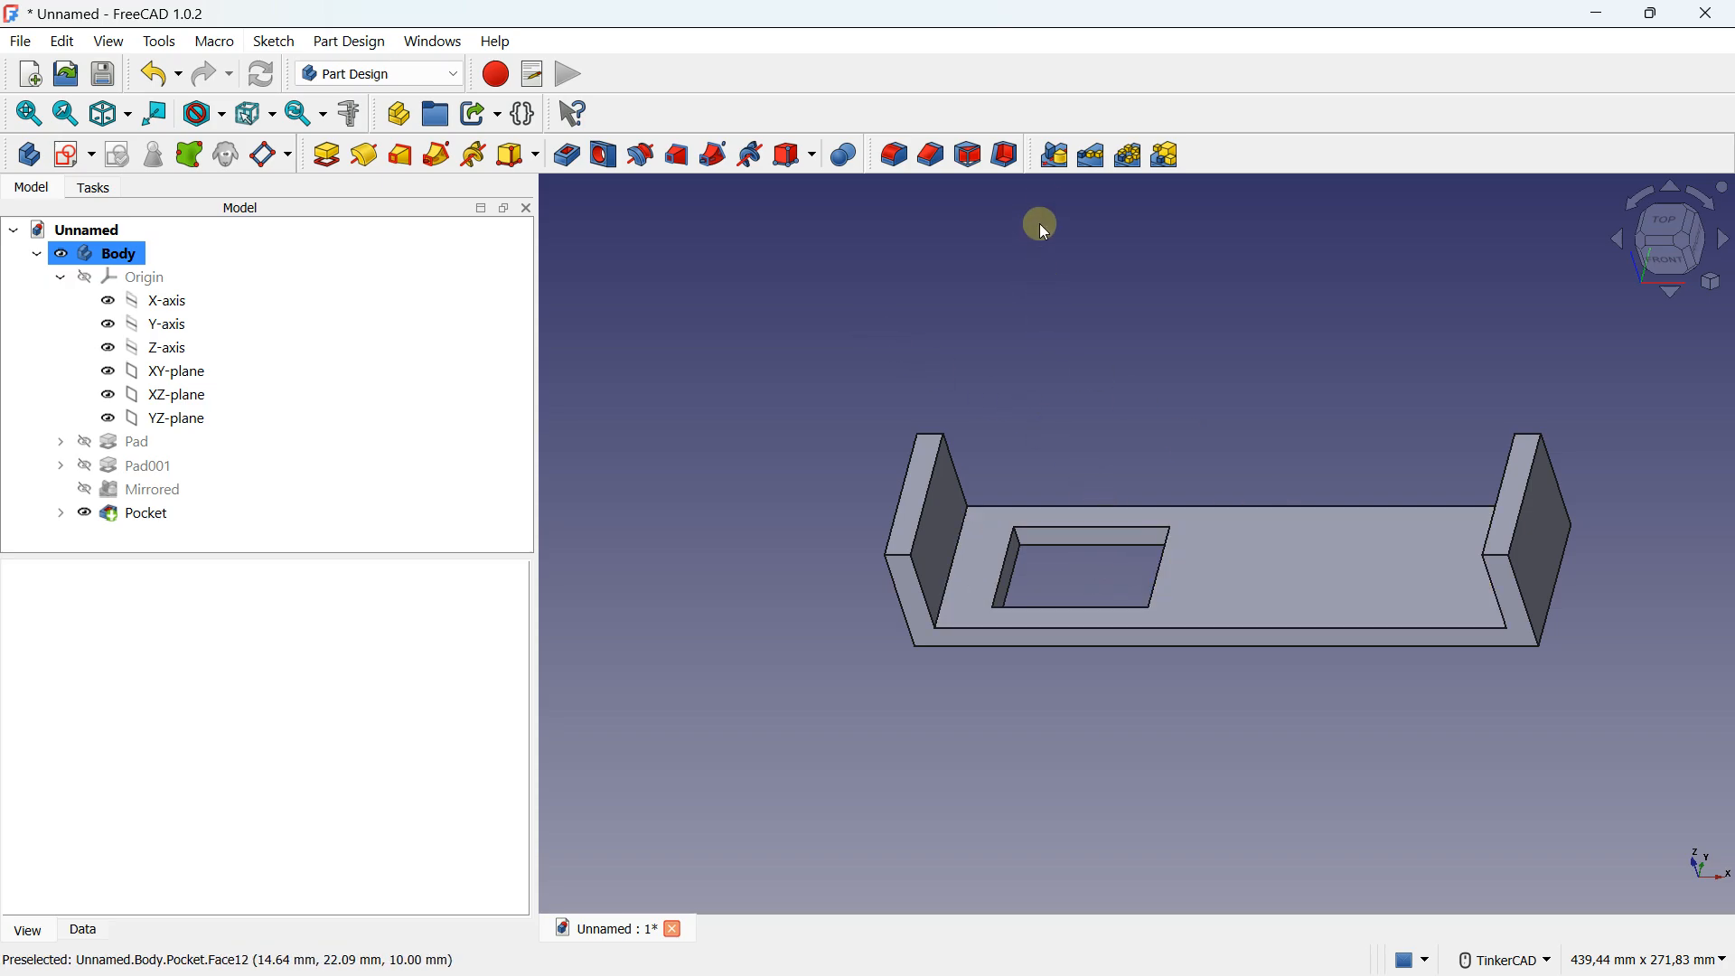
# Start a Mirrored feature that transforms tool shapes and add the plate's rectangular pocket as the feature to mirror.
pyautogui.click(1056, 163)
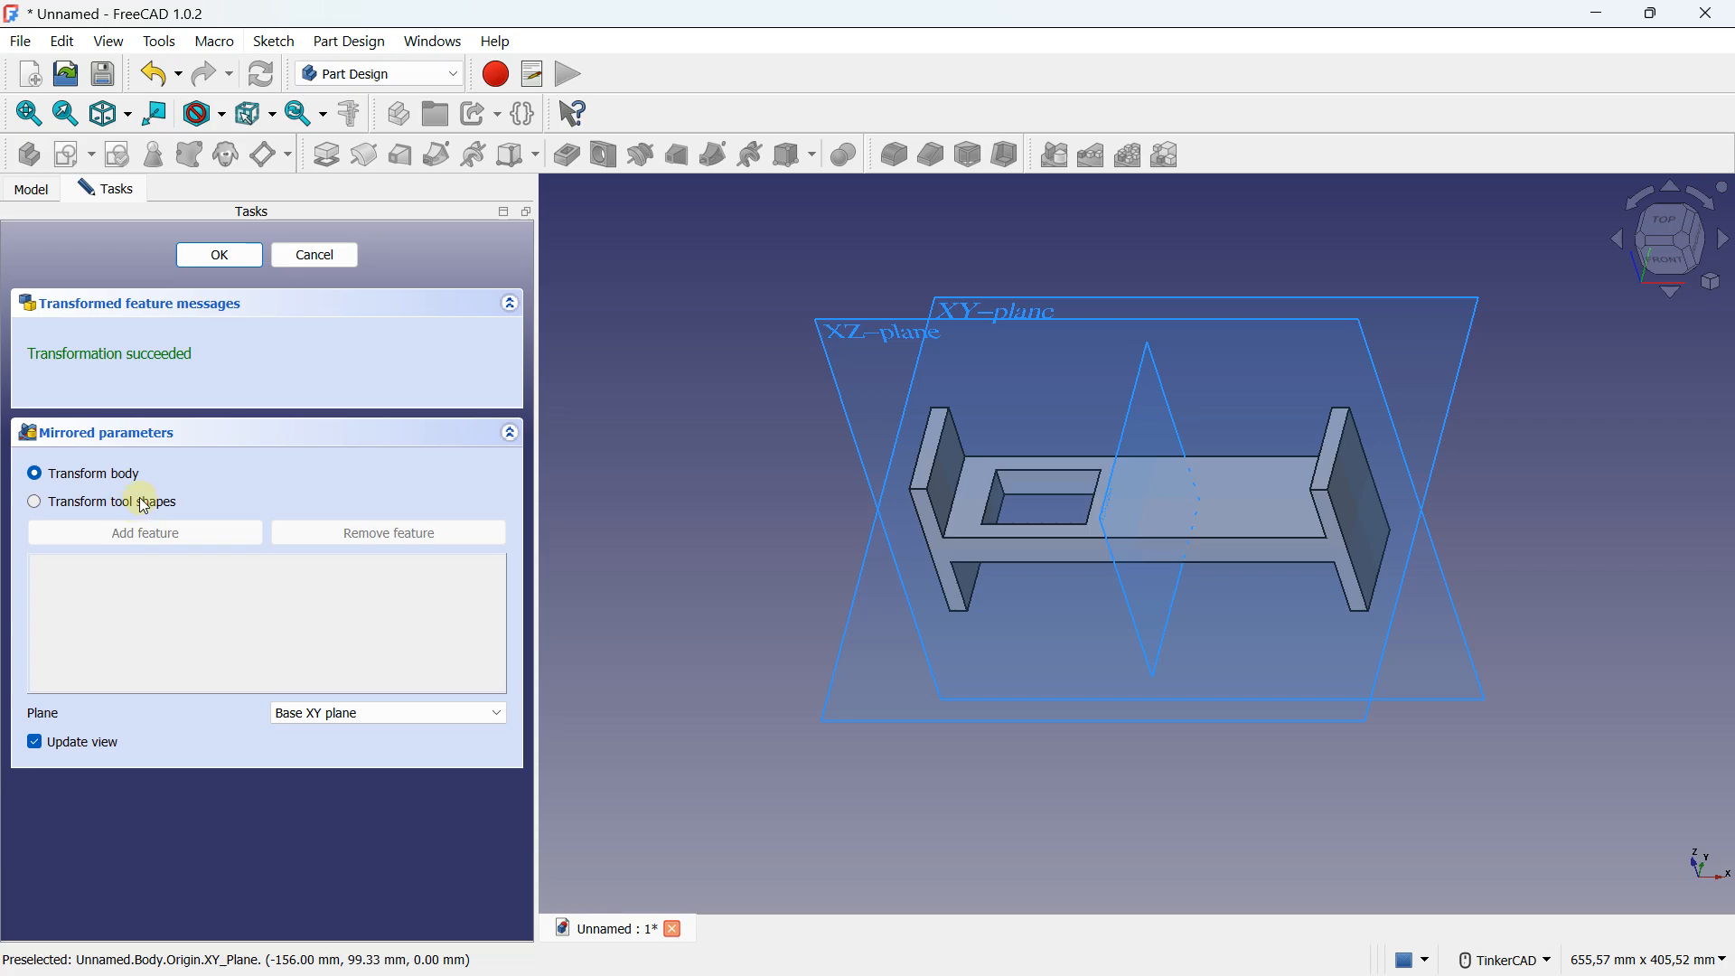
pyautogui.scroll(2, 1067, 470)
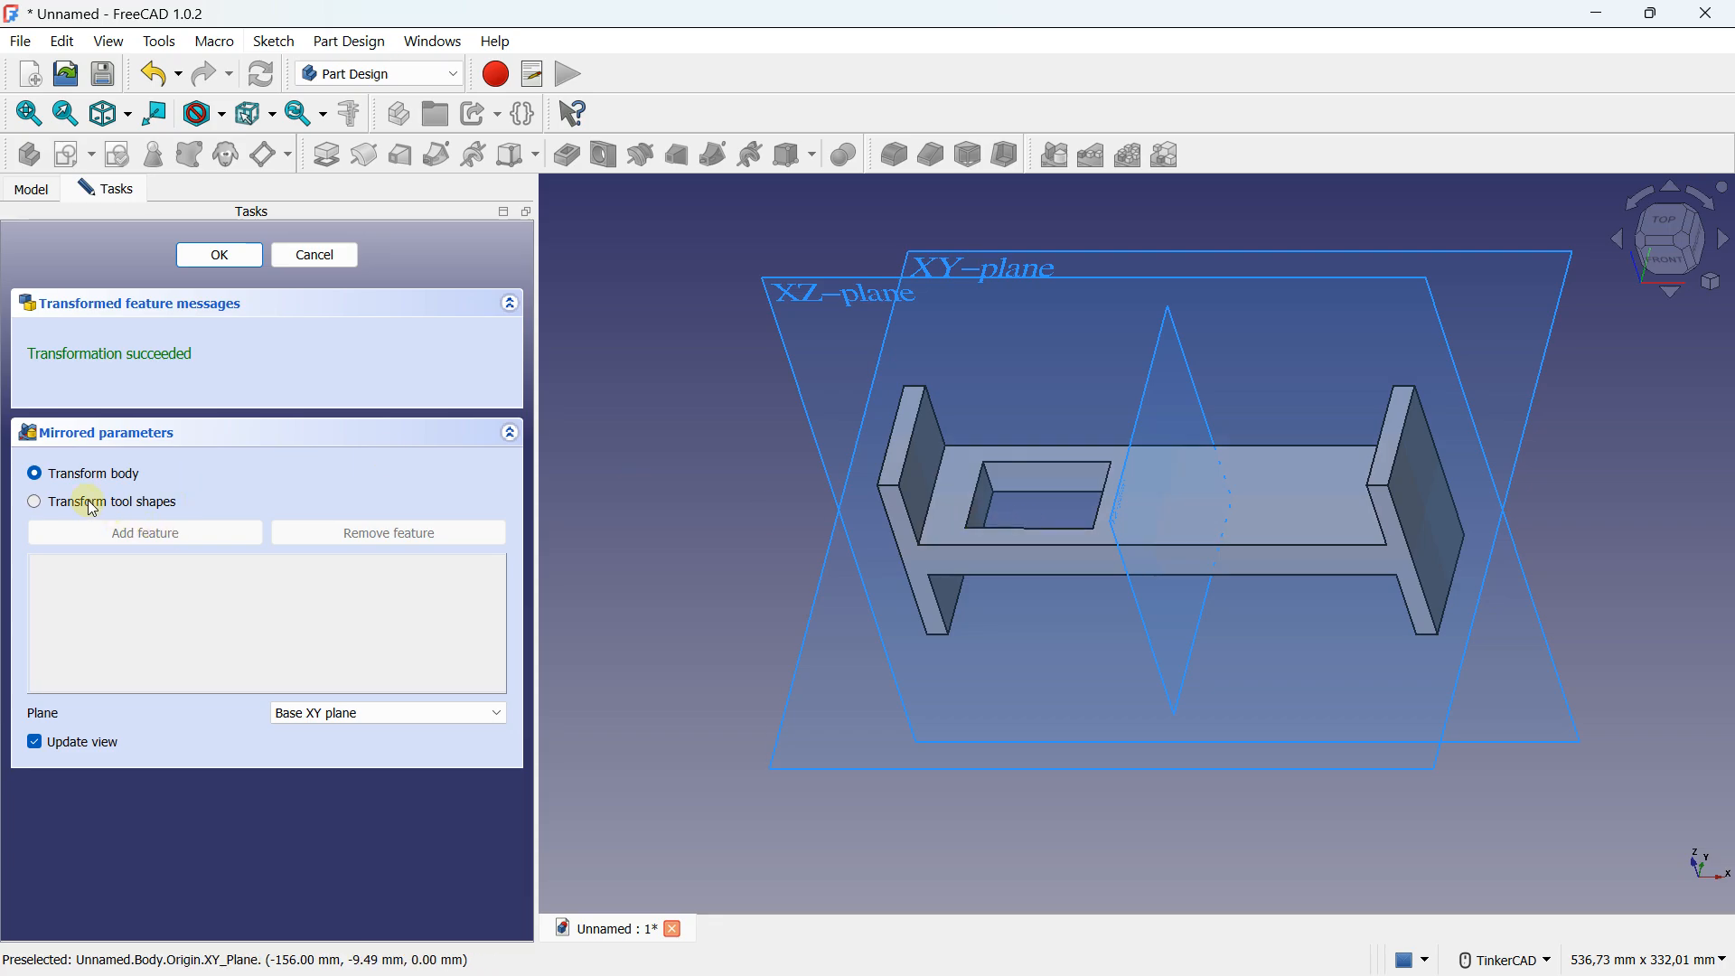
pyautogui.click(56, 509)
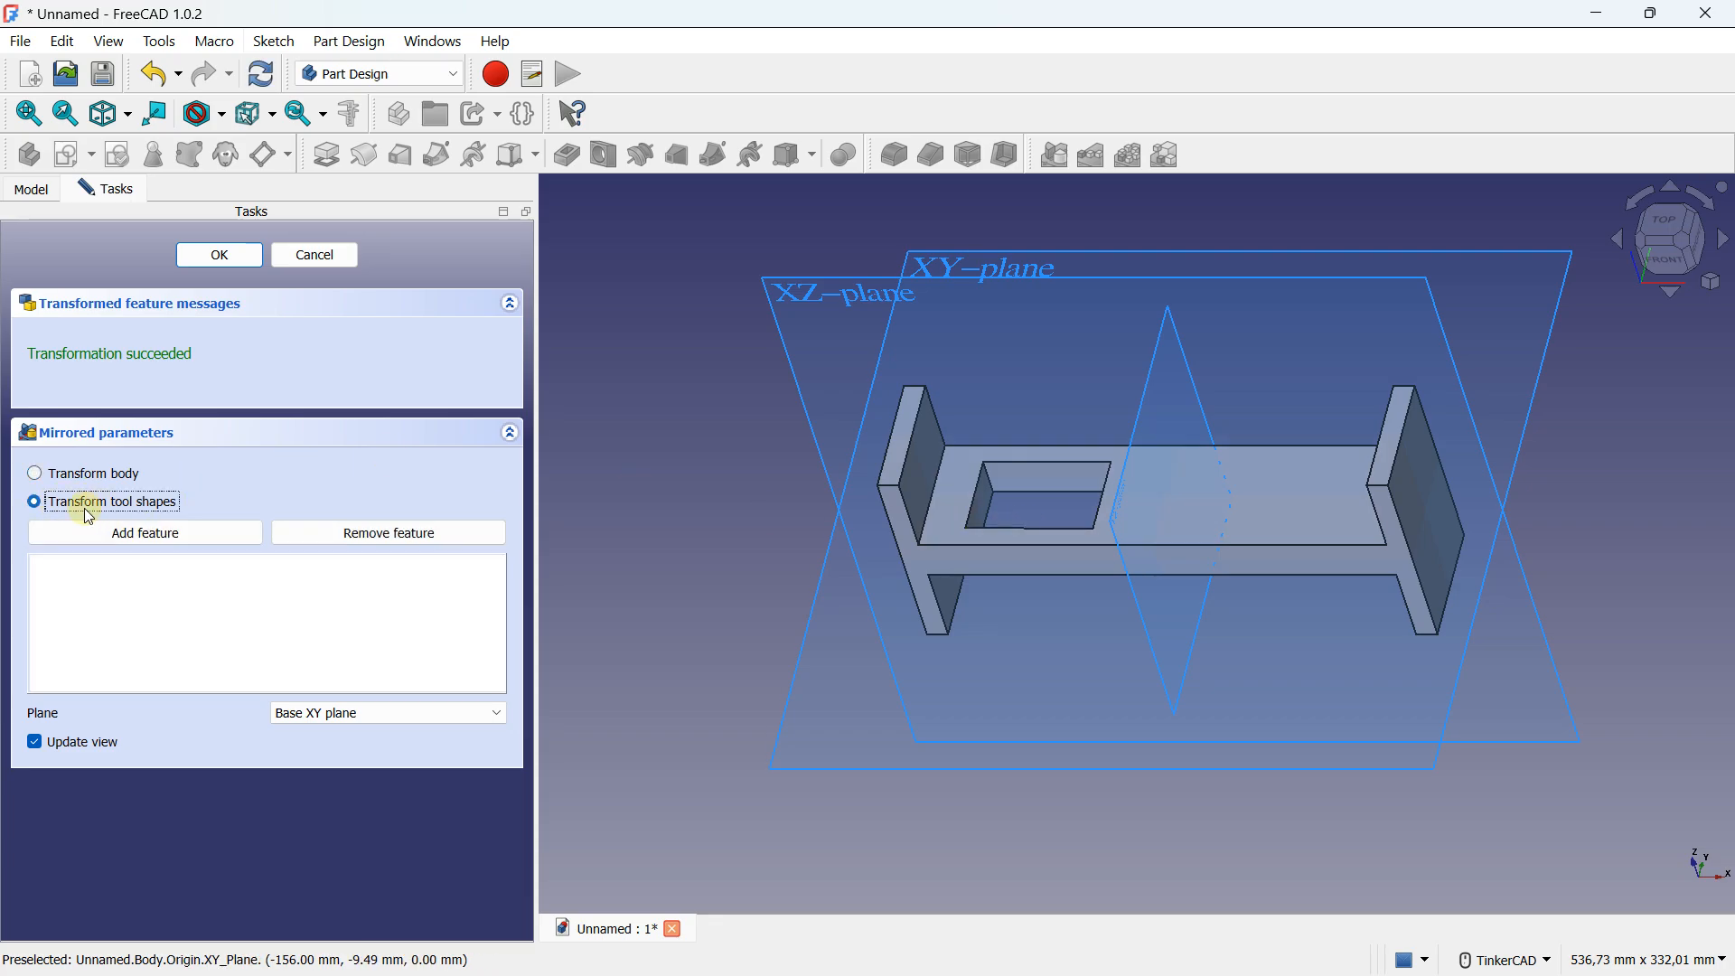
pyautogui.click(114, 545)
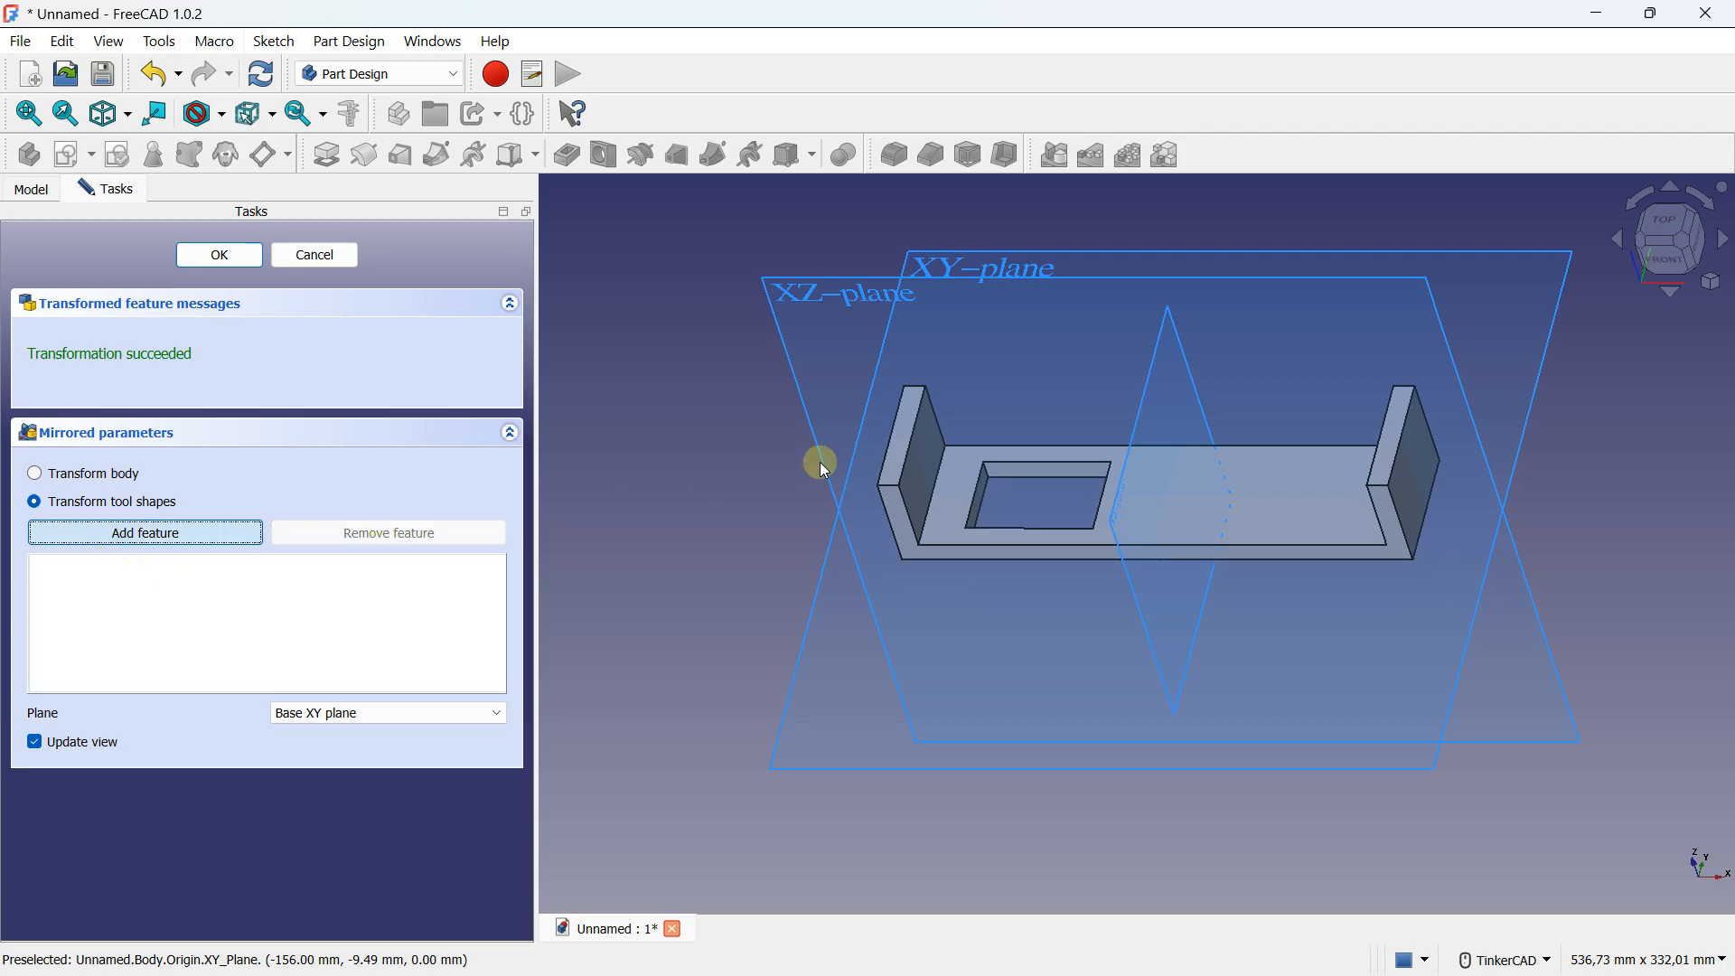
pyautogui.scroll(5, 949, 463)
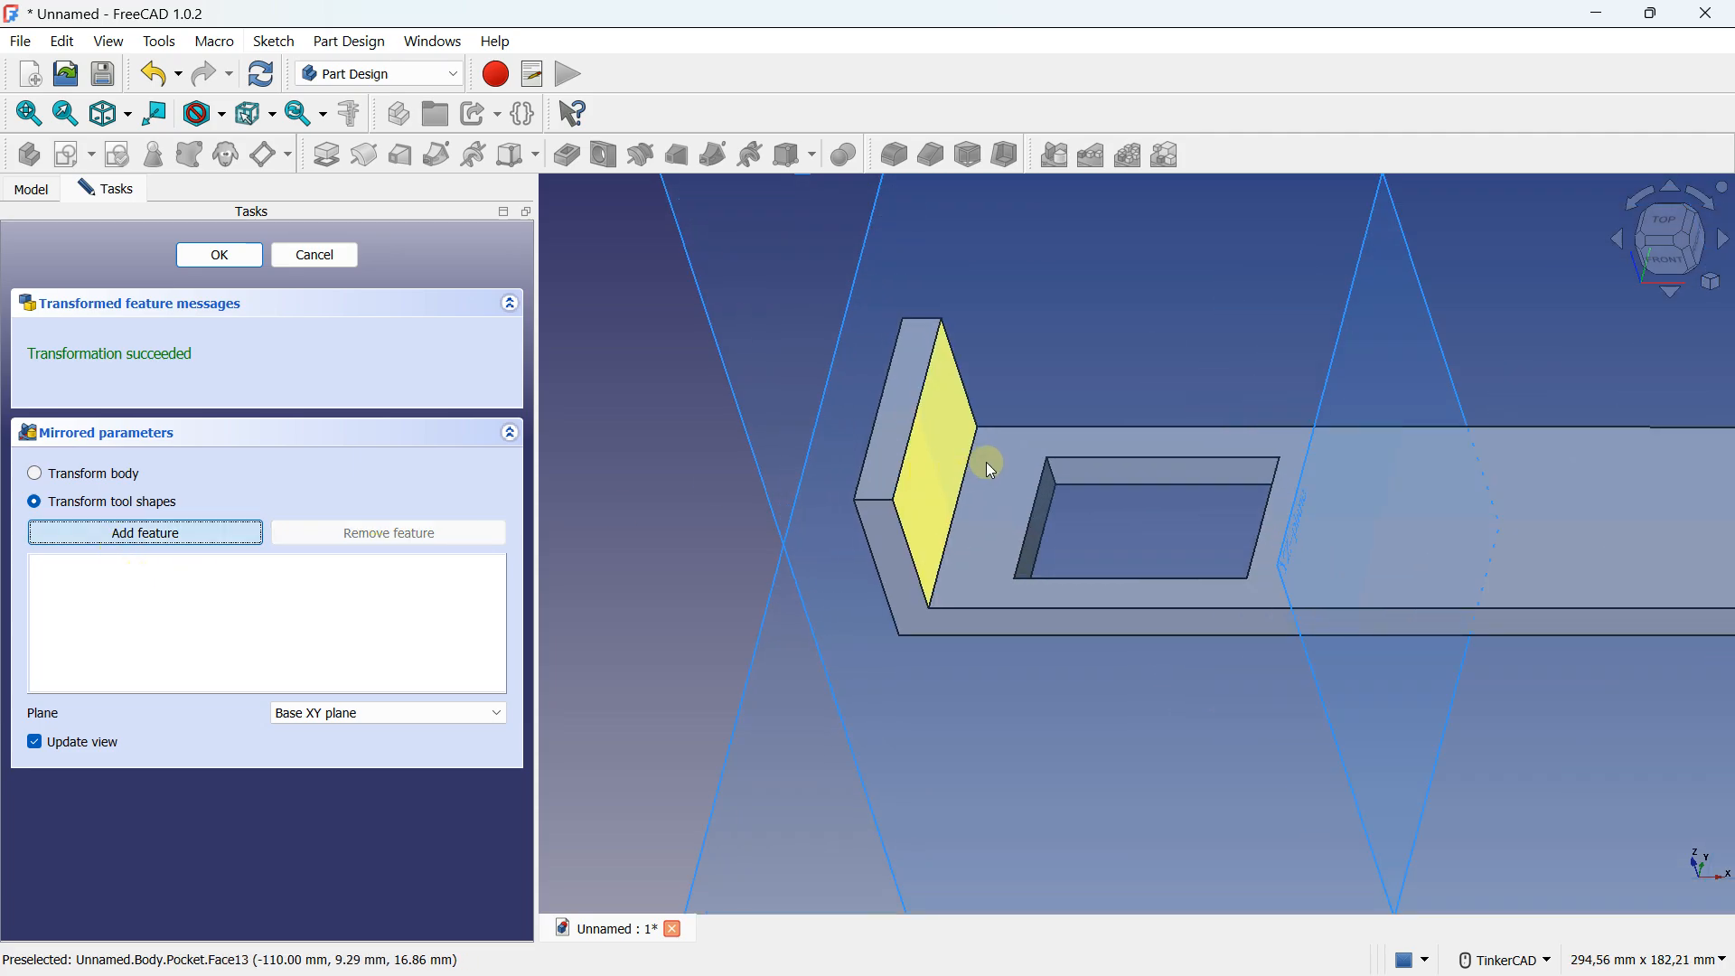
pyautogui.click(1110, 473)
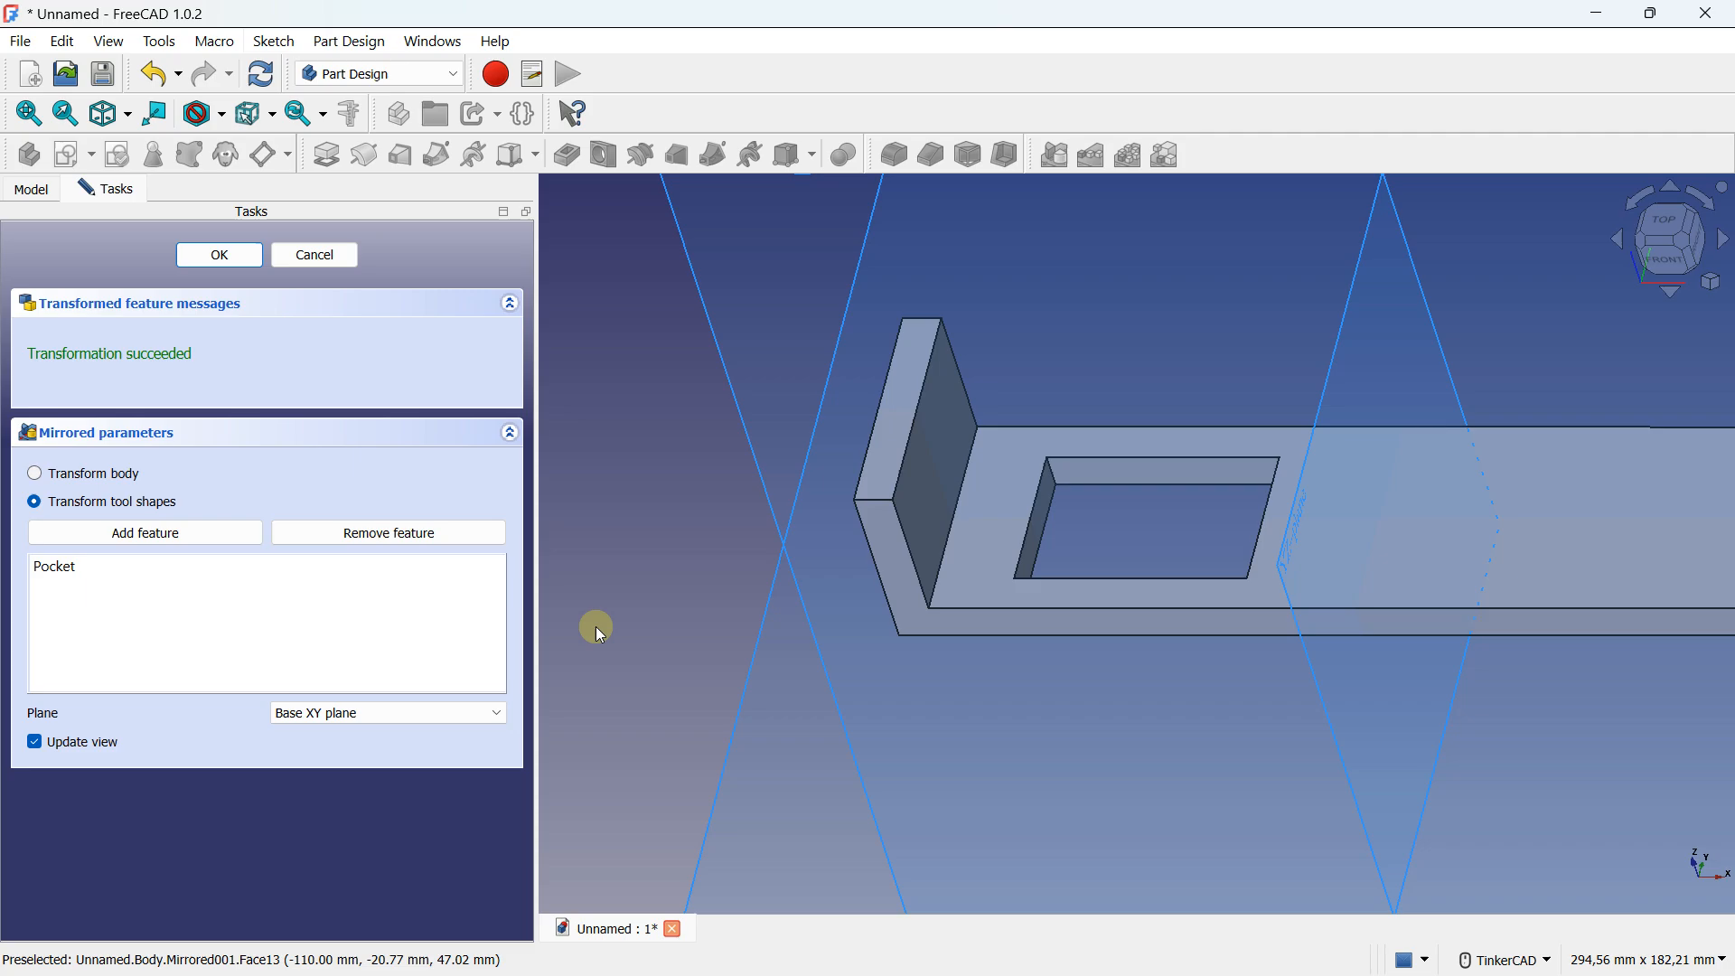
# Pick the origin's YZ plane as the mirror plane reference and finish mirroring the pocket to the plate's other half.
pyautogui.scroll(-5, 1054, 506)
pyautogui.click(418, 713)
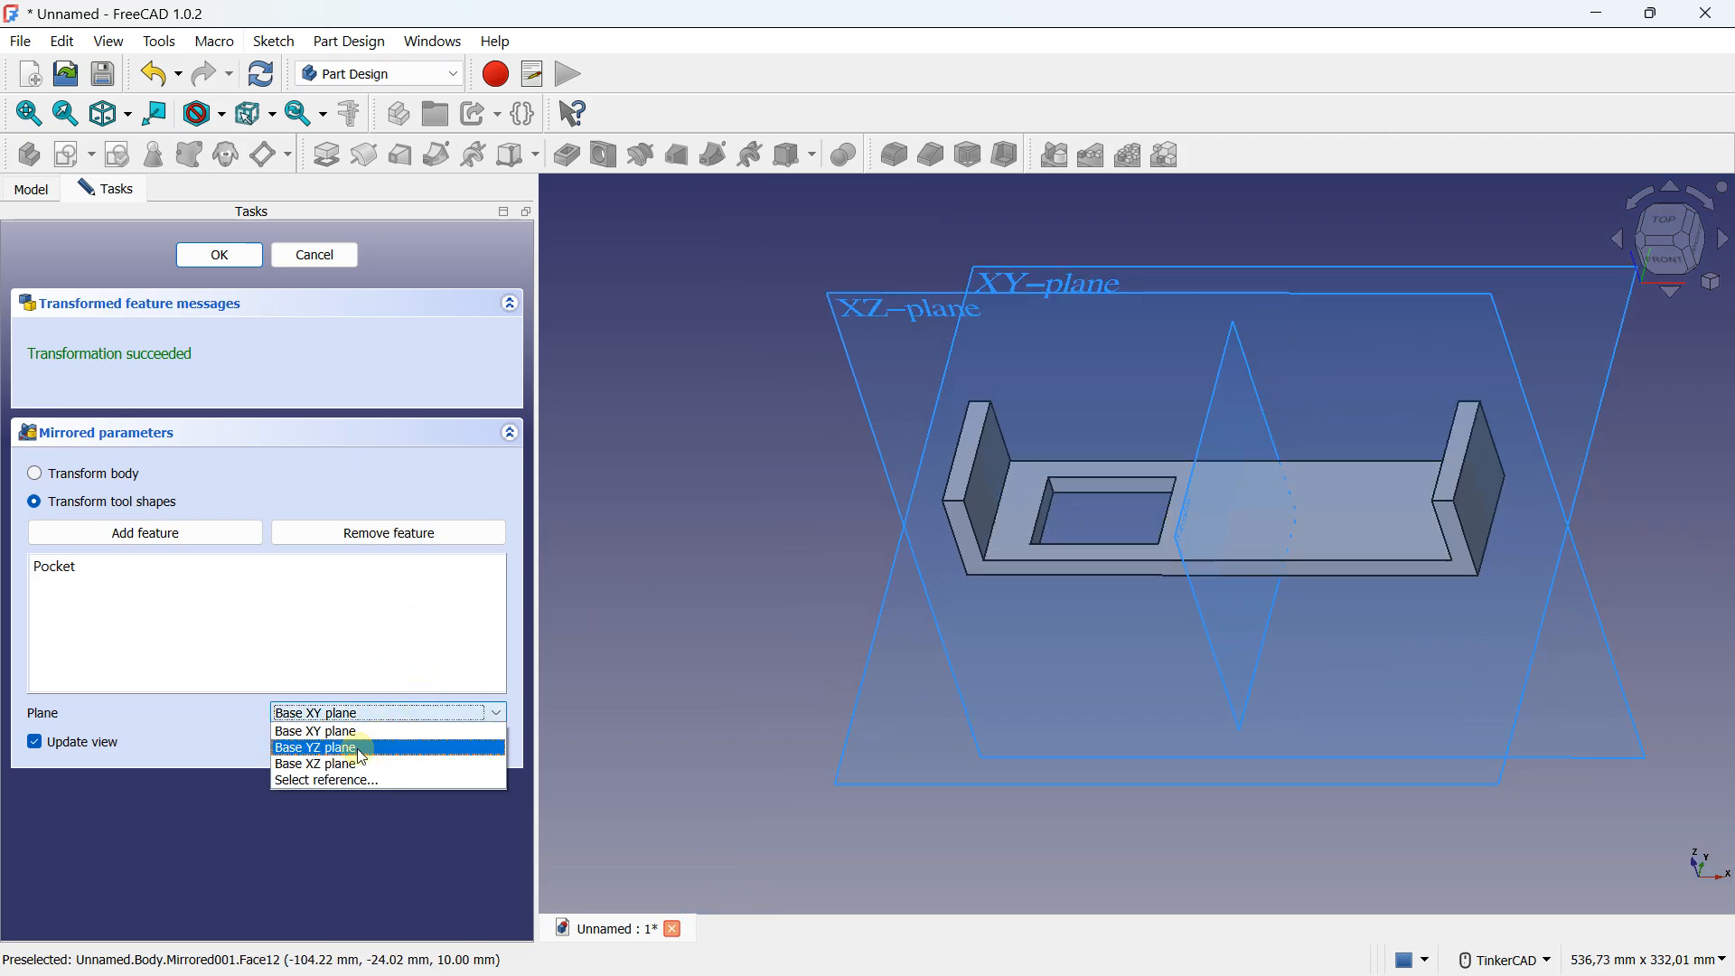
pyautogui.click(339, 782)
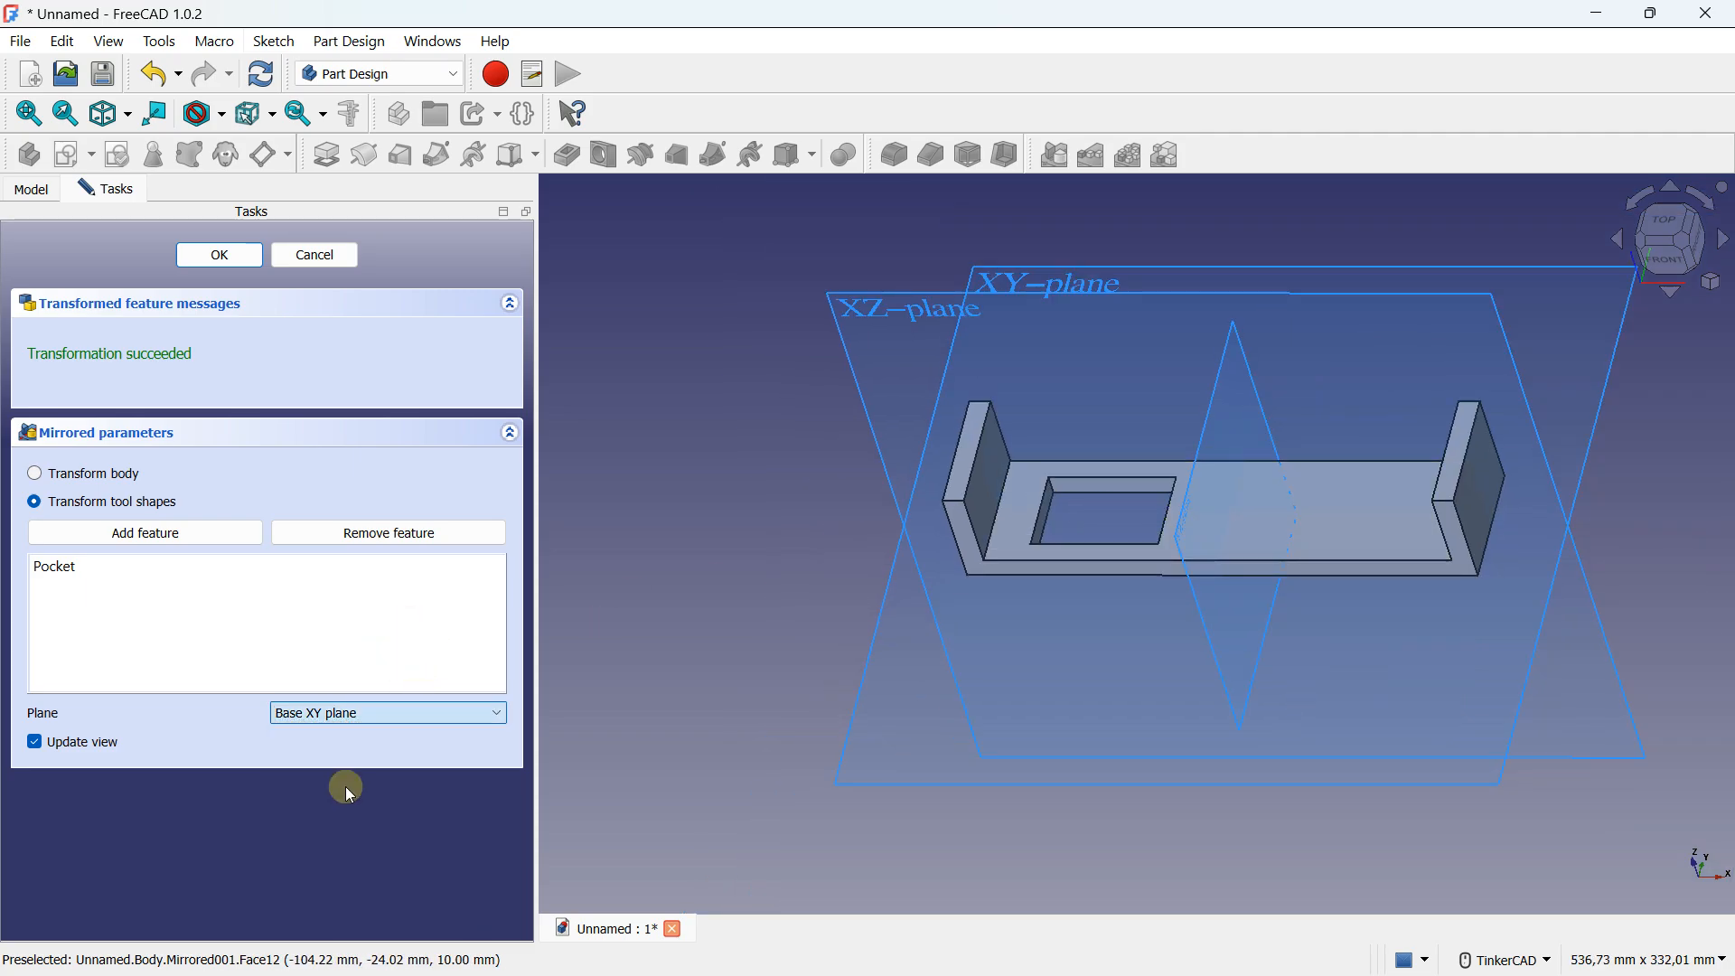
pyautogui.click(1190, 526)
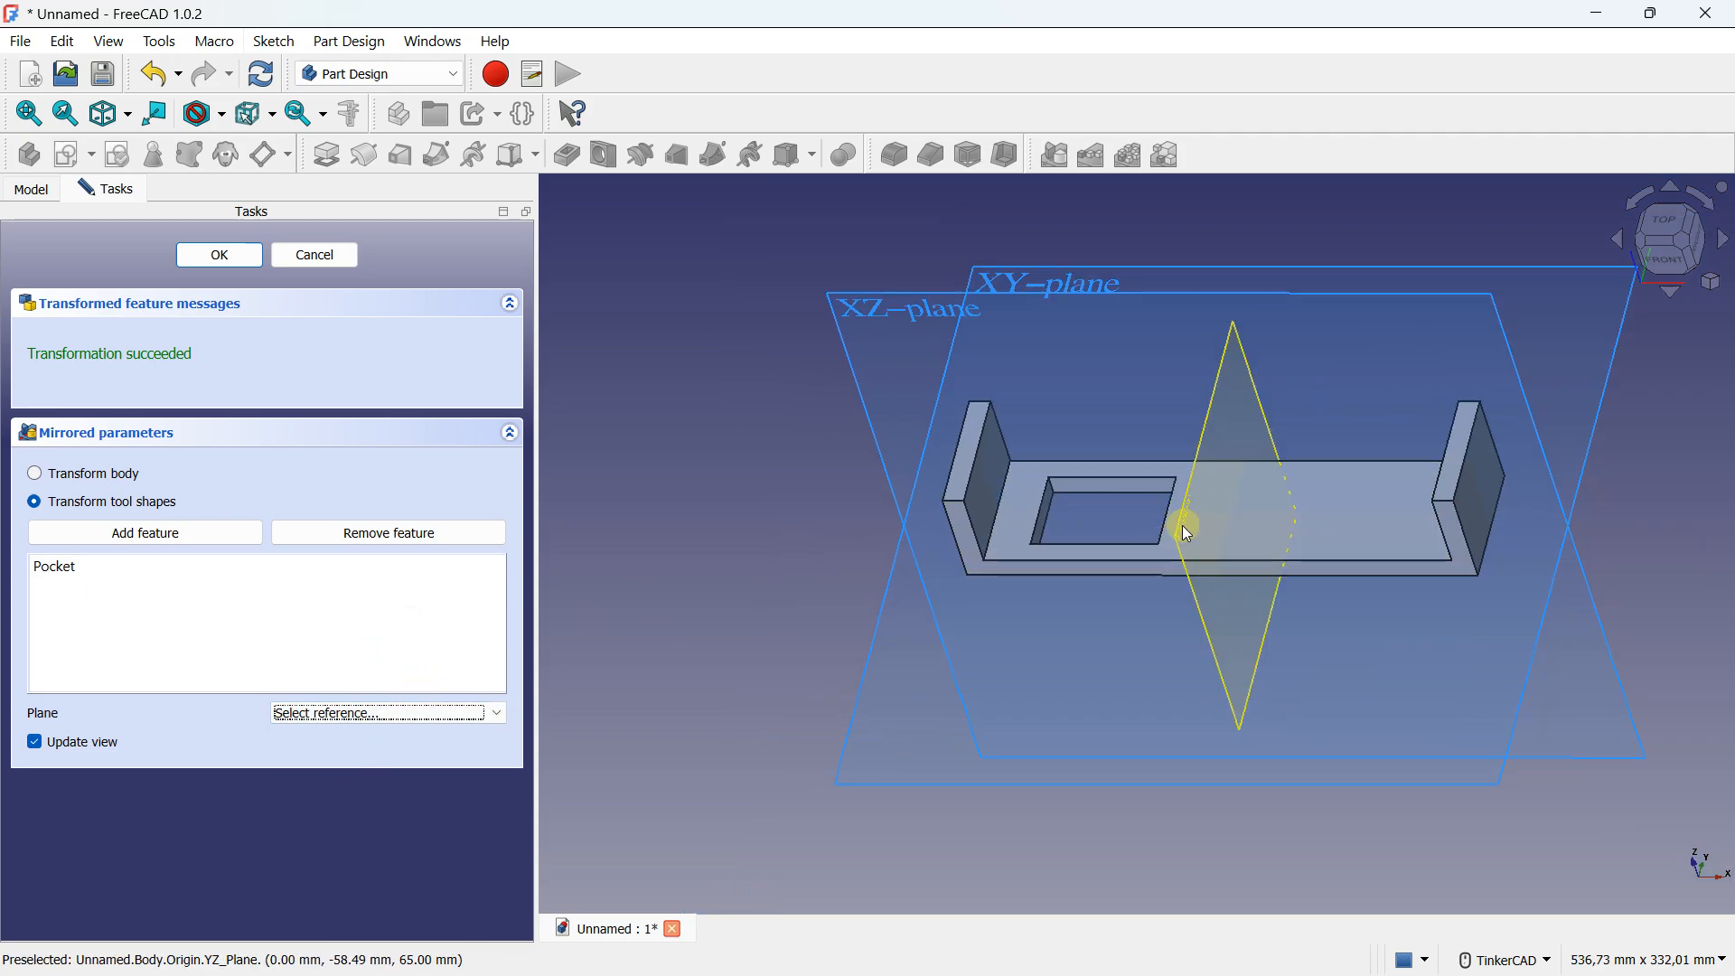
pyautogui.click(229, 257)
pyautogui.moveTo(1144, 454)
pyautogui.mouseDown(button='right')
pyautogui.moveTo(1124, 403)
pyautogui.moveTo(1182, 440)
pyautogui.moveTo(1150, 430)
pyautogui.mouseUp(button='right')
pyautogui.scroll(3, 1144, 488)
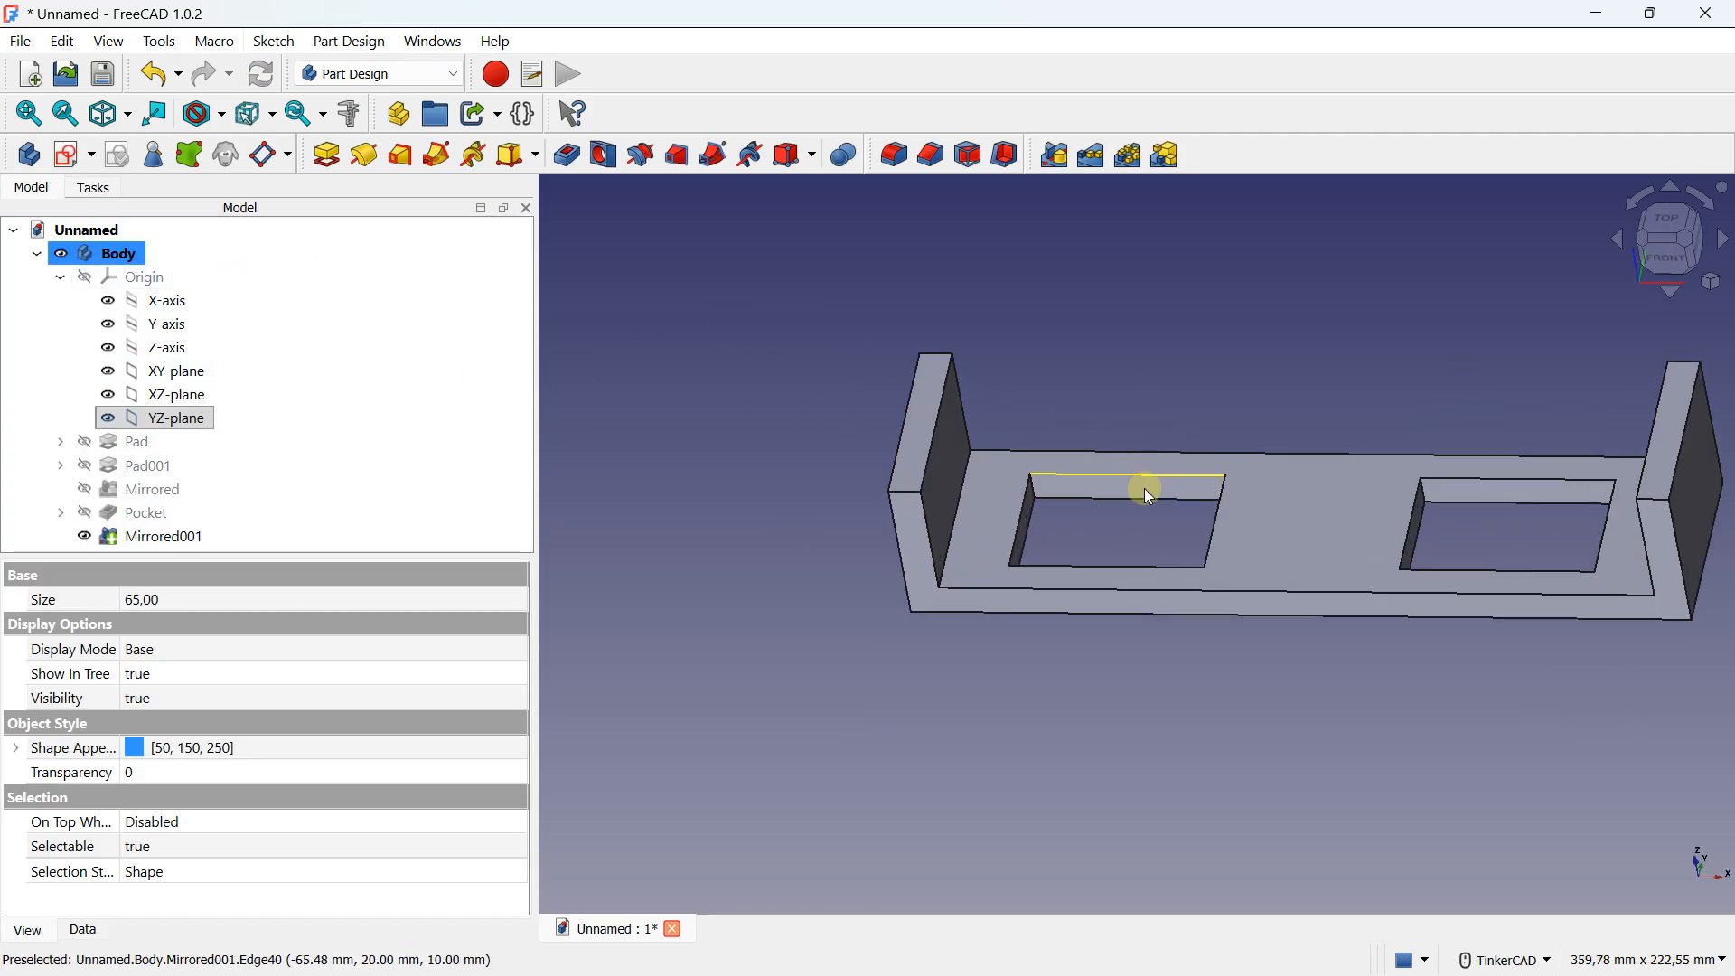
pyautogui.moveTo(1144, 488); pyautogui.dragTo(1003, 495, button='middle')
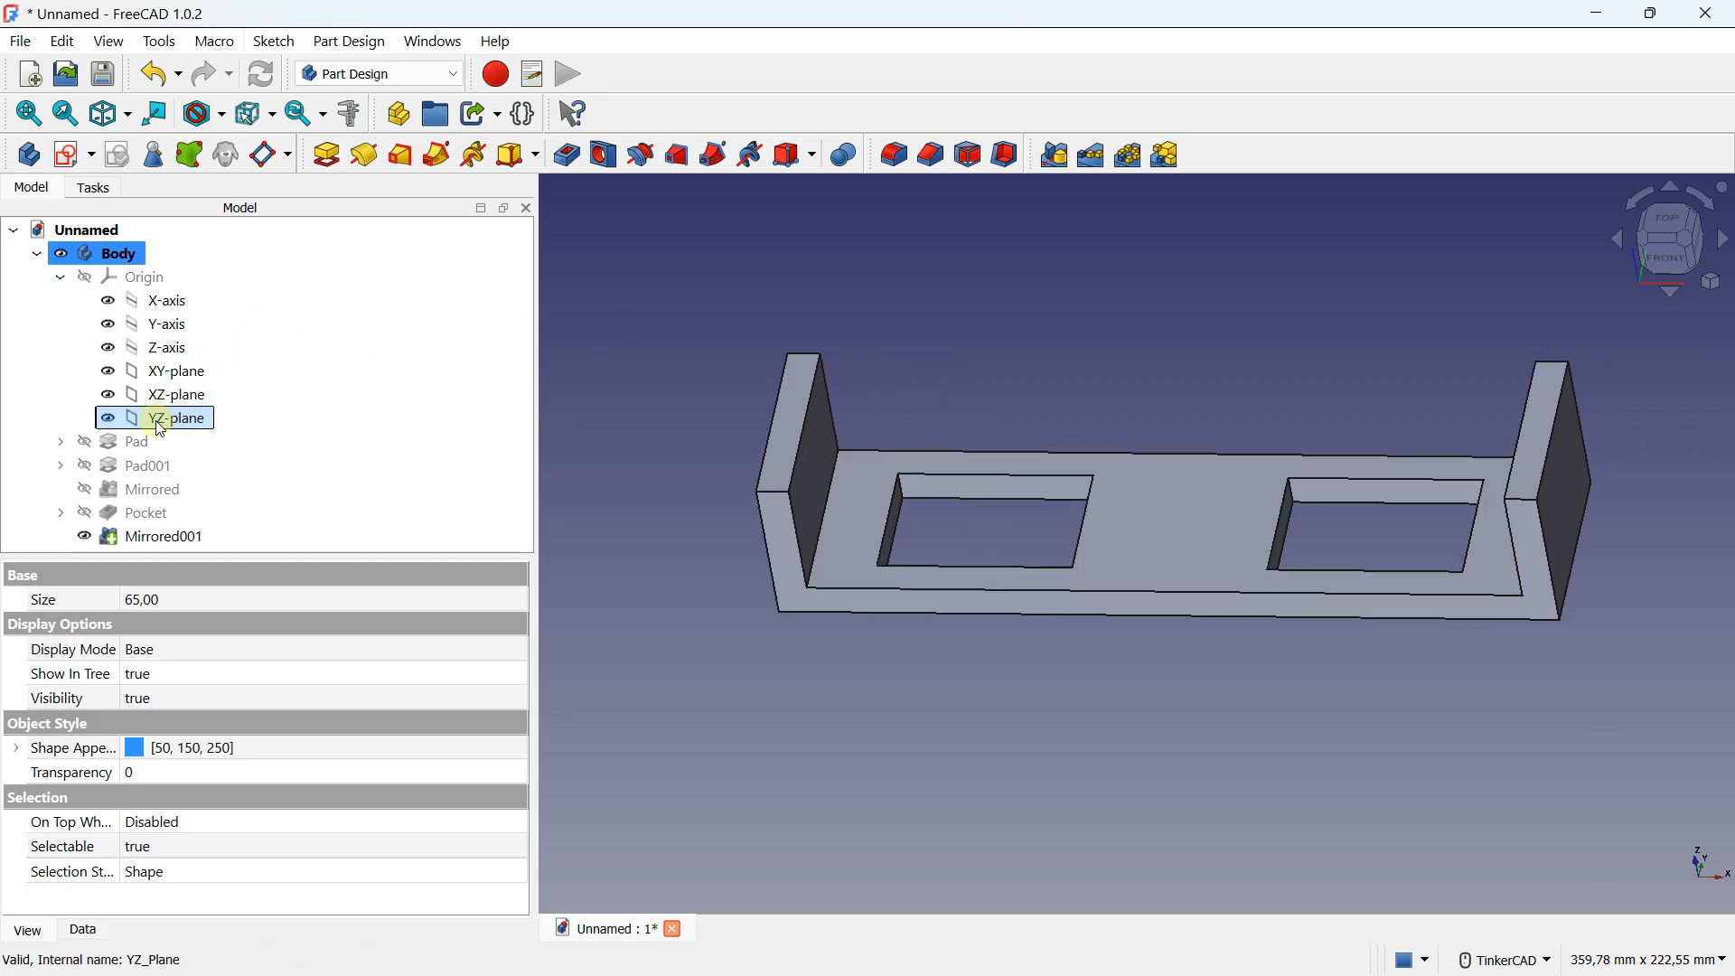
# Reopen the pocket's sketch, reshape its rectangle to about 50 by 20 mm, centred on the horizontal axis, and close the sketch.
pyautogui.click(64, 515)
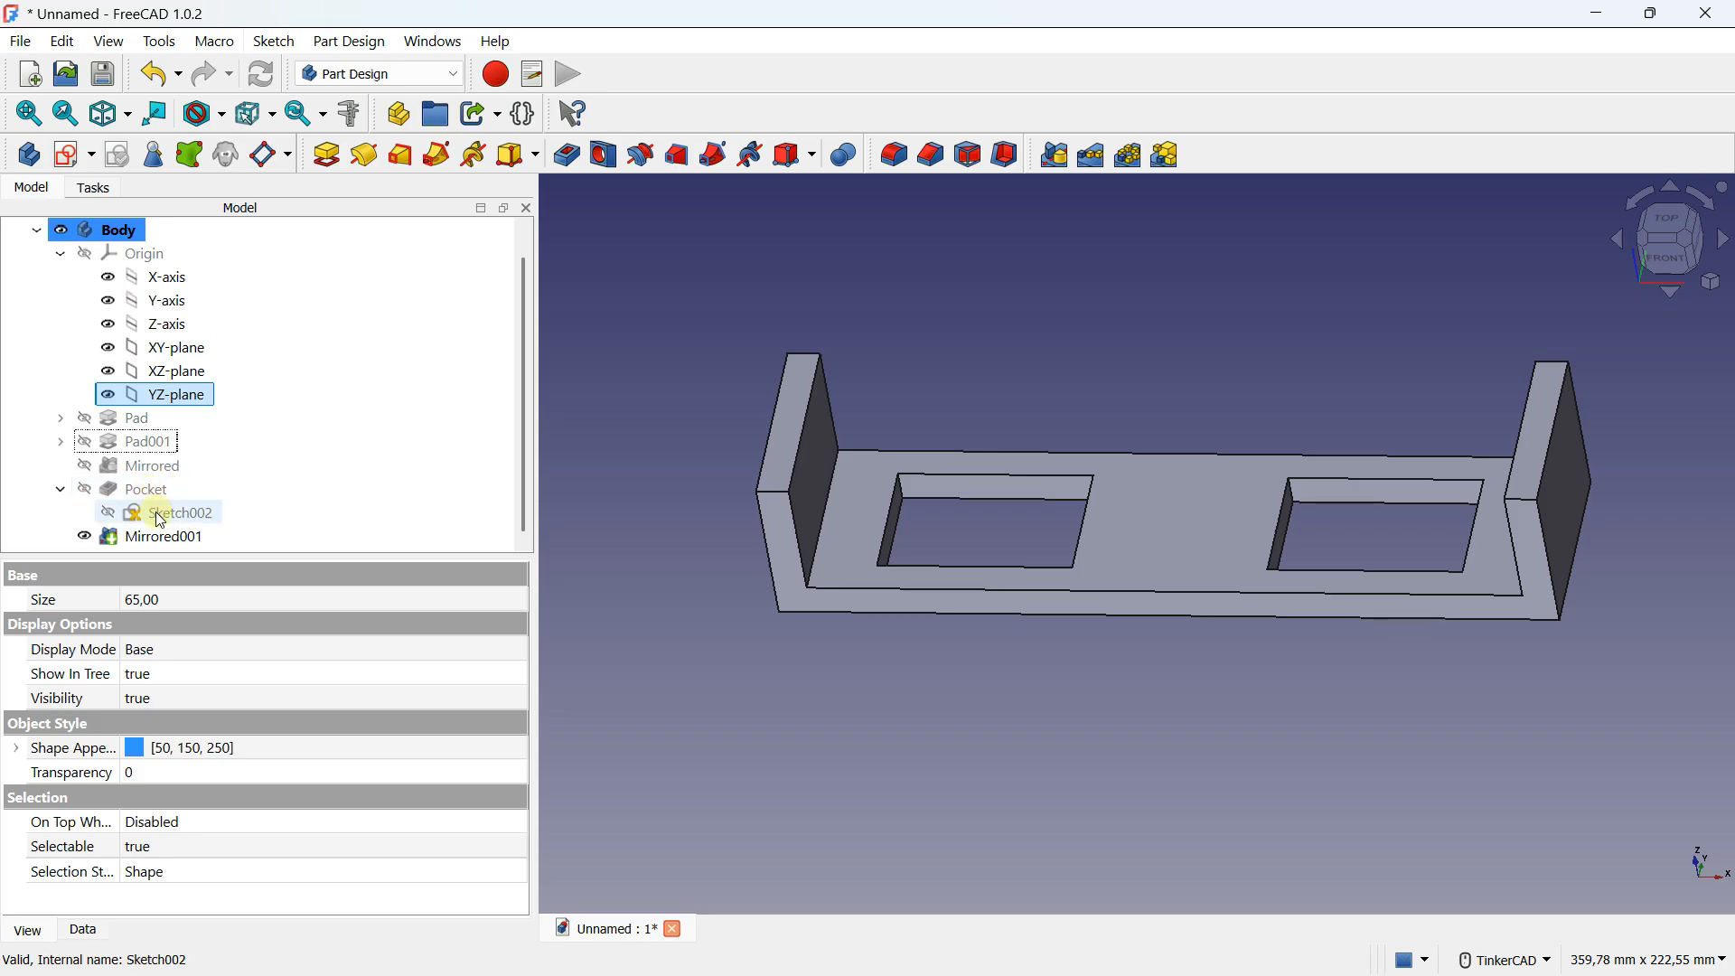
pyautogui.doubleClick(160, 522)
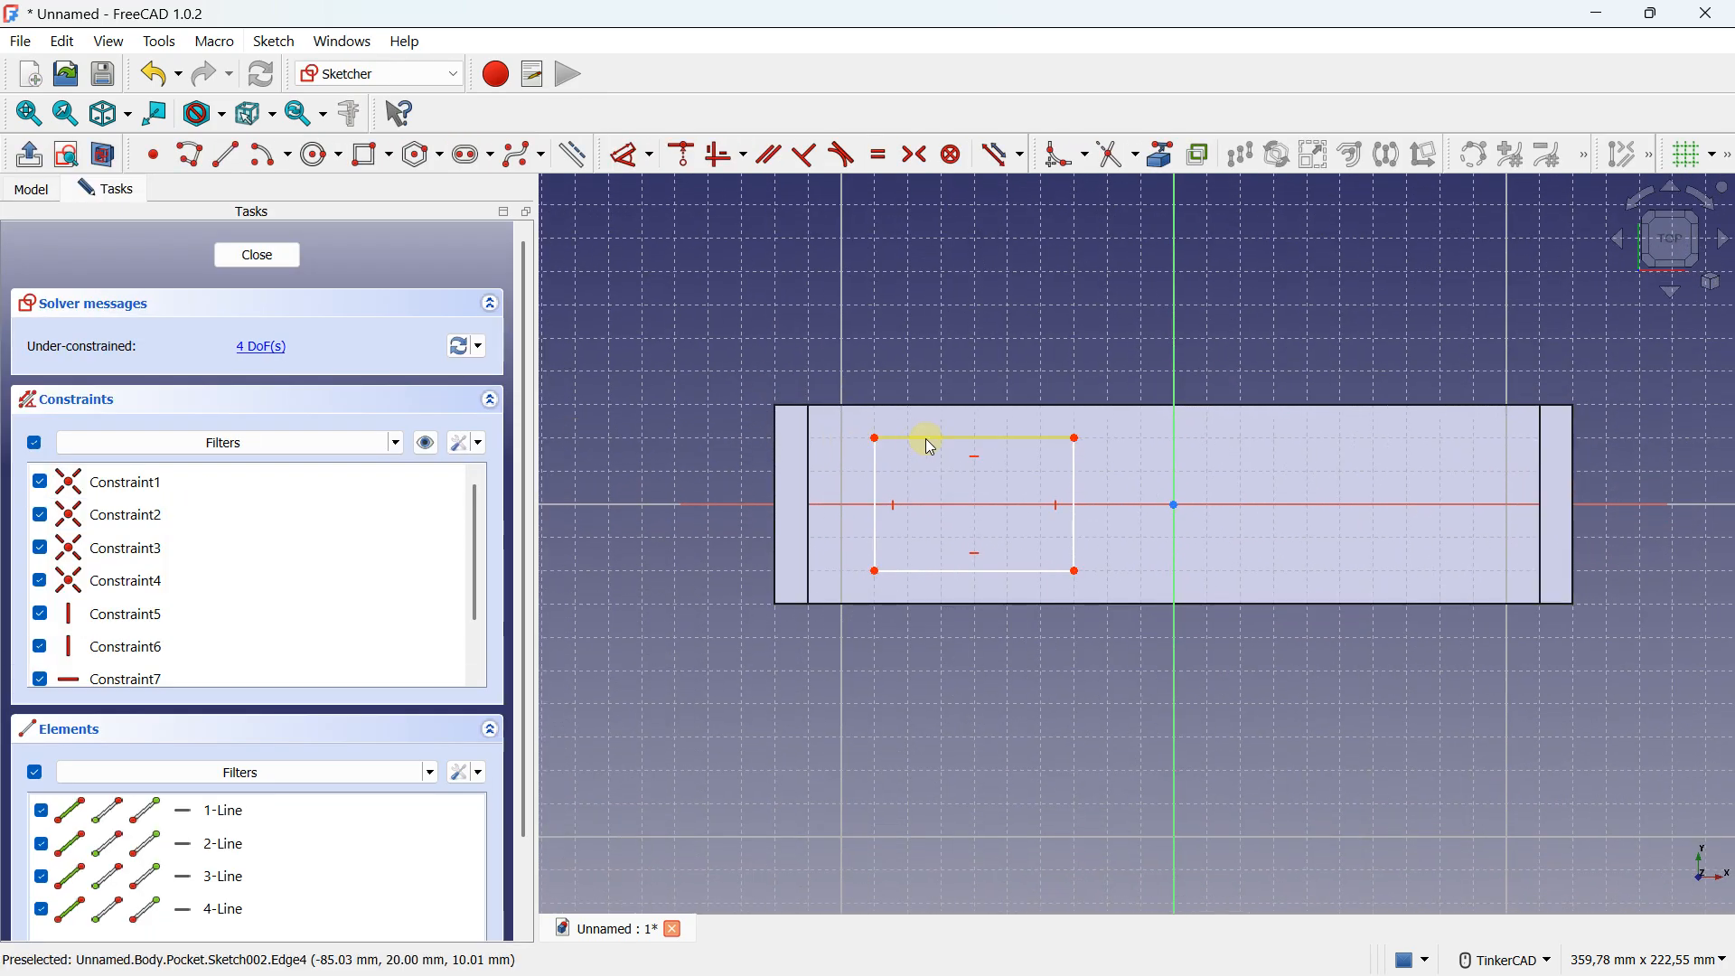
pyautogui.scroll(3, 1031, 437)
pyautogui.moveTo(1135, 443); pyautogui.dragTo(1070, 511)
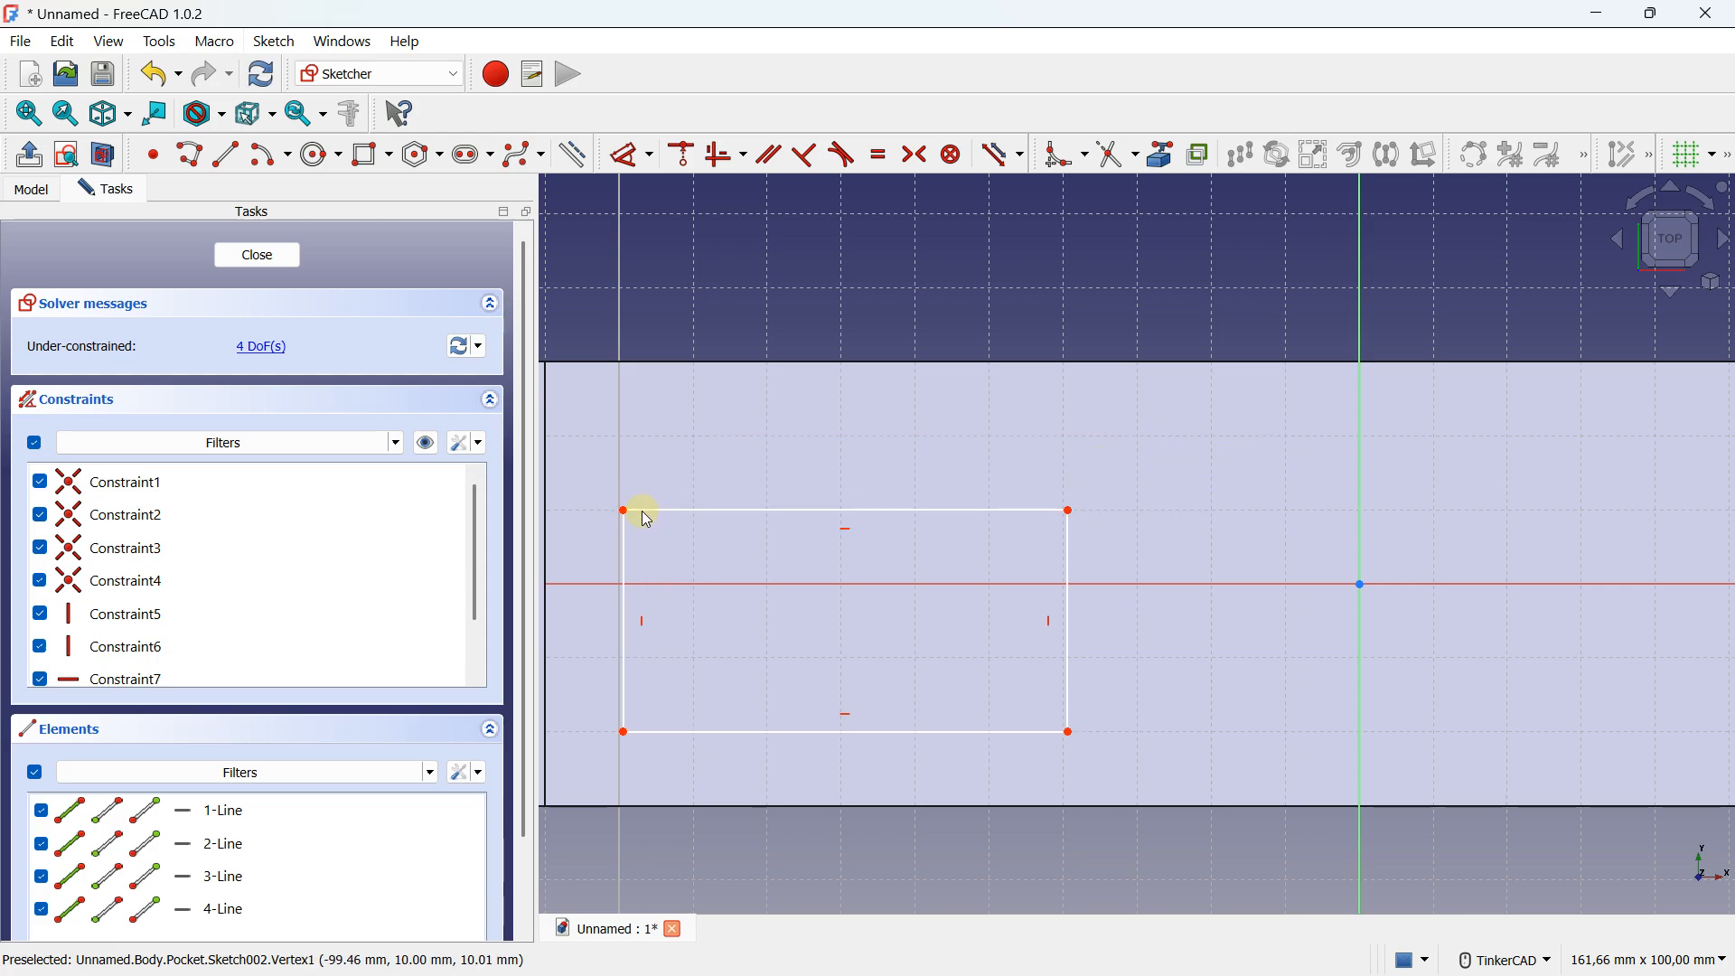
pyautogui.scroll(2, 646, 517)
pyautogui.moveTo(617, 504); pyautogui.dragTo(720, 507)
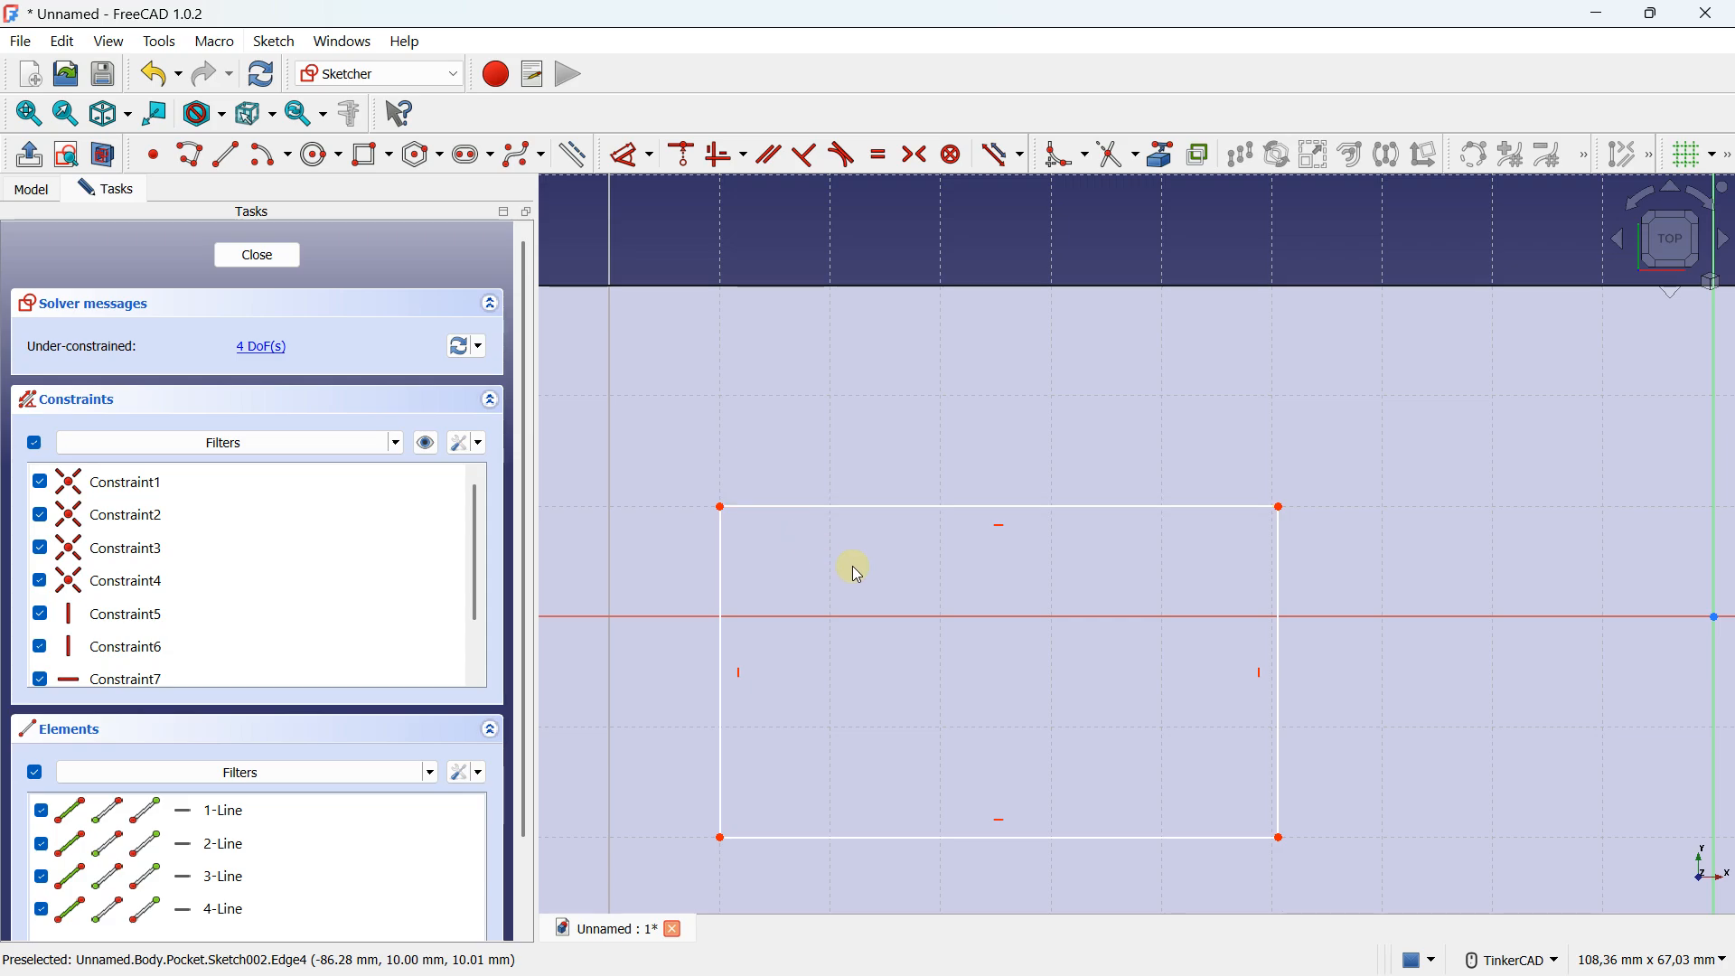
pyautogui.moveTo(1280, 839); pyautogui.dragTo(1275, 728)
pyautogui.scroll(-5, 1110, 533)
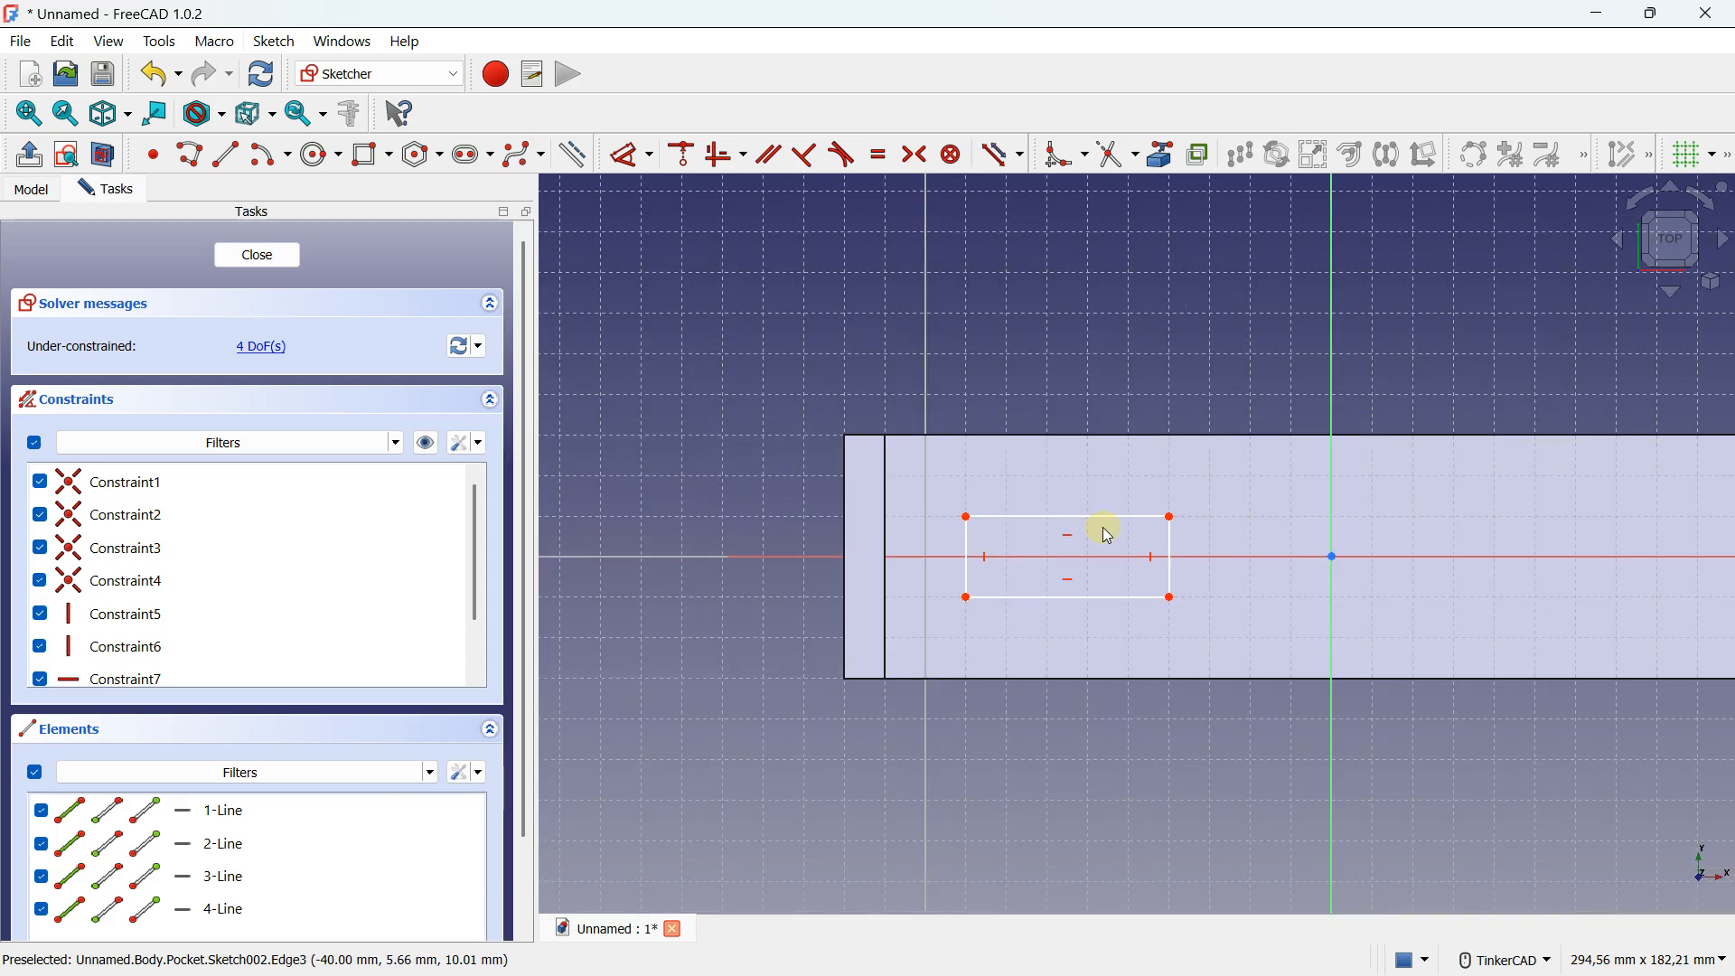
pyautogui.click(228, 266)
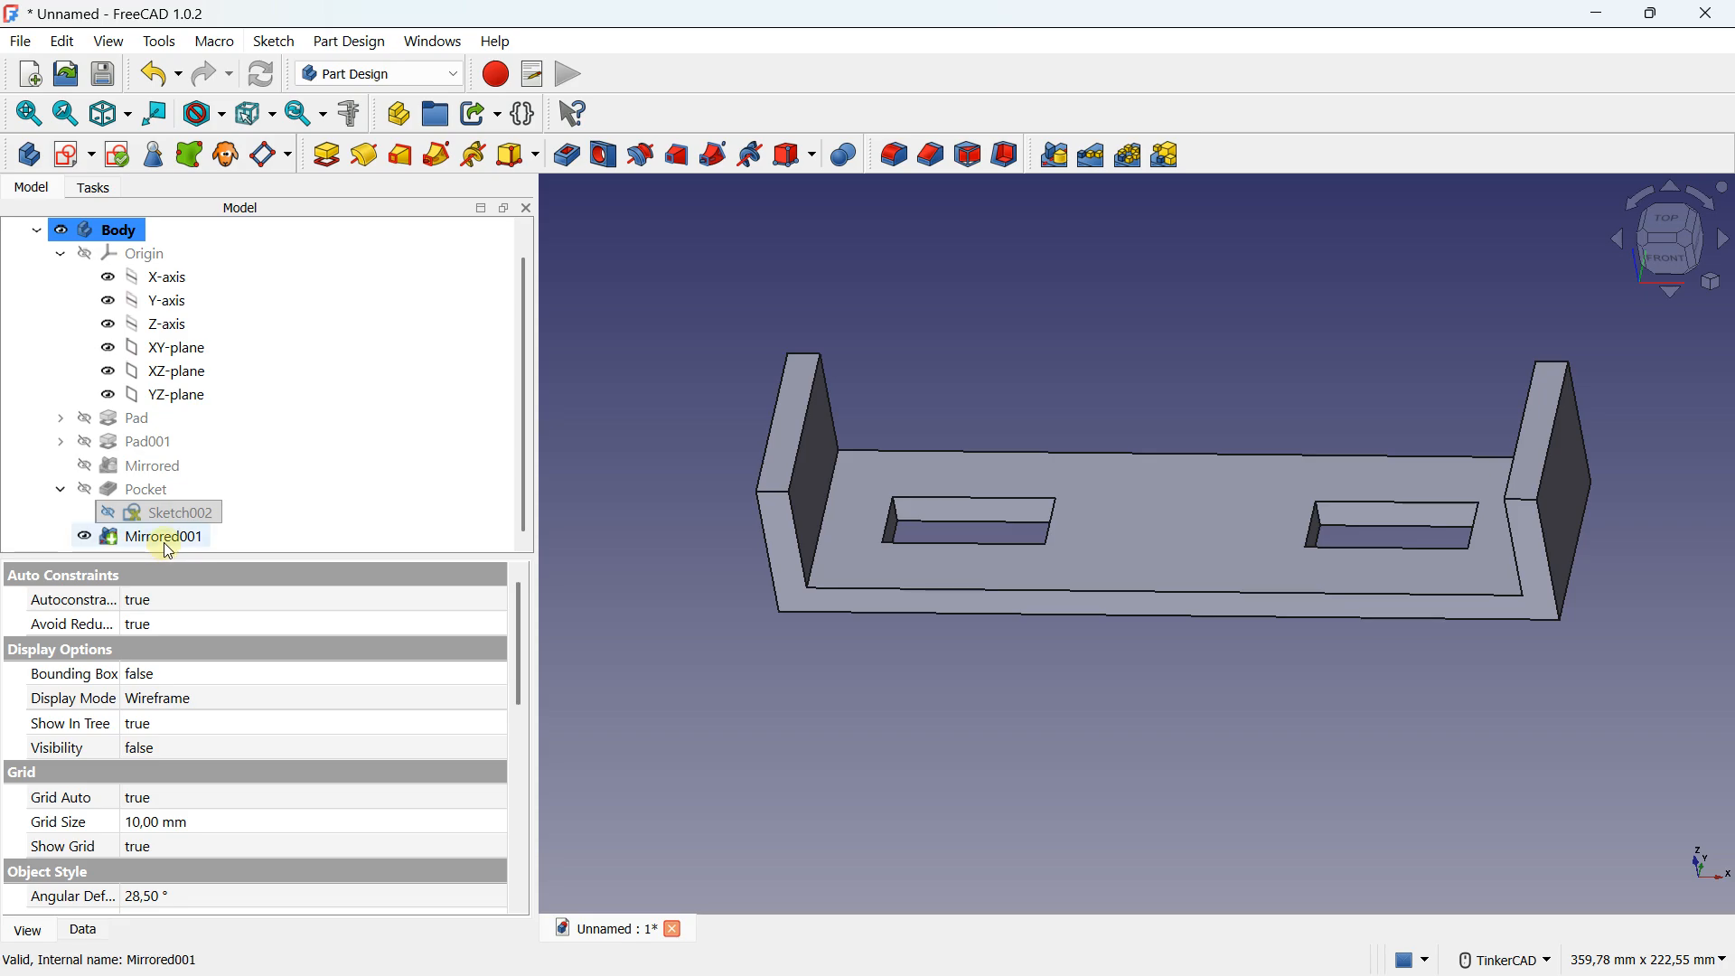
pyautogui.click(715, 269)
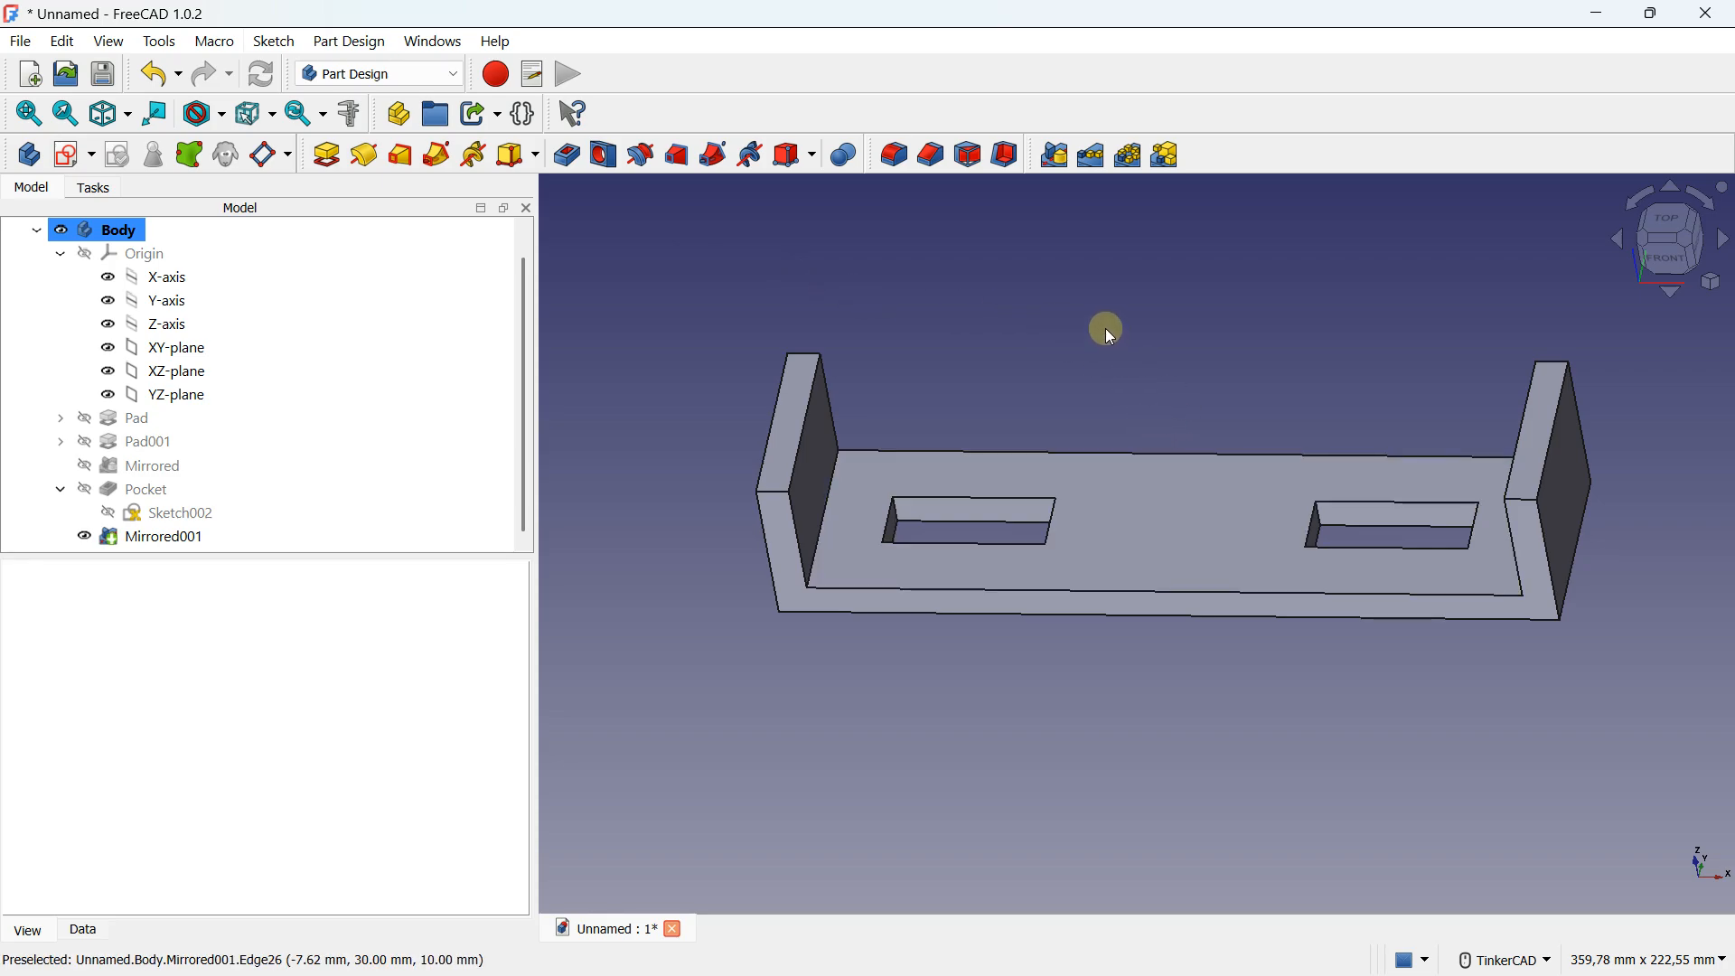
# Deactivate the body and clear the selection.
pyautogui.moveTo(1097, 329)
pyautogui.mouseDown(button='right')
pyautogui.moveTo(871, 388)
pyautogui.moveTo(1112, 341)
pyautogui.moveTo(1288, 334)
pyautogui.moveTo(1154, 388)
pyautogui.moveTo(1100, 333)
pyautogui.moveTo(1101, 350)
pyautogui.mouseUp(button='right')
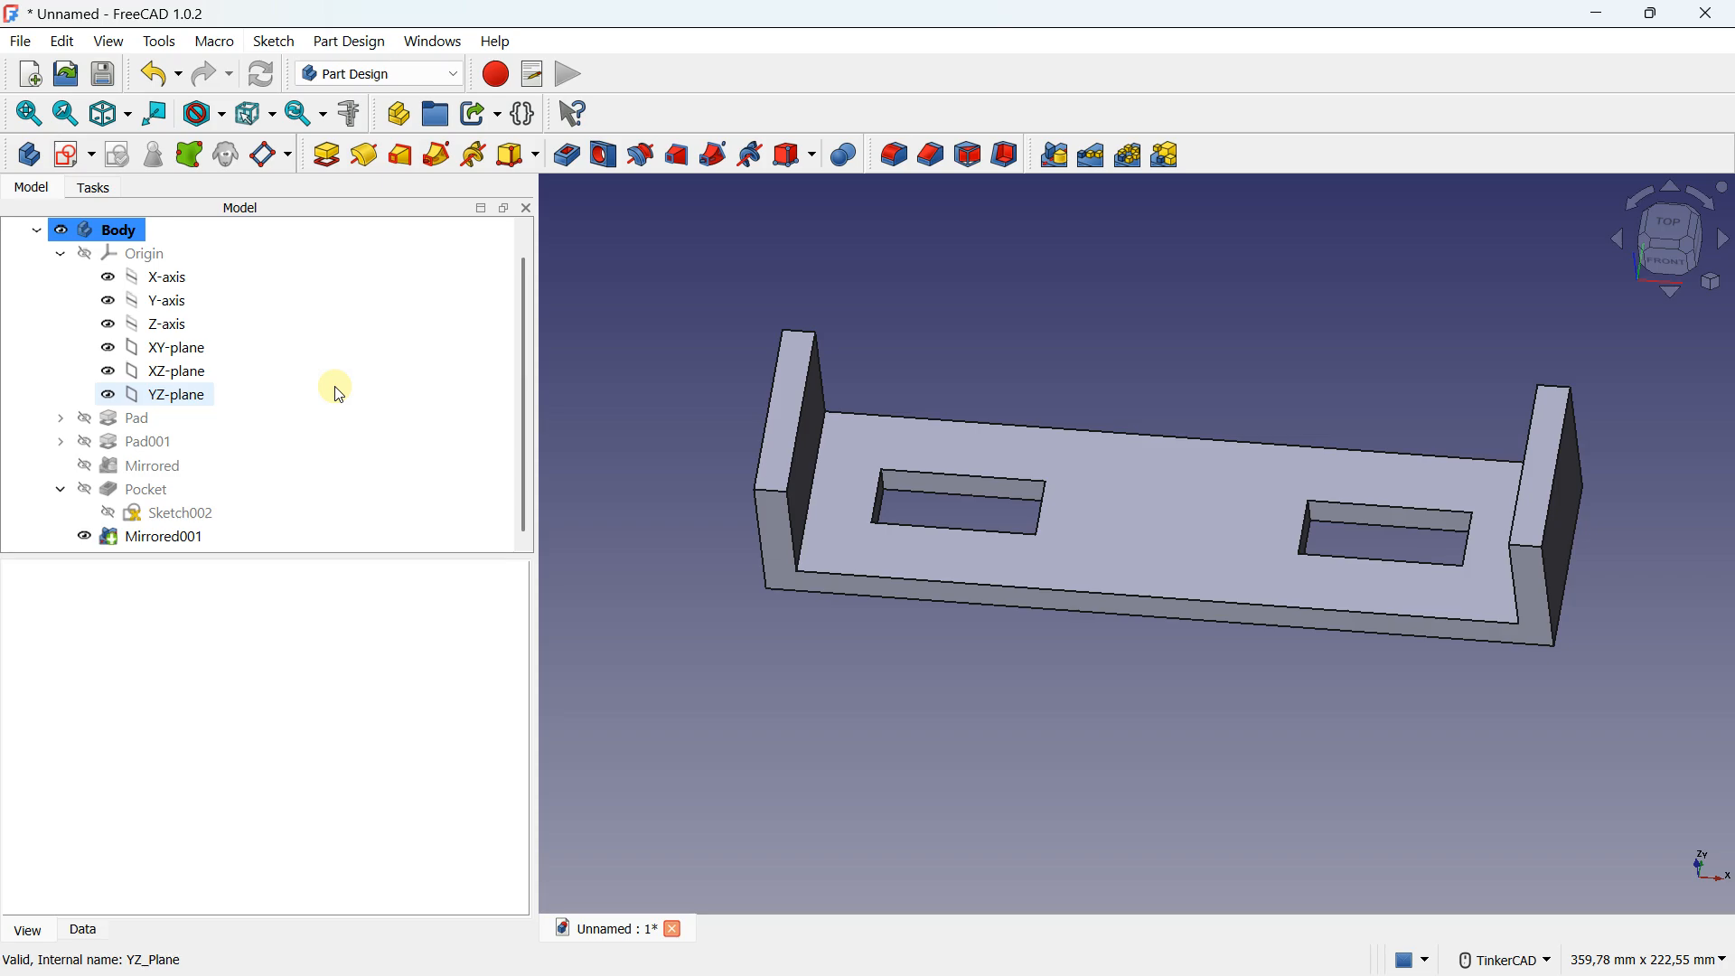
pyautogui.scroll(5, 996, 470)
pyautogui.scroll(-8, 1027, 468)
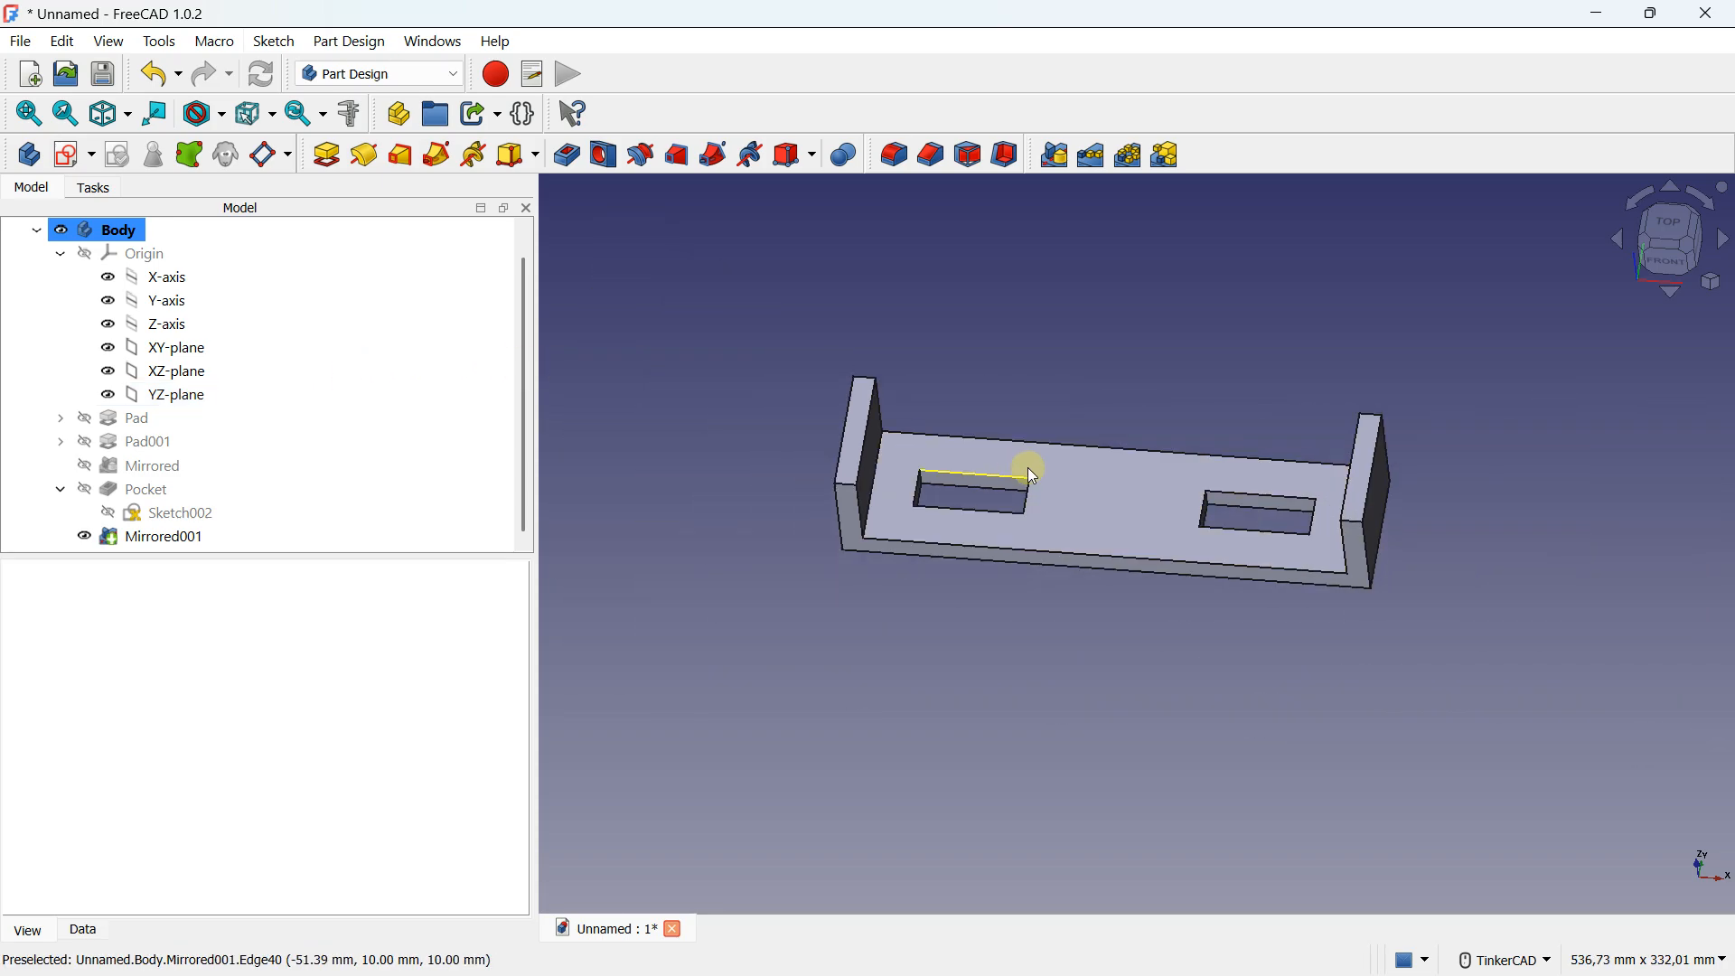
pyautogui.moveTo(1028, 469); pyautogui.dragTo(1159, 411, button='right')
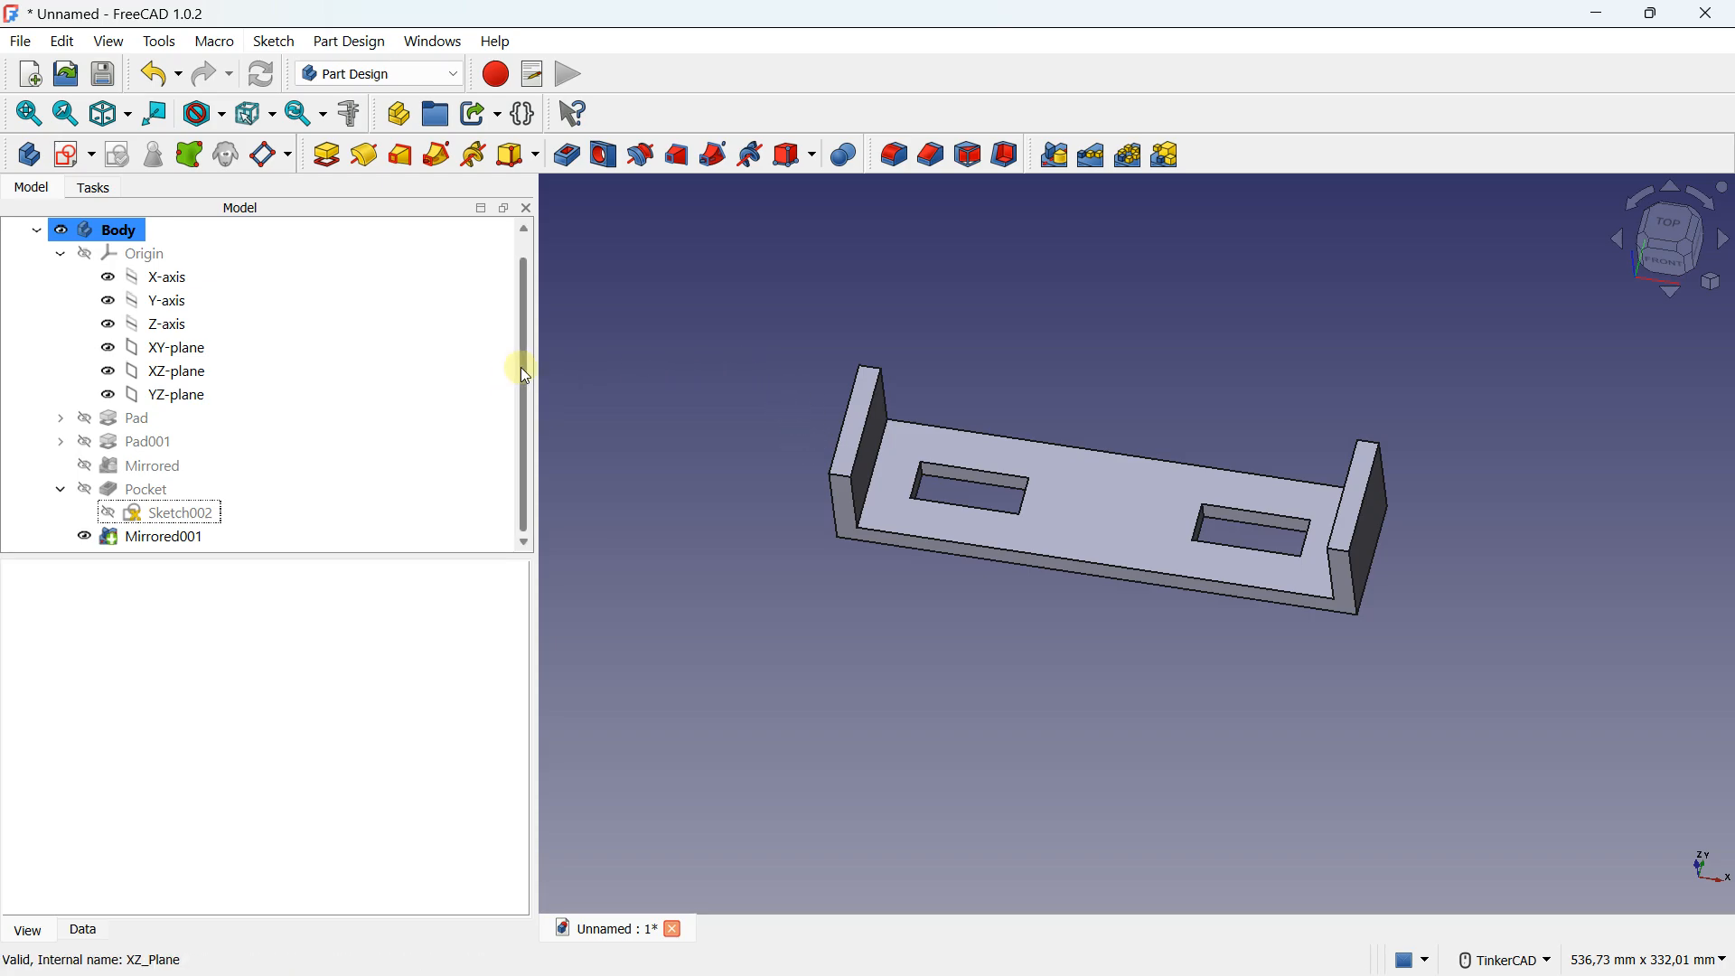
pyautogui.moveTo(521, 366); pyautogui.dragTo(514, 270)
pyautogui.doubleClick(94, 253)
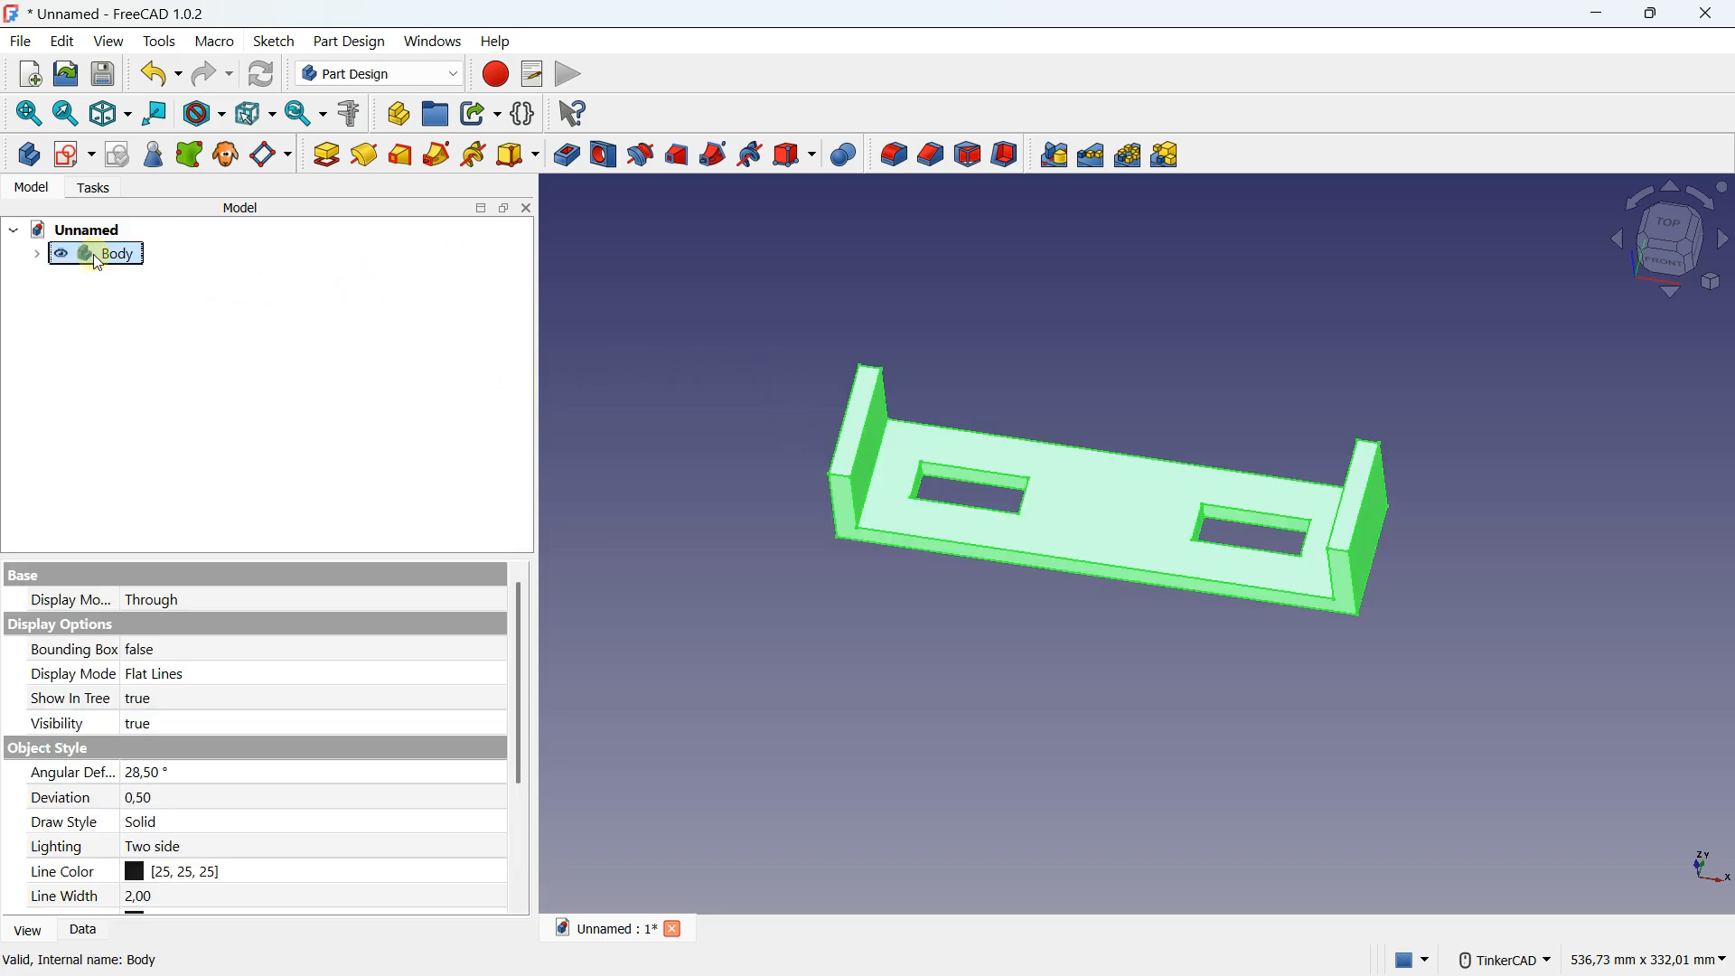
pyautogui.click(810, 284)
pyautogui.scroll(1, 893, 502)
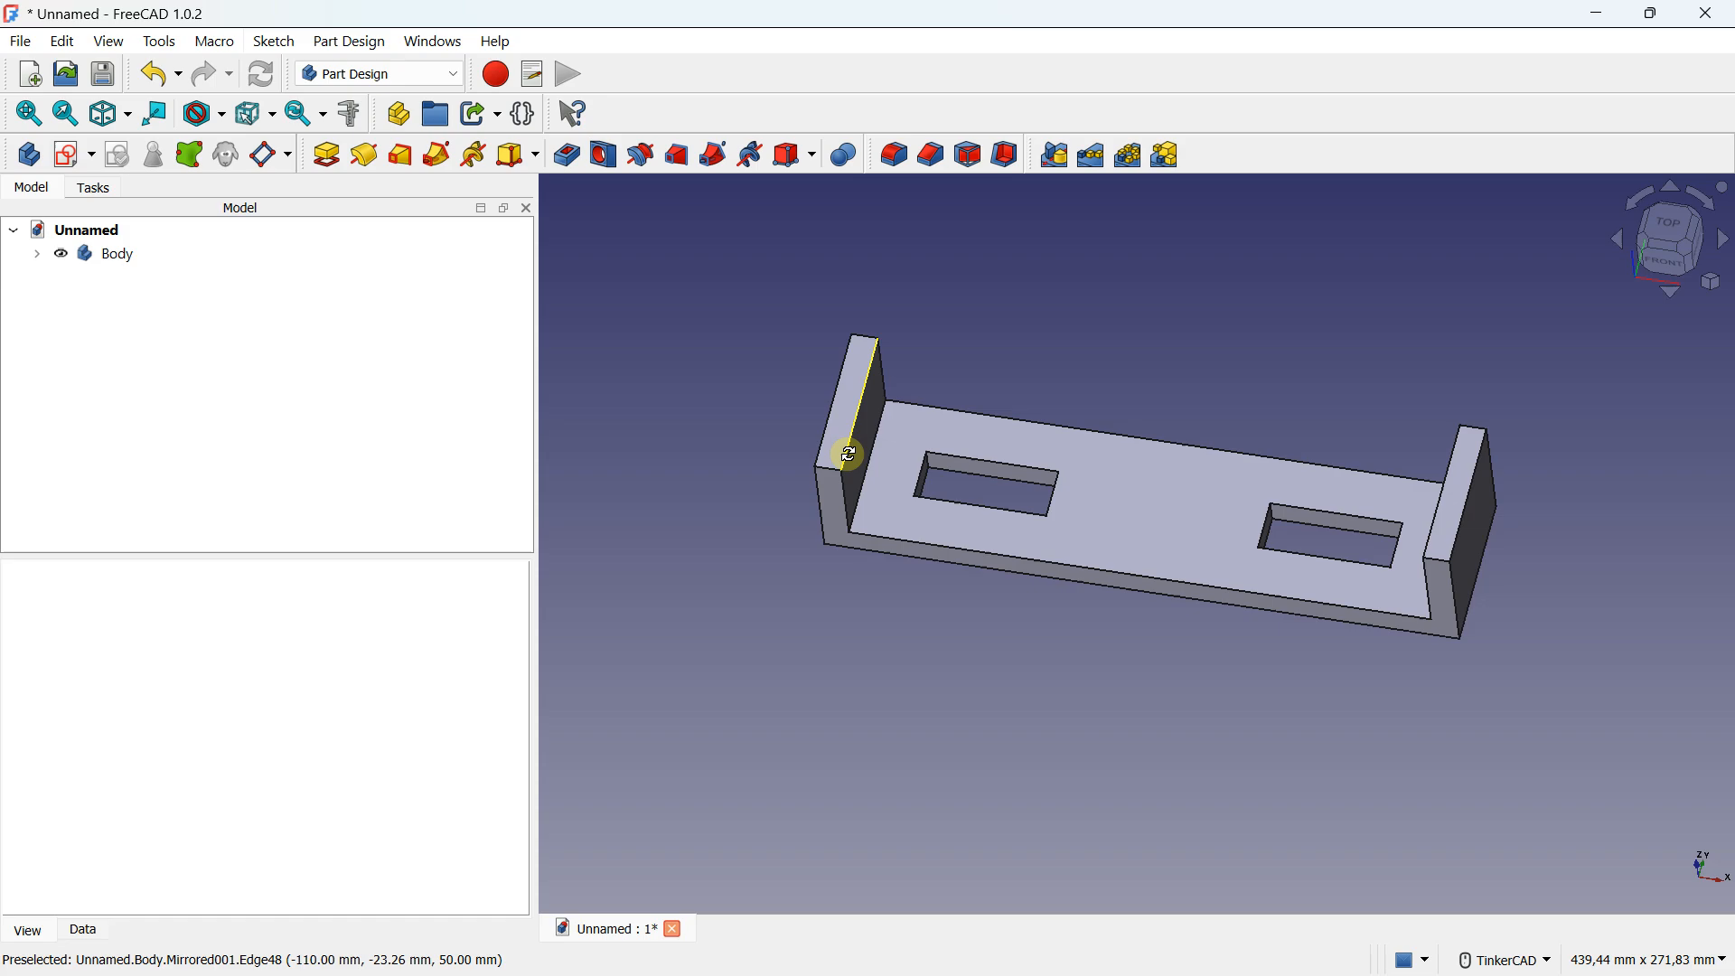
pyautogui.moveTo(847, 453); pyautogui.dragTo(612, 566, button='right')
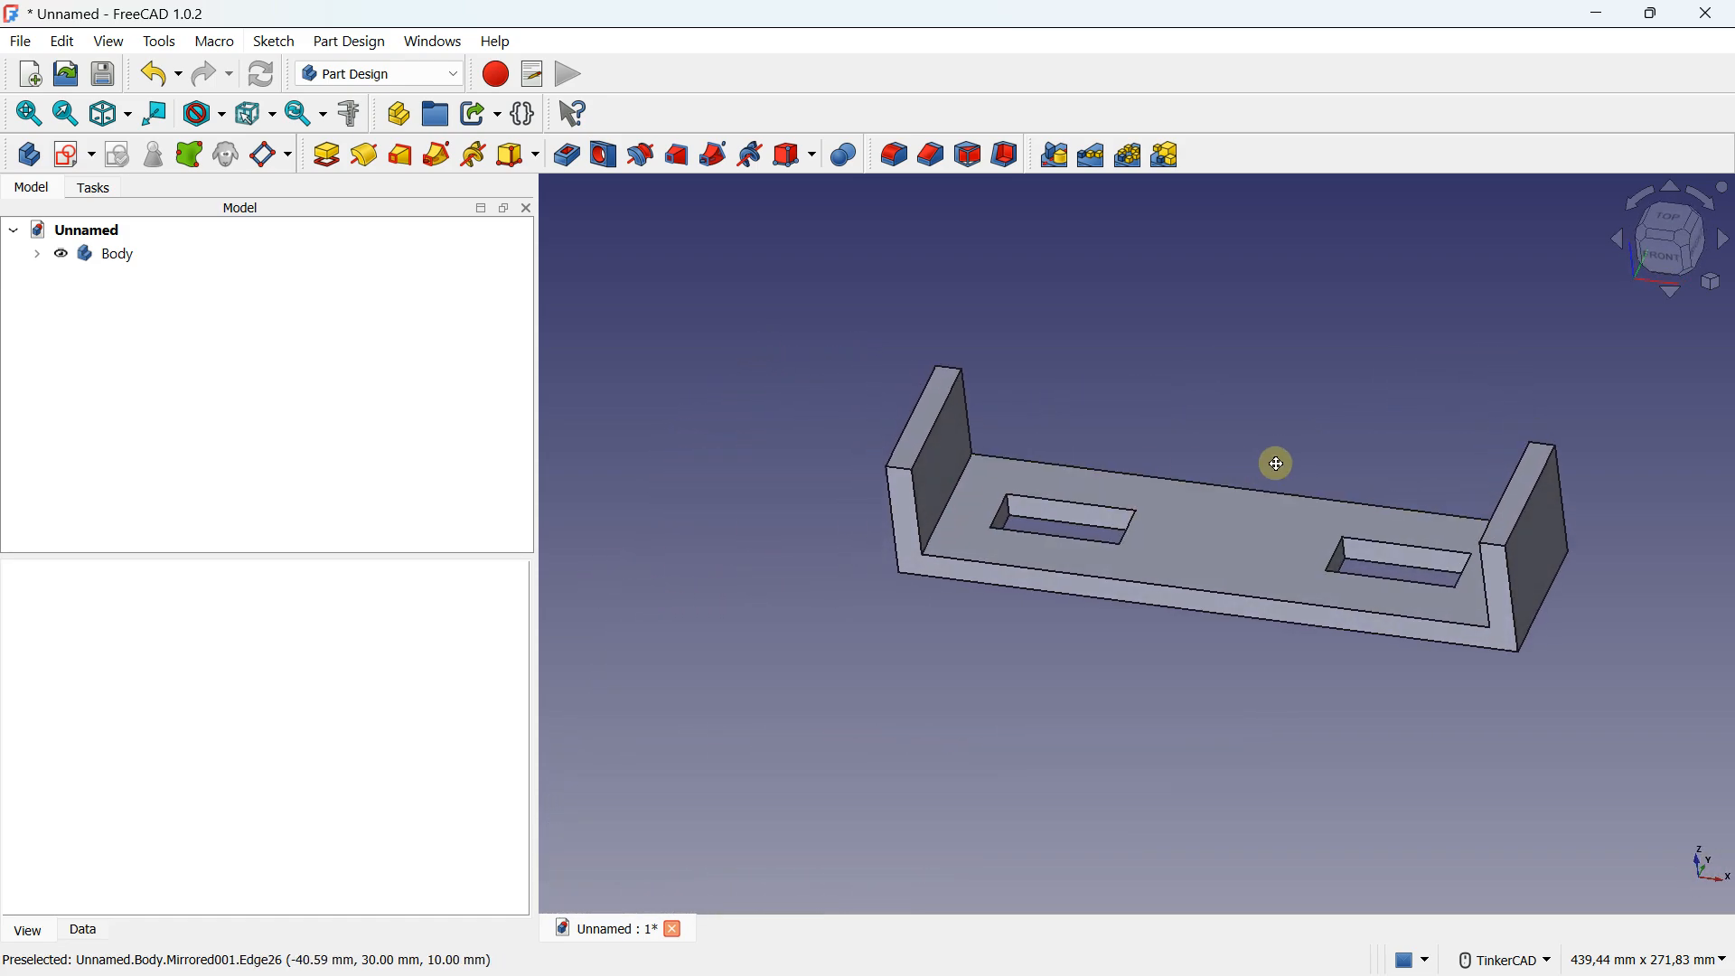
pyautogui.moveTo(1274, 461); pyautogui.dragTo(1239, 492, button='right')
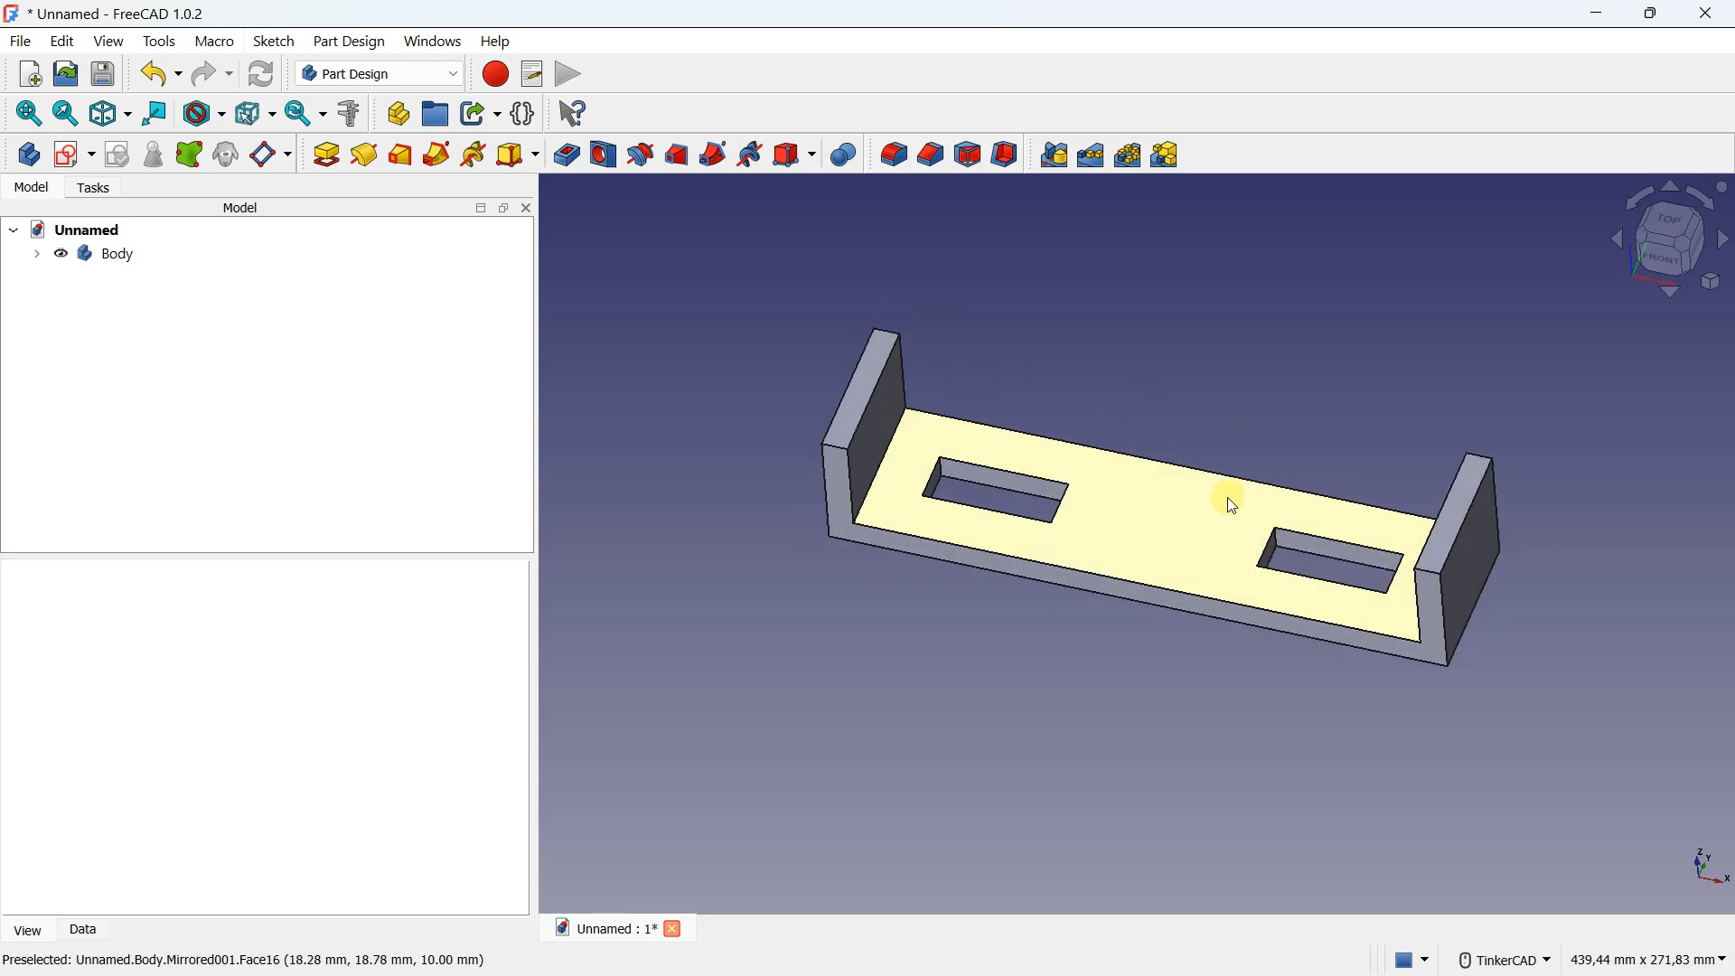
pyautogui.scroll(-2, 1217, 483)
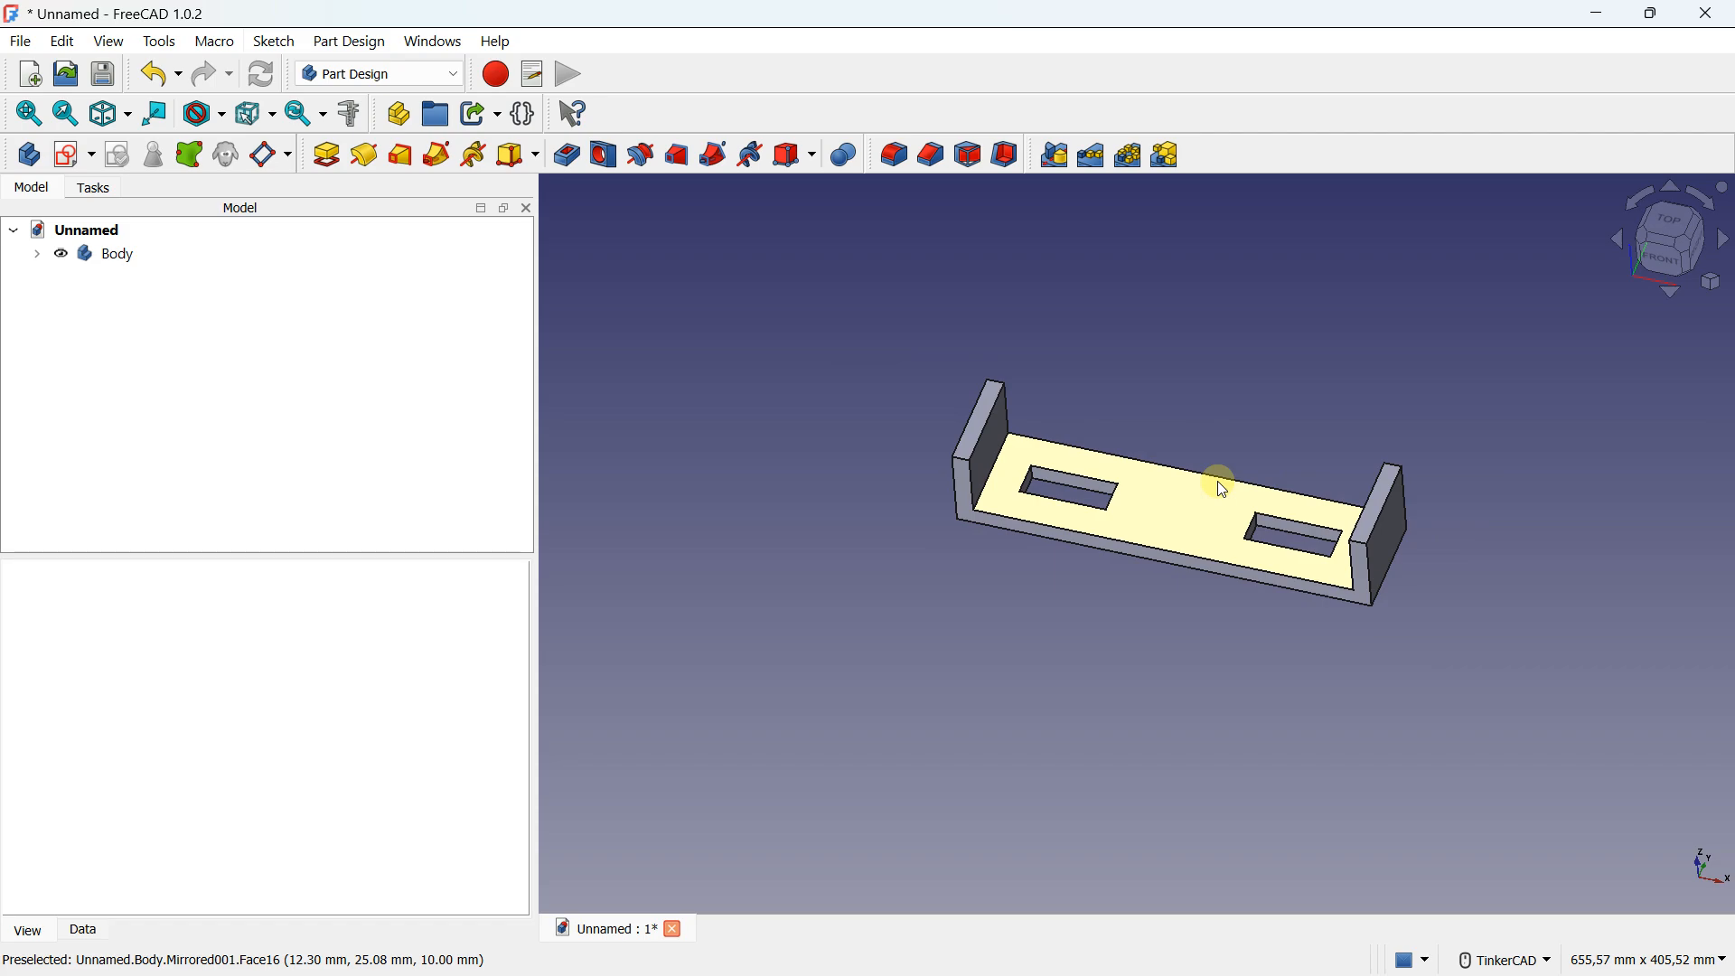
pyautogui.scroll(2, 1217, 483)
pyautogui.moveTo(1217, 482); pyautogui.dragTo(1190, 493, button='middle')
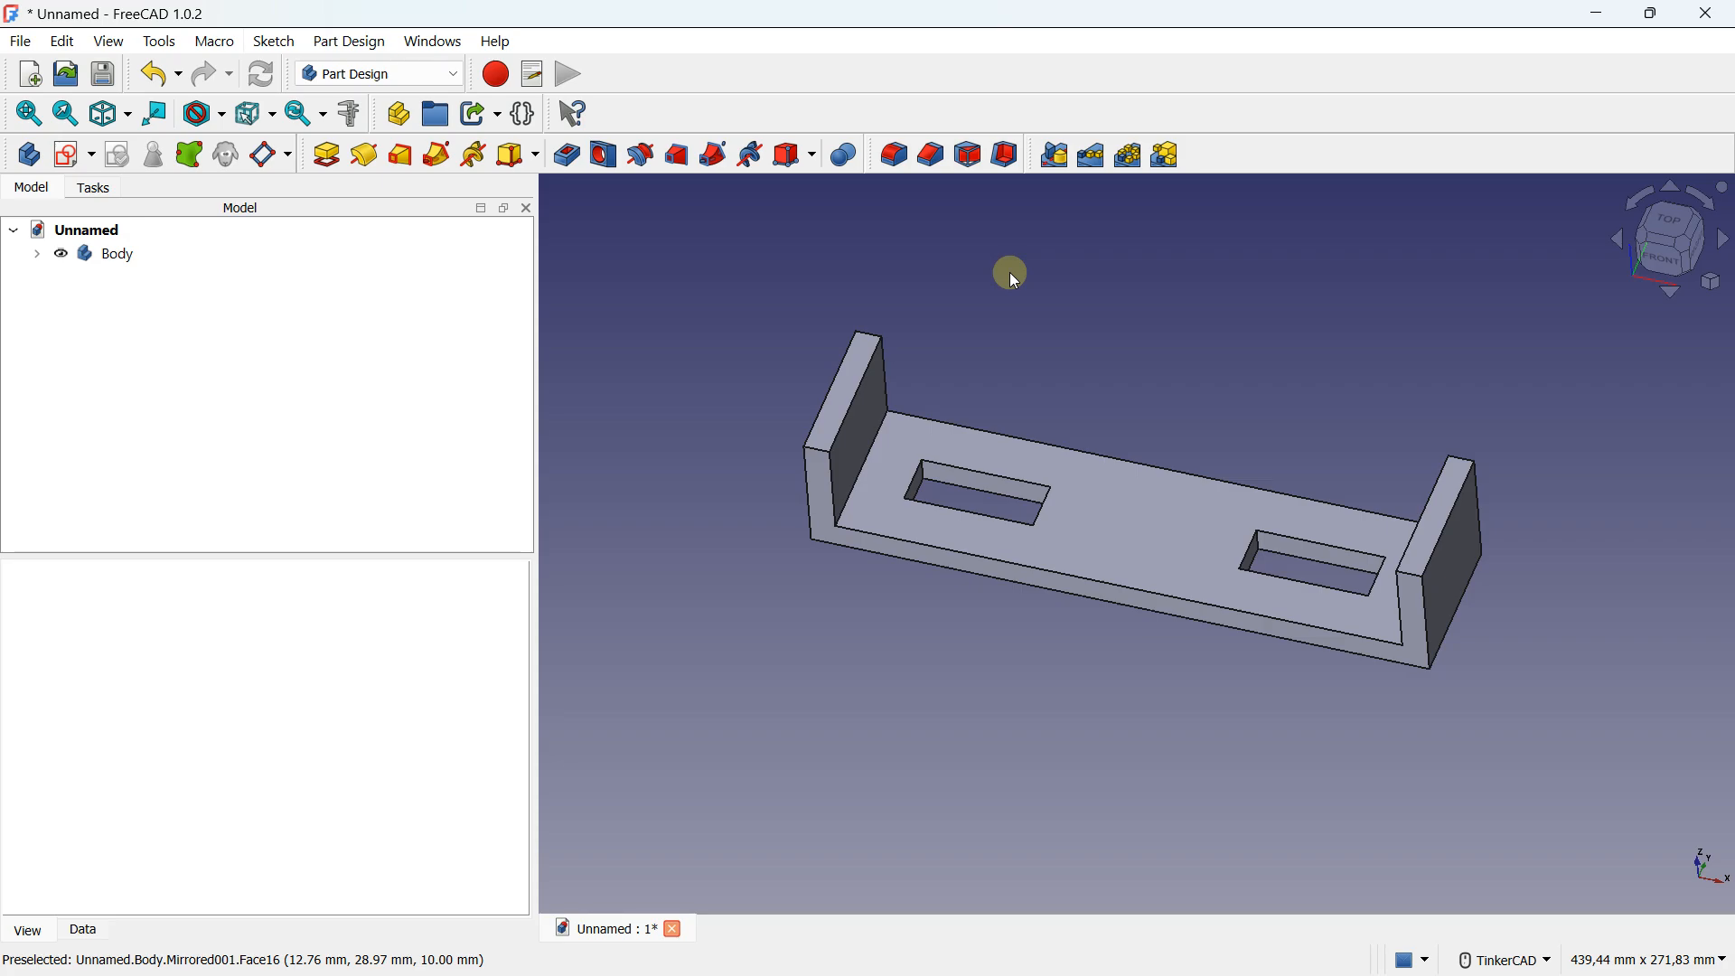
pyautogui.press('capslock')
pyautogui.press('capslock')
pyautogui.press('capslock')
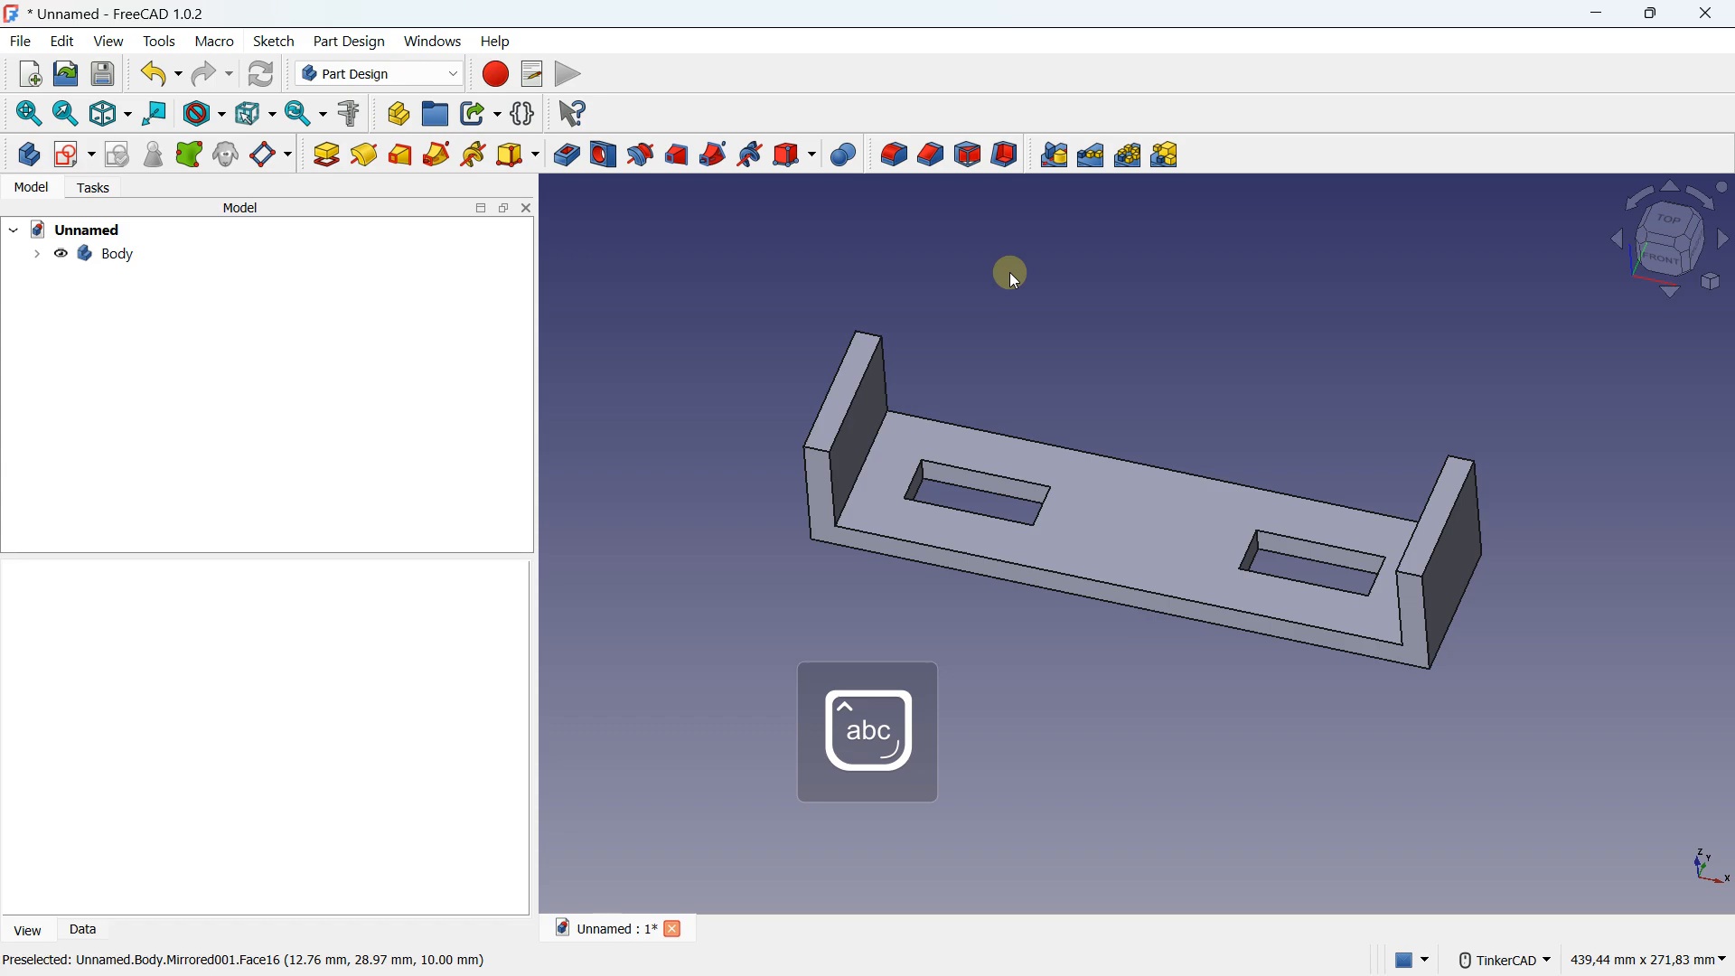